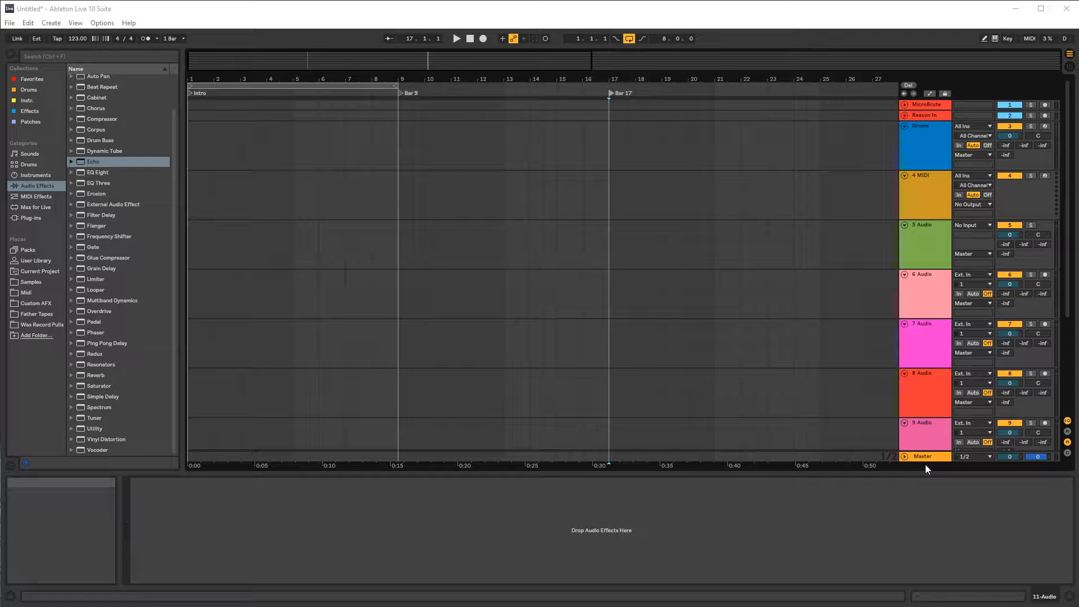
- Delete the surplus audio tracks from 6 Audio through 11 Audio in the arrangement
{"action": "scroll", "coordinate": [936, 430], "scroll_direction": "down", "scroll_amount": 5}
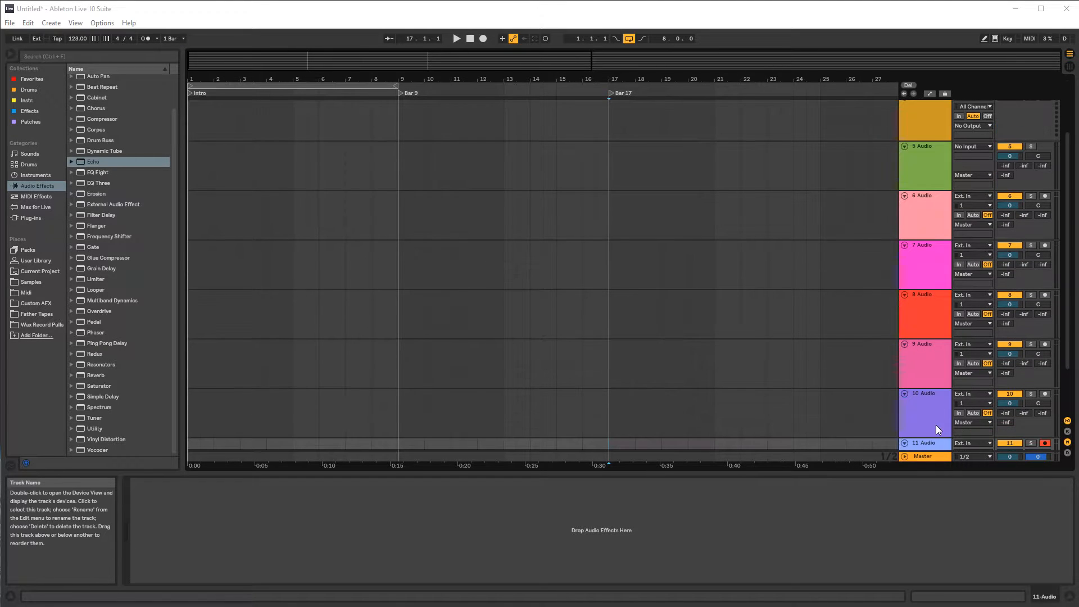
{"action": "scroll", "coordinate": [938, 400], "scroll_direction": "up", "scroll_amount": 5}
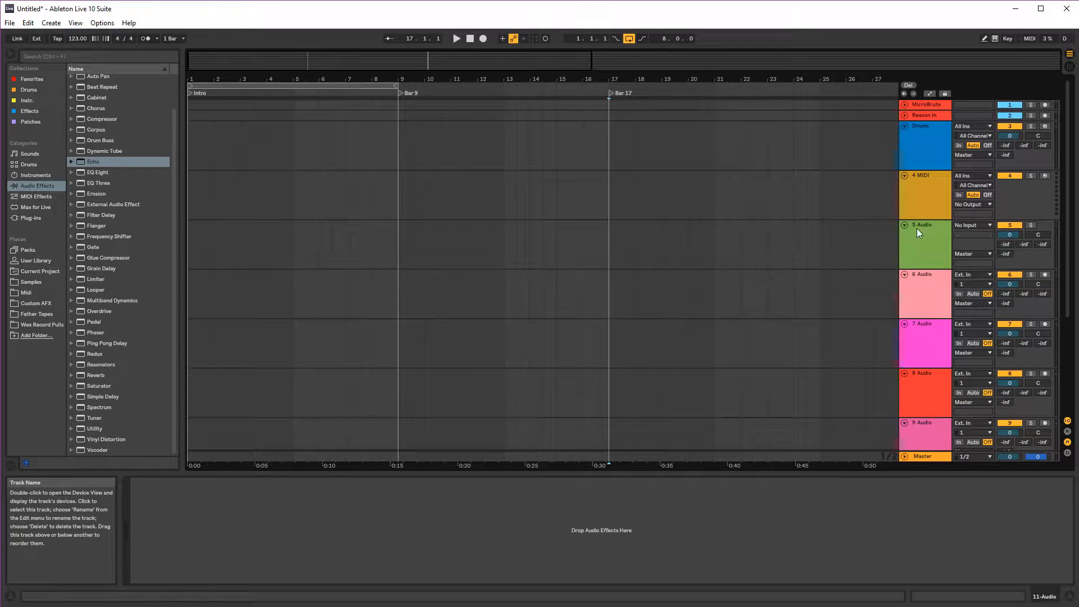
{"action": "left_click", "coordinate": [916, 228], "text": "shift"}
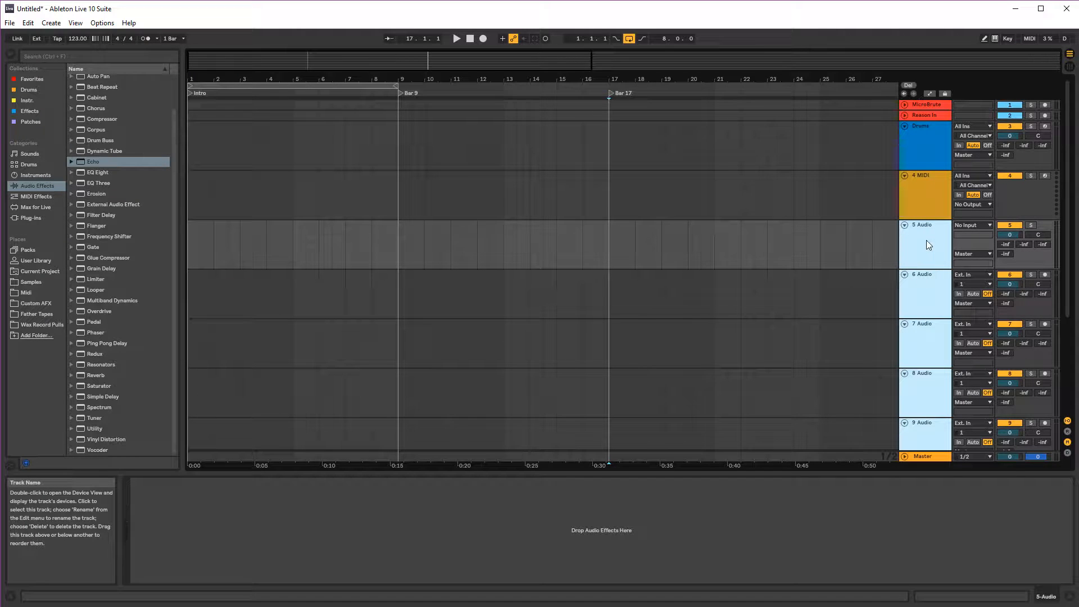
{"action": "key", "text": "Delete"}
- Look over the remaining Drums, MIDI and audio tracks and the devices loaded on them
{"action": "left_click", "coordinate": [926, 188]}
{"action": "left_click", "coordinate": [923, 157]}
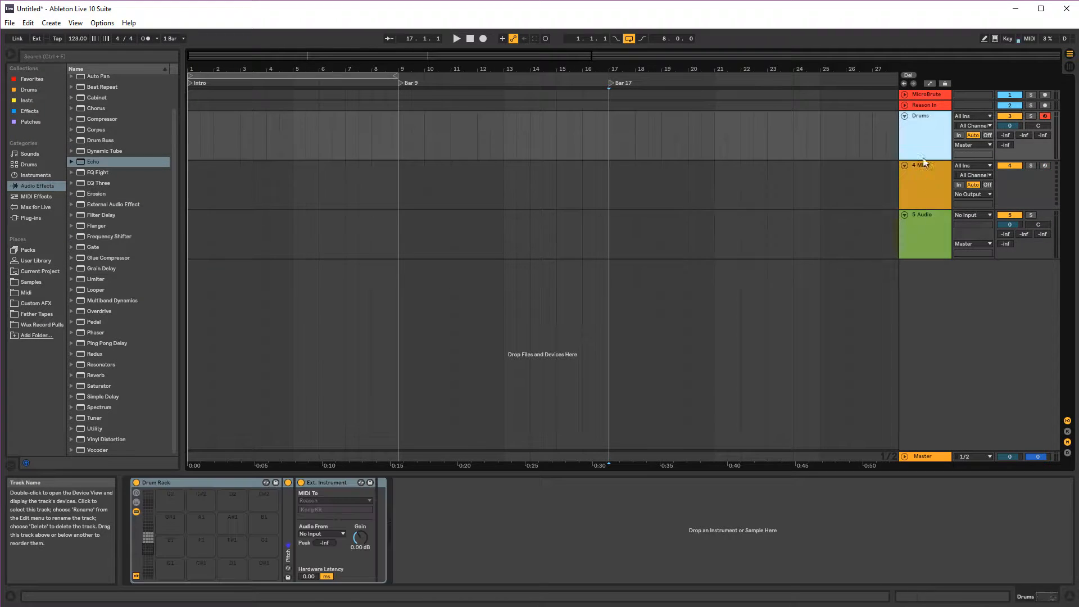
{"action": "left_click", "coordinate": [925, 203]}
{"action": "left_click", "coordinate": [926, 228]}
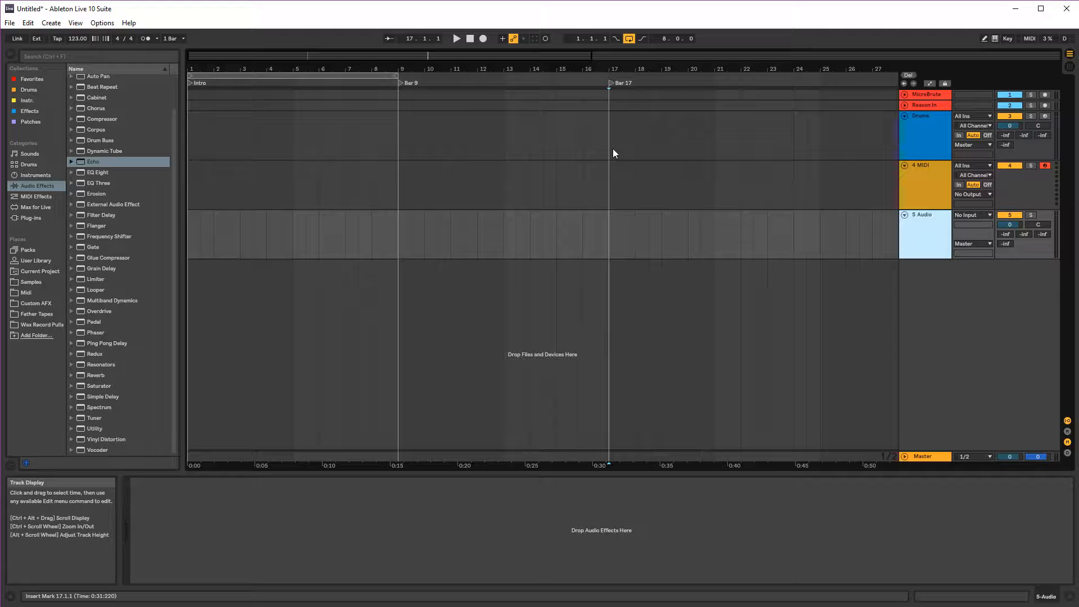
{"action": "left_click", "coordinate": [915, 131]}
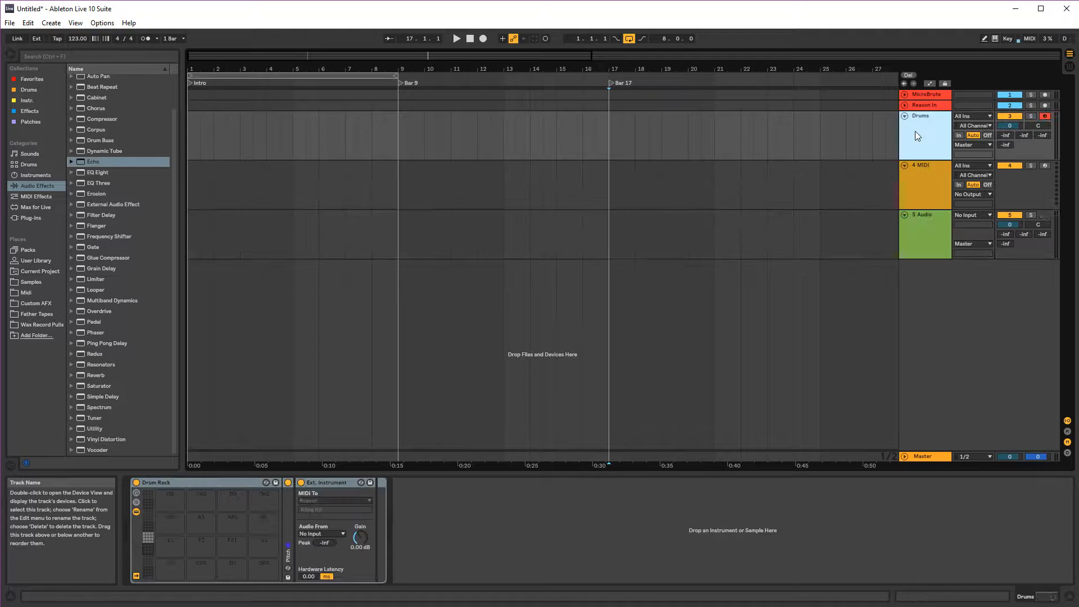
{"action": "left_click", "coordinate": [936, 194]}
{"action": "left_click", "coordinate": [930, 229]}
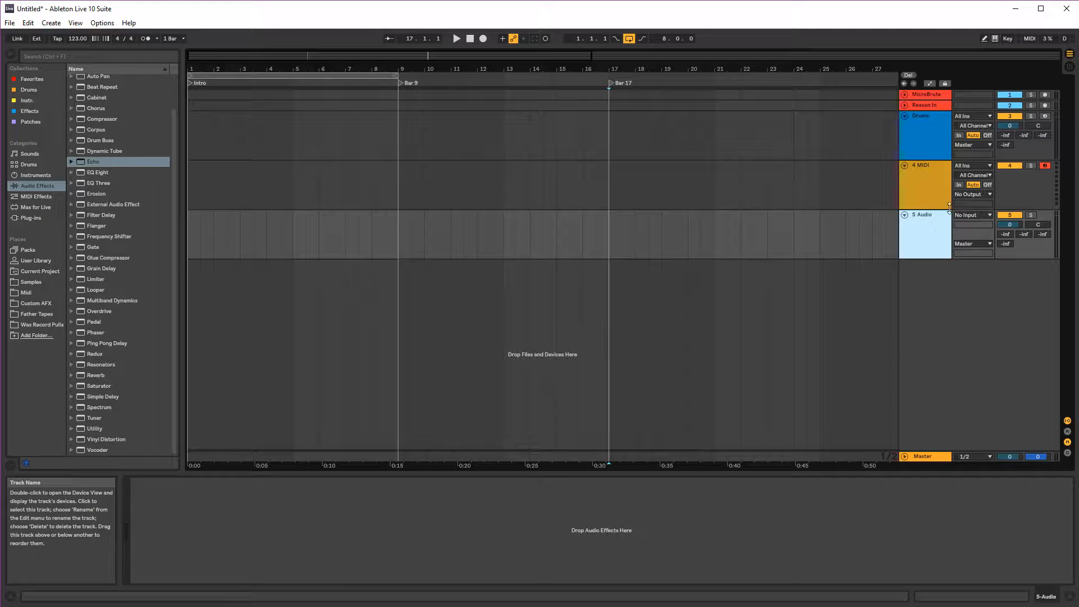
{"action": "left_click", "coordinate": [1004, 127]}
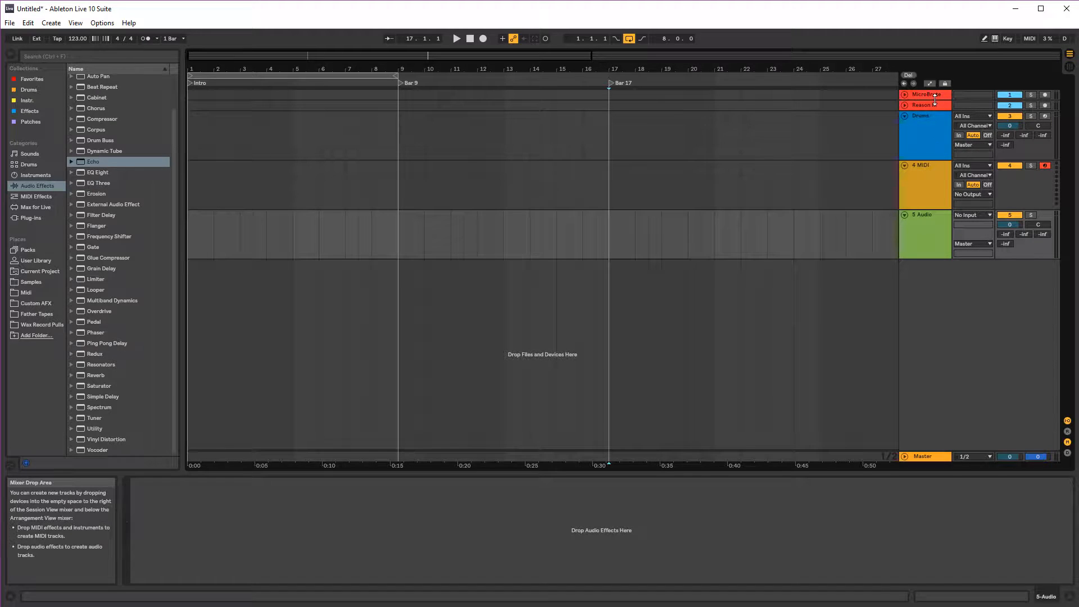
- Unfold the MicroBrute and Reason In tracks and set the volume of all five tracks to -10 dB
{"action": "left_click", "coordinate": [913, 104]}
{"action": "left_click", "coordinate": [905, 105]}
{"action": "left_click", "coordinate": [905, 99]}
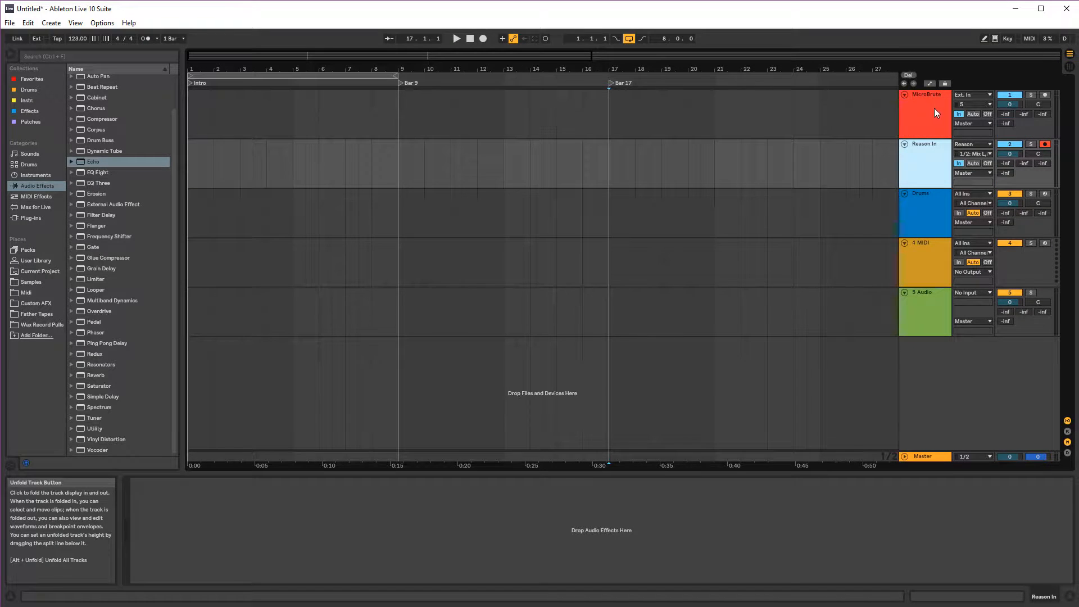
{"action": "left_click", "coordinate": [933, 112]}
{"action": "left_click", "coordinate": [931, 316], "text": "shift"}
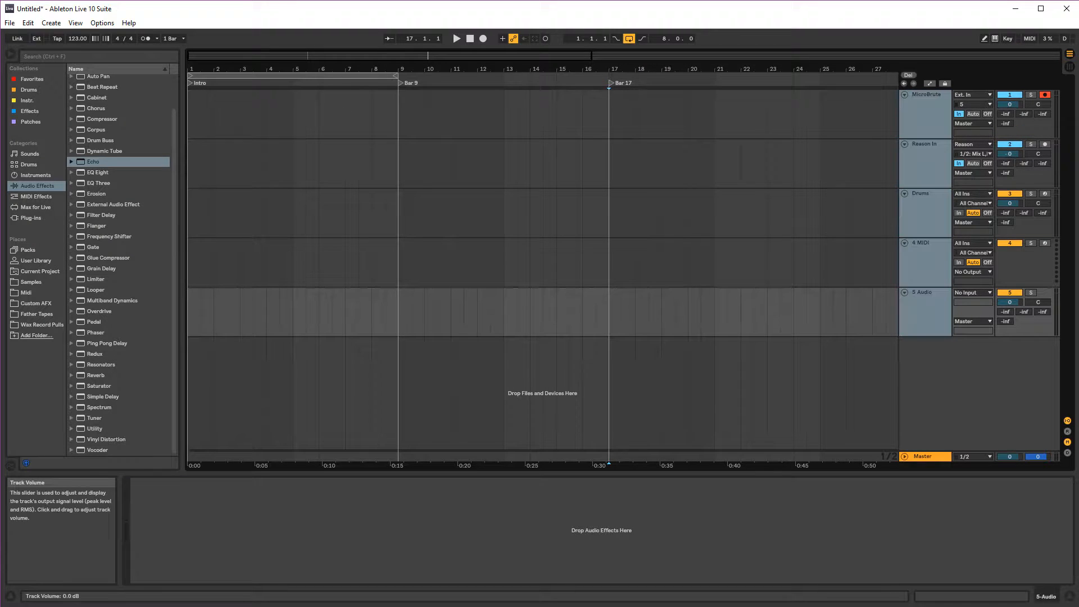
{"action": "left_click_drag", "start_coordinate": [1010, 153], "coordinate": [1011, 173]}
- Load the Analog instrument onto the 4 MIDI track and collapse its device display
{"action": "left_click", "coordinate": [930, 254]}
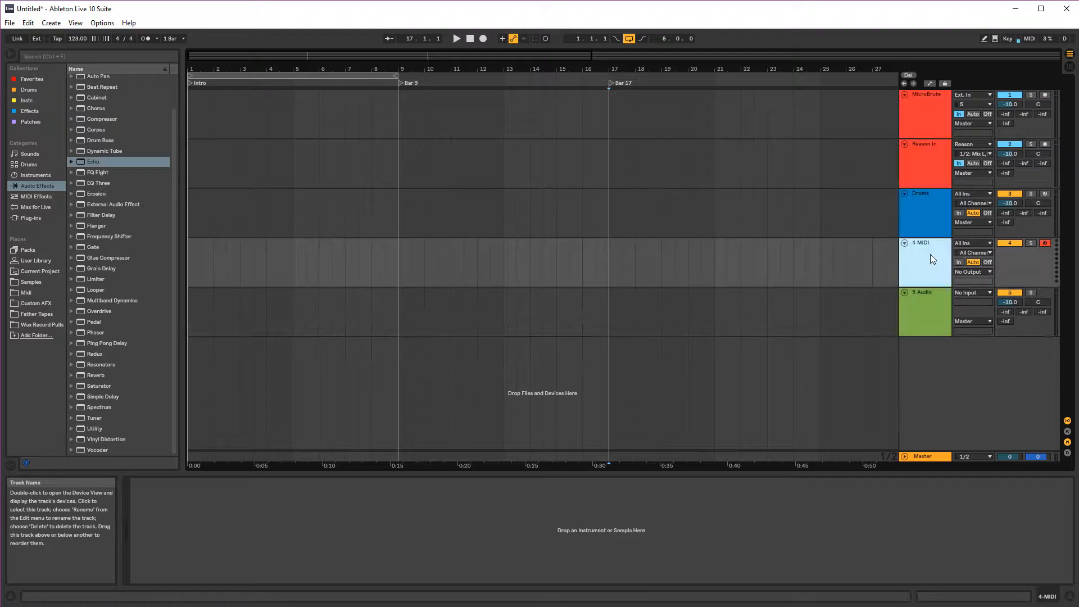
{"action": "left_click", "coordinate": [921, 315]}
{"action": "left_click", "coordinate": [921, 275]}
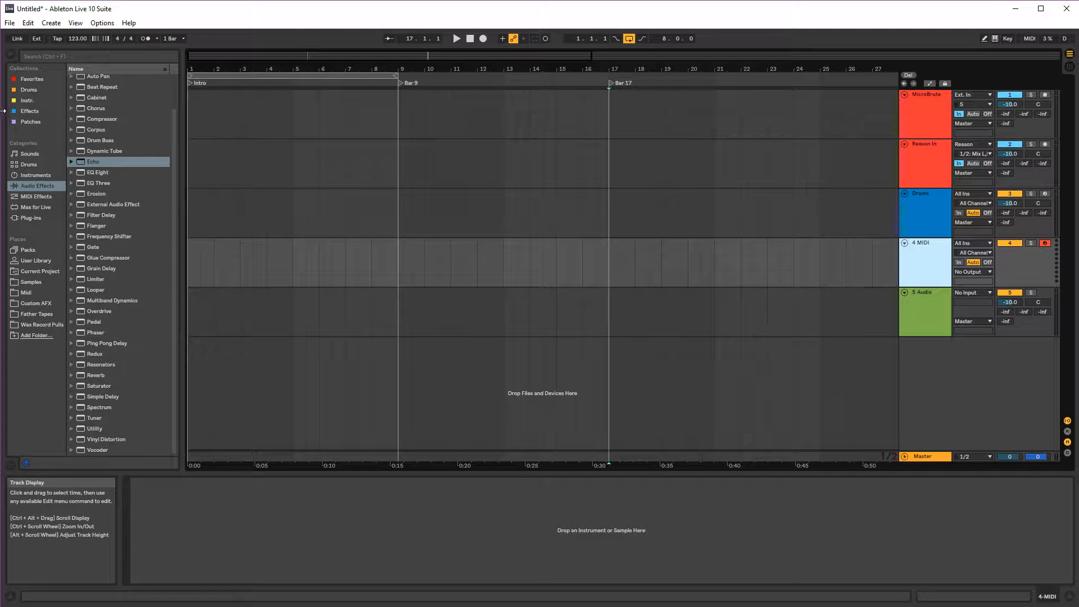
{"action": "left_click", "coordinate": [32, 176]}
{"action": "left_click_drag", "start_coordinate": [92, 85], "coordinate": [911, 265]}
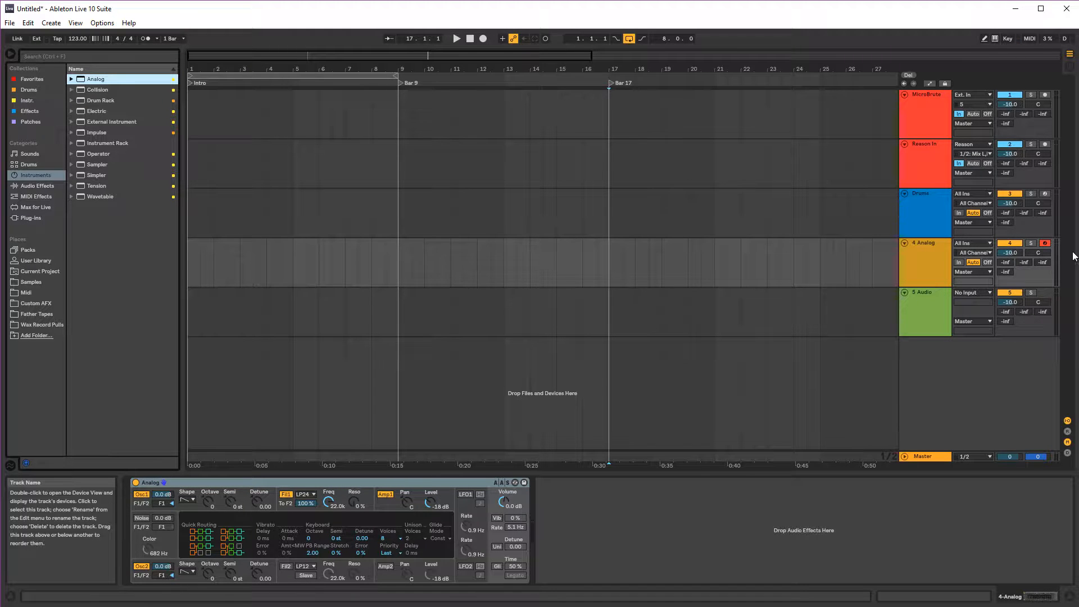
{"action": "left_click", "coordinate": [269, 488]}
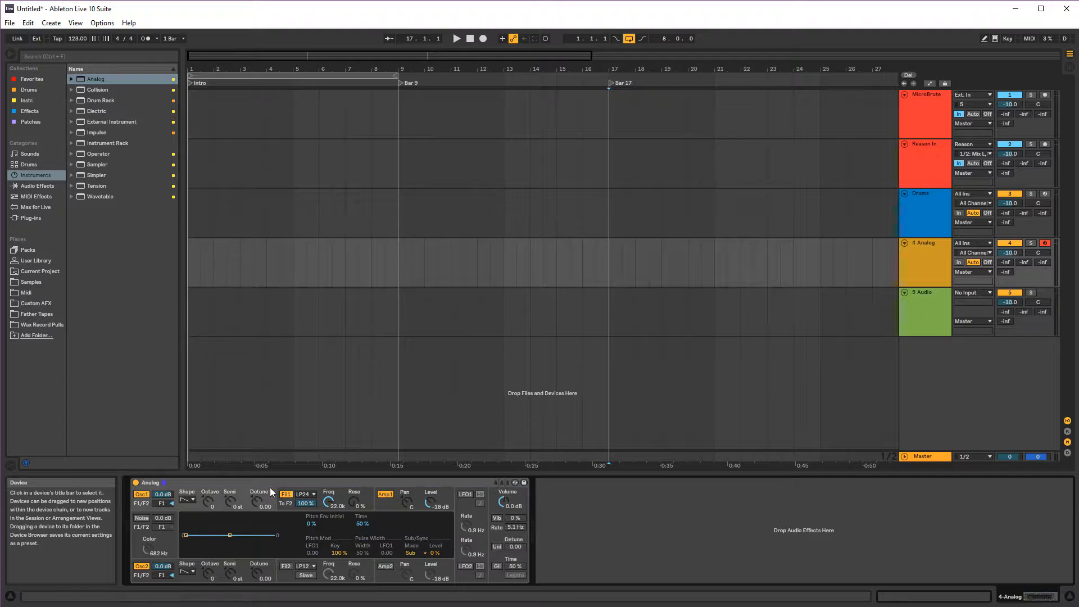
{"action": "double_click", "coordinate": [264, 483]}
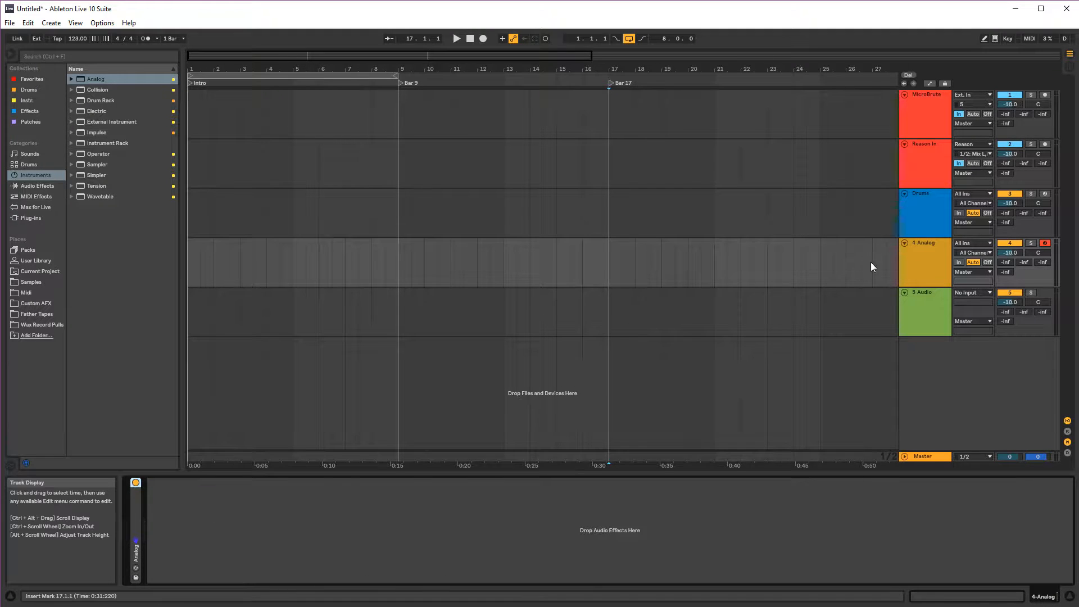
- Fold the MicroBrute and Reason In tracks, leaving MicroBrute as the selected track
{"action": "left_click", "coordinate": [922, 251]}
{"action": "left_click", "coordinate": [928, 214]}
{"action": "left_click", "coordinate": [931, 163]}
{"action": "left_click", "coordinate": [925, 111]}
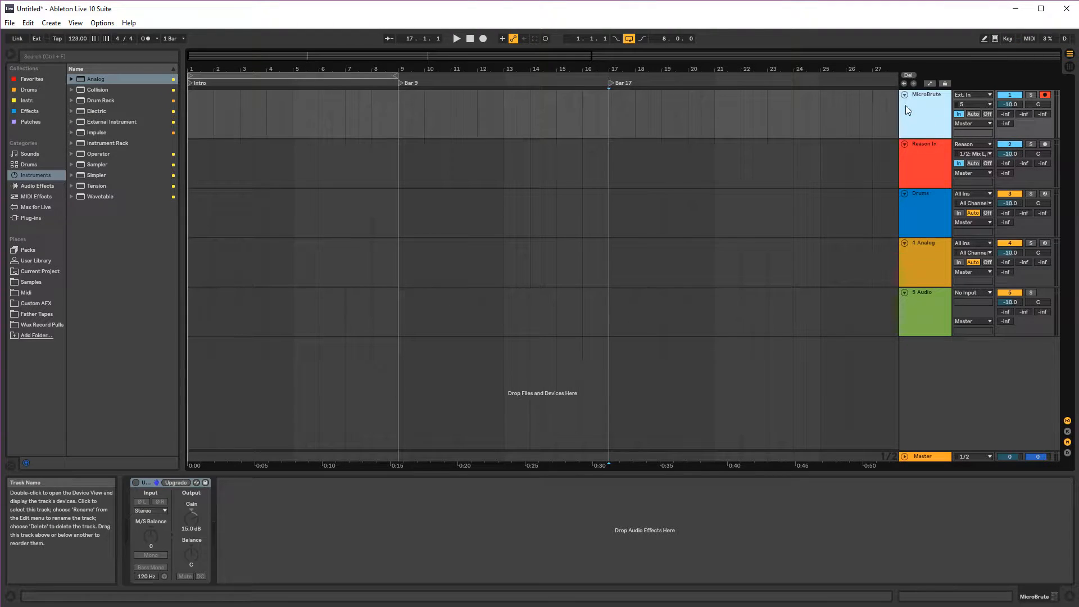
{"action": "left_click", "coordinate": [905, 99]}
{"action": "left_click", "coordinate": [905, 106]}
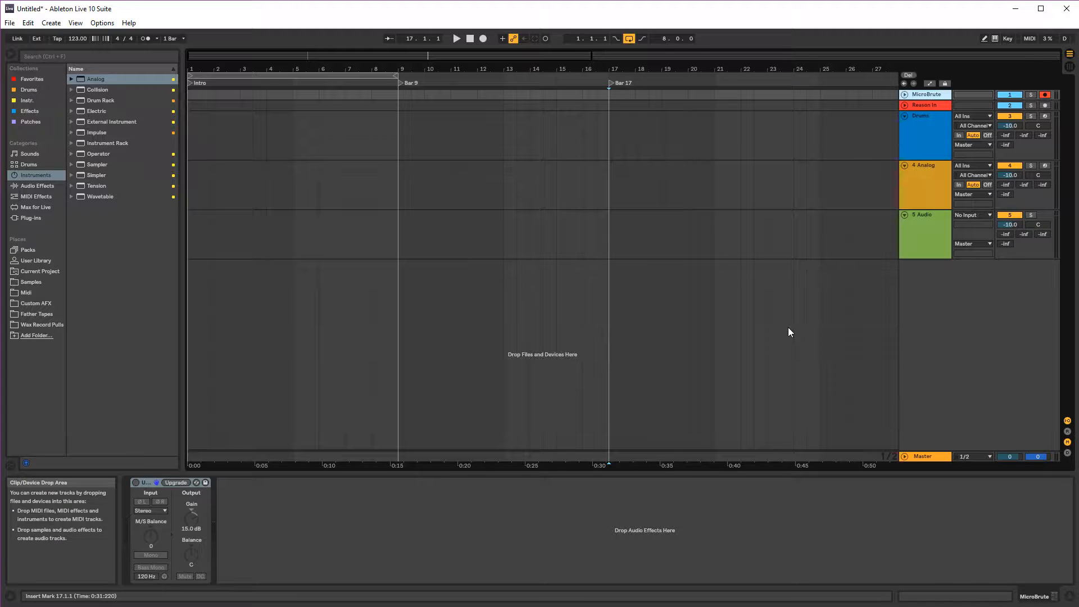
- Upgrade the Utility device on the MicroBrute track from legacy mode
{"action": "left_click", "coordinate": [188, 482]}
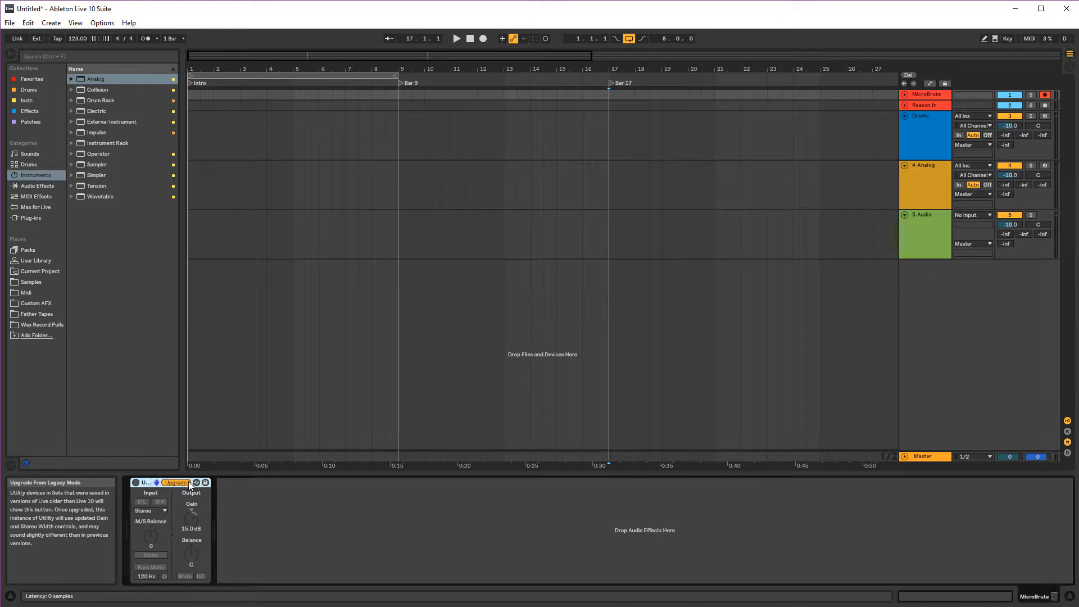
{"action": "left_click", "coordinate": [151, 365]}
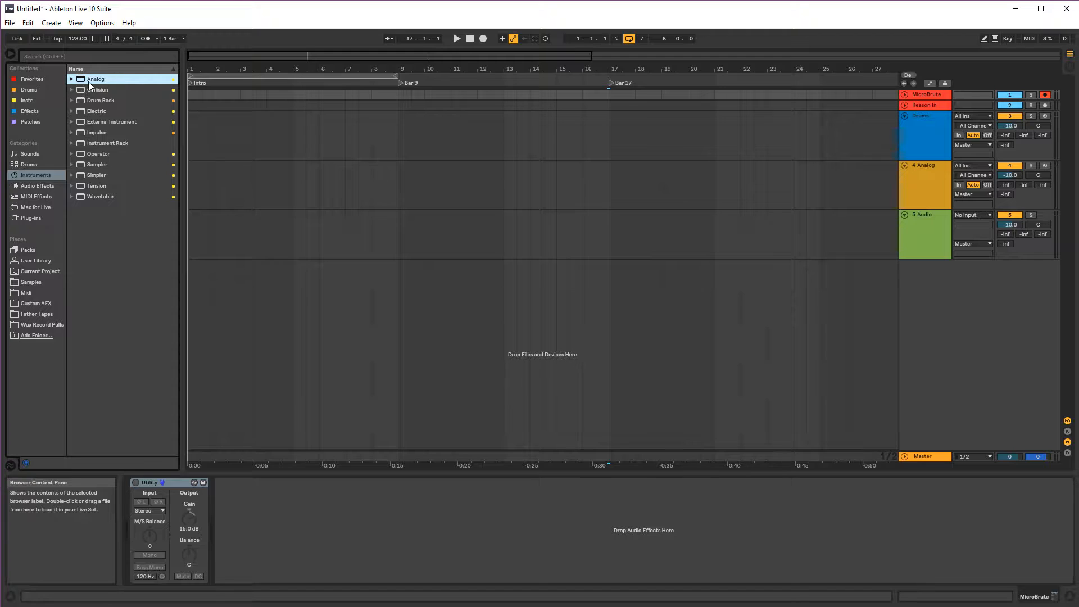
{"action": "left_click", "coordinate": [943, 104]}
{"action": "left_click", "coordinate": [937, 93]}
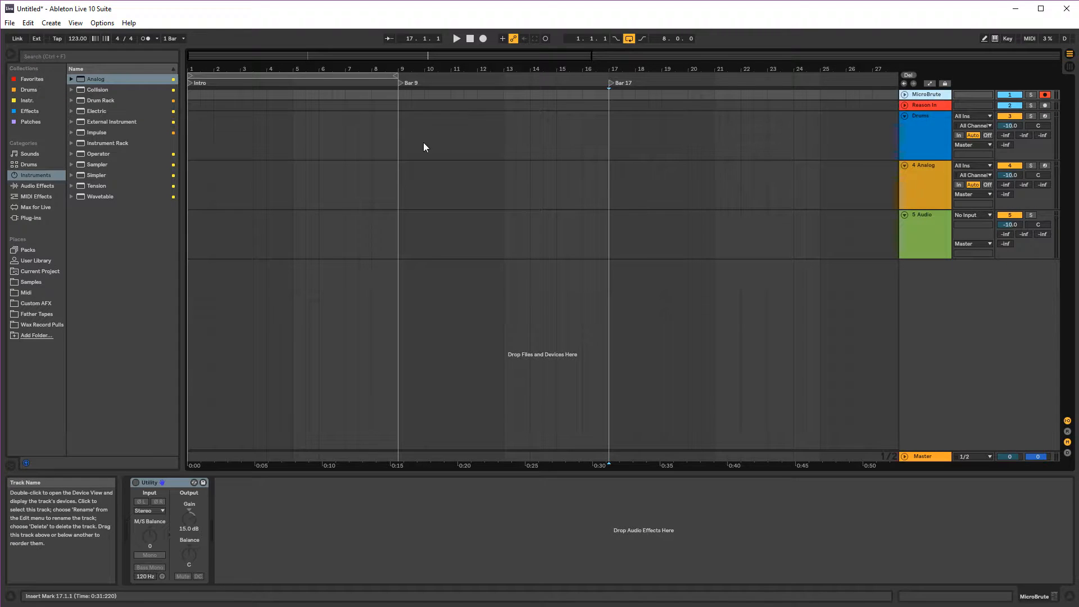
- Show the Drums collection in the browser to examine its favourite drum instruments
{"action": "left_click", "coordinate": [137, 207]}
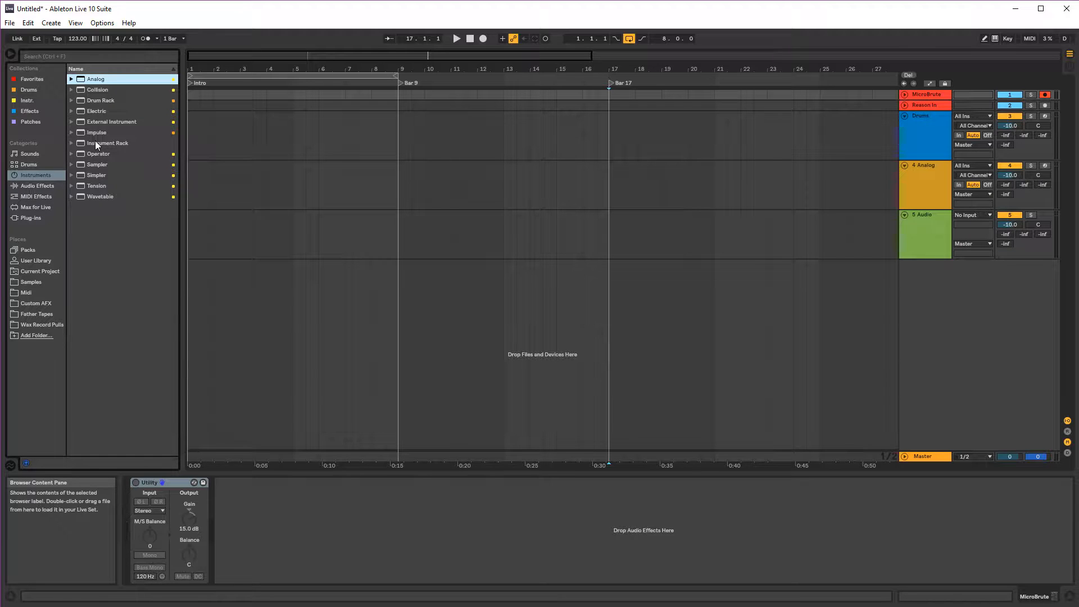
{"action": "left_click", "coordinate": [30, 178]}
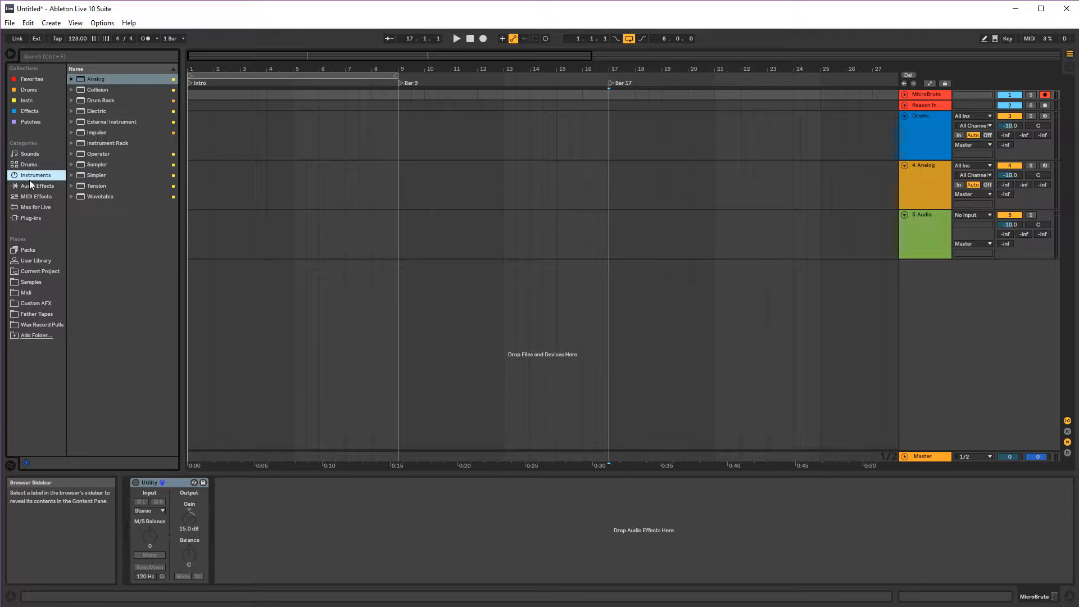
{"action": "left_click", "coordinate": [33, 90]}
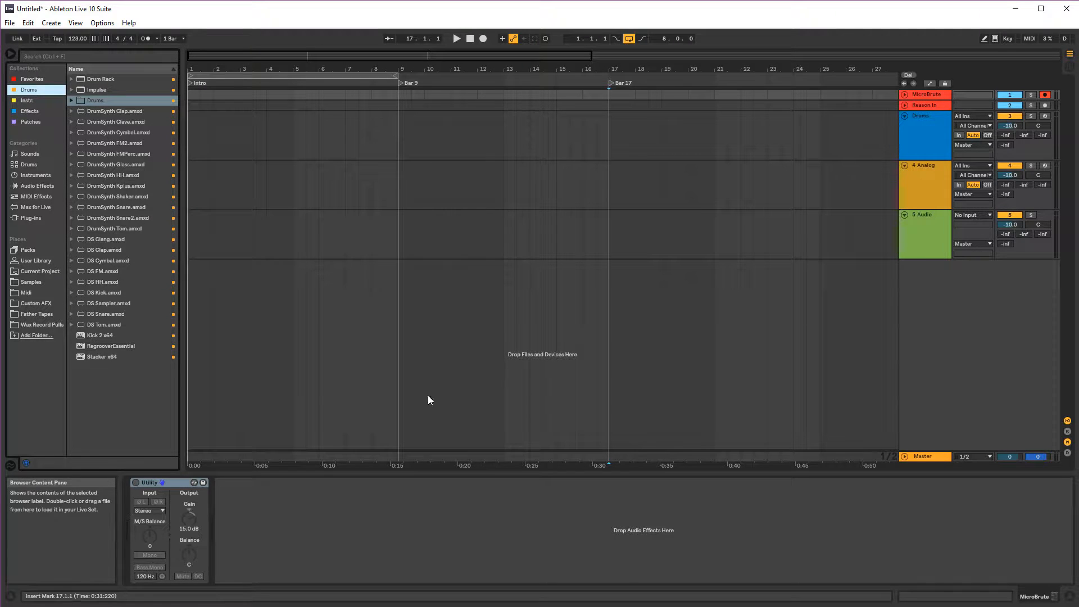
- Select the C1 pad in the Drums track's Drum Rack and turn off Automation Arm
{"action": "left_click", "coordinate": [923, 150]}
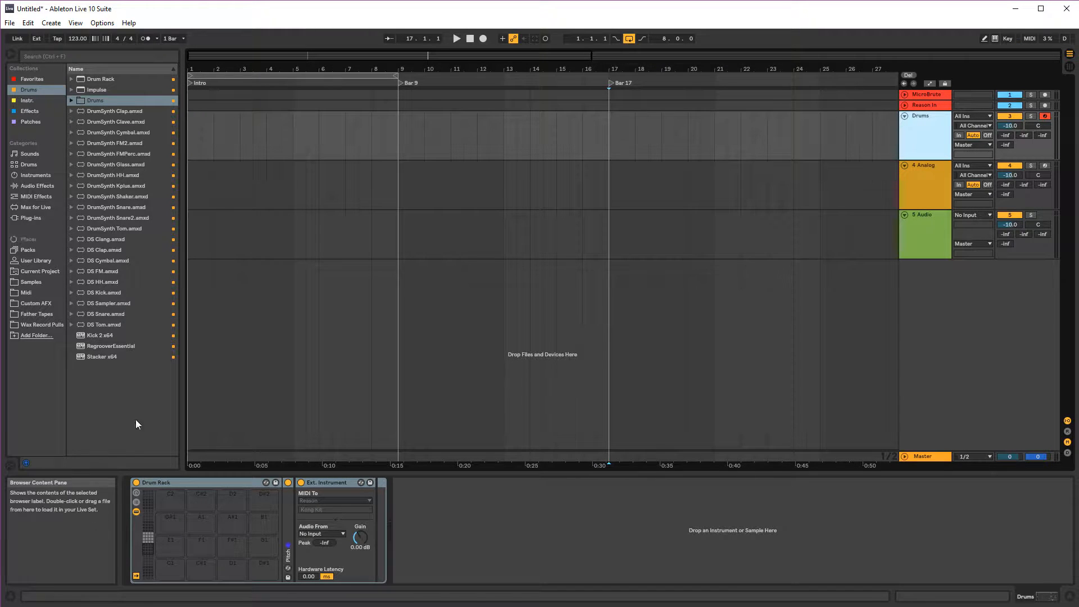
{"action": "left_click", "coordinate": [1068, 432]}
{"action": "left_click", "coordinate": [1067, 432]}
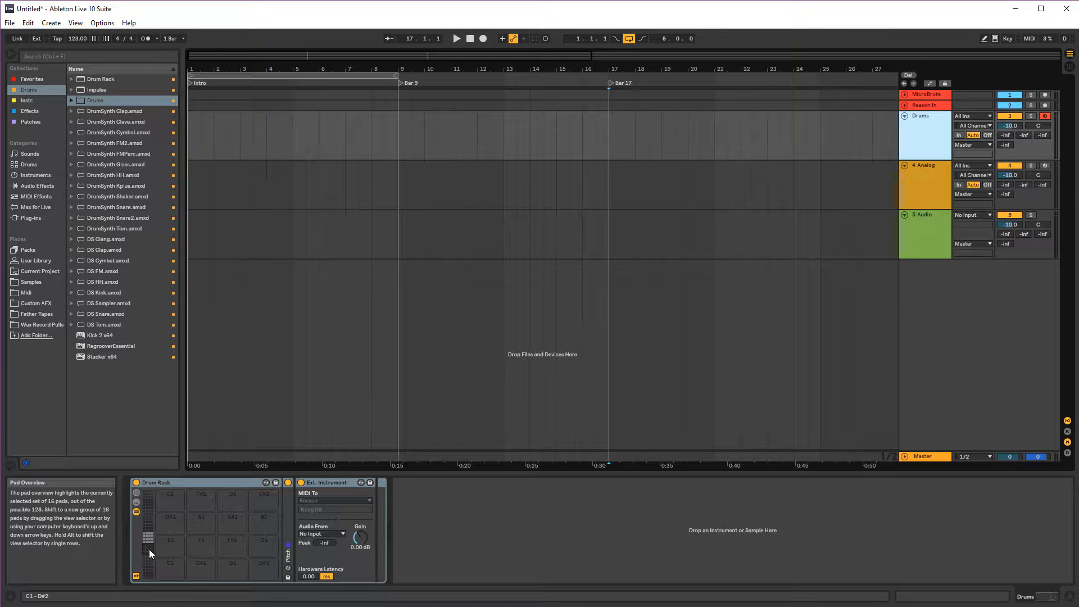
{"action": "left_click", "coordinate": [170, 574]}
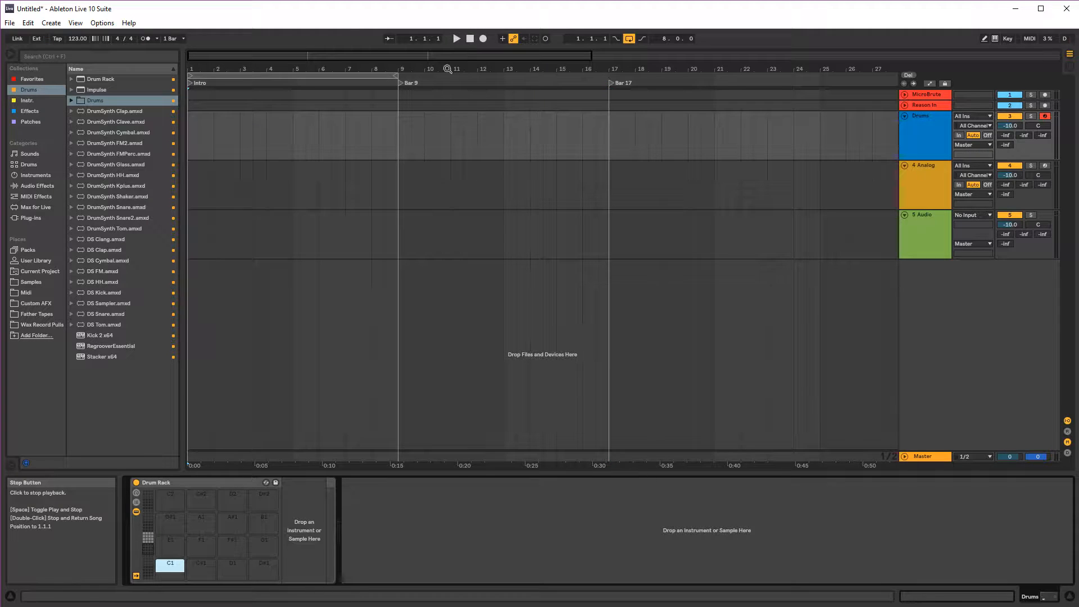
{"action": "left_click", "coordinate": [513, 39]}
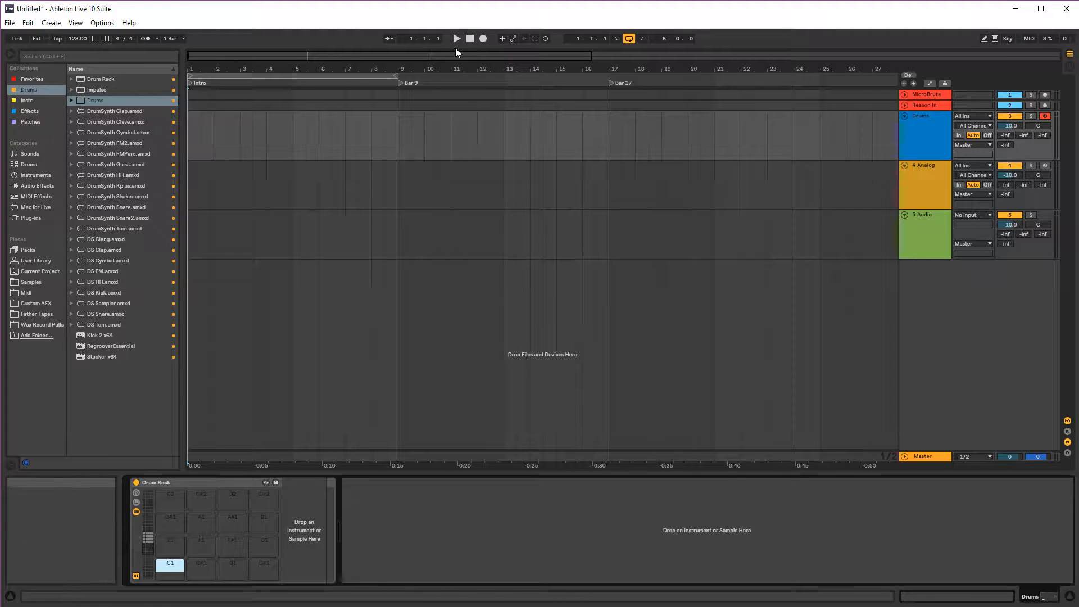
- Save the current set as the default in Preferences, overwriting the existing default set, and close Preferences
{"action": "left_click", "coordinate": [101, 24]}
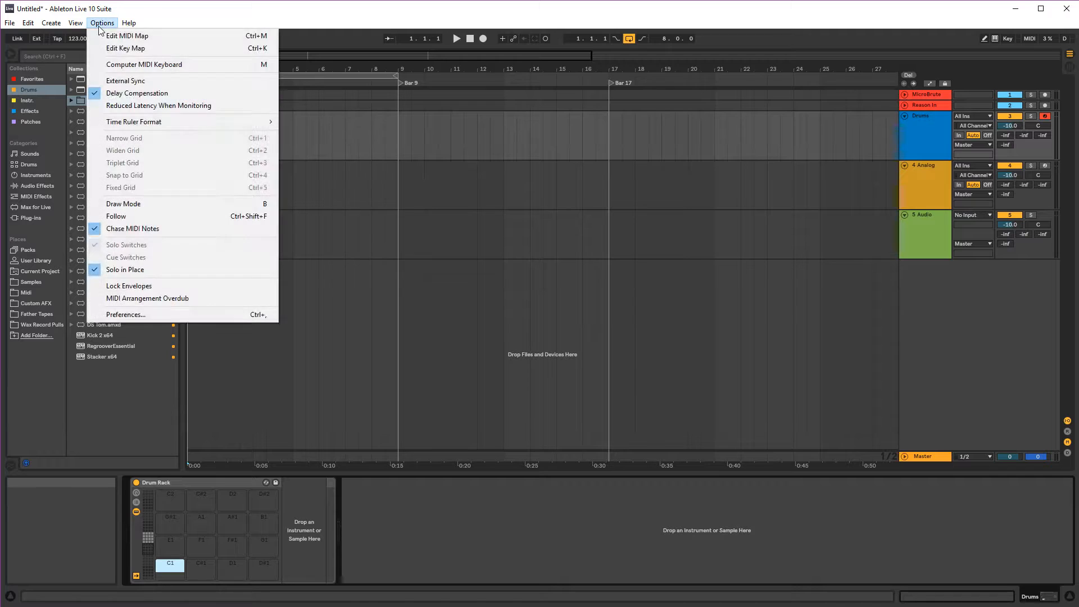
{"action": "left_click", "coordinate": [139, 314]}
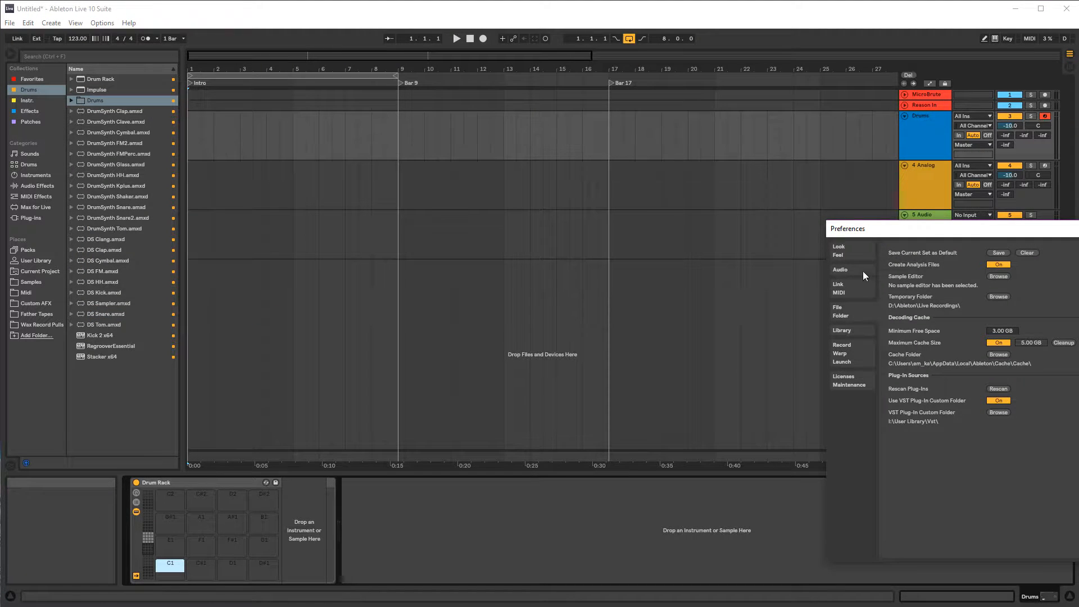
{"action": "left_click", "coordinate": [850, 287]}
{"action": "left_click", "coordinate": [851, 310]}
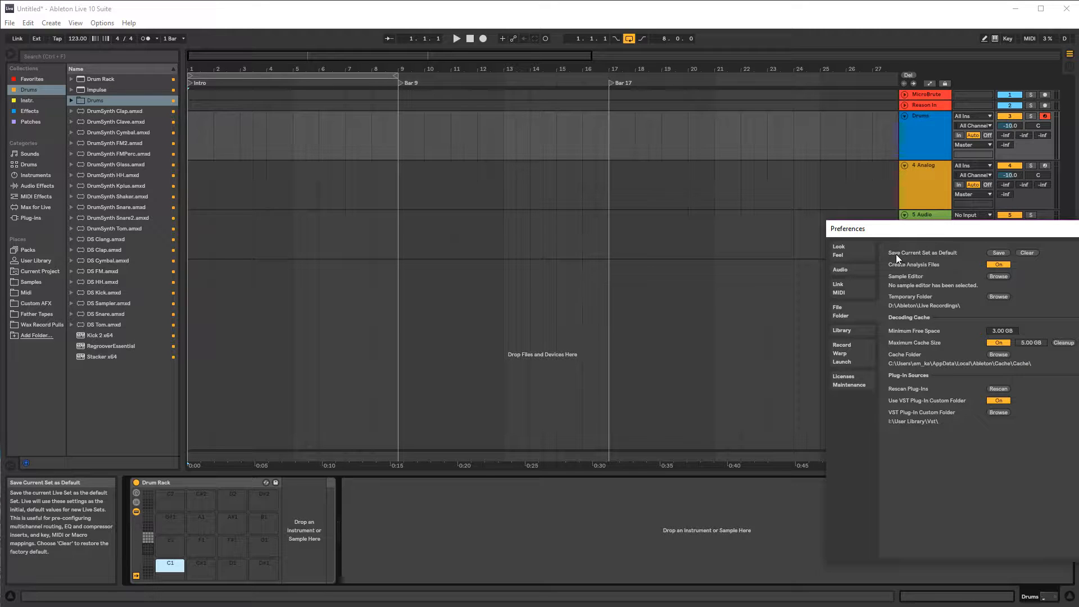
{"action": "left_click", "coordinate": [999, 254]}
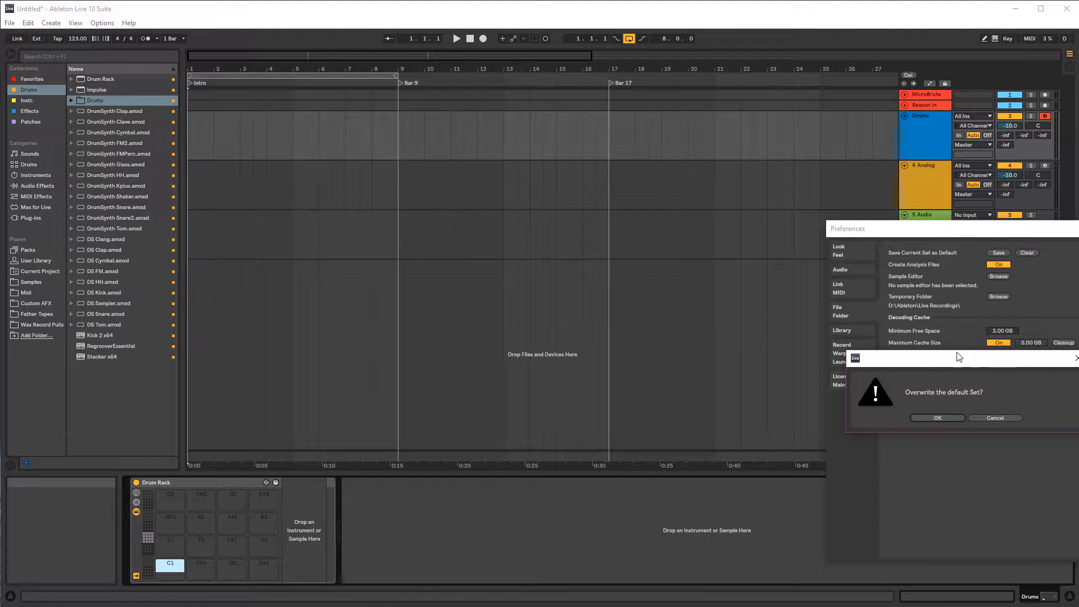
{"action": "left_click_drag", "start_coordinate": [960, 359], "coordinate": [658, 337]}
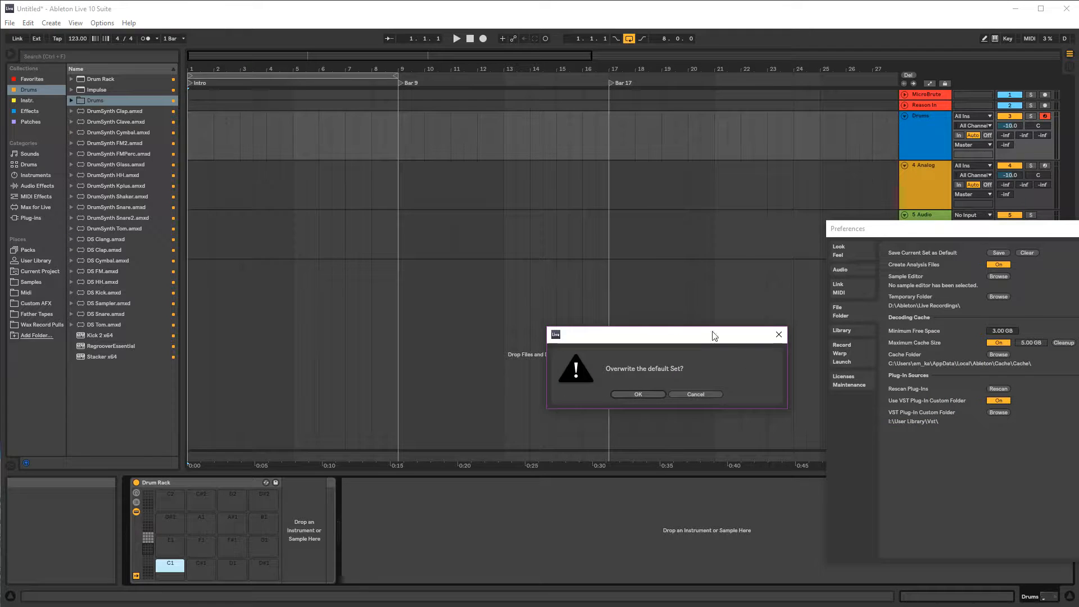
{"action": "left_click", "coordinate": [638, 395]}
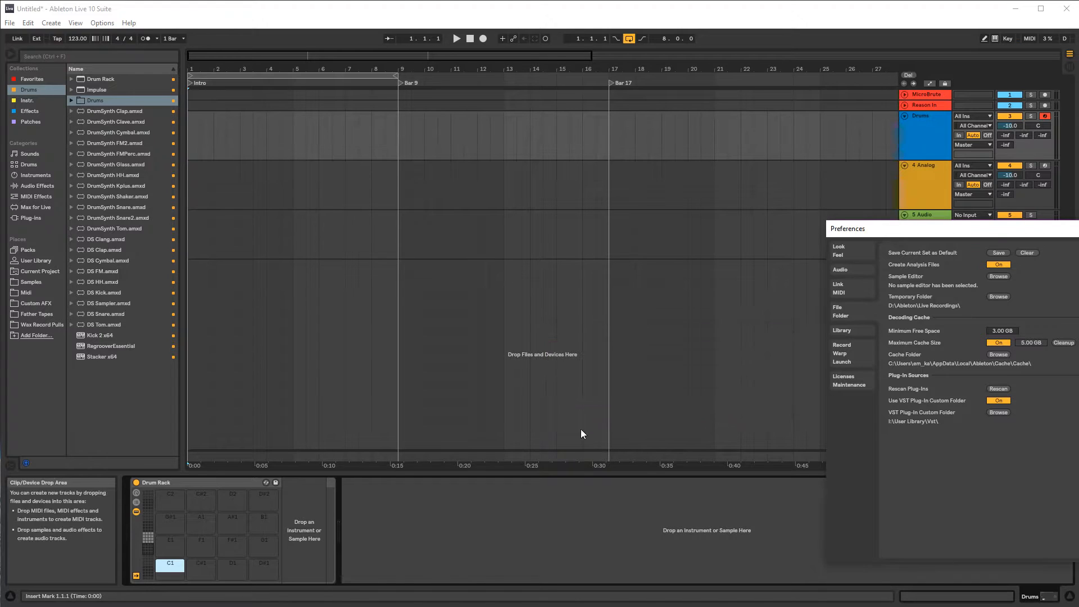
{"action": "left_click_drag", "start_coordinate": [970, 232], "coordinate": [834, 232]}
{"action": "left_click", "coordinate": [966, 229]}
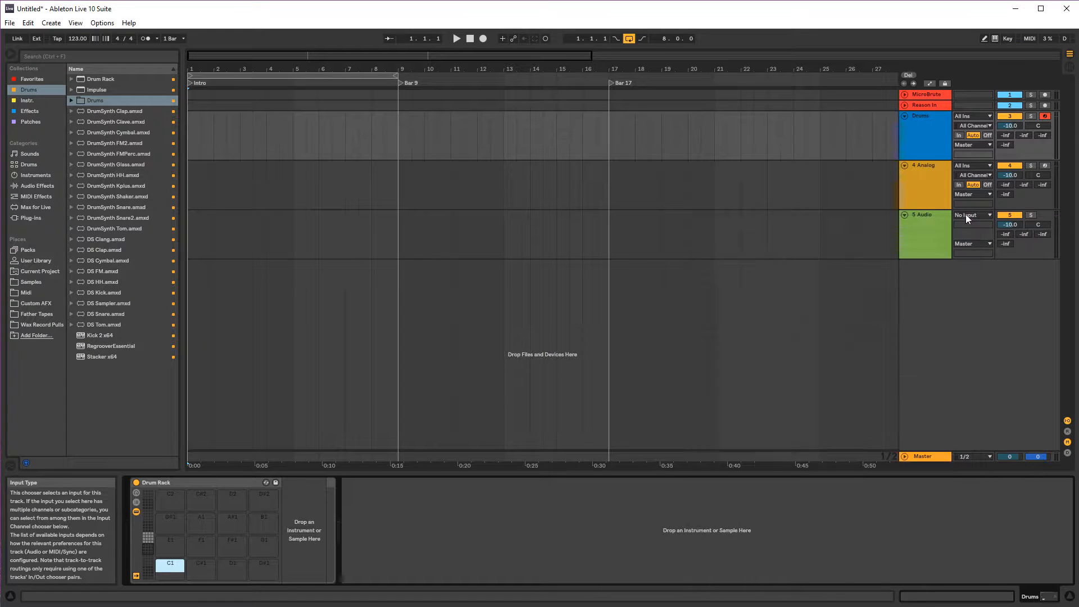
- Close Live without saving the changes to the Untitled set
{"action": "left_click", "coordinate": [1066, 9]}
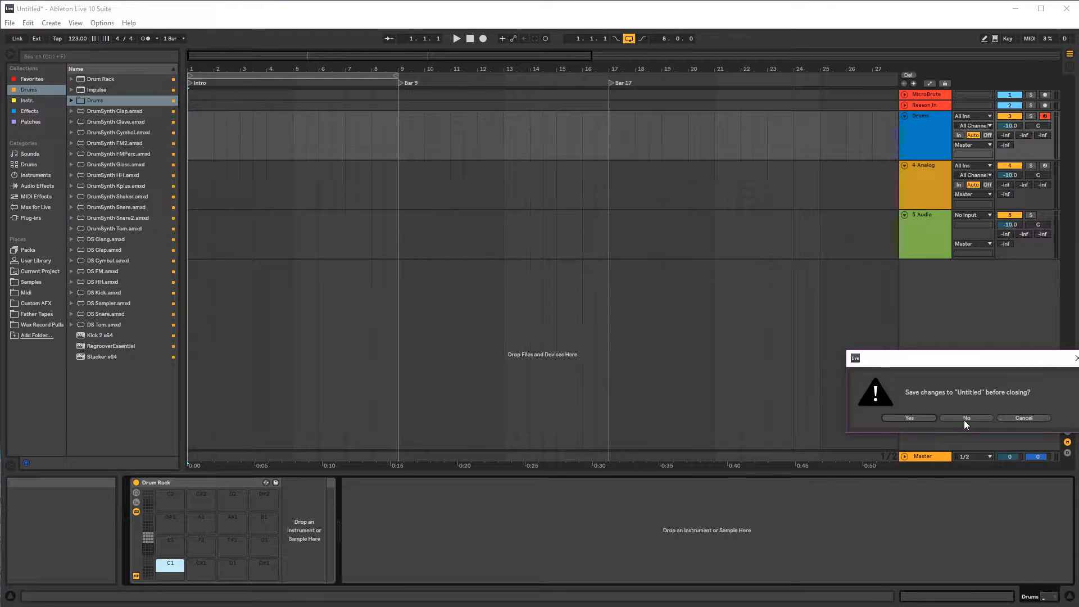
{"action": "left_click", "coordinate": [966, 418]}
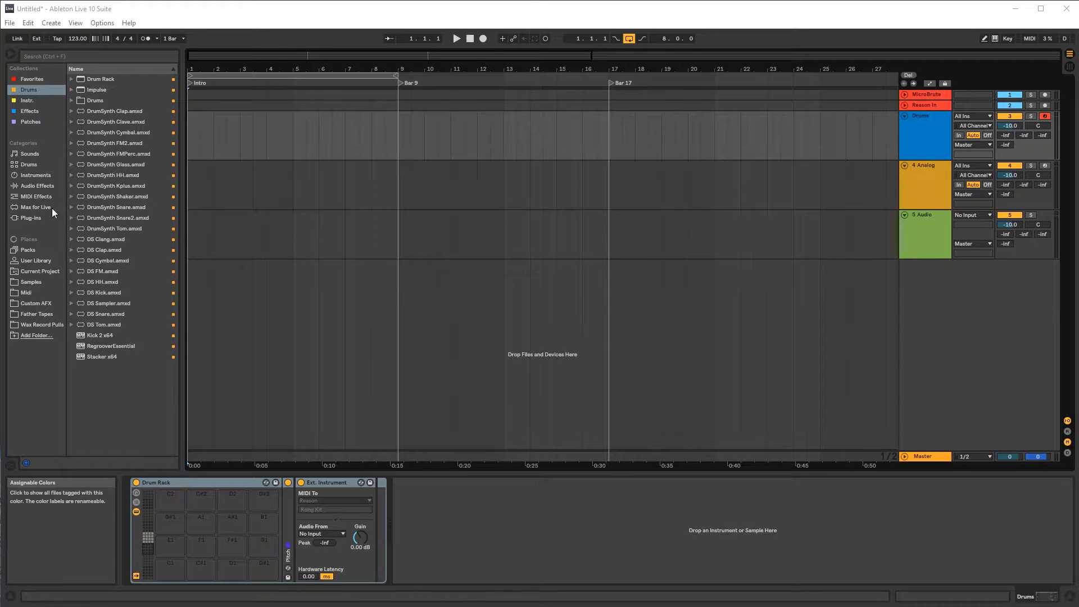
- Look through the browser's Sounds, Packs, User Library and Instruments contents
{"action": "left_click", "coordinate": [32, 153]}
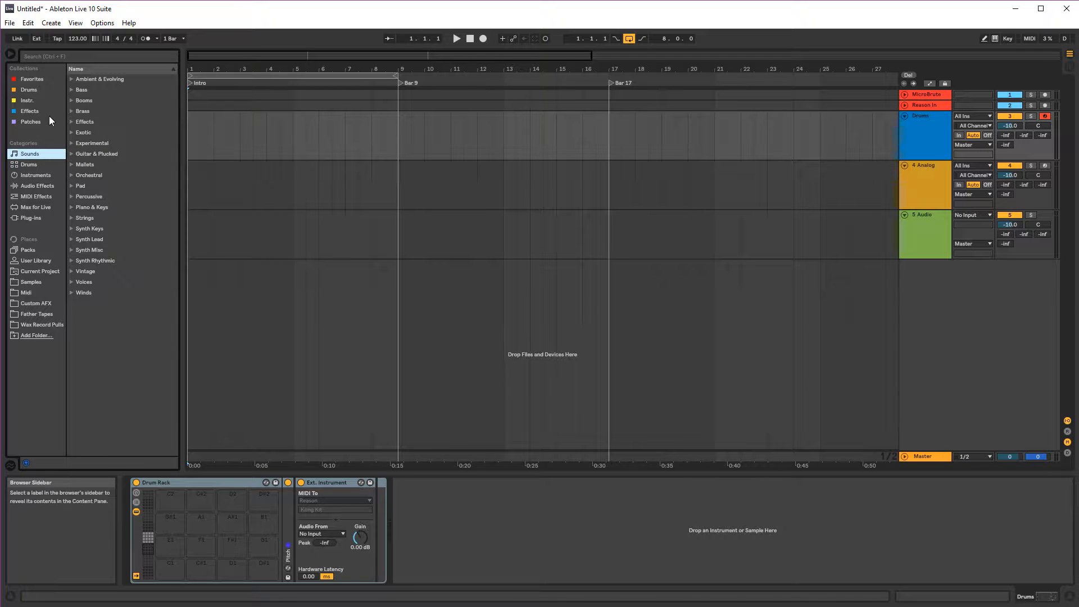
{"action": "left_click", "coordinate": [29, 249]}
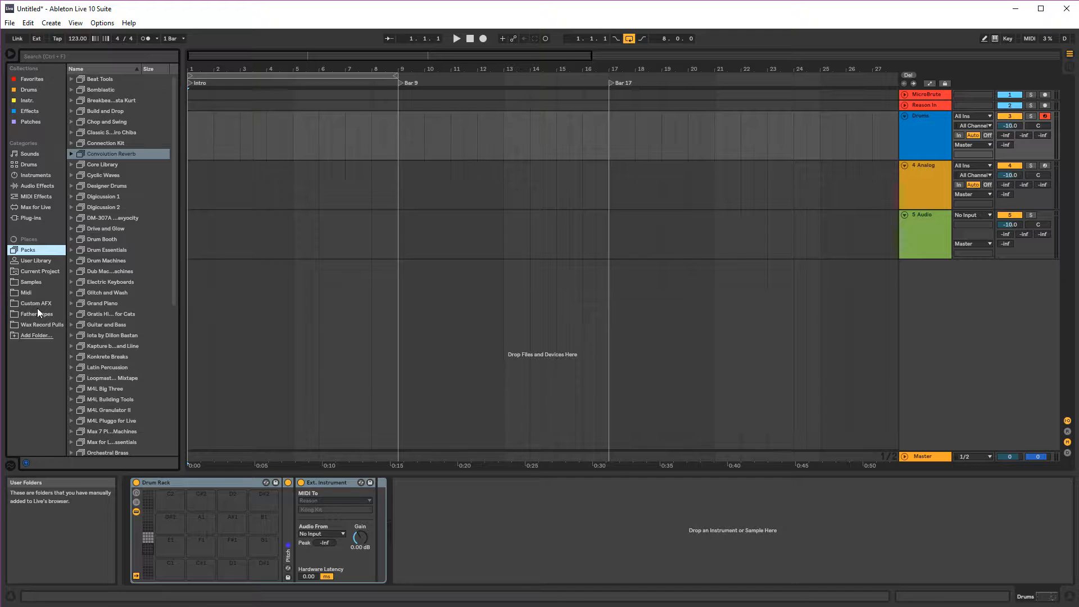
{"action": "left_click", "coordinate": [36, 259]}
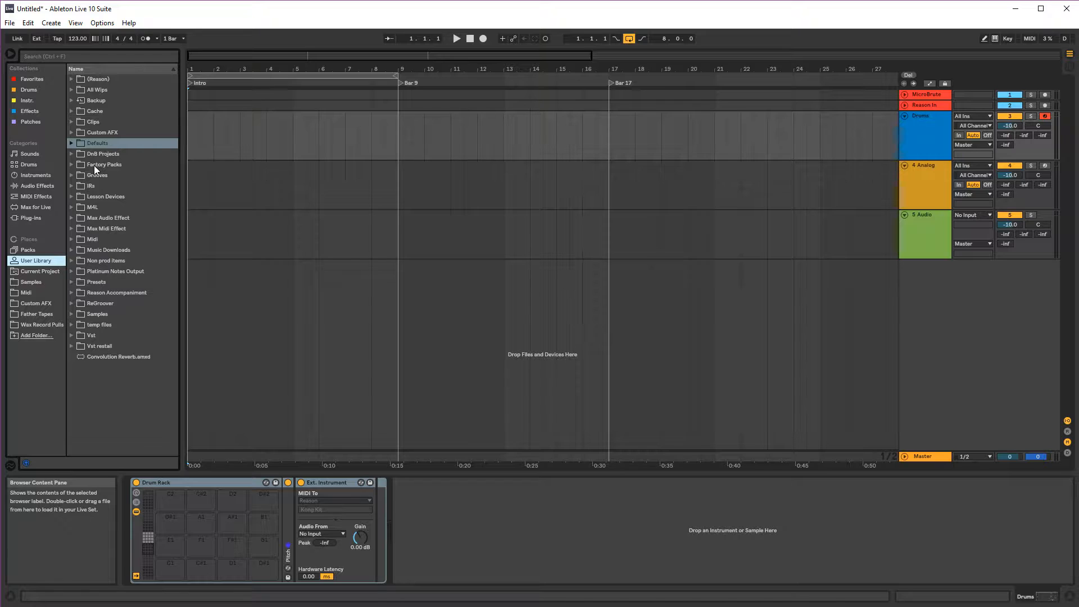
{"action": "left_click", "coordinate": [38, 176]}
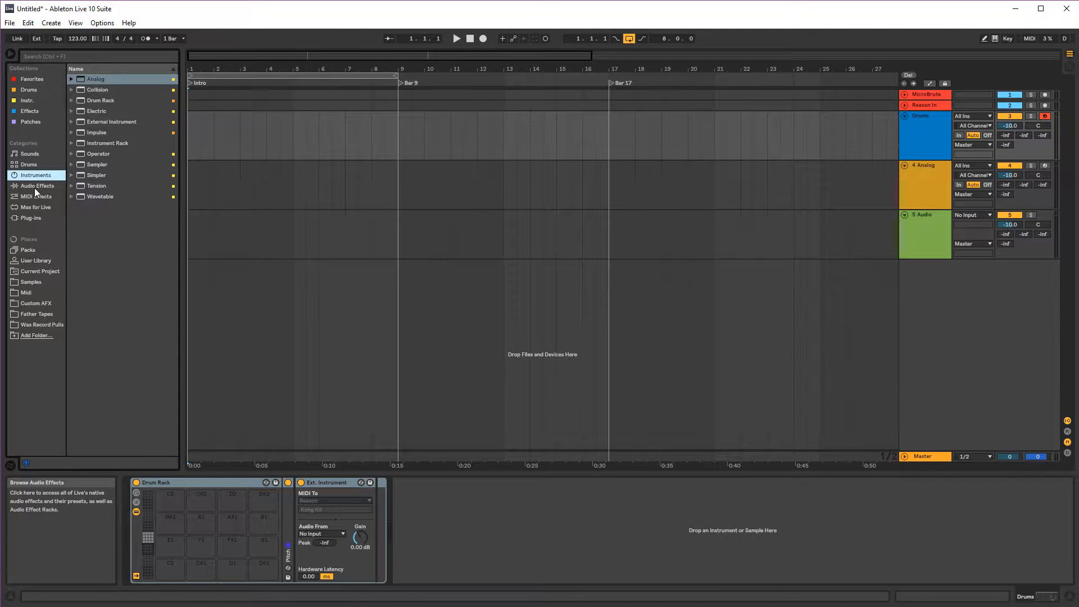
{"action": "left_click", "coordinate": [48, 55]}
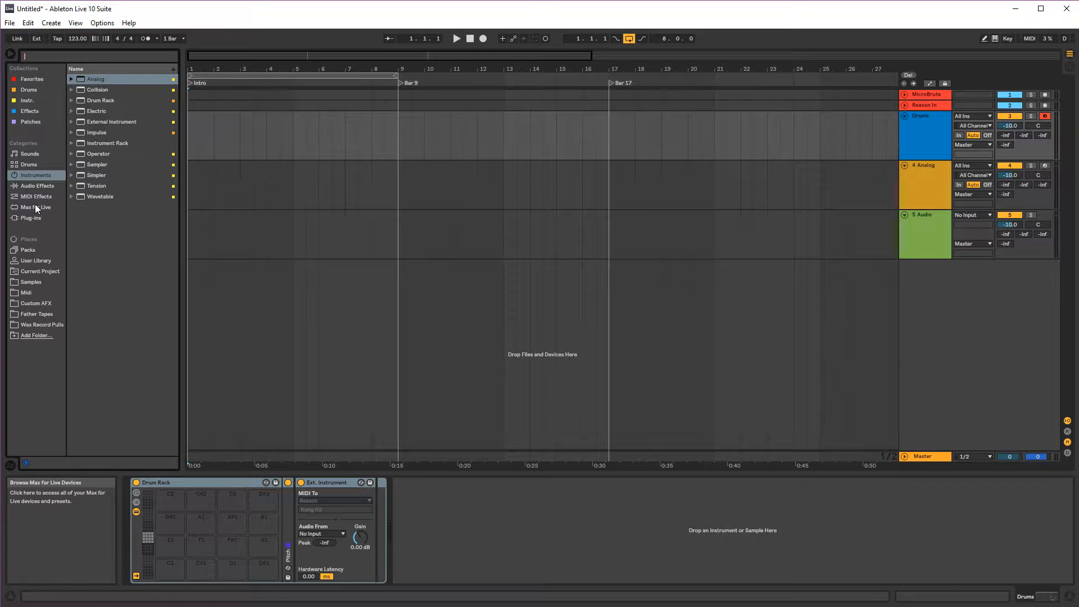
- Show the Drums collection and examine its racks, Drums folder, DrumSynth and DS devices, and drum plug-ins
{"action": "left_click", "coordinate": [32, 92]}
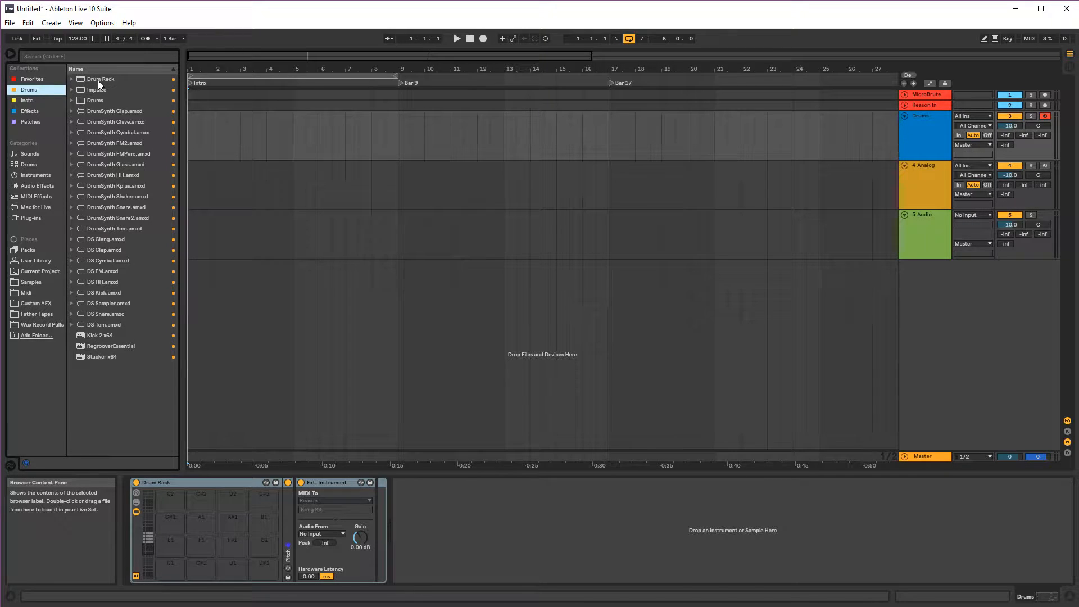
{"action": "left_click", "coordinate": [132, 112]}
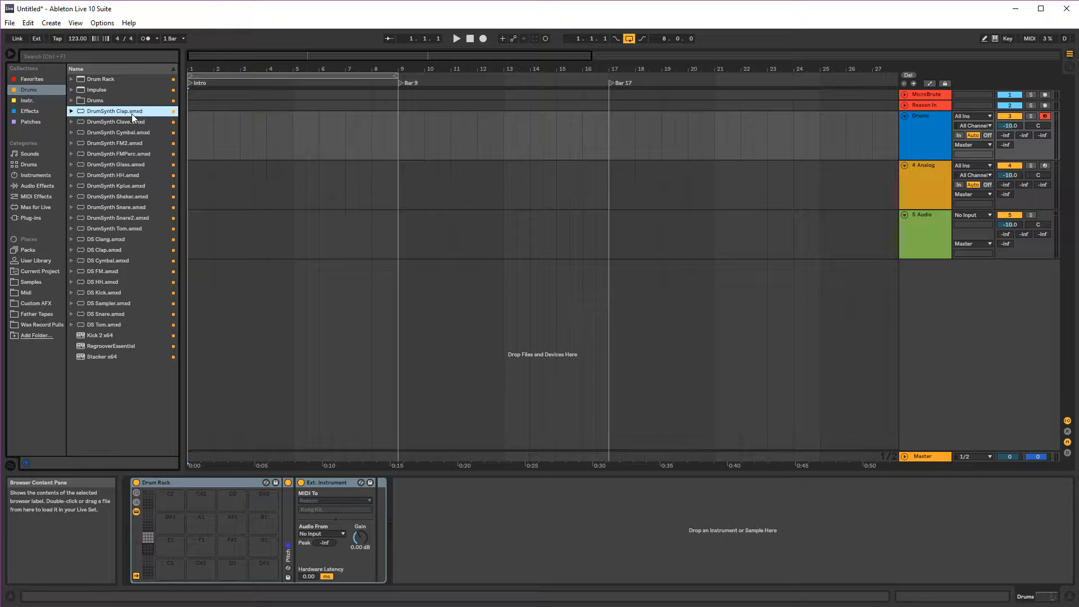
{"action": "left_click", "coordinate": [106, 83]}
{"action": "left_click", "coordinate": [105, 90]}
{"action": "left_click", "coordinate": [92, 101]}
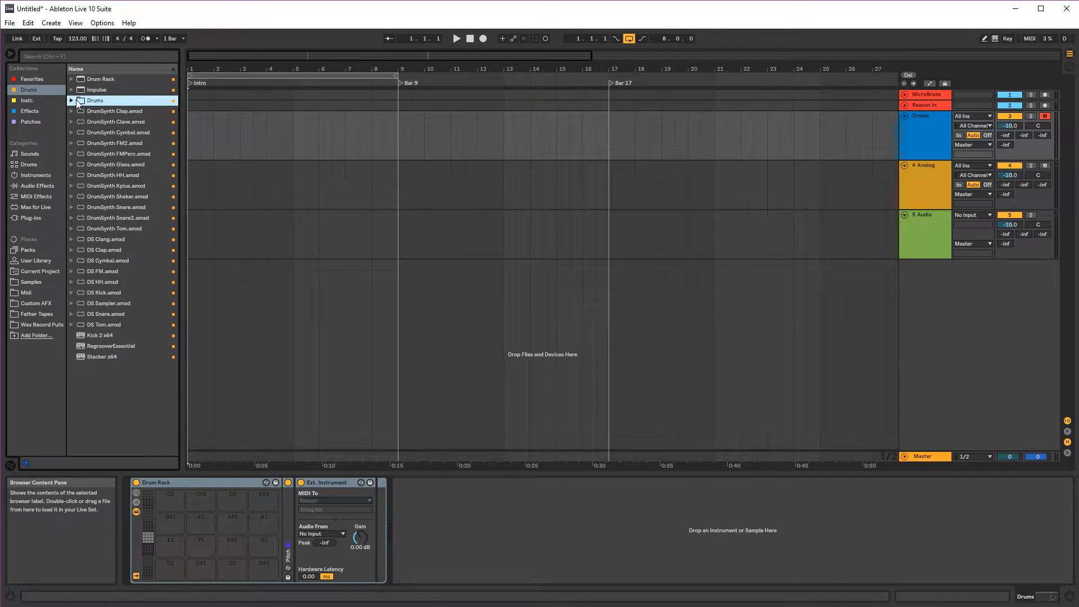
{"action": "left_click", "coordinate": [72, 100]}
{"action": "left_click", "coordinate": [72, 100]}
{"action": "left_click", "coordinate": [98, 114]}
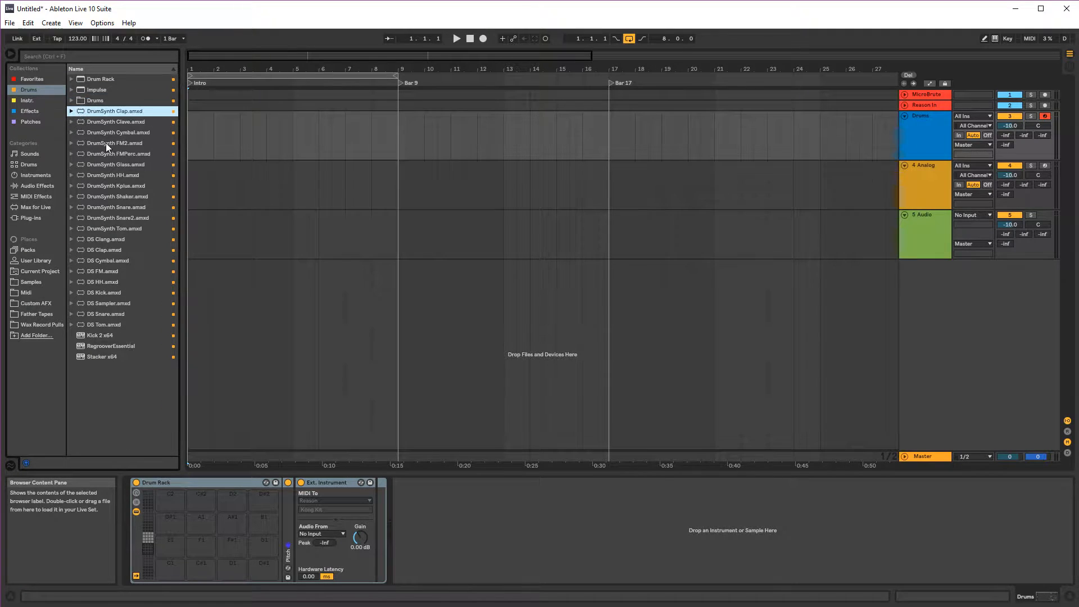
{"action": "left_click", "coordinate": [103, 293]}
{"action": "left_click", "coordinate": [110, 326]}
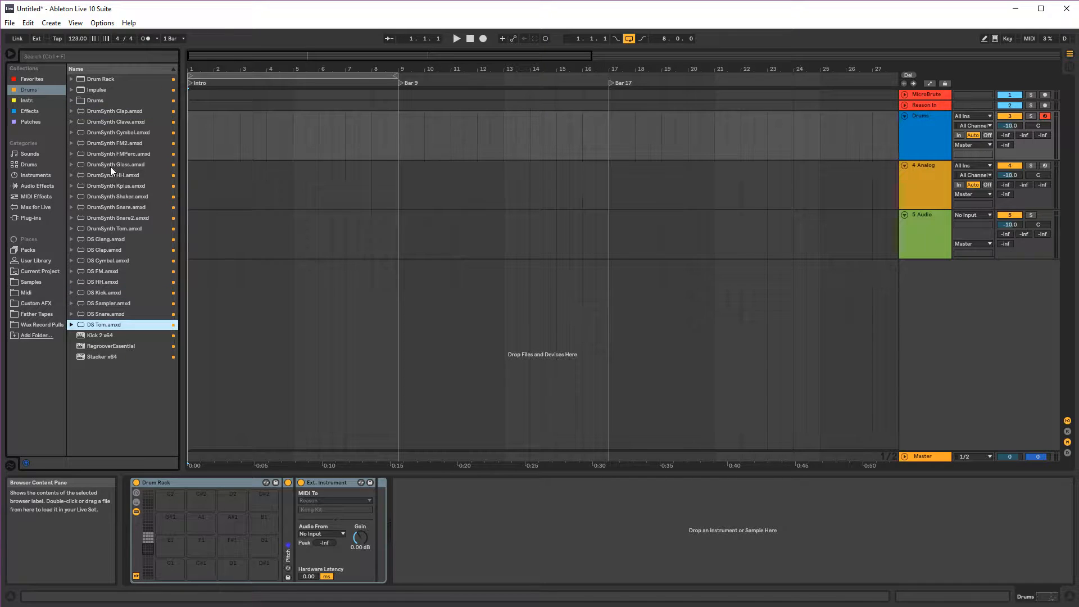
{"action": "left_click", "coordinate": [106, 337]}
{"action": "left_click", "coordinate": [106, 346]}
{"action": "left_click", "coordinate": [103, 355]}
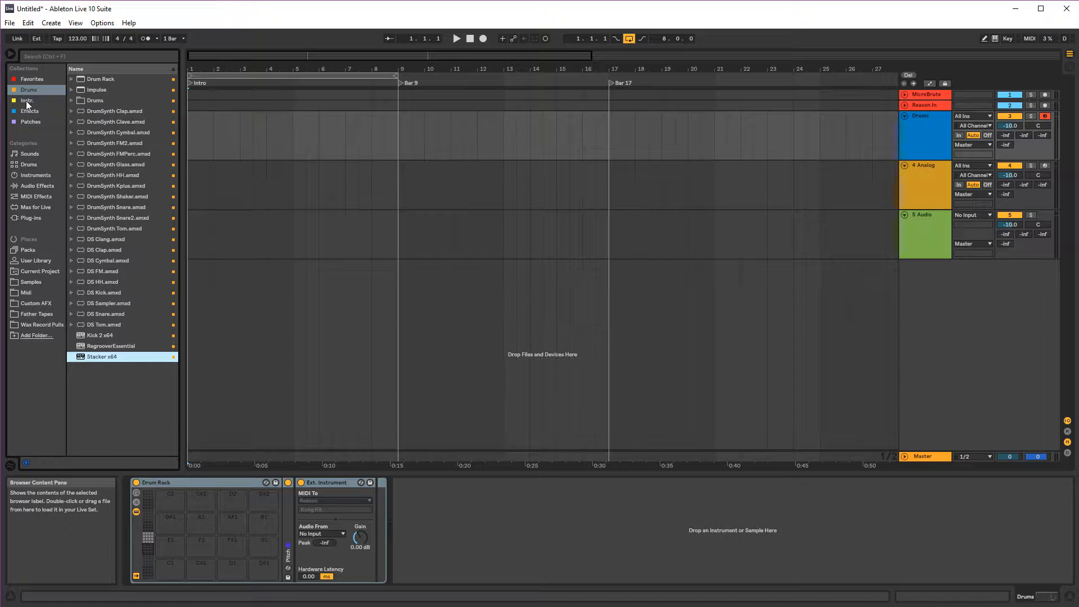
- Compare the contents of the Drums collection, the Instruments category and the Instr. collection in the browser
{"action": "left_click", "coordinate": [39, 90]}
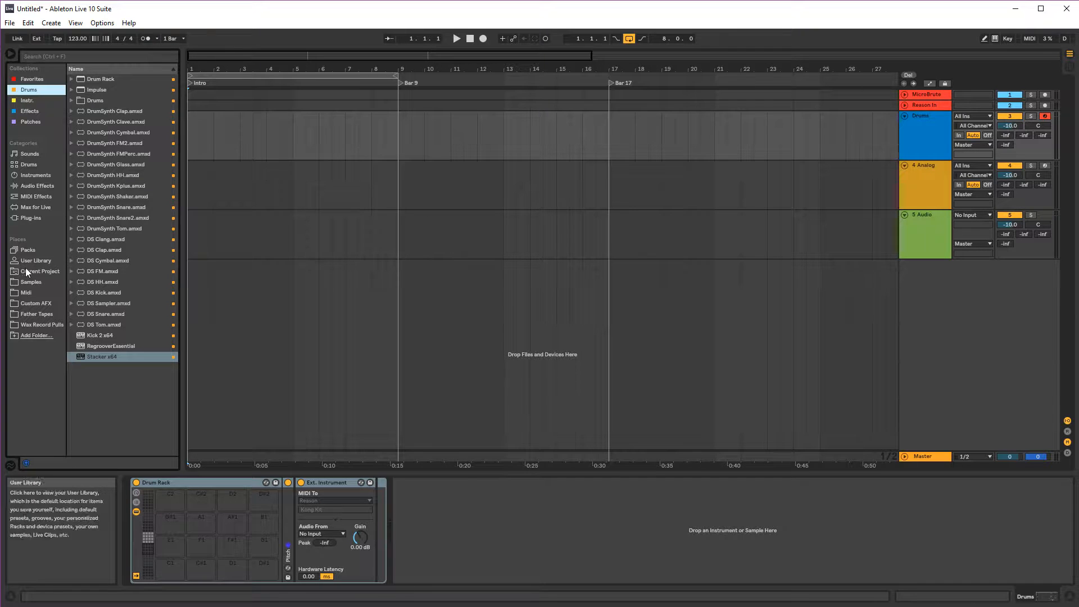
{"action": "left_click", "coordinate": [37, 176]}
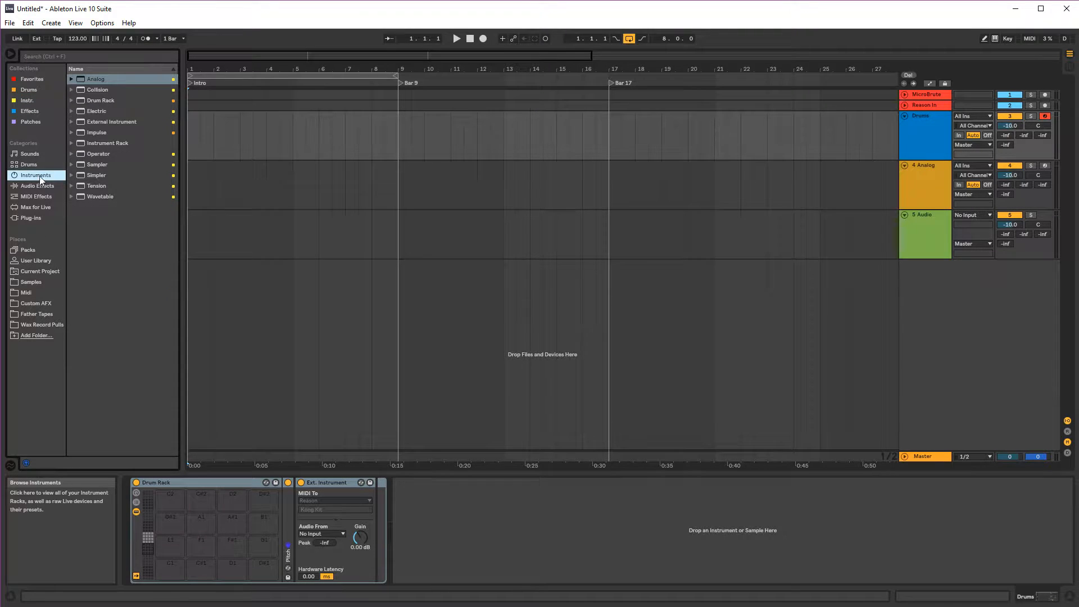
{"action": "left_click", "coordinate": [26, 97]}
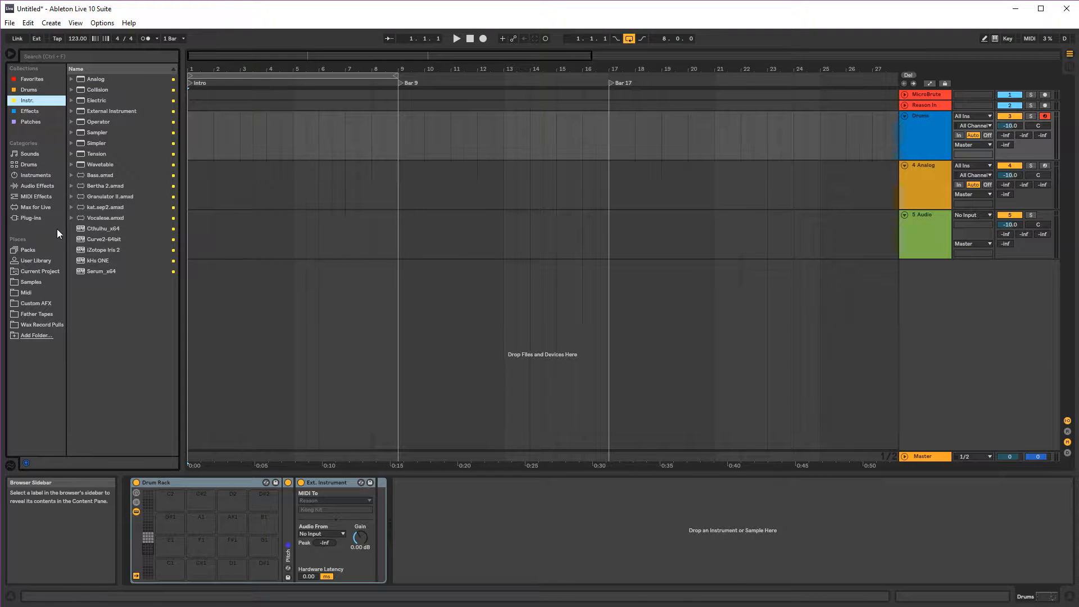
- Assign the iZotope Iris 2 plug-in to the Instr. collection and show that collection
{"action": "left_click", "coordinate": [31, 217]}
{"action": "scroll", "coordinate": [126, 308], "scroll_direction": "down", "scroll_amount": 3}
{"action": "scroll", "coordinate": [125, 305], "scroll_direction": "down", "scroll_amount": 2}
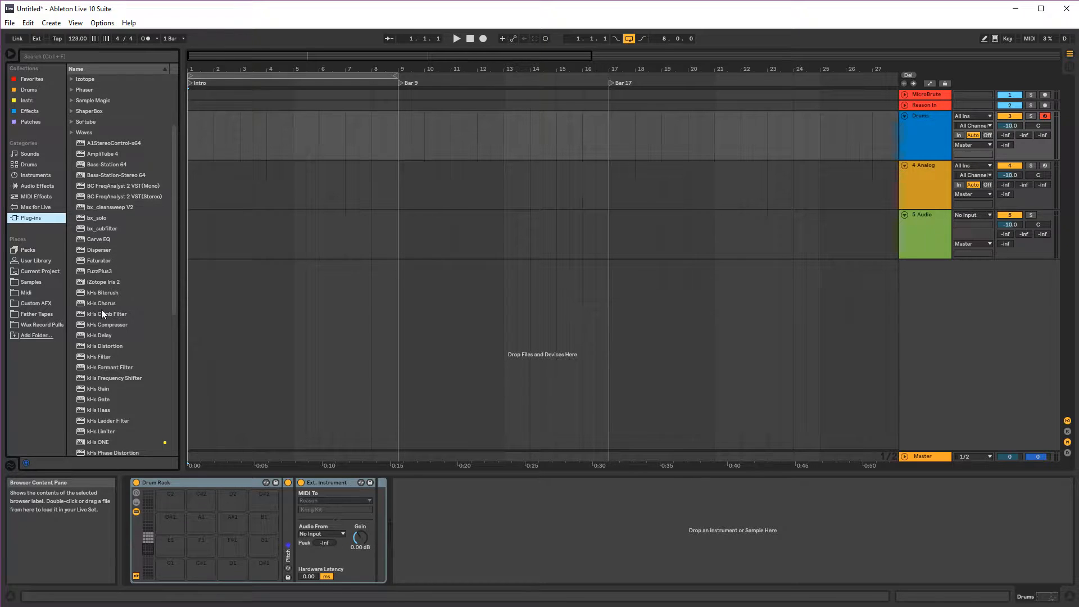
{"action": "left_click", "coordinate": [102, 286]}
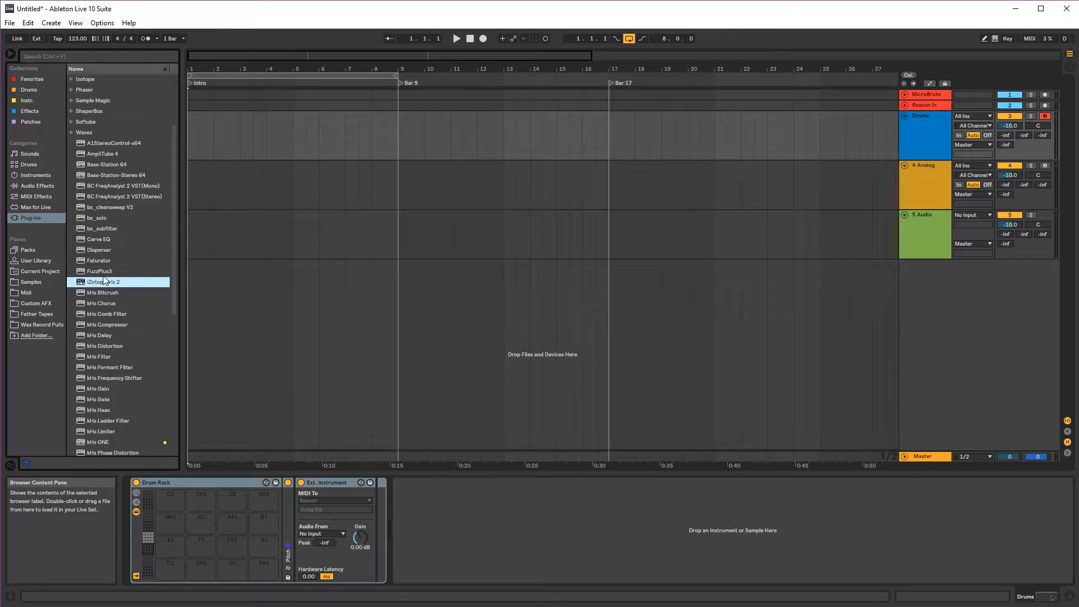
{"action": "right_click", "coordinate": [104, 279]}
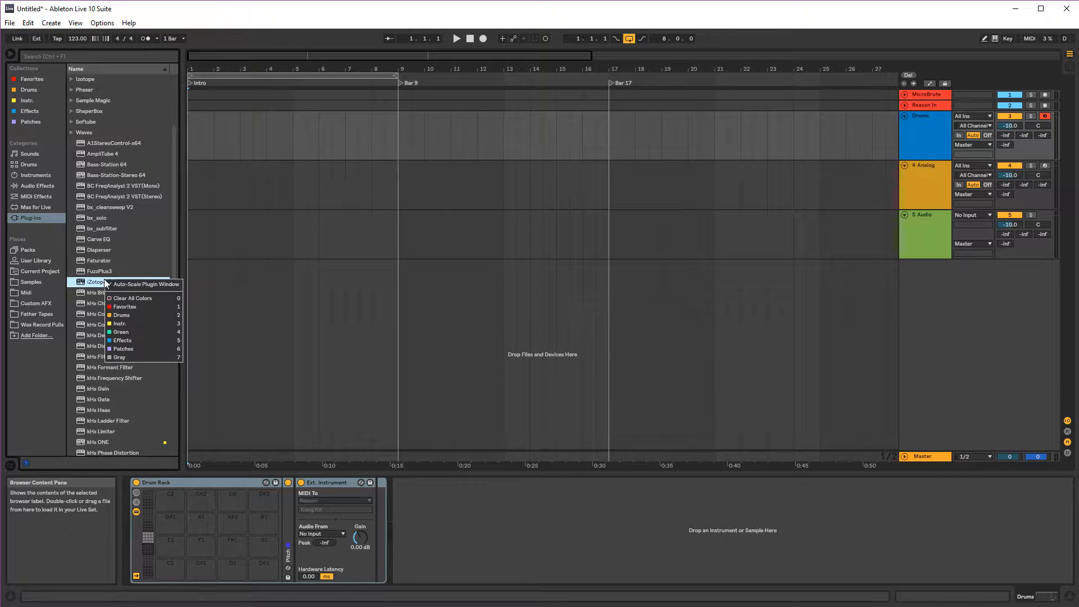
{"action": "left_click", "coordinate": [141, 325]}
{"action": "left_click", "coordinate": [30, 99]}
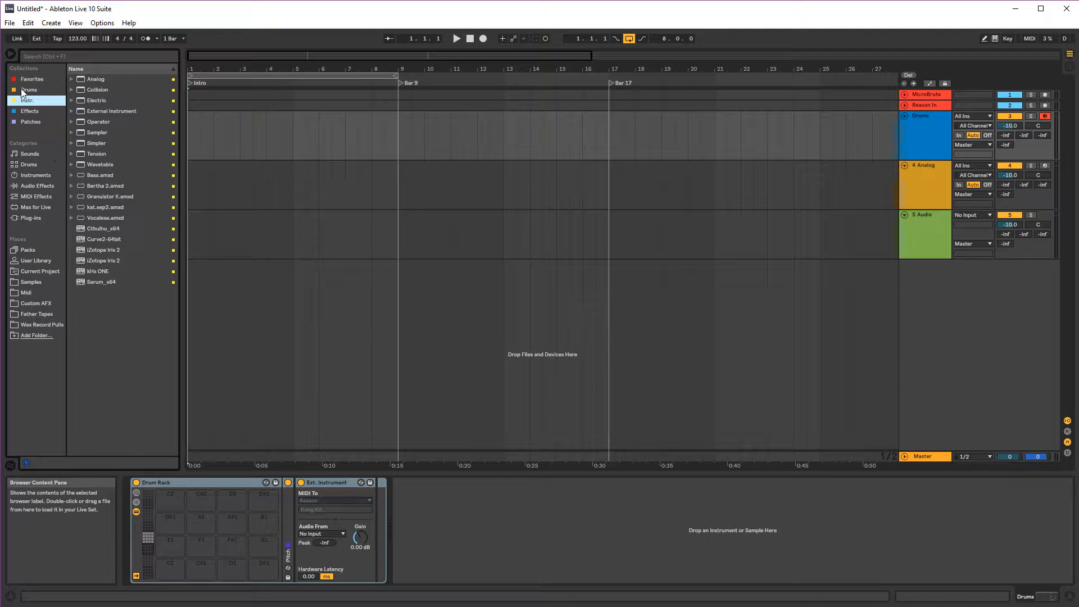
- Clear all collection colors from the iZotope Iris 2 plug-in
{"action": "left_click", "coordinate": [43, 217]}
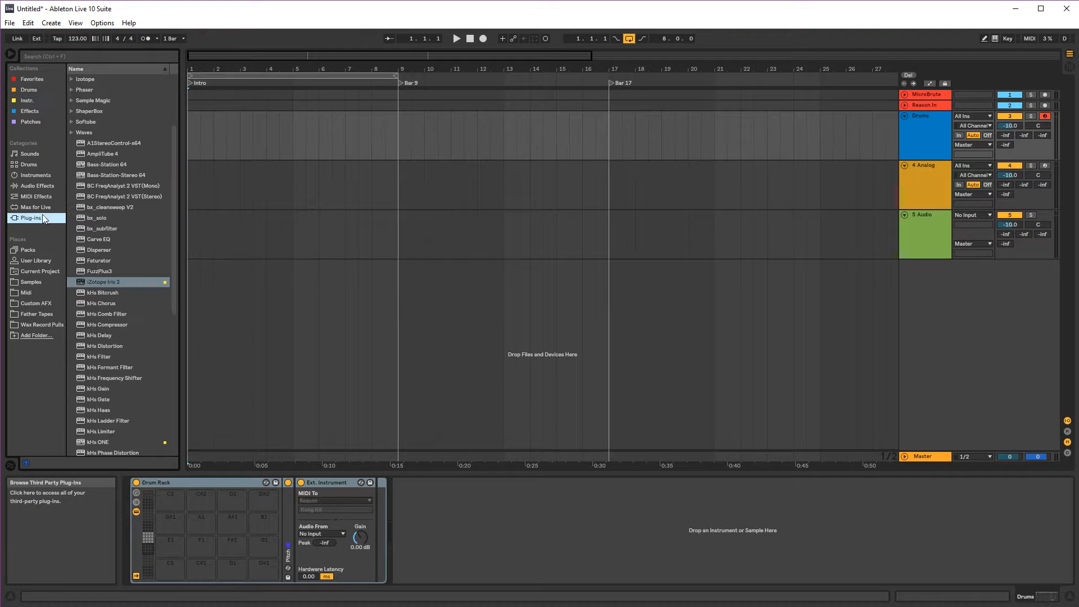
{"action": "right_click", "coordinate": [113, 282]}
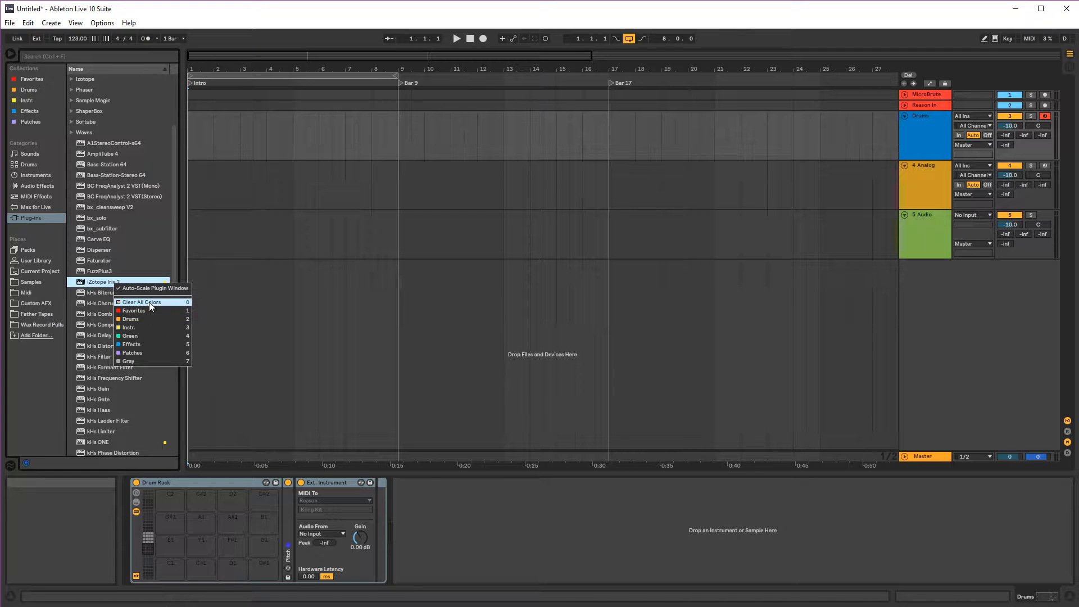
{"action": "left_click", "coordinate": [150, 302]}
- Scan the plug-in list and show the Effects collection to examine which effects are already tagged
{"action": "left_click", "coordinate": [113, 324]}
{"action": "scroll", "coordinate": [109, 372], "scroll_direction": "down", "scroll_amount": 2}
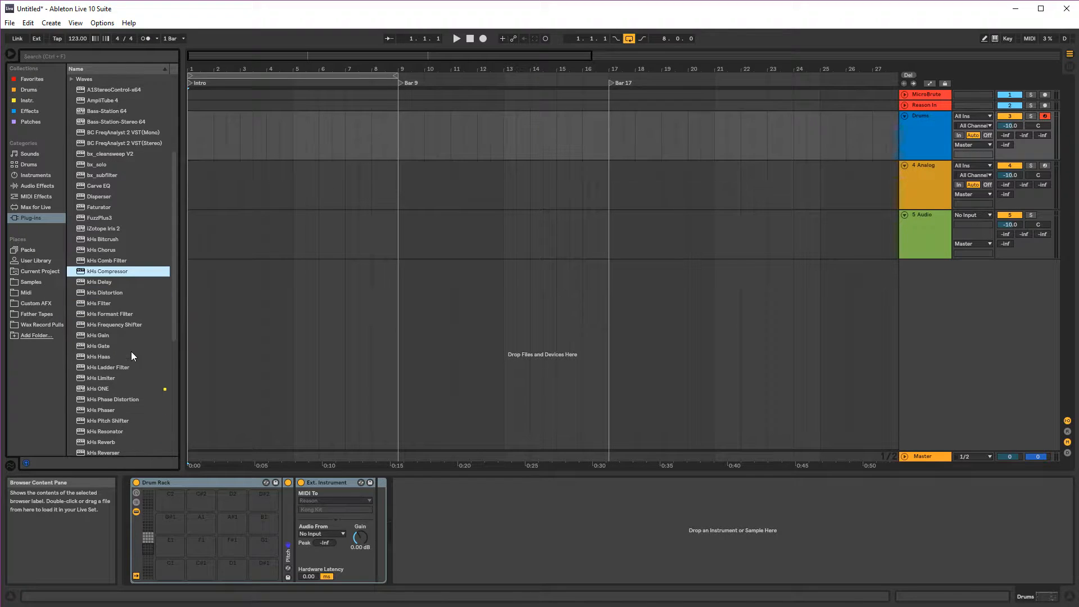
{"action": "scroll", "coordinate": [131, 352], "scroll_direction": "up", "scroll_amount": 2}
{"action": "left_click", "coordinate": [29, 111]}
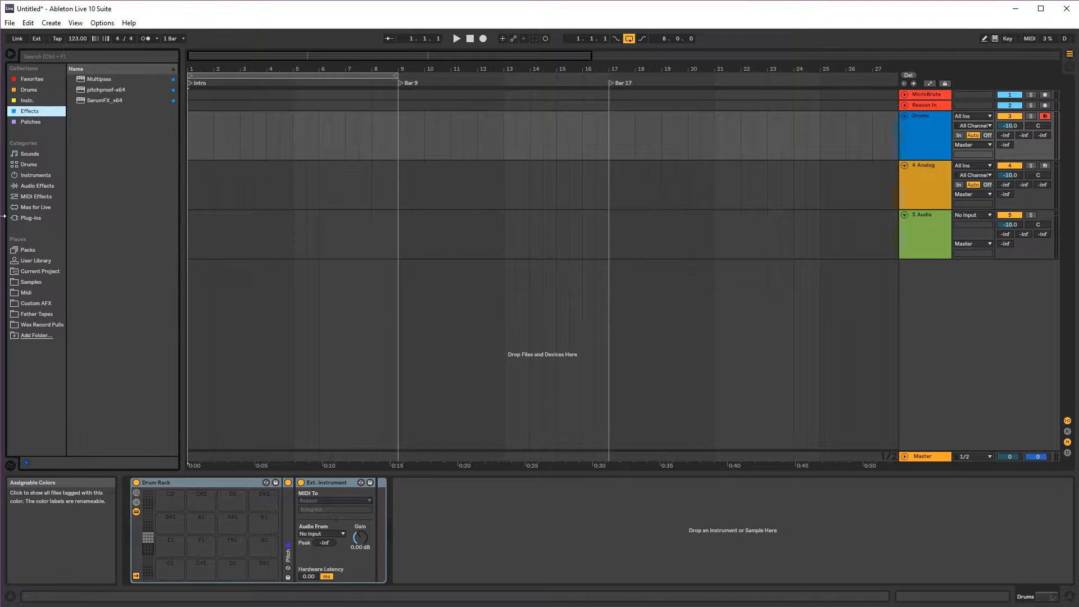
- Assign the bx_cleansweep V2, bx_solo and bx_subfilter plug-ins to the Effects collection
{"action": "left_click", "coordinate": [26, 219]}
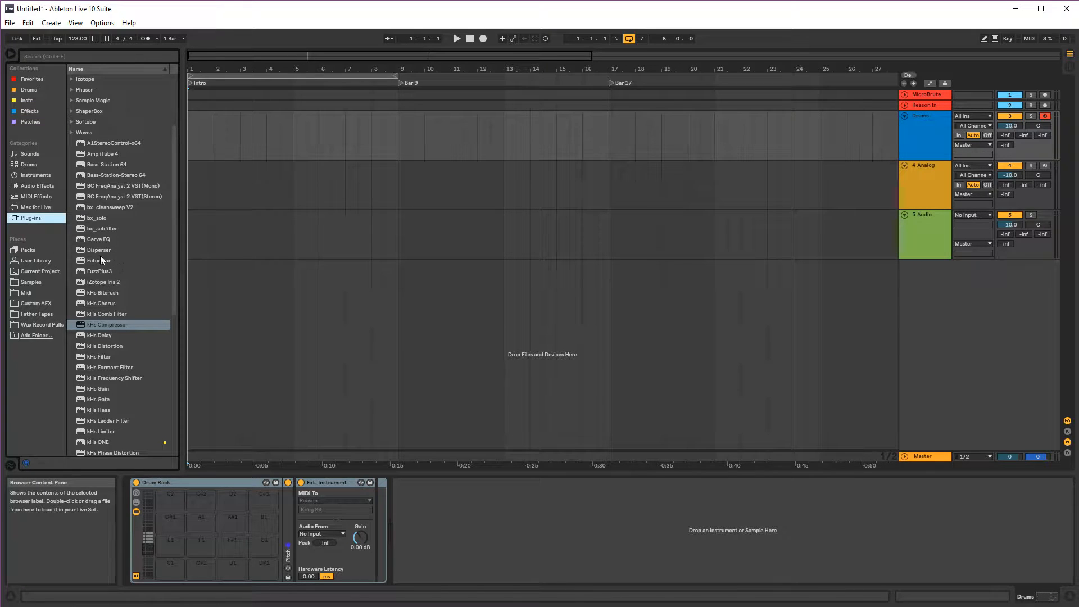
{"action": "left_click", "coordinate": [111, 208]}
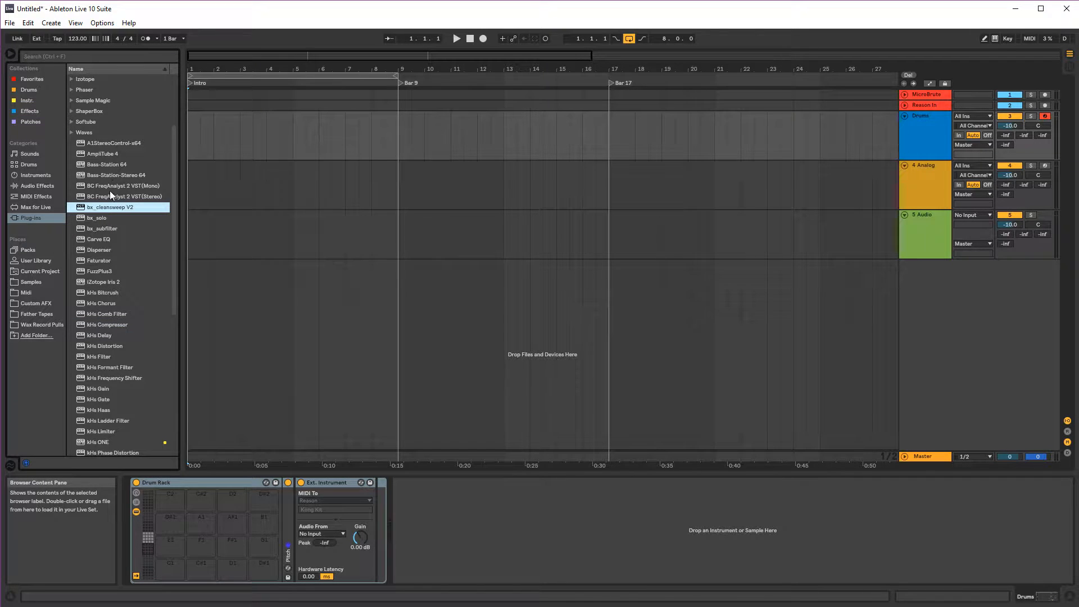
{"action": "scroll", "coordinate": [110, 241], "scroll_direction": "down", "scroll_amount": 1}
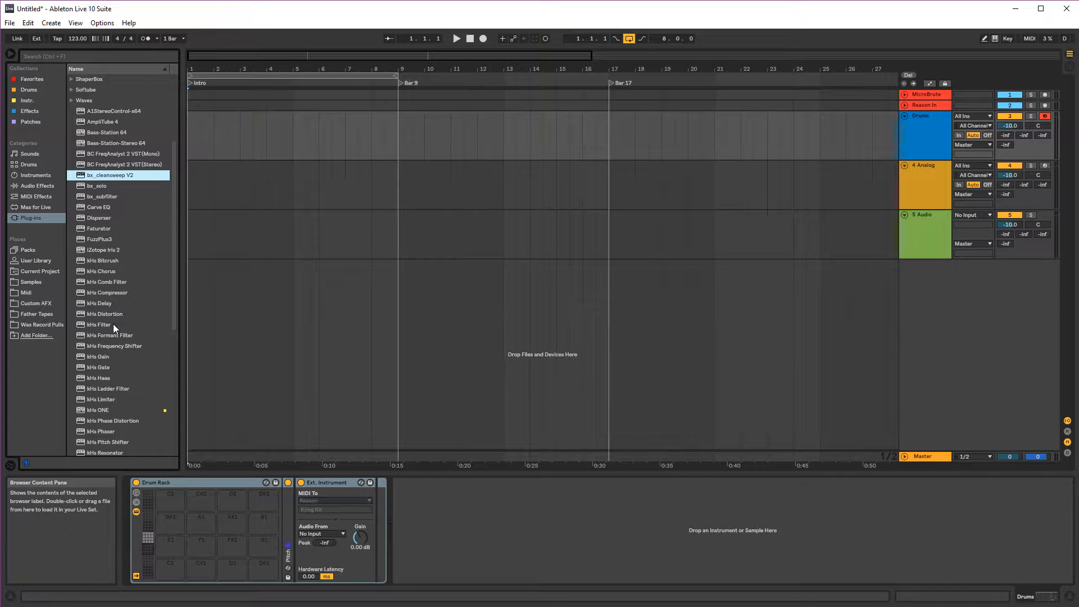
{"action": "right_click", "coordinate": [110, 179]}
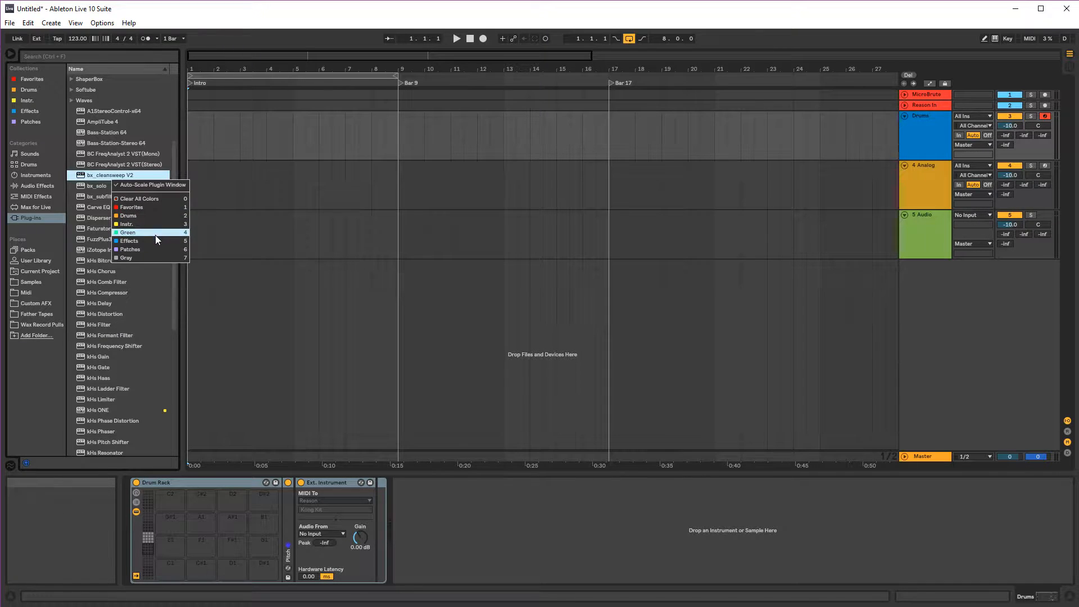
{"action": "left_click", "coordinate": [155, 235]}
{"action": "left_click", "coordinate": [123, 189]}
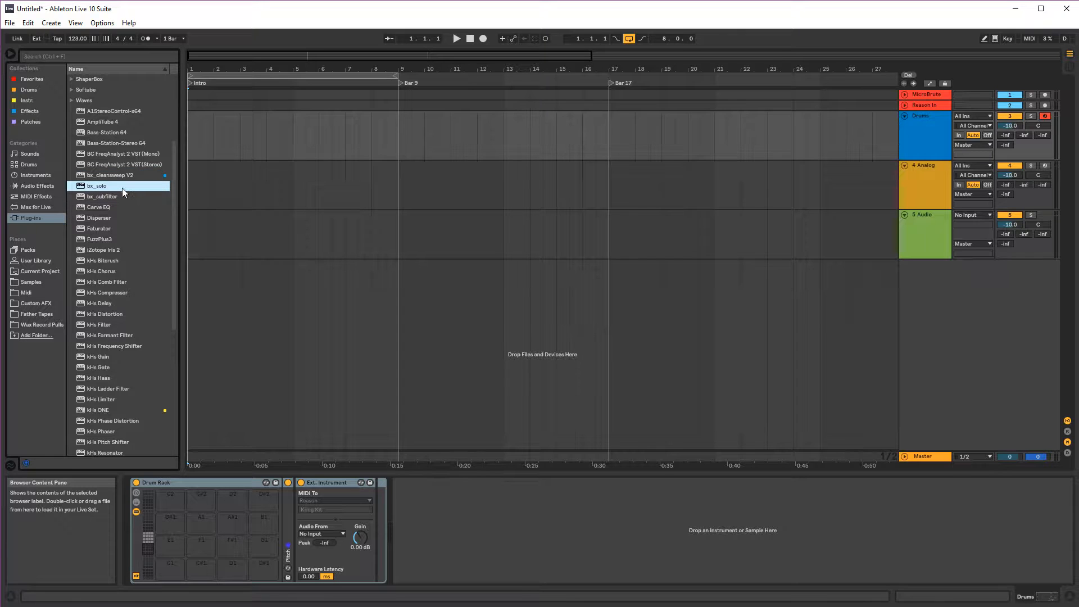
{"action": "left_click", "coordinate": [113, 197]}
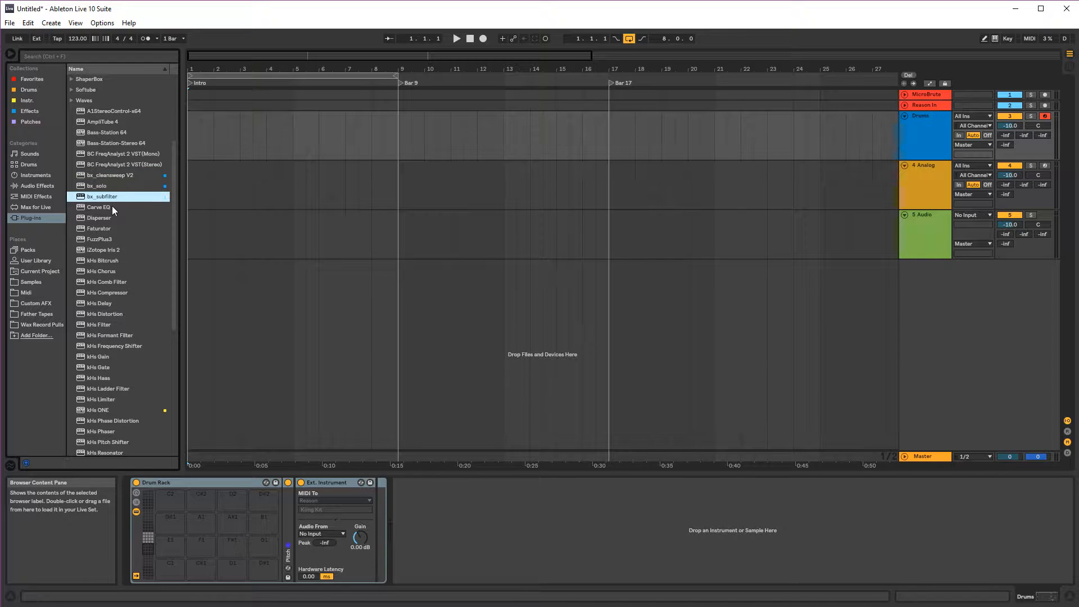
{"action": "key", "text": "5"}
- Add the Carve EQ, Disperser, Faturator and FuzzPlus3 plug-ins to the Effects collection
{"action": "left_click", "coordinate": [113, 207]}
{"action": "key", "text": "5"}
{"action": "left_click", "coordinate": [110, 217]}
{"action": "key", "text": "5"}
{"action": "left_click", "coordinate": [108, 228]}
{"action": "key", "text": "5"}
{"action": "left_click", "coordinate": [110, 247]}
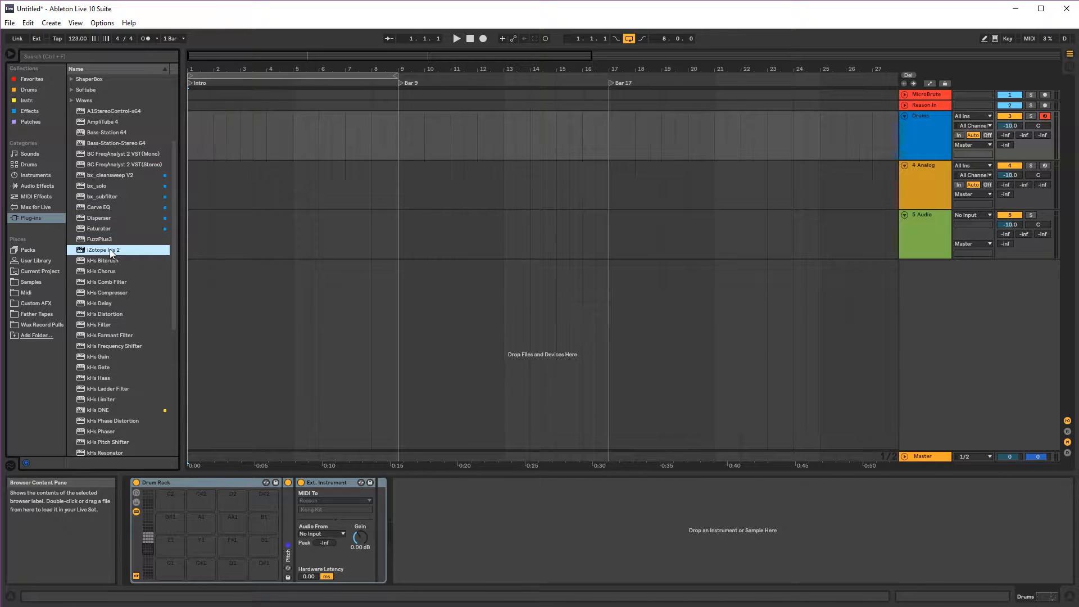
{"action": "left_click", "coordinate": [112, 239]}
{"action": "key", "text": "5"}
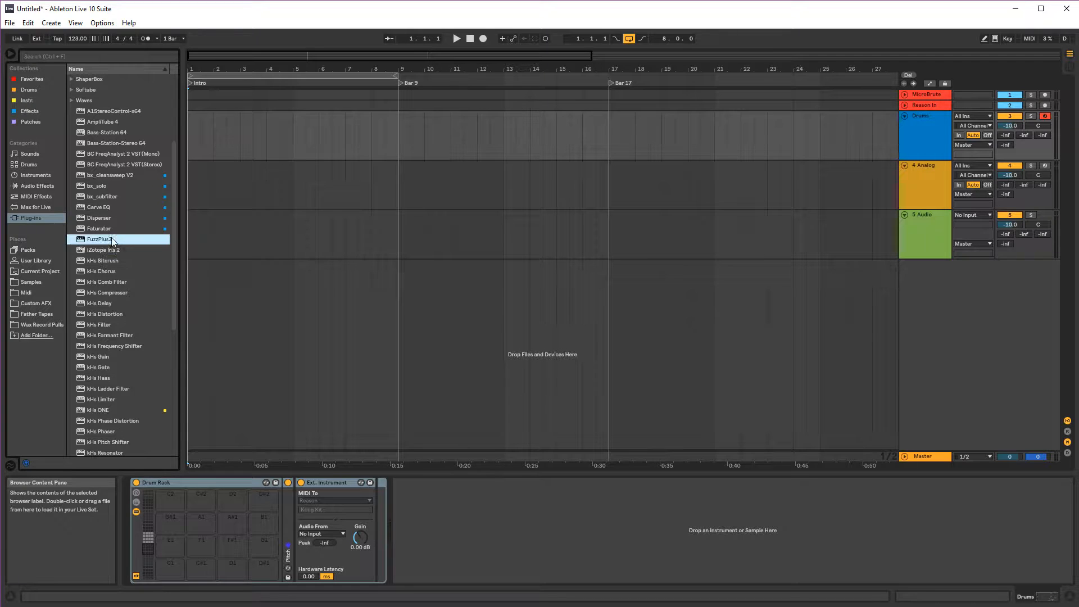
- Tag kHs Bitcrush, kHs Chorus, kHs Comb Filter and kHs Compressor with the Effects collection color
{"action": "left_click", "coordinate": [113, 258]}
{"action": "key", "text": "5"}
{"action": "left_click", "coordinate": [114, 271]}
{"action": "key", "text": "5"}
{"action": "left_click", "coordinate": [123, 283]}
{"action": "key", "text": "5"}
{"action": "left_click", "coordinate": [118, 292]}
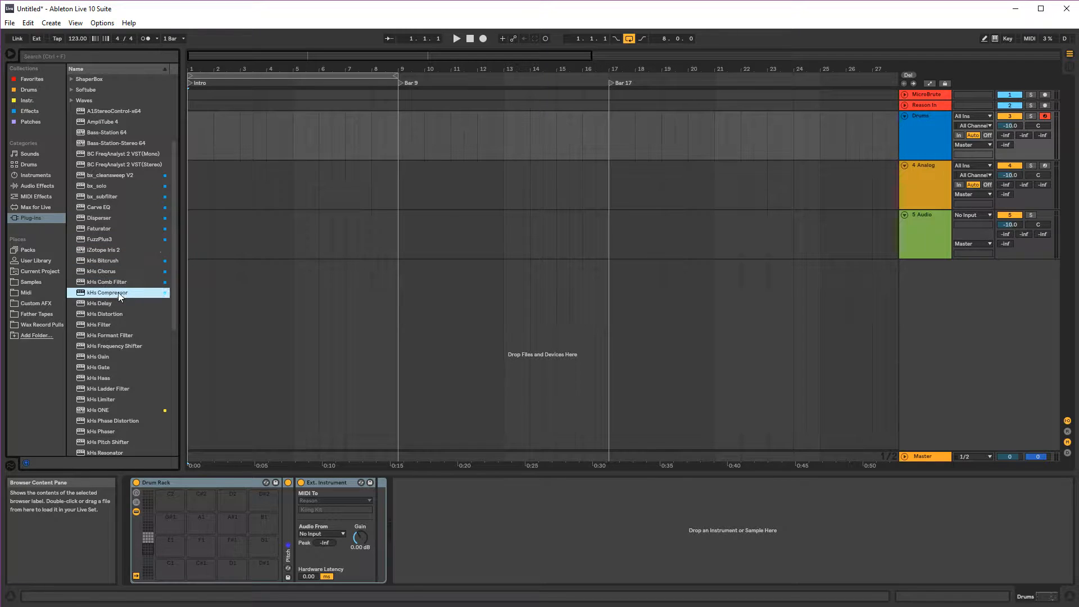
{"action": "key", "text": "5"}
- Add kHs Delay, kHs Distortion and kHs Filter to the Effects collection and show that collection
{"action": "left_click", "coordinate": [116, 304]}
{"action": "key", "text": "5"}
{"action": "left_click", "coordinate": [116, 314]}
{"action": "left_click", "coordinate": [116, 325]}
{"action": "key", "text": "5"}
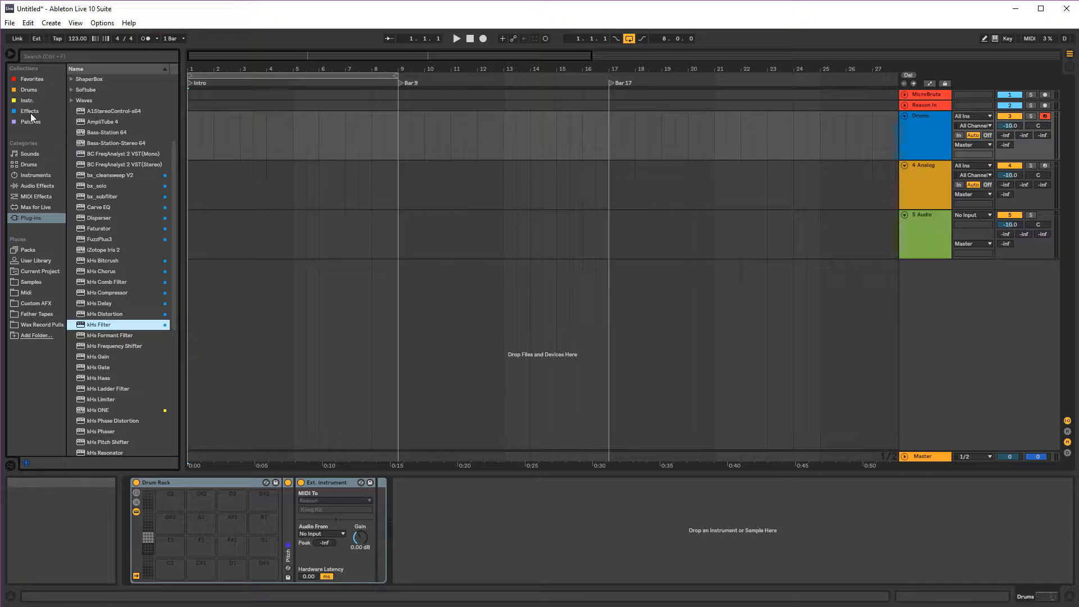
{"action": "left_click", "coordinate": [30, 111]}
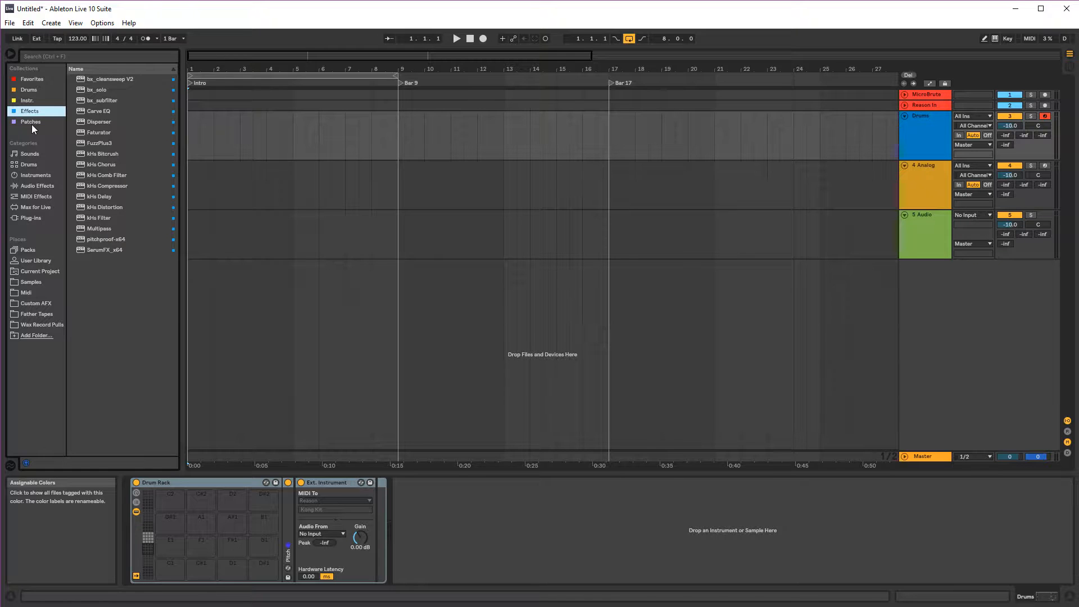
- Review the contents of the Favorites, Instr. and Drums collections
{"action": "left_click", "coordinate": [28, 81]}
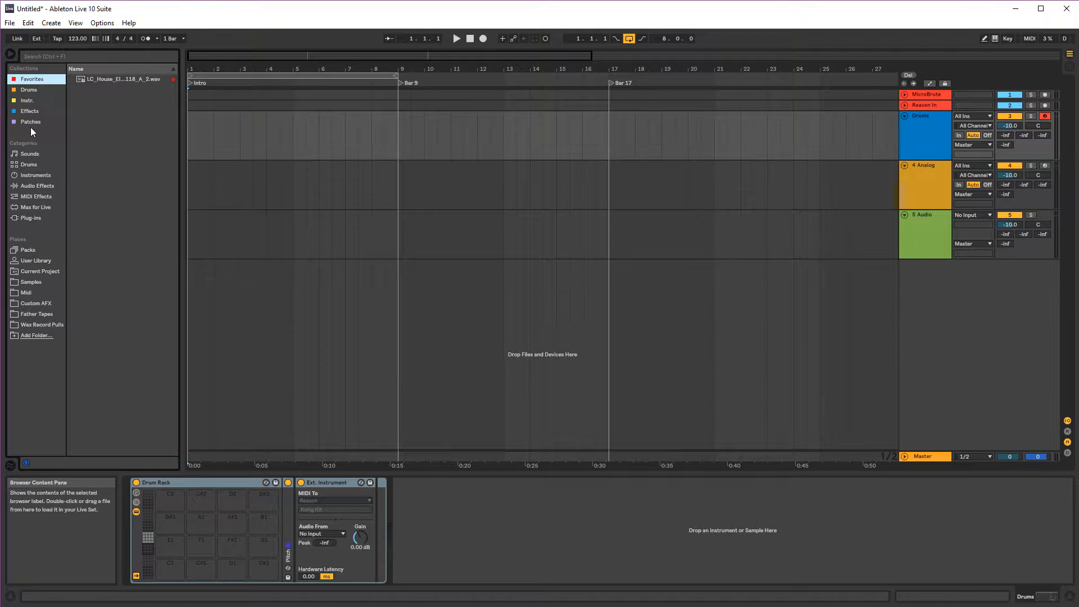
{"action": "left_click", "coordinate": [45, 100]}
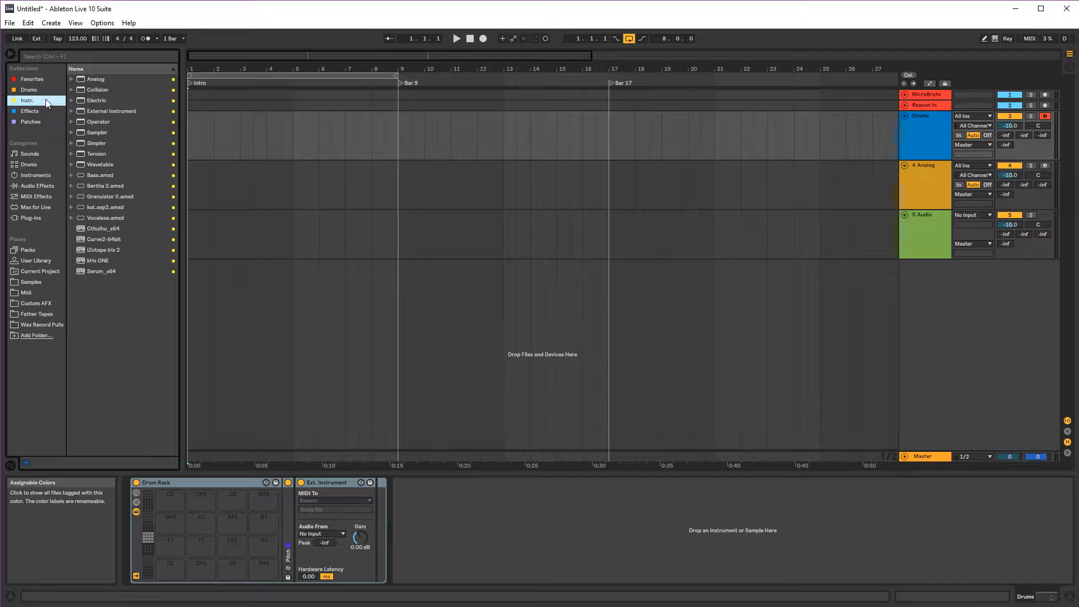
{"action": "left_click", "coordinate": [34, 80]}
{"action": "left_click", "coordinate": [35, 91]}
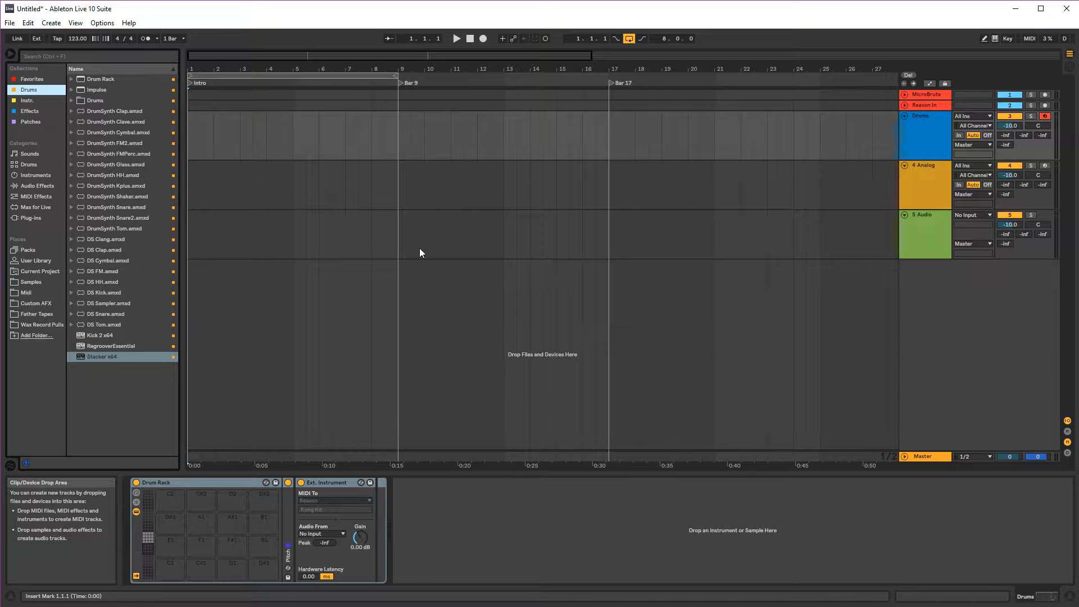
{"action": "left_click", "coordinate": [912, 185]}
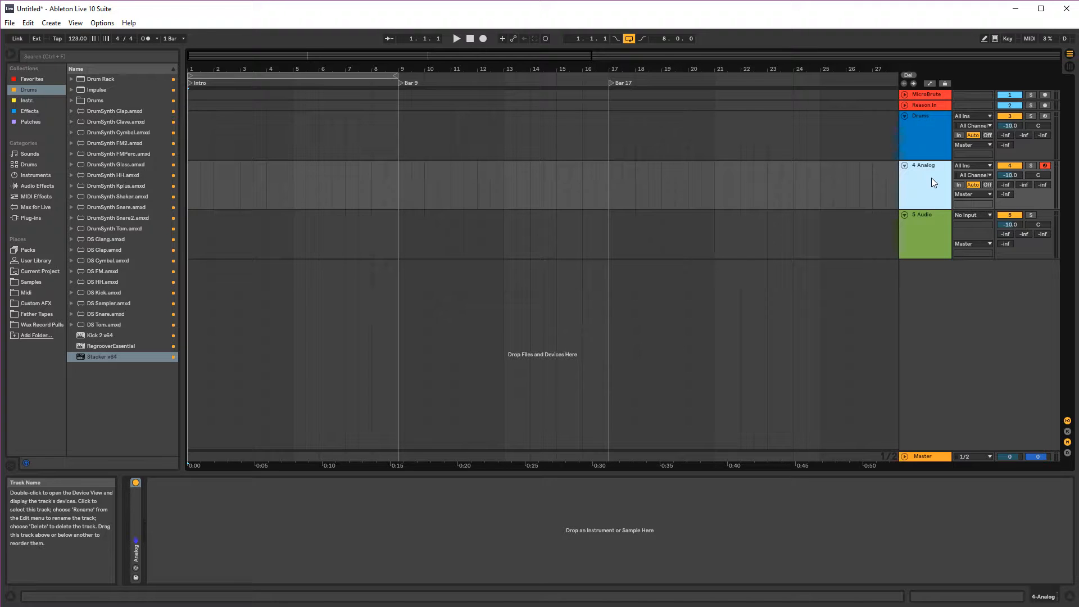
{"action": "right_click", "coordinate": [982, 285]}
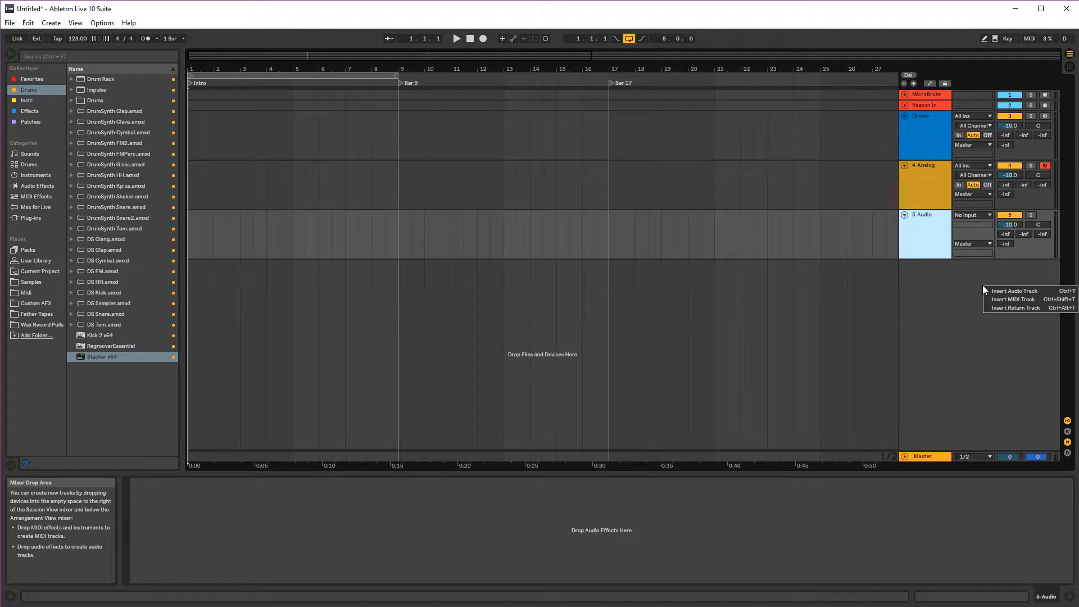
{"action": "left_click", "coordinate": [933, 246]}
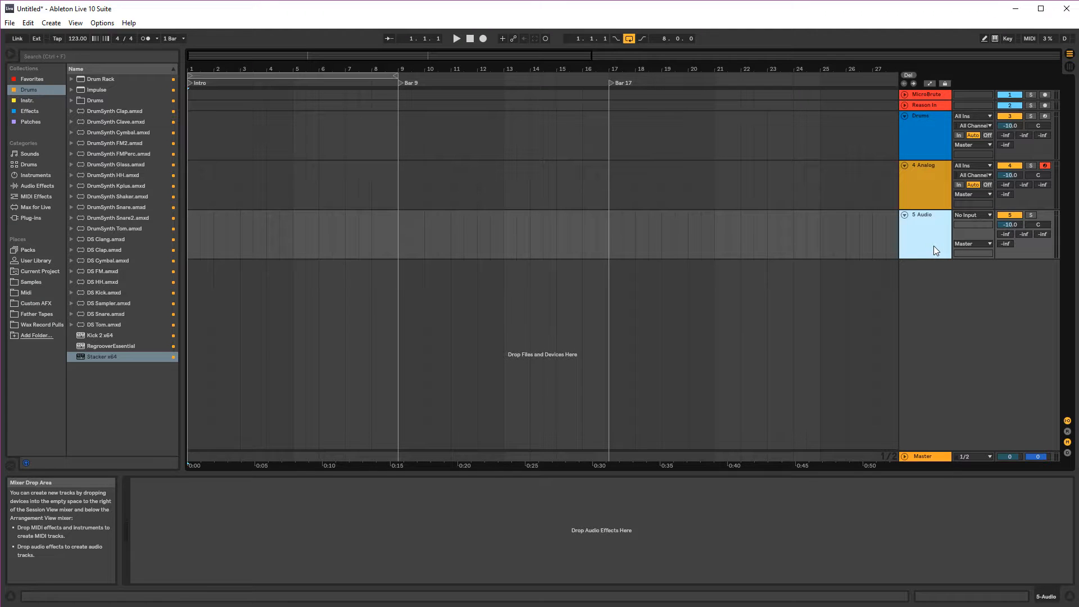
- Replace the instrument on the Analog track with Wavetable from the Instr. collection
{"action": "left_click", "coordinate": [923, 192]}
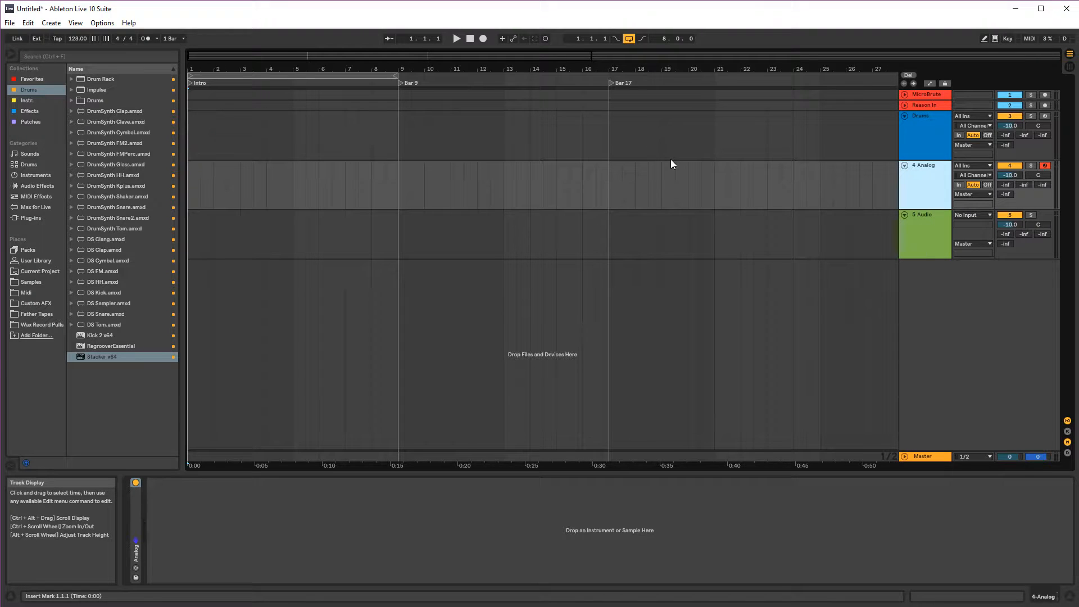
{"action": "left_click", "coordinate": [136, 511]}
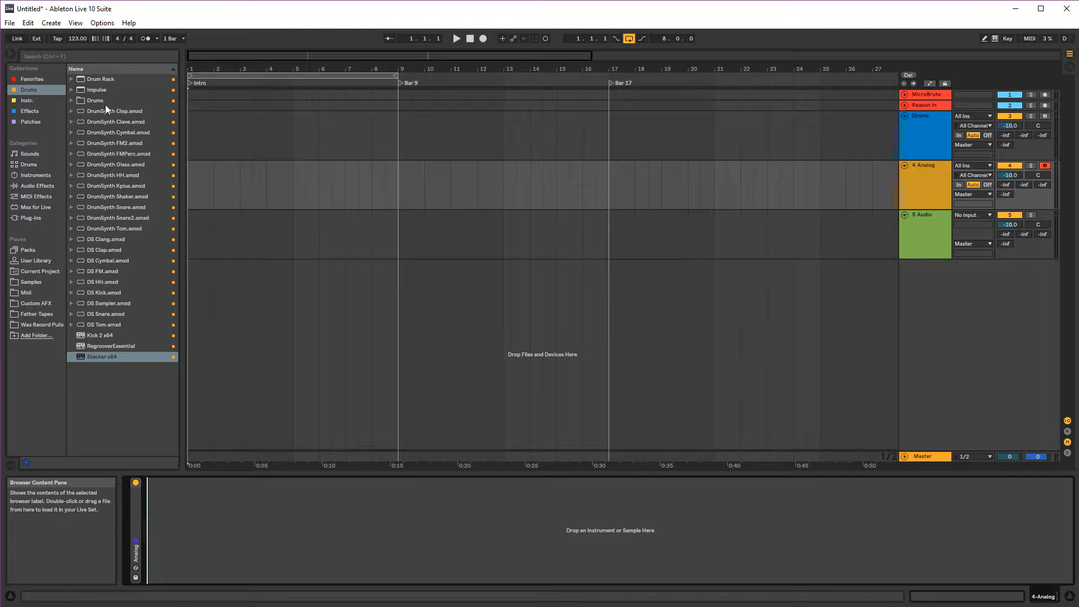
{"action": "left_click", "coordinate": [42, 94]}
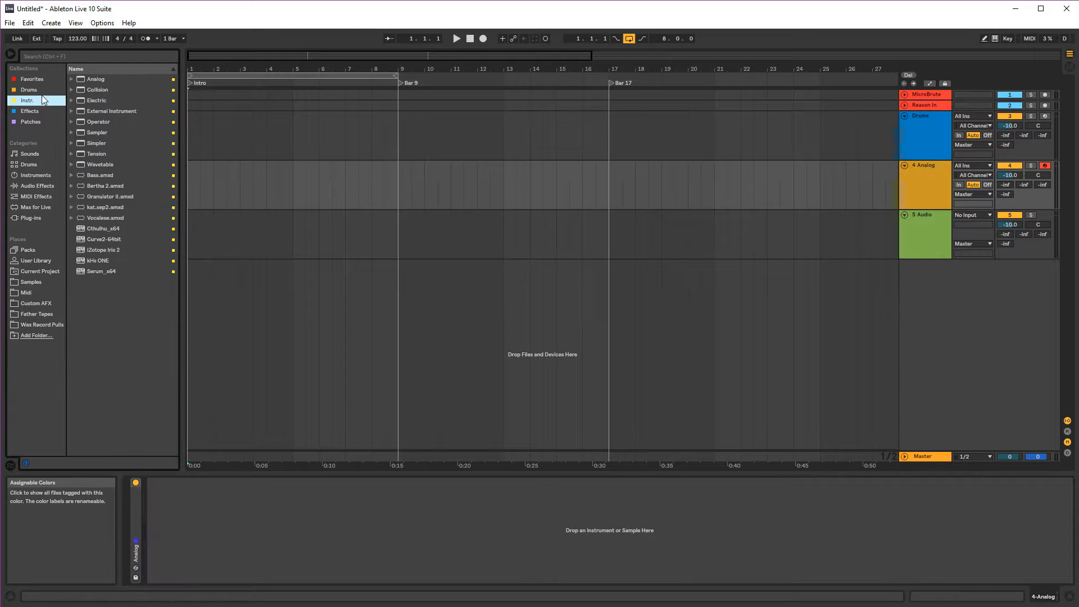
{"action": "left_click", "coordinate": [45, 103]}
{"action": "left_click", "coordinate": [103, 219]}
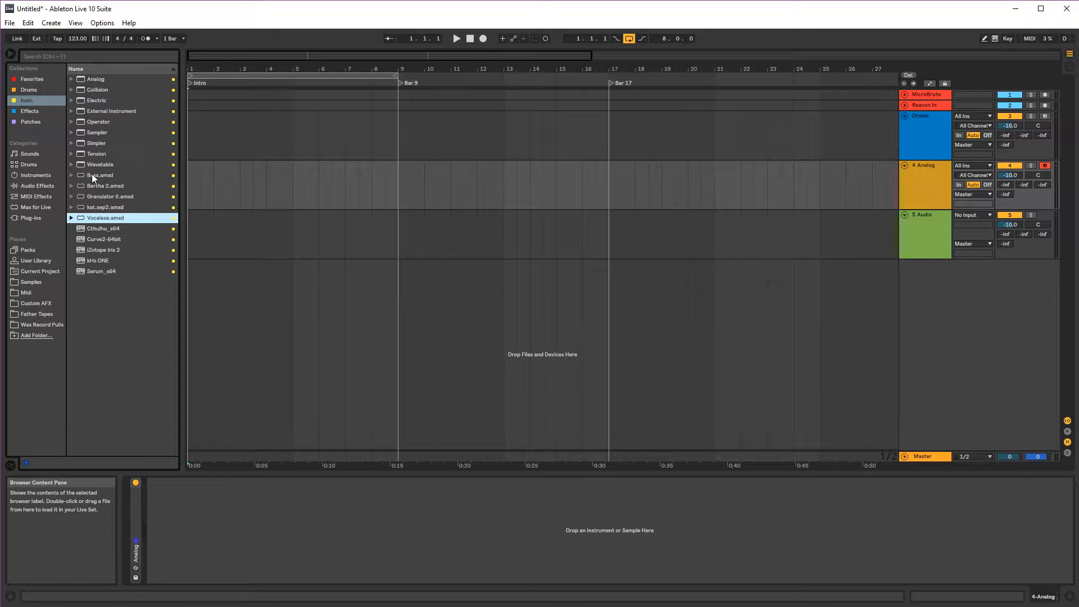
{"action": "left_click_drag", "start_coordinate": [95, 165], "coordinate": [131, 523]}
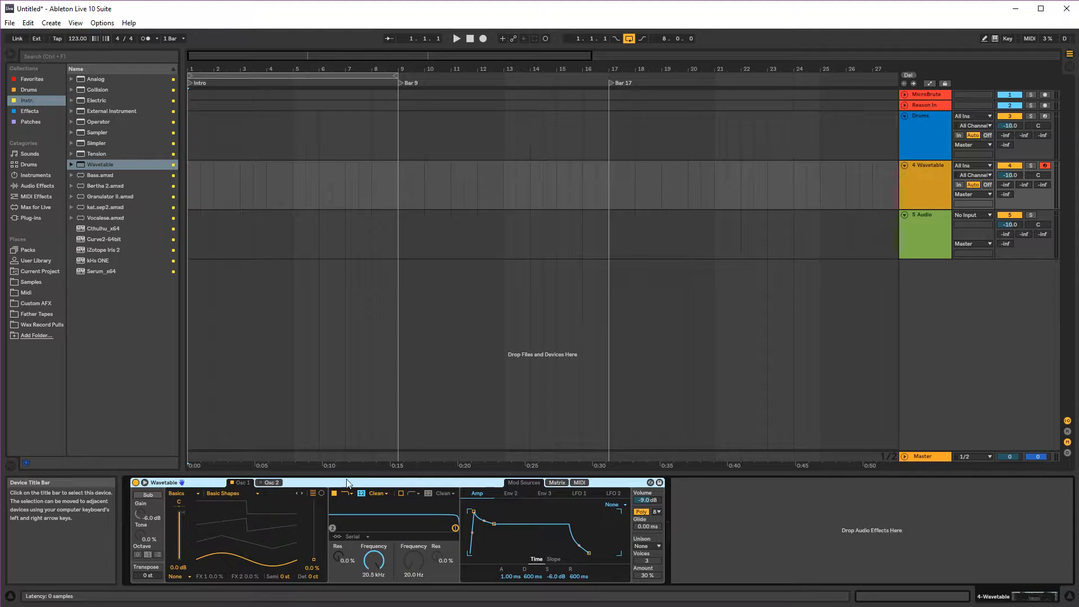
- Add the Arpeggiator, Chord and Scale MIDI effects in that order ahead of Wavetable
{"action": "left_click", "coordinate": [36, 196]}
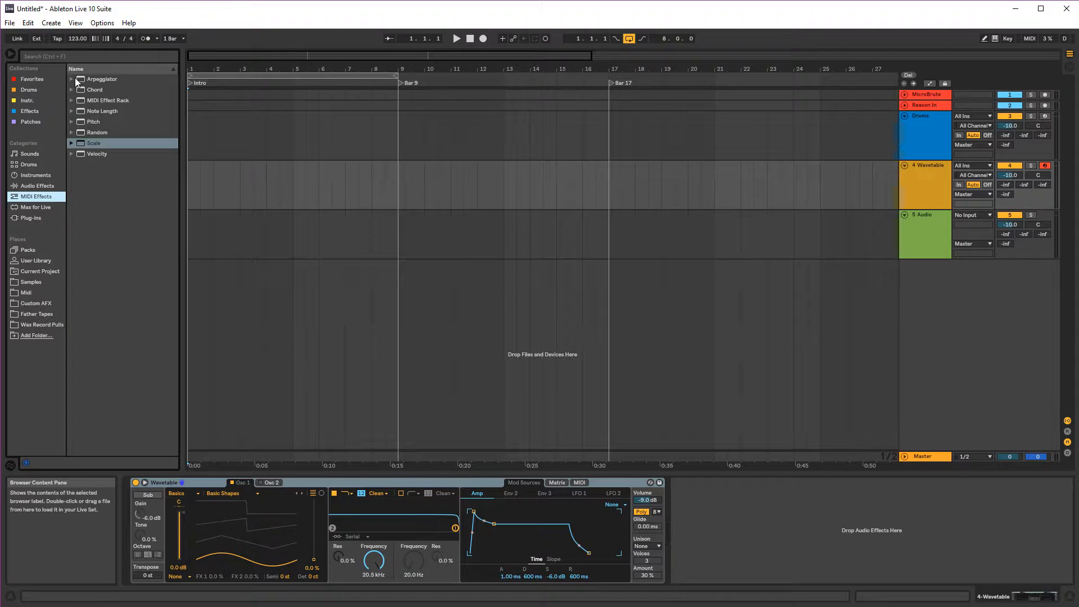
{"action": "left_click", "coordinate": [79, 79]}
{"action": "left_click_drag", "start_coordinate": [79, 78], "coordinate": [122, 540]}
{"action": "left_click_drag", "start_coordinate": [106, 91], "coordinate": [284, 525]}
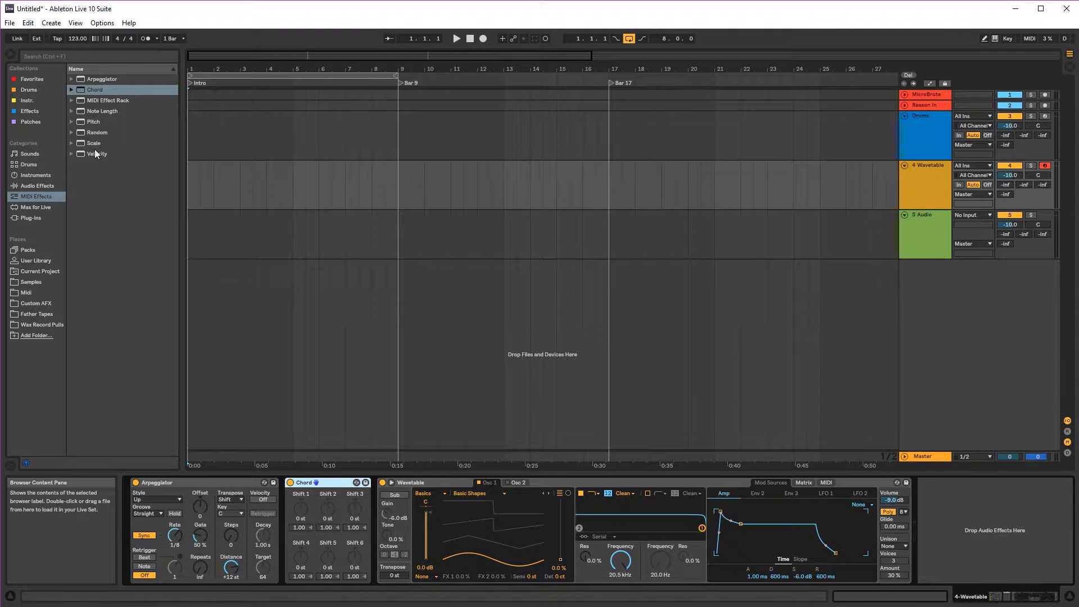
{"action": "left_click_drag", "start_coordinate": [95, 144], "coordinate": [314, 302]}
{"action": "left_click_drag", "start_coordinate": [347, 433], "coordinate": [375, 523]}
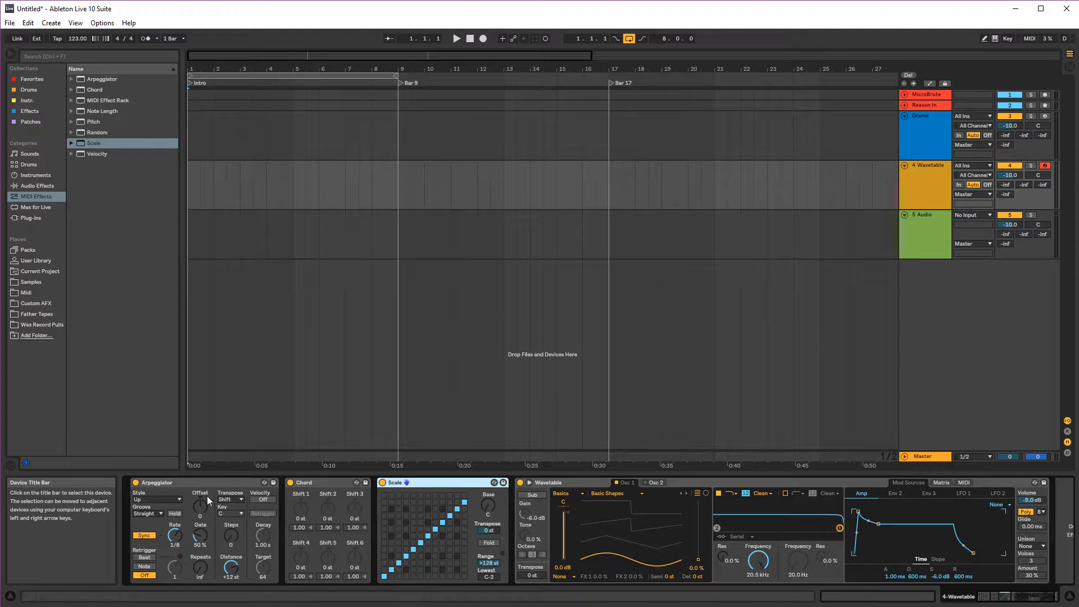
- Deactivate the Scale, Chord and Arpeggiator devices, briefly auditioning the Arpeggiator switched on
{"action": "left_click", "coordinate": [423, 482]}
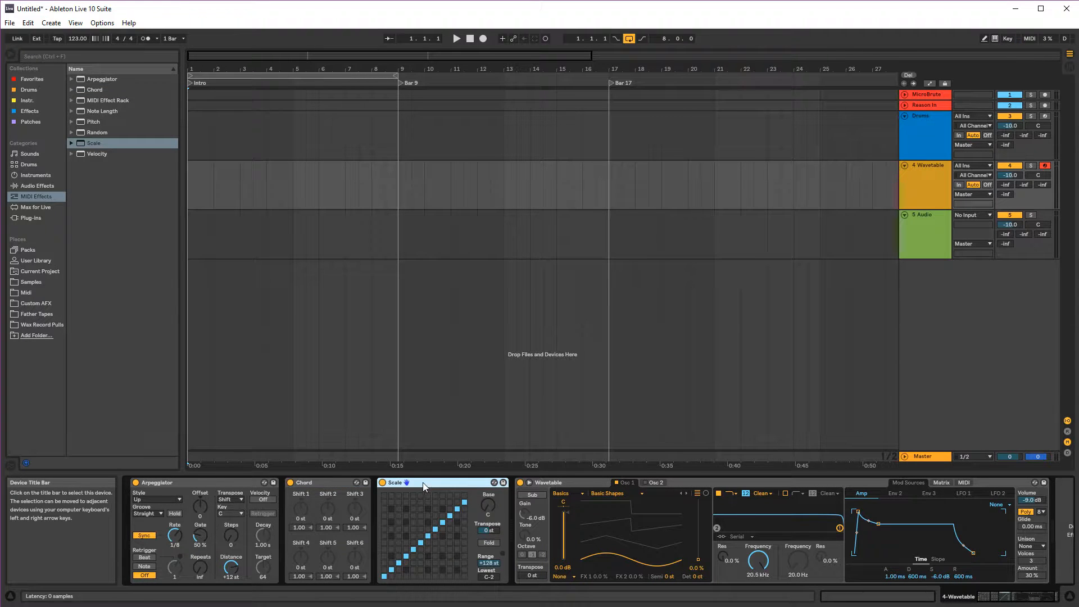
{"action": "left_click", "coordinate": [383, 482]}
{"action": "left_click", "coordinate": [290, 483]}
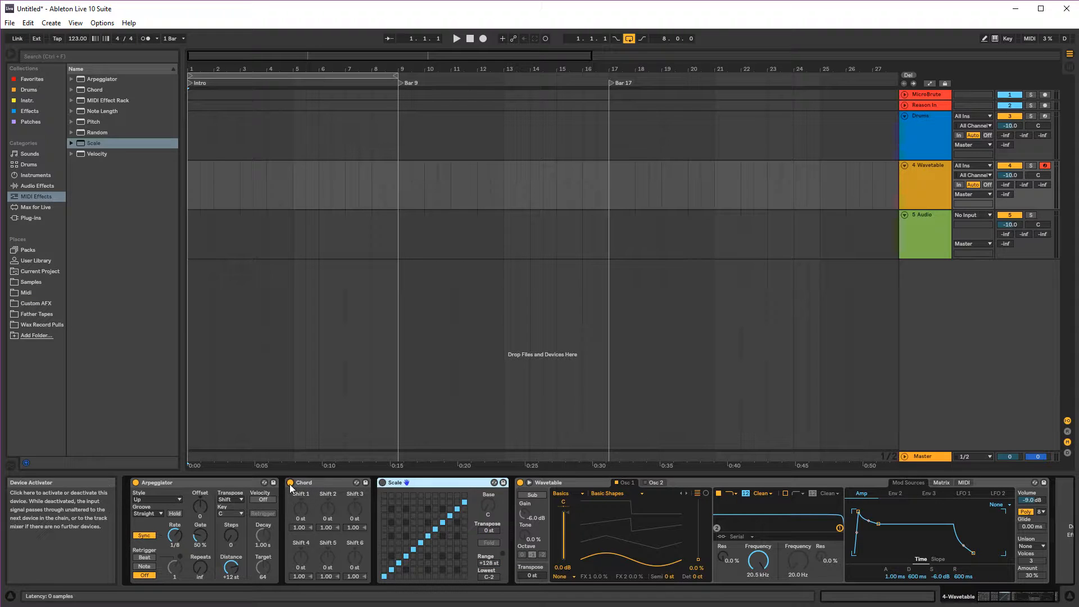
{"action": "left_click", "coordinate": [145, 485]}
{"action": "left_click", "coordinate": [135, 482]}
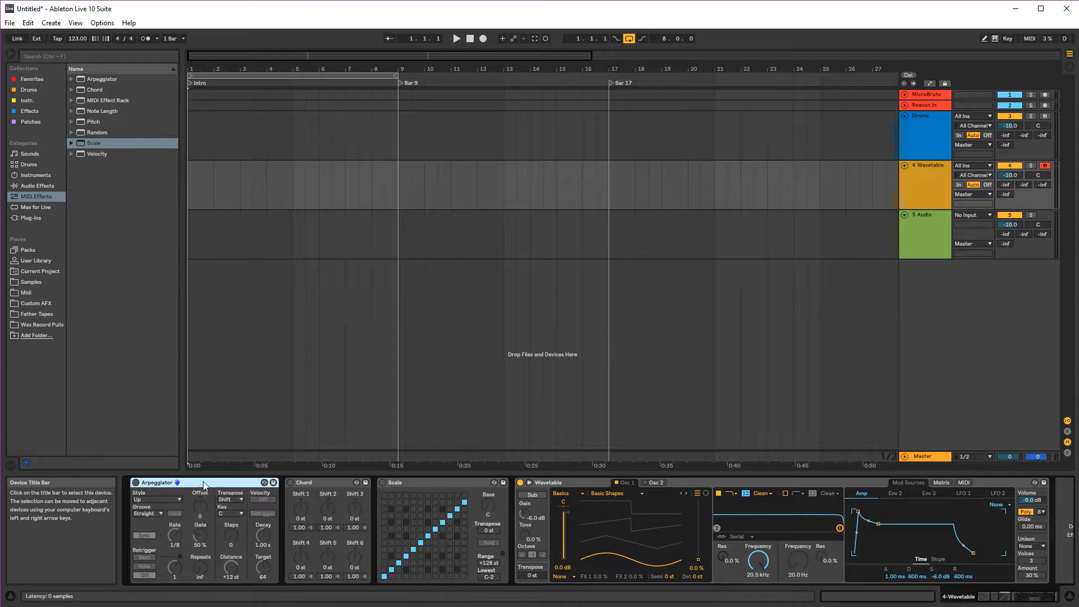
{"action": "left_click", "coordinate": [136, 483]}
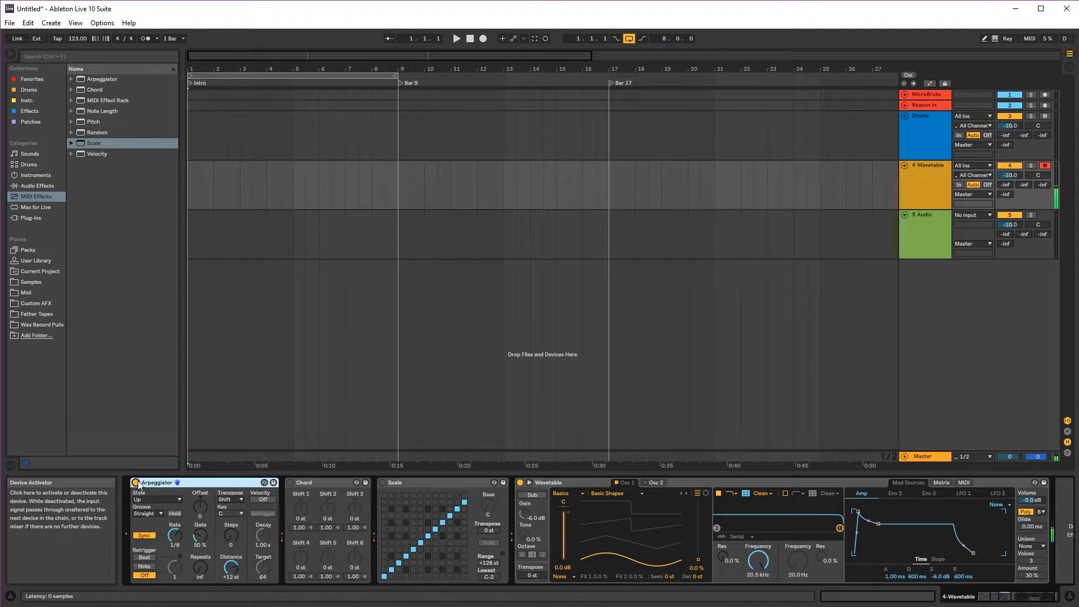
{"action": "left_click", "coordinate": [136, 482]}
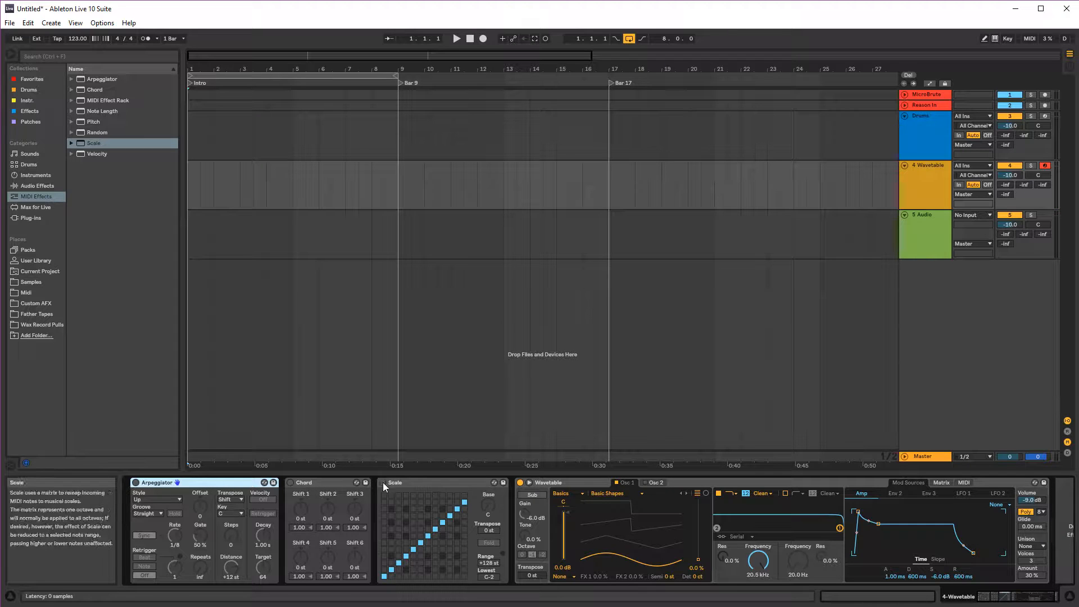
- Group the Arpeggiator, Chord and Scale into a MIDI Effect Rack and show its chain list
{"action": "right_click", "coordinate": [416, 482]}
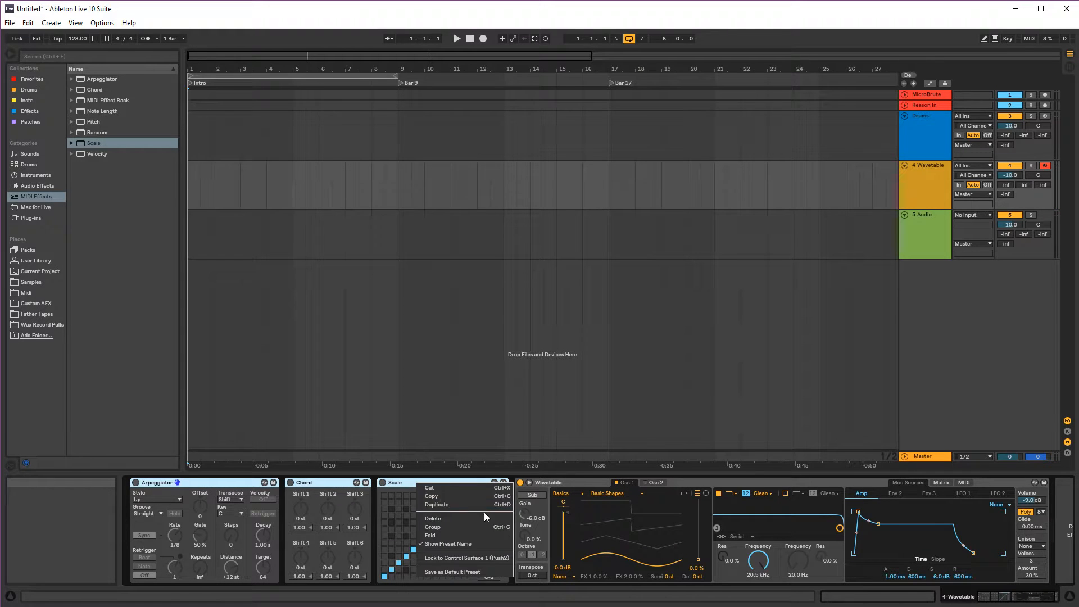
{"action": "left_click", "coordinate": [444, 527]}
{"action": "left_click", "coordinate": [136, 503]}
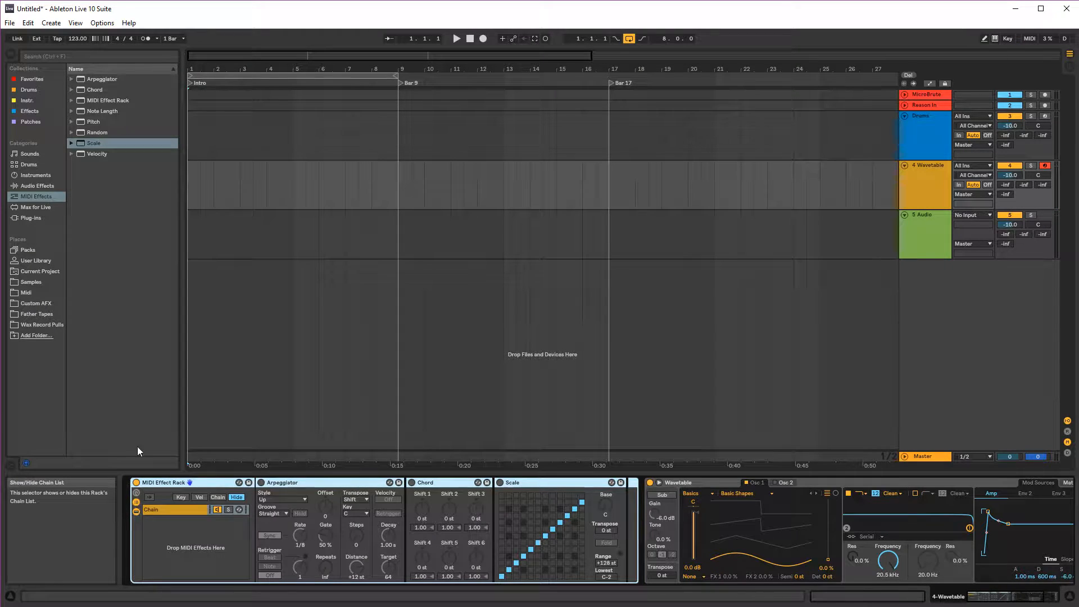
- Replace the grouped MIDI Effect Rack with the Midi Channel Input.adg preset ahead of Wavetable
{"action": "left_click", "coordinate": [71, 100]}
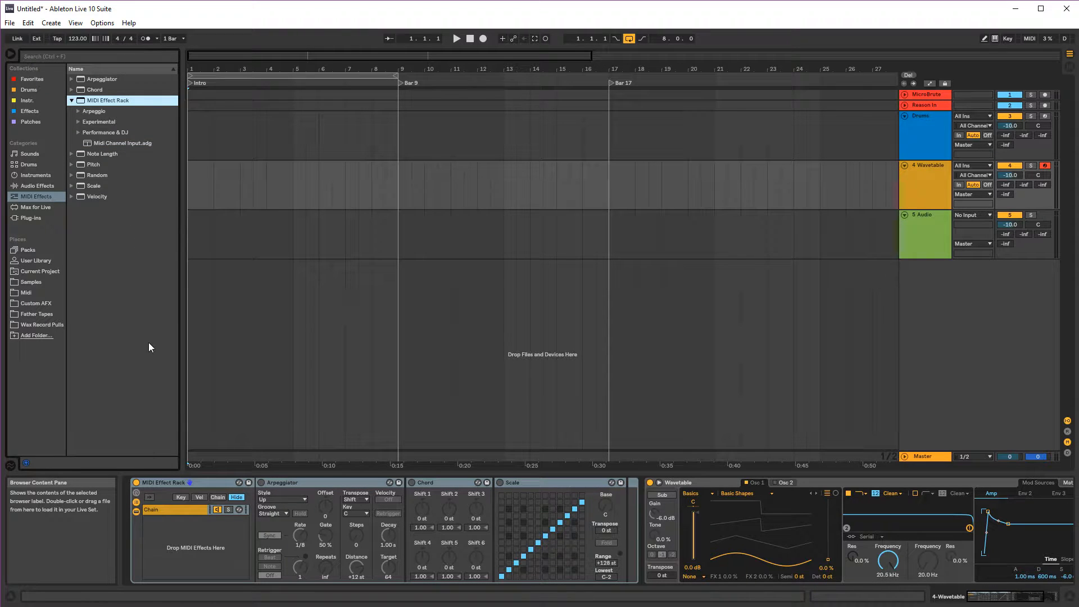
{"action": "left_click", "coordinate": [194, 484]}
{"action": "key", "text": "Delete"}
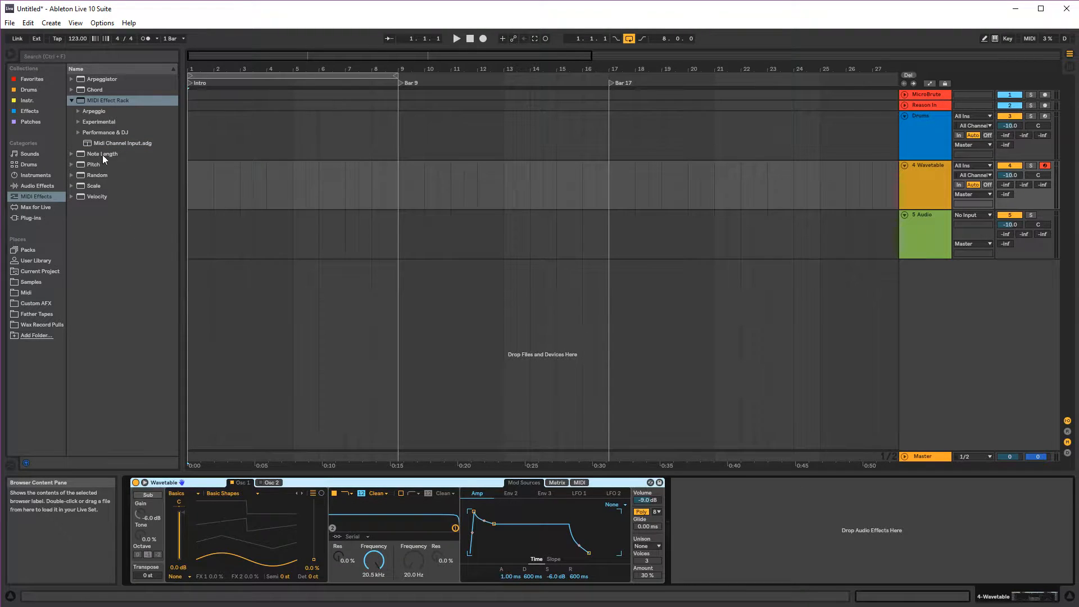
{"action": "mouse_move", "coordinate": [103, 144]}
{"action": "left_mouse_down"}
{"action": "mouse_move", "coordinate": [147, 588]}
{"action": "mouse_move", "coordinate": [125, 529]}
{"action": "left_mouse_up"}
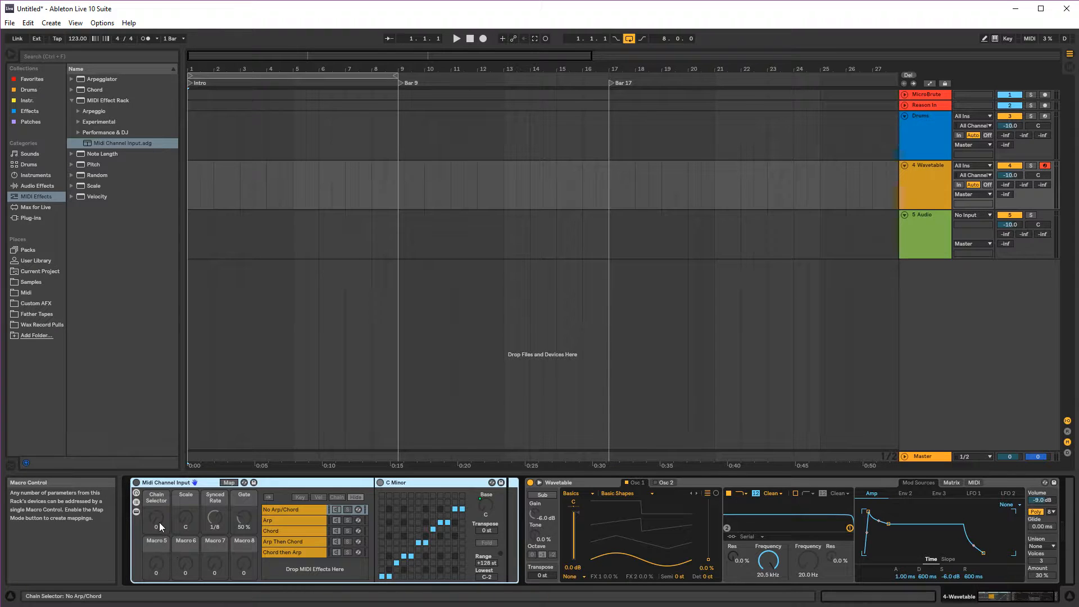
{"action": "left_click", "coordinate": [136, 513]}
{"action": "left_click", "coordinate": [136, 513]}
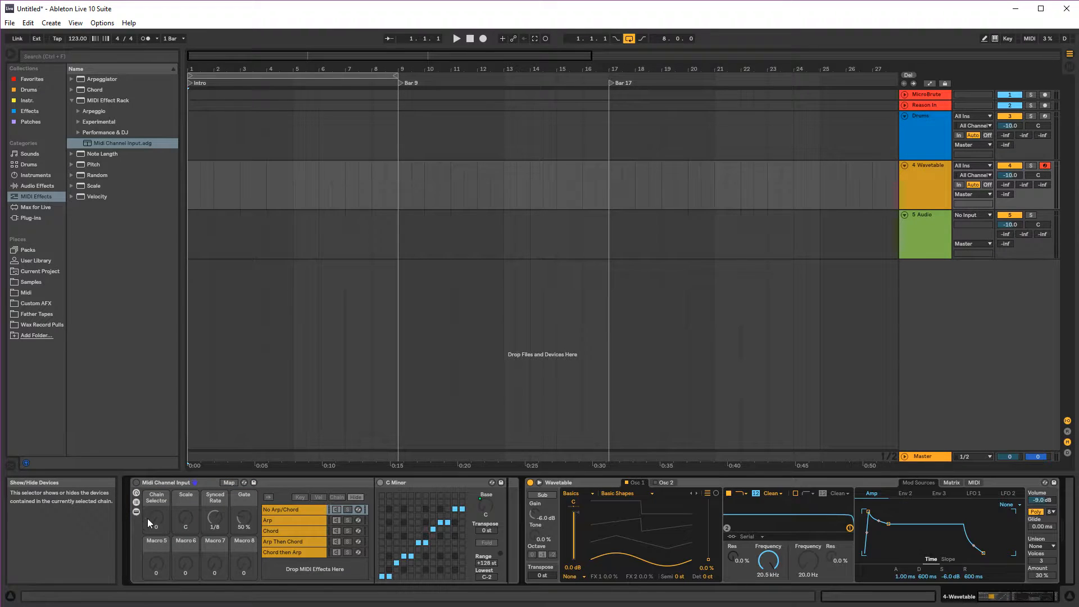
- Set the Midi Channel Input rack's Synced Rate to 1/12 and Gate to 68 %, and deactivate the rack
{"action": "left_click_drag", "start_coordinate": [157, 517], "coordinate": [213, 523]}
{"action": "left_click", "coordinate": [136, 482]}
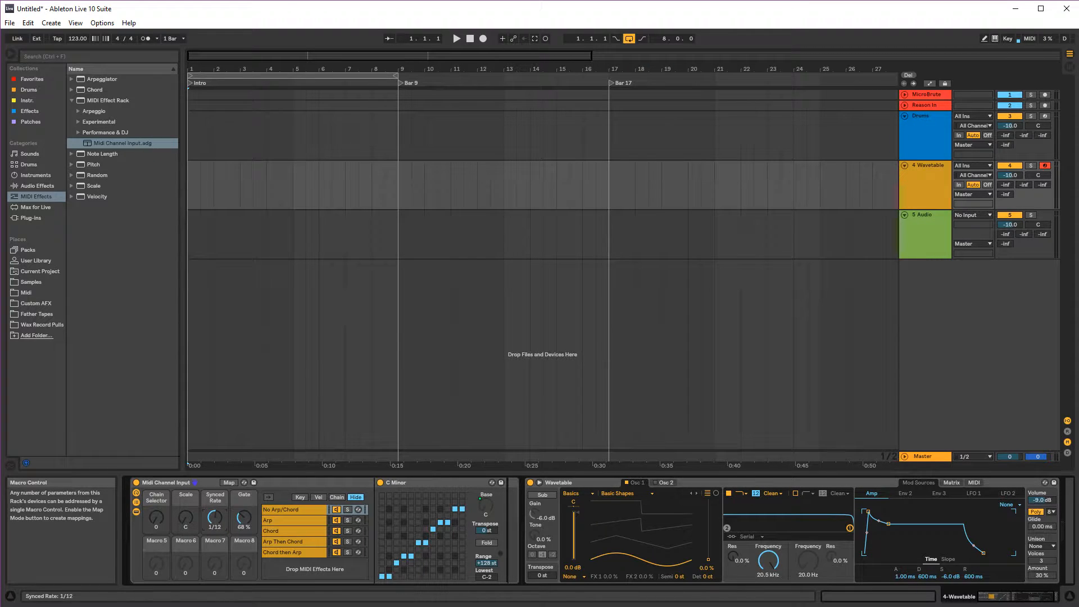
{"action": "left_click", "coordinate": [137, 482]}
- Fold the Midi Channel Input rack ahead of the Wavetable instrument
{"action": "left_click", "coordinate": [289, 484]}
{"action": "double_click", "coordinate": [289, 484]}
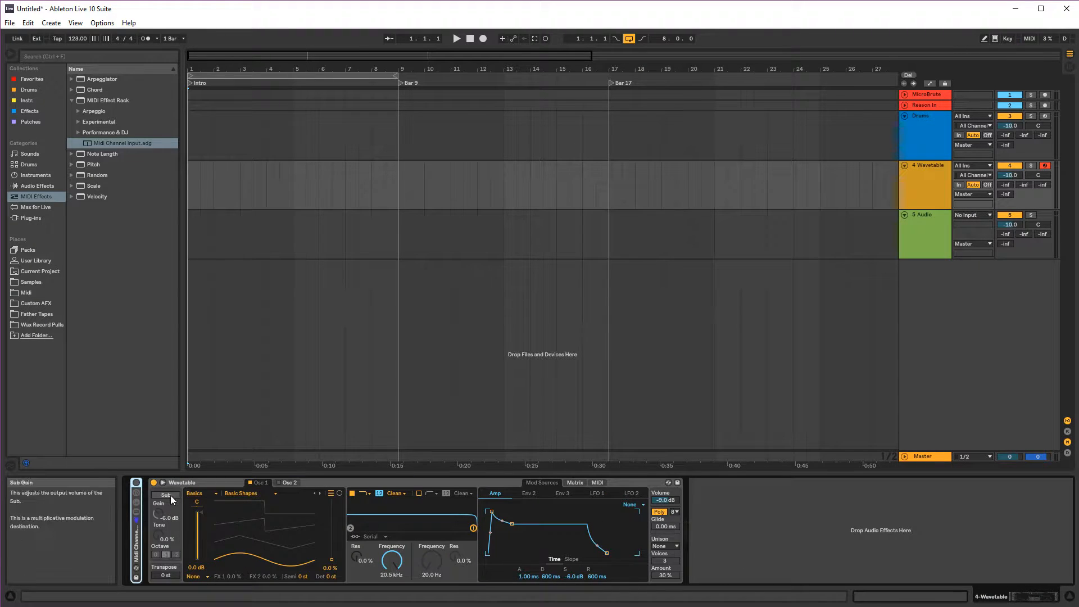
{"action": "left_click", "coordinate": [213, 482]}
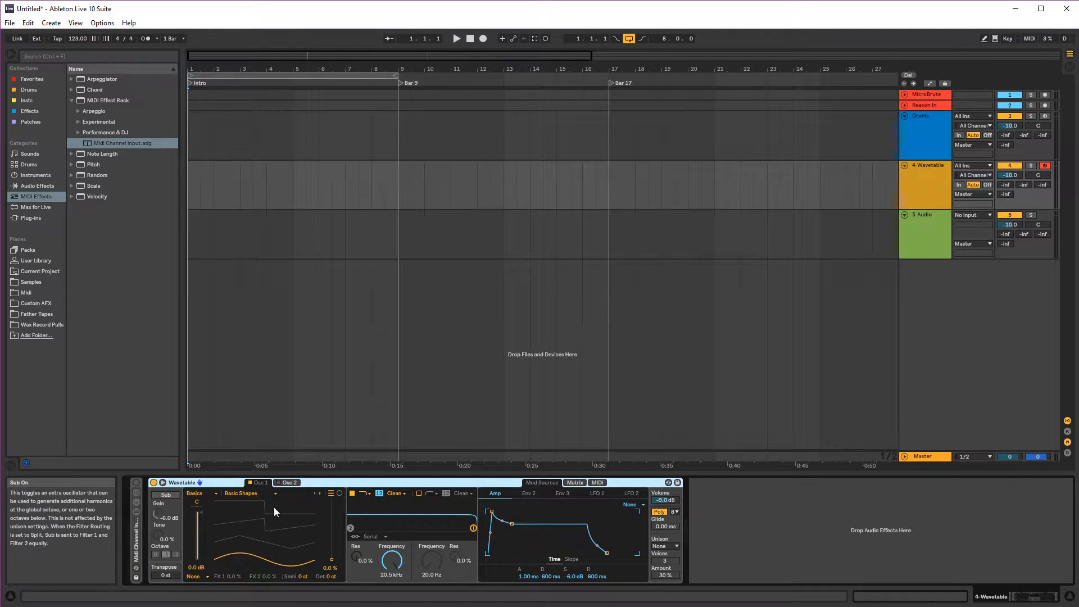
{"action": "left_click", "coordinate": [442, 378]}
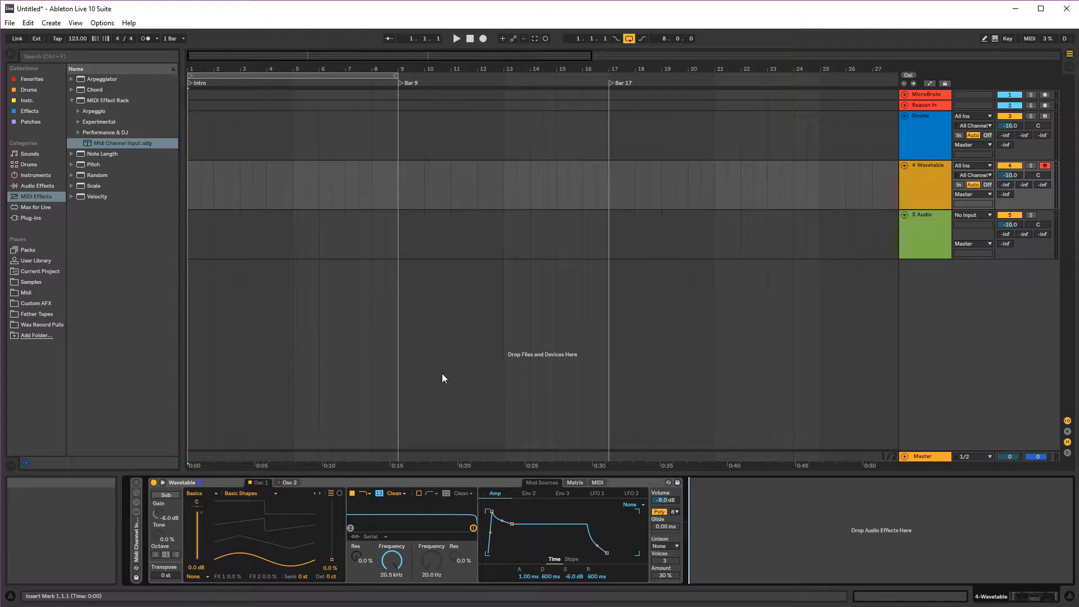
- Collapse the MIDI Effect Rack presets and add the Utility audio effect after Wavetable
{"action": "left_click", "coordinate": [72, 100]}
{"action": "left_click", "coordinate": [35, 185]}
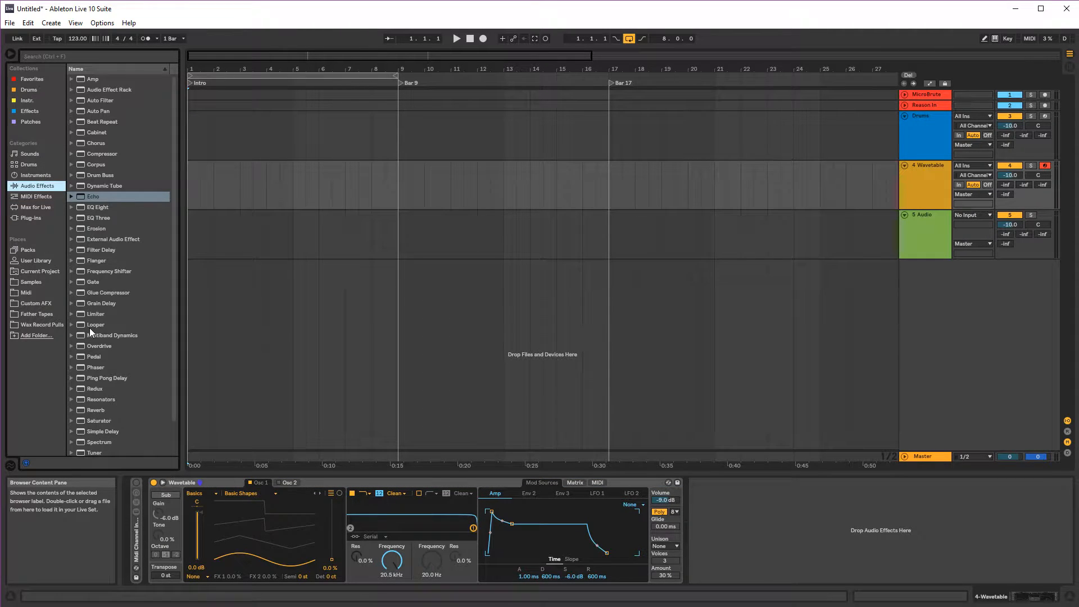
{"action": "scroll", "coordinate": [93, 332], "scroll_direction": "down", "scroll_amount": 3}
{"action": "left_click_drag", "start_coordinate": [94, 428], "coordinate": [703, 562]}
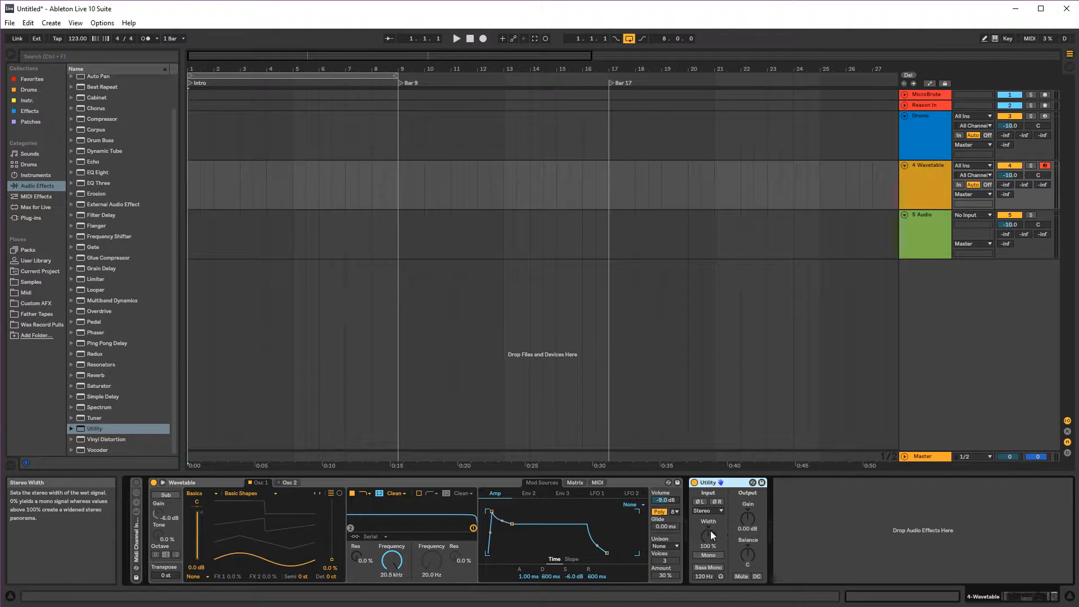
- Try out the Width, Mono and Gain controls of Utility on the Wavetable track
{"action": "mouse_move", "coordinate": [711, 531]}
{"action": "left_mouse_down"}
{"action": "mouse_move", "coordinate": [711, 562]}
{"action": "mouse_move", "coordinate": [711, 539]}
{"action": "left_mouse_up"}
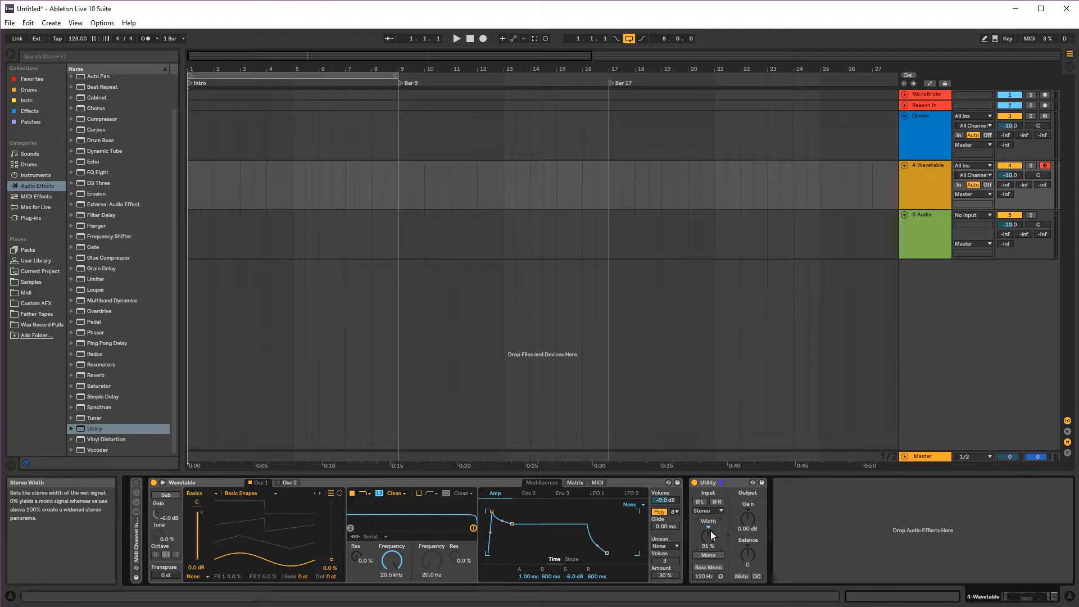
{"action": "left_click", "coordinate": [709, 556]}
{"action": "left_click_drag", "start_coordinate": [754, 520], "coordinate": [748, 529]}
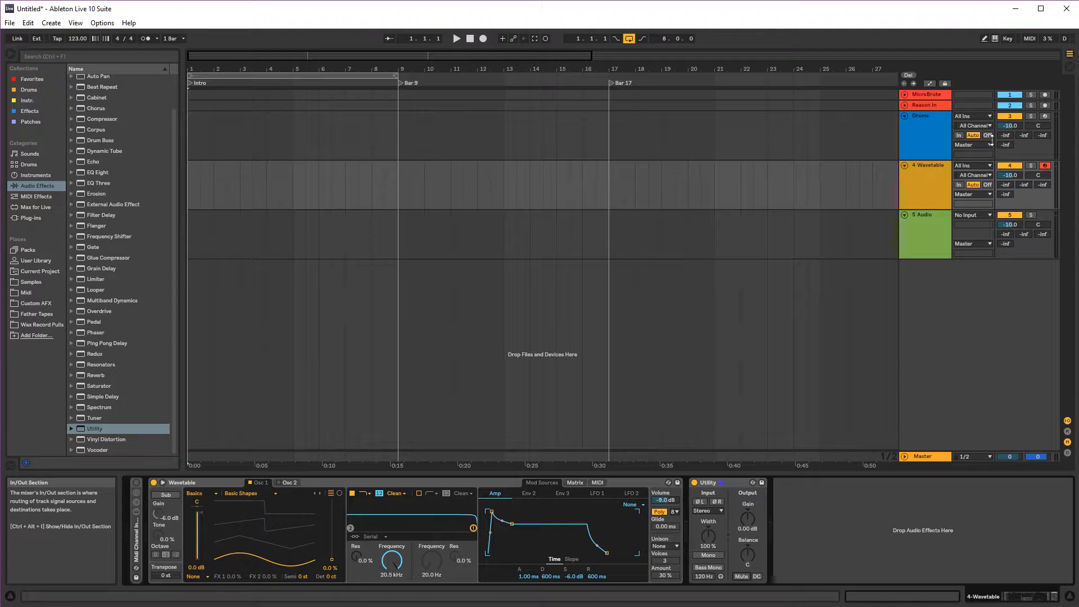
- Select the Master track and unfold it in the arrangement
{"action": "left_click", "coordinate": [942, 170]}
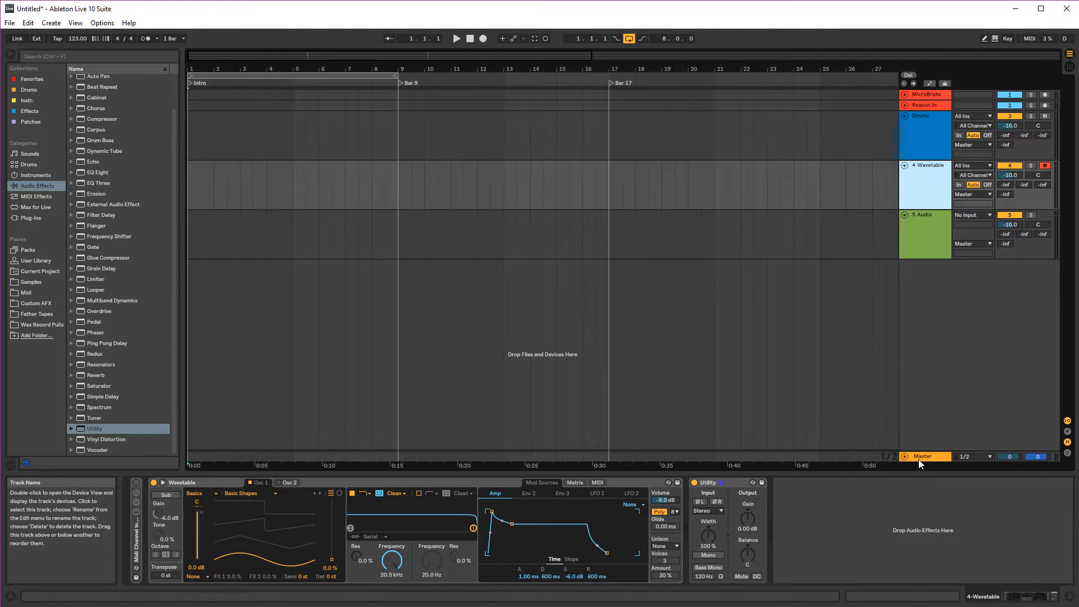
{"action": "left_click", "coordinate": [919, 460]}
{"action": "left_click", "coordinate": [905, 456]}
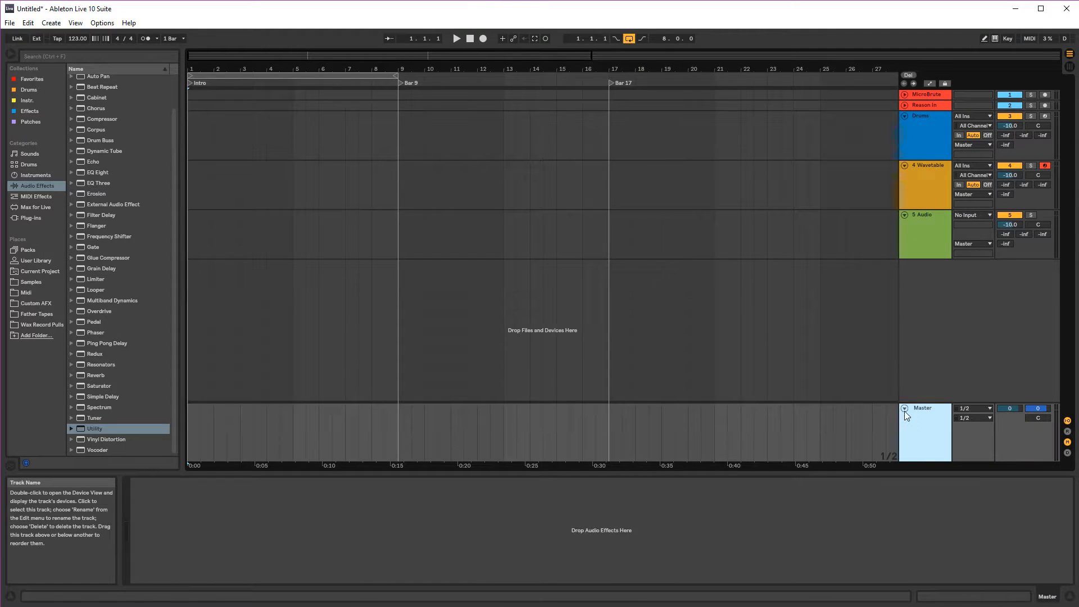
- Load the Utility audio effect on the Master track and add a Limiter after it
{"action": "left_click", "coordinate": [905, 411]}
{"action": "left_click", "coordinate": [905, 457]}
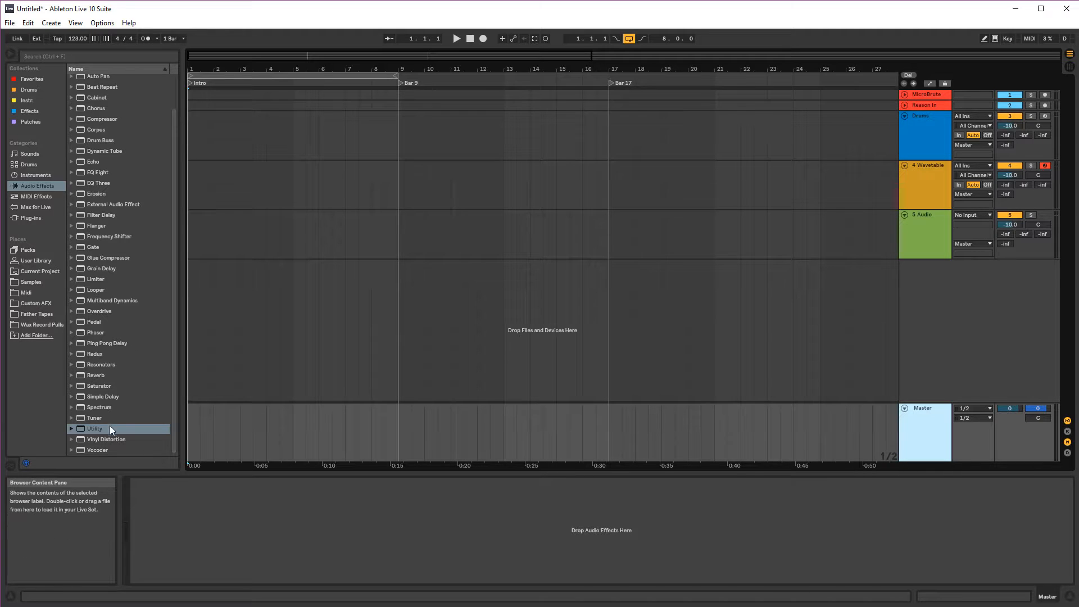
{"action": "left_click_drag", "start_coordinate": [110, 427], "coordinate": [168, 523]}
{"action": "scroll", "coordinate": [113, 393], "scroll_direction": "up", "scroll_amount": 1}
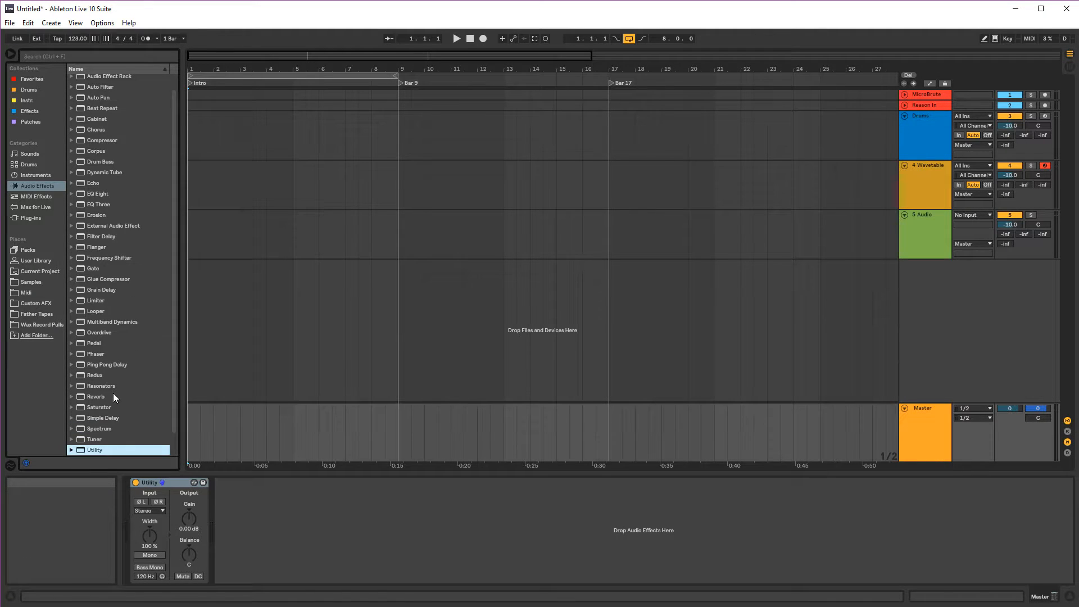
{"action": "scroll", "coordinate": [113, 393], "scroll_direction": "down", "scroll_amount": 1}
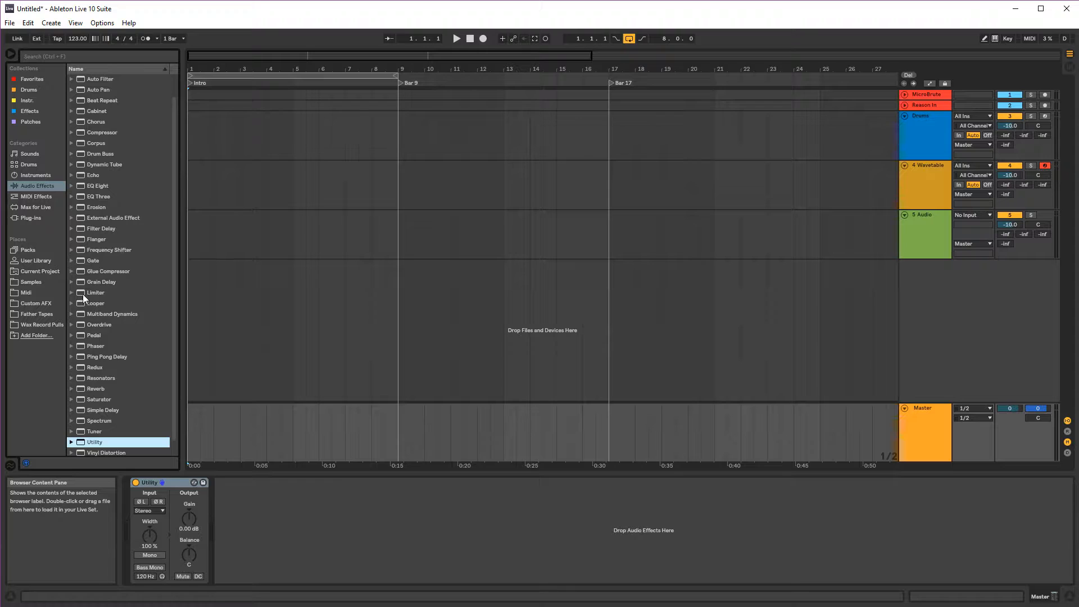
{"action": "left_click_drag", "start_coordinate": [83, 295], "coordinate": [245, 497]}
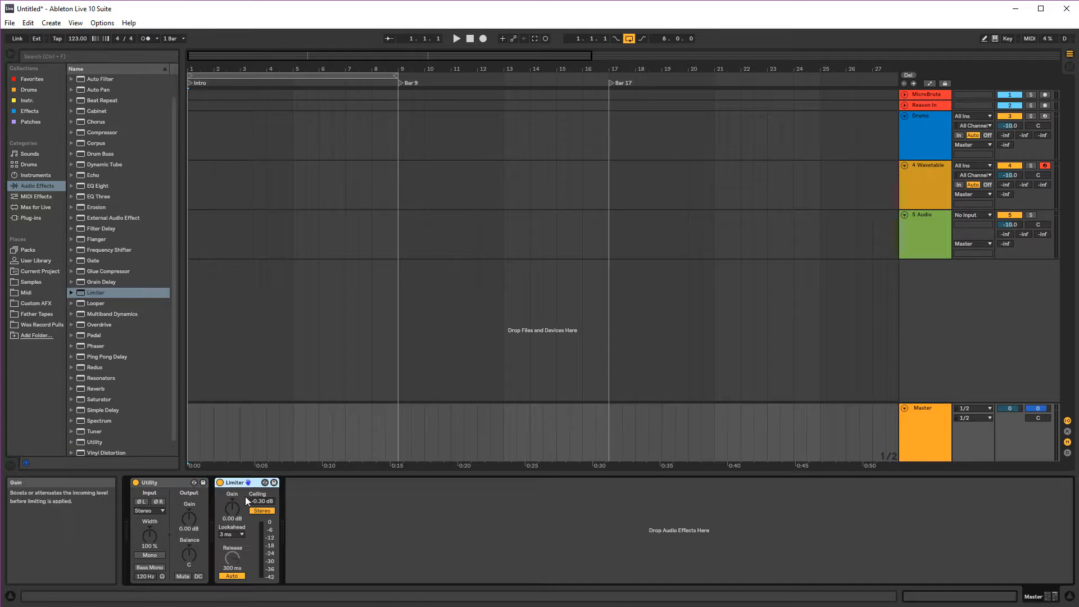
- Switch off the Limiter on the Master track and set its Utility gain to 7.00 dB
{"action": "left_click", "coordinate": [178, 502]}
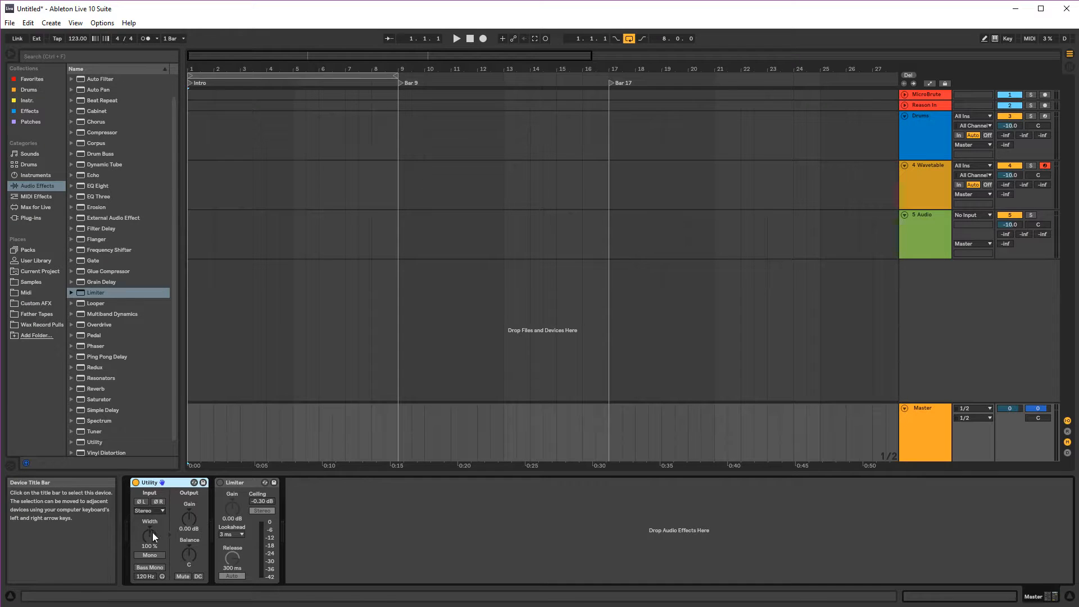
{"action": "left_click_drag", "start_coordinate": [188, 519], "coordinate": [188, 497]}
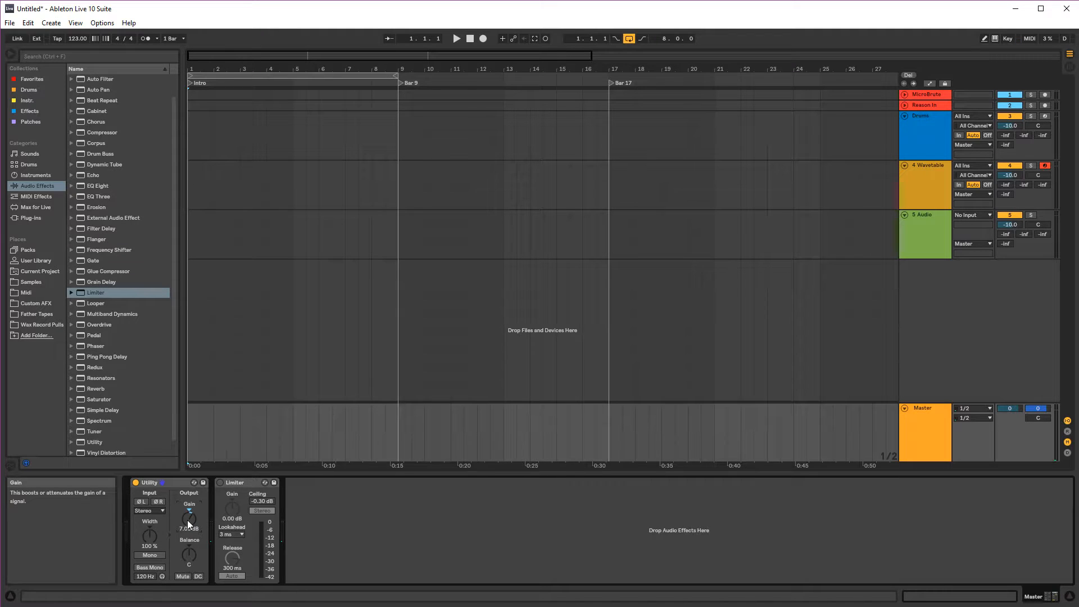
- Select the Wavetable track and save the current set as the default, overwriting the existing one
{"action": "left_click", "coordinate": [926, 199]}
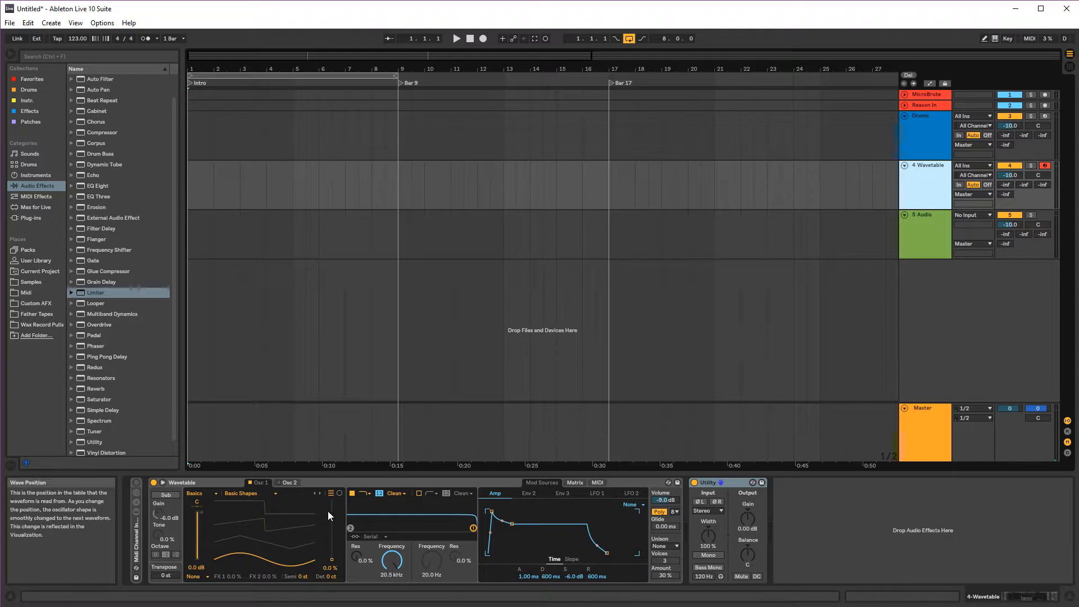
{"action": "left_click", "coordinate": [880, 321]}
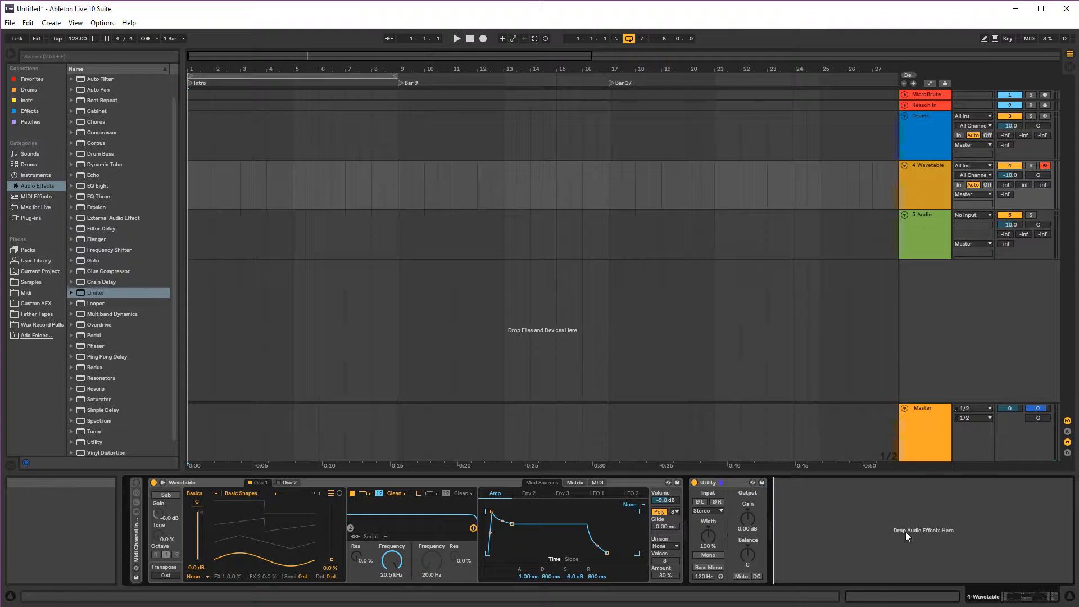
{"action": "left_click", "coordinate": [10, 23]}
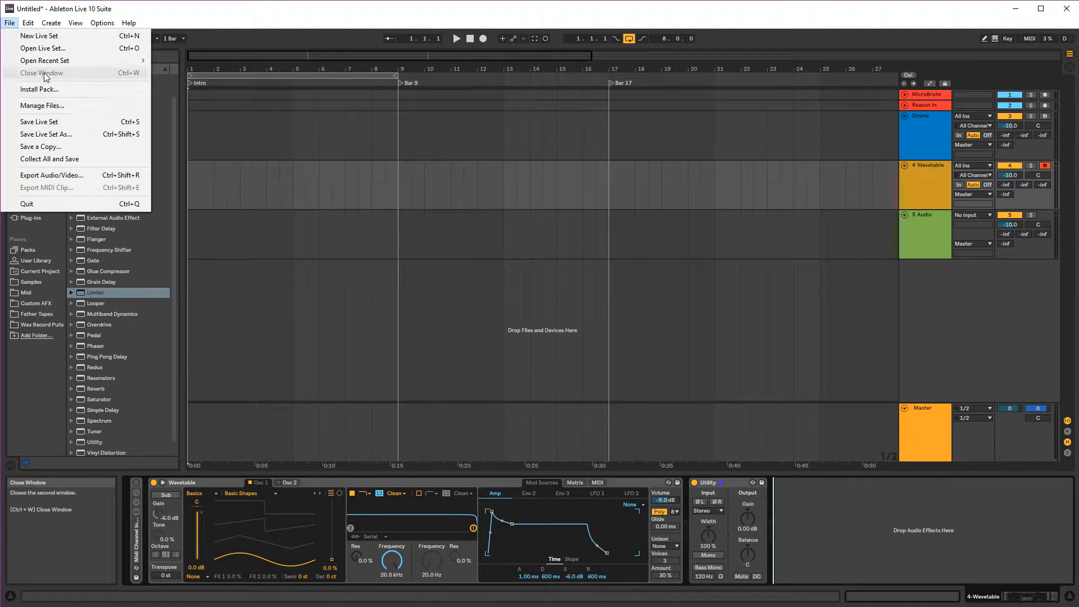
{"action": "left_click", "coordinate": [98, 24]}
{"action": "left_click", "coordinate": [103, 23]}
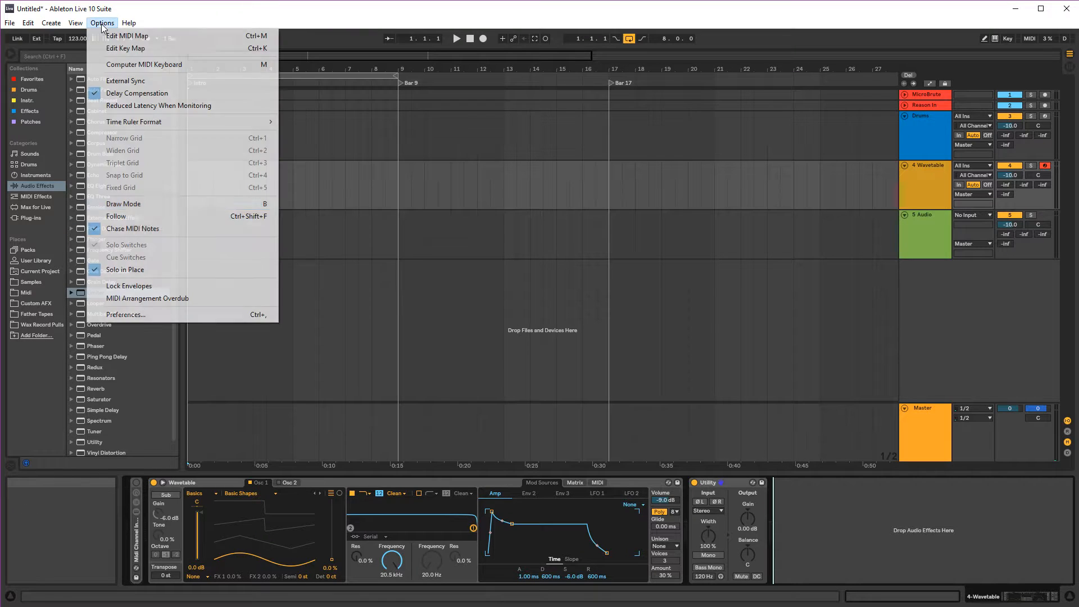
{"action": "left_click", "coordinate": [193, 313]}
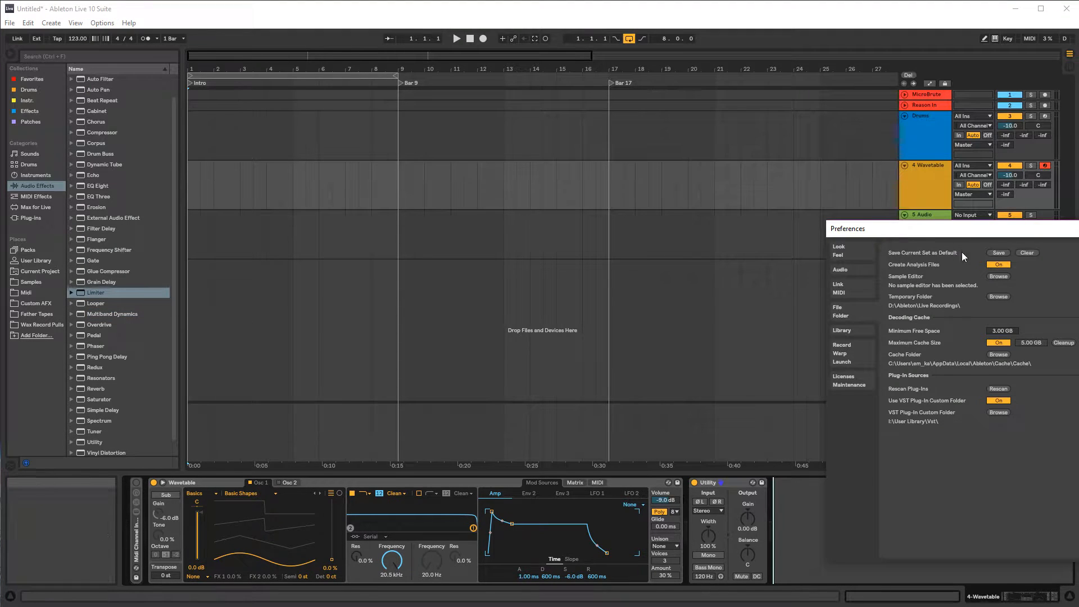
{"action": "left_click", "coordinate": [999, 253]}
{"action": "left_click", "coordinate": [940, 420]}
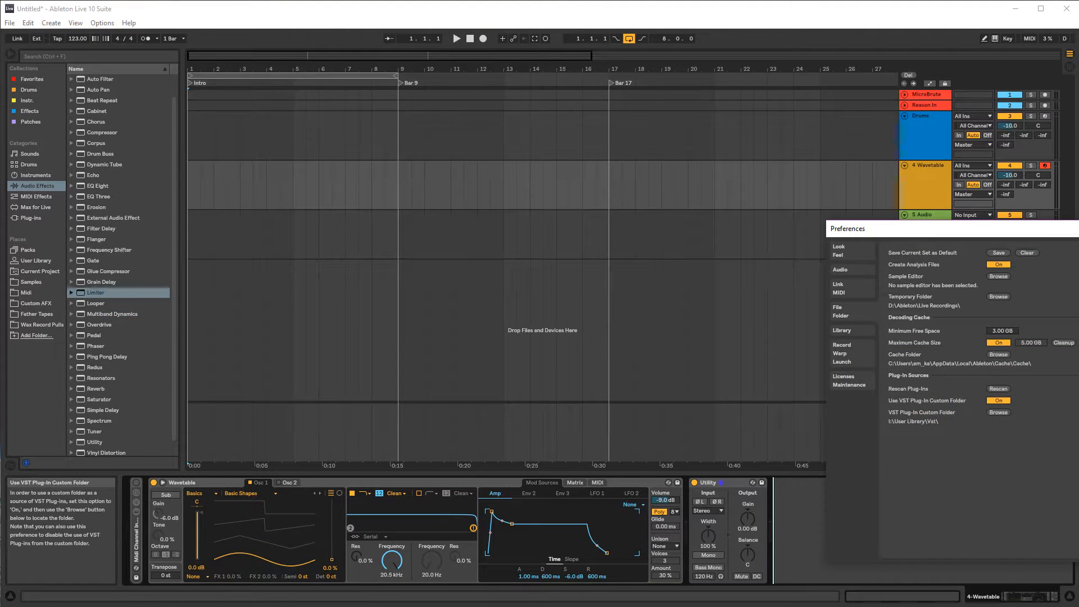
{"action": "key", "text": "Escape"}
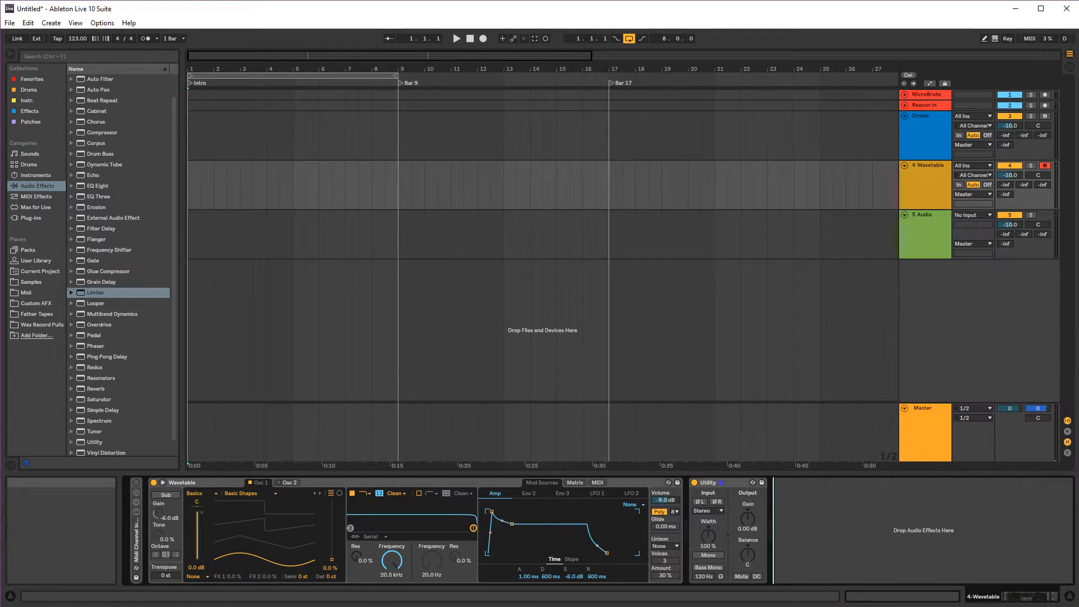
- Select the empty C1 pad in the Drum Rack on the Drums track and save the current set as default again
{"action": "left_click", "coordinate": [932, 142]}
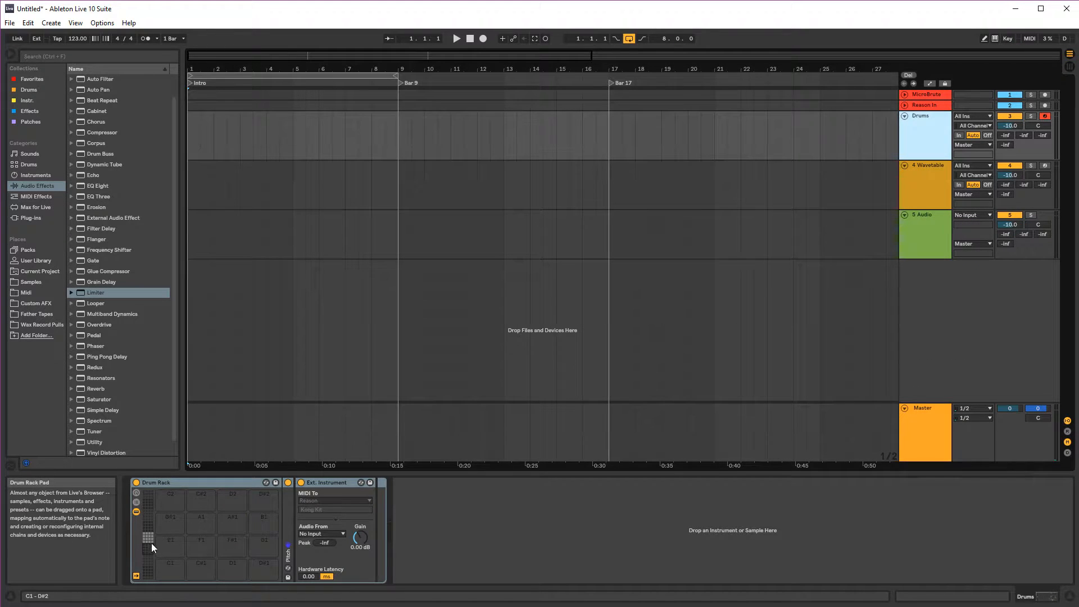
{"action": "left_click", "coordinate": [170, 566]}
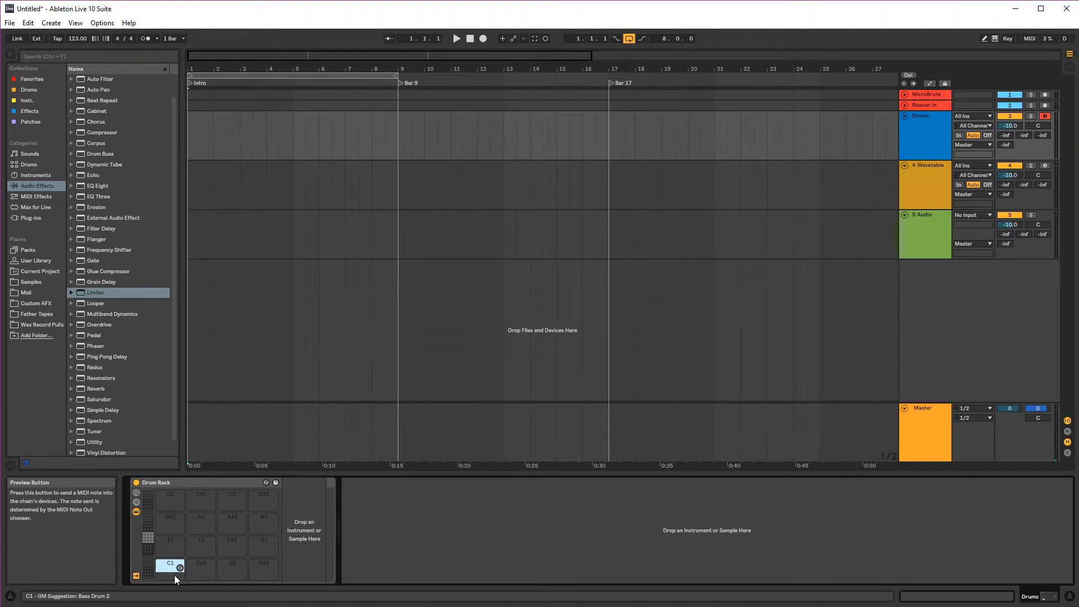
{"action": "left_click", "coordinate": [101, 23]}
{"action": "left_click", "coordinate": [156, 315]}
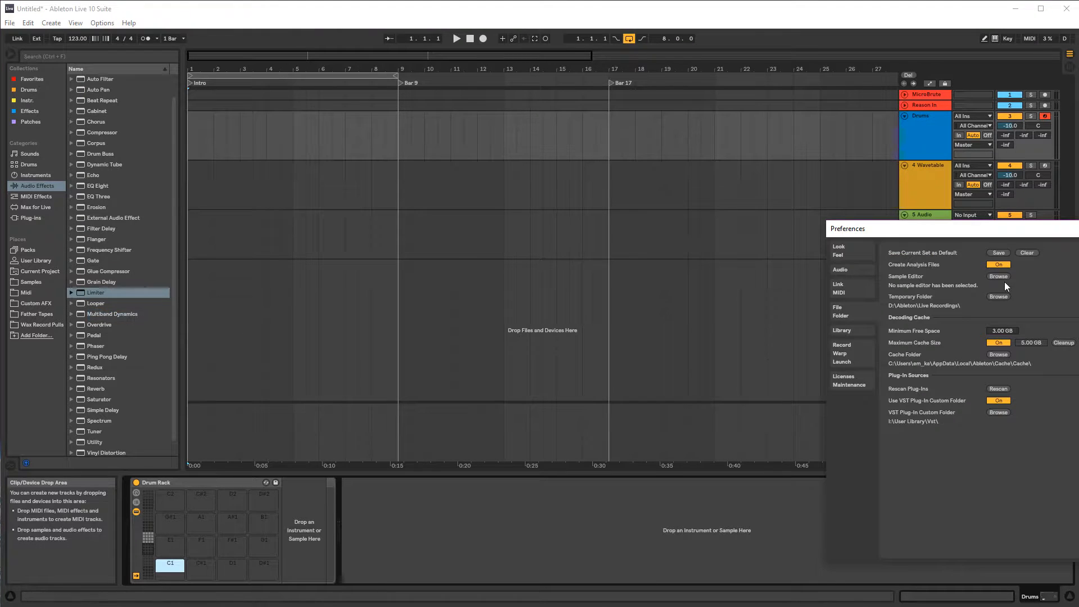
{"action": "left_click", "coordinate": [996, 253]}
{"action": "left_click", "coordinate": [950, 417]}
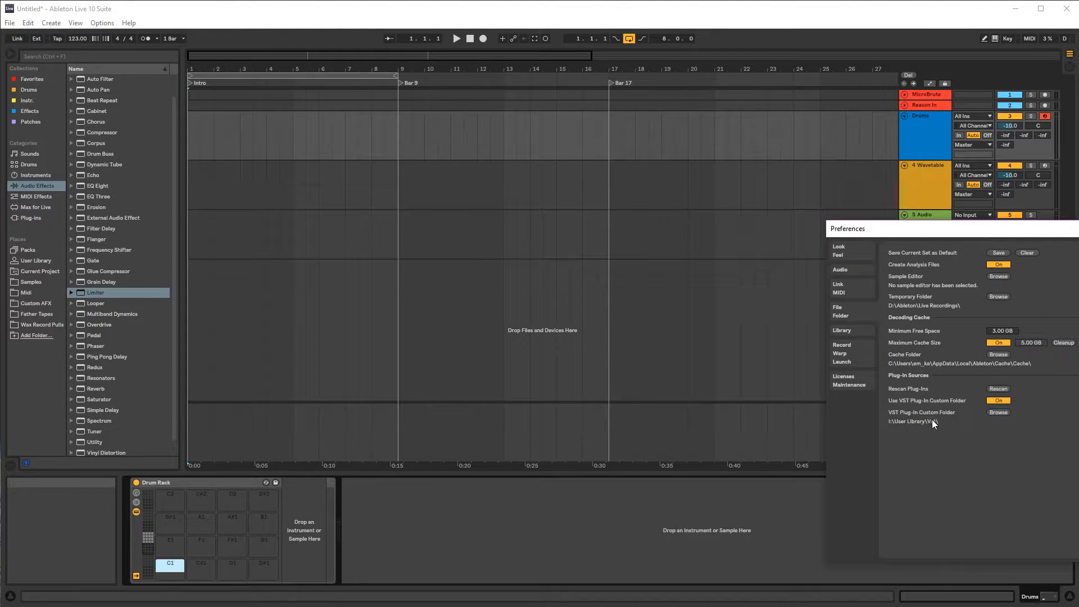
{"action": "key", "text": "Escape"}
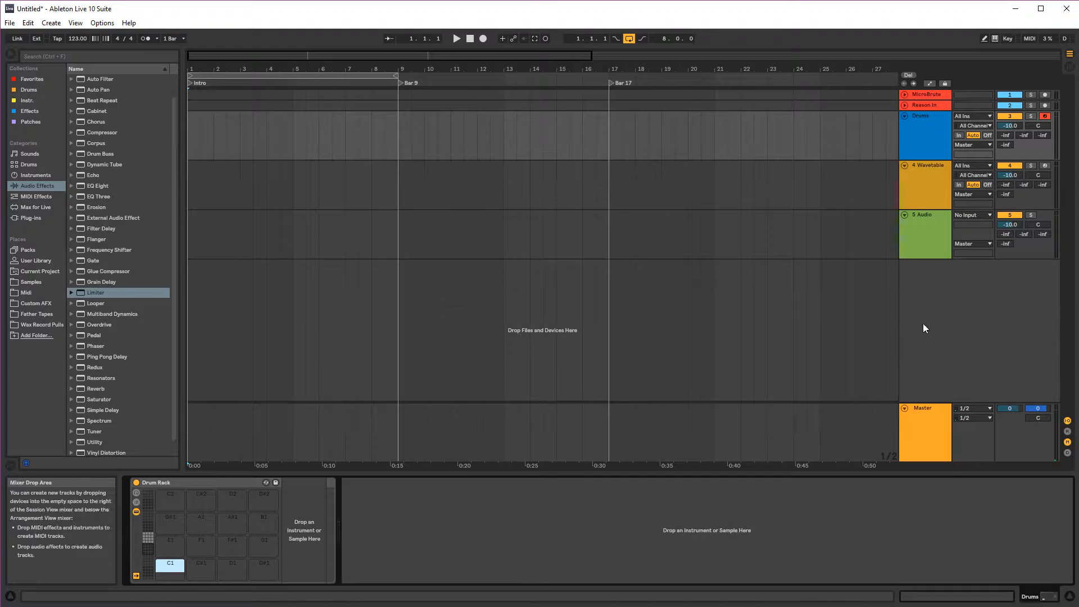
- Fold the Master track in the arrangement and move the insert mark to bar 18.3.1
{"action": "left_click", "coordinate": [937, 428]}
{"action": "left_click", "coordinate": [904, 409]}
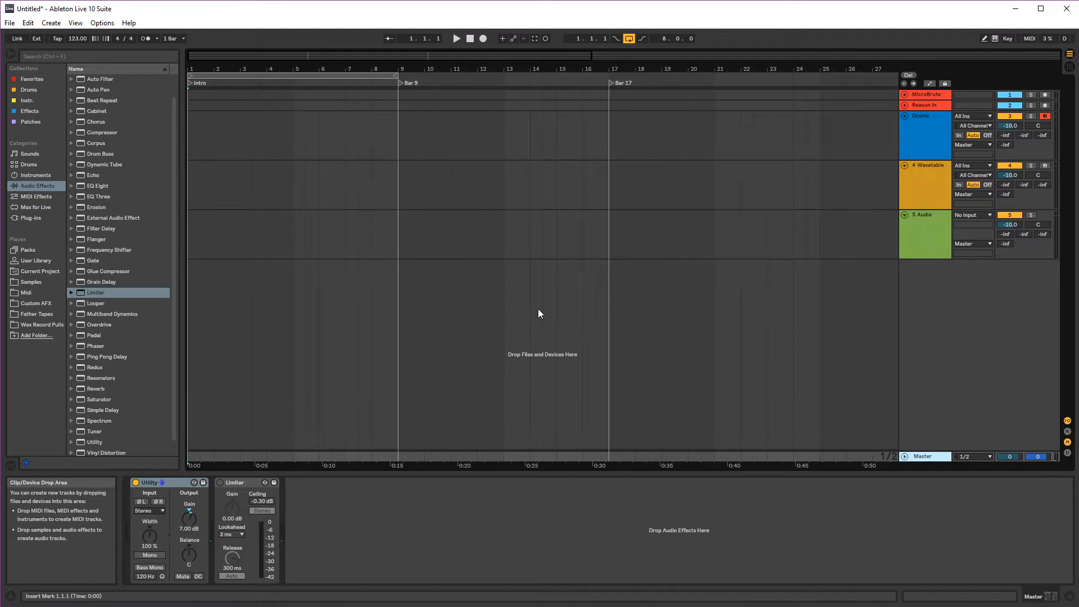
{"action": "left_click", "coordinate": [664, 515]}
{"action": "left_click", "coordinate": [102, 22]}
{"action": "left_click", "coordinate": [647, 312]}
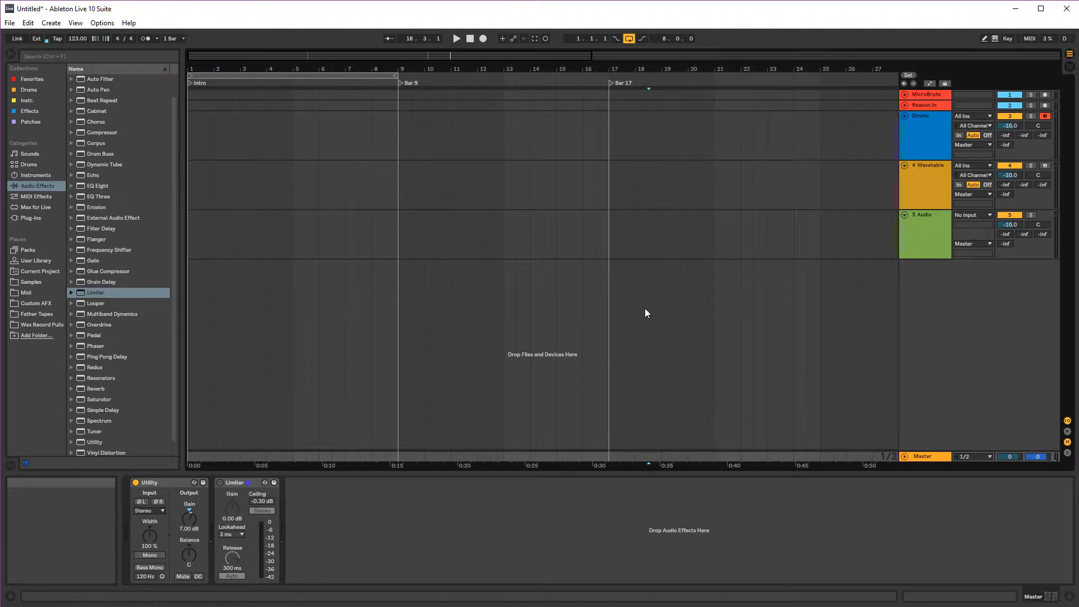
- Select the Drums track and overwrite the default set with the current set
{"action": "left_click", "coordinate": [649, 135]}
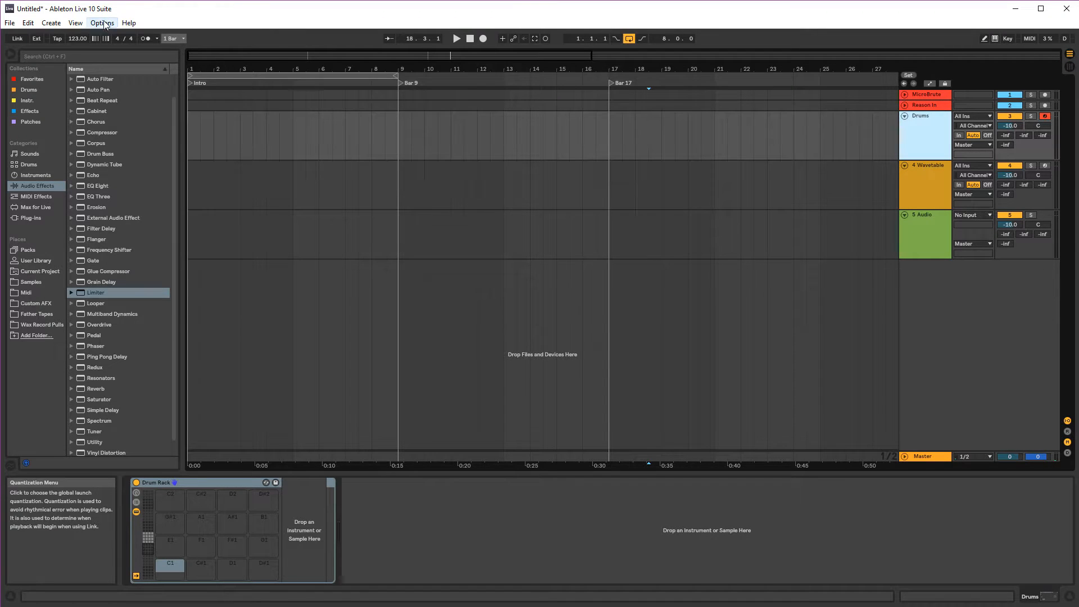
{"action": "key", "text": "alt+o"}
{"action": "left_click", "coordinate": [186, 316]}
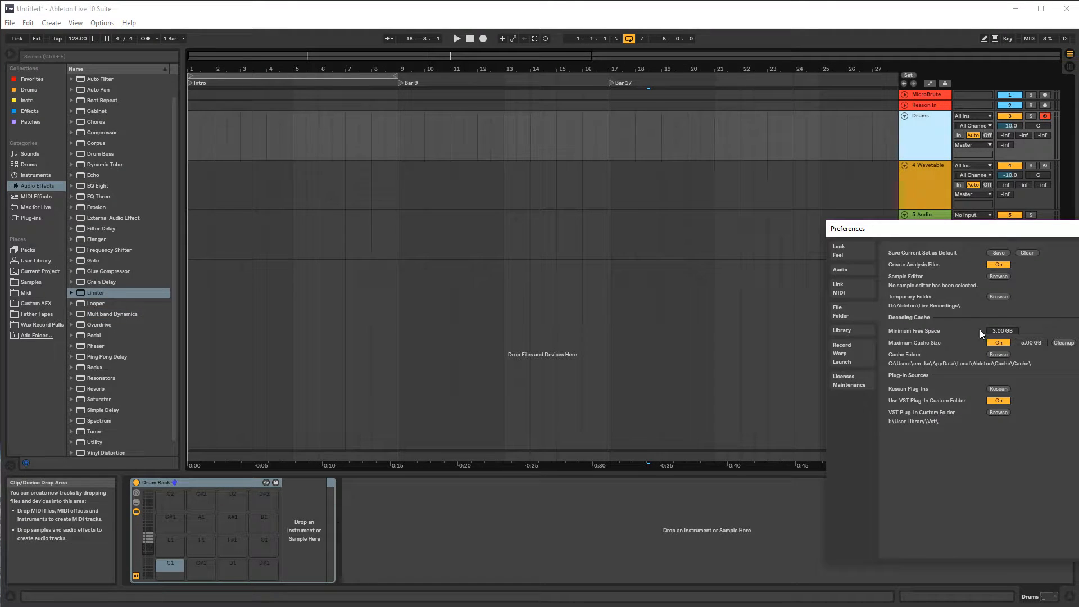
{"action": "left_click", "coordinate": [998, 253]}
{"action": "left_click", "coordinate": [950, 417]}
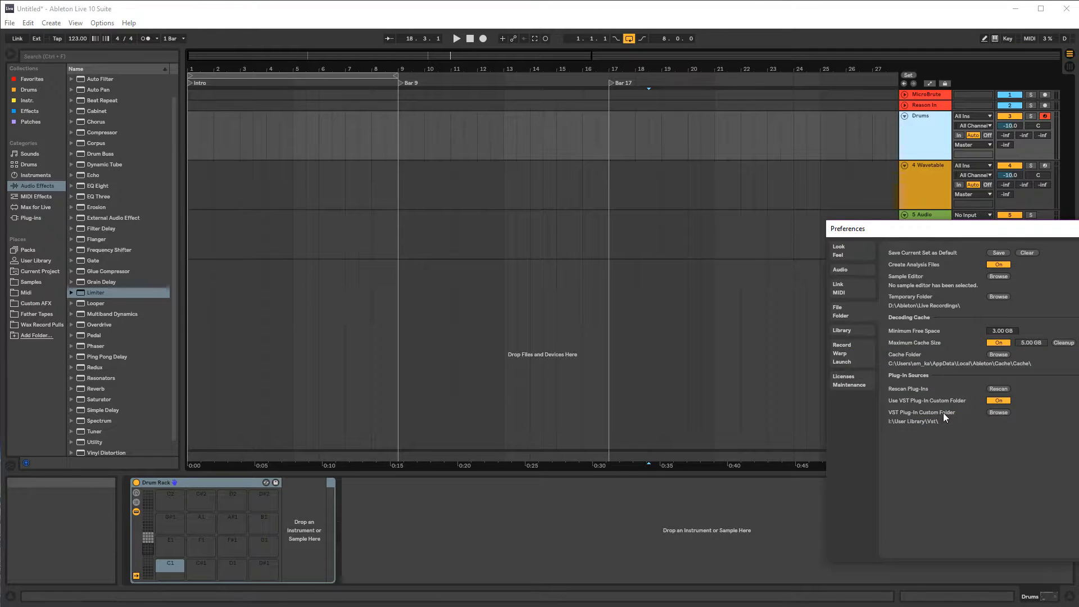
{"action": "key", "text": "Escape"}
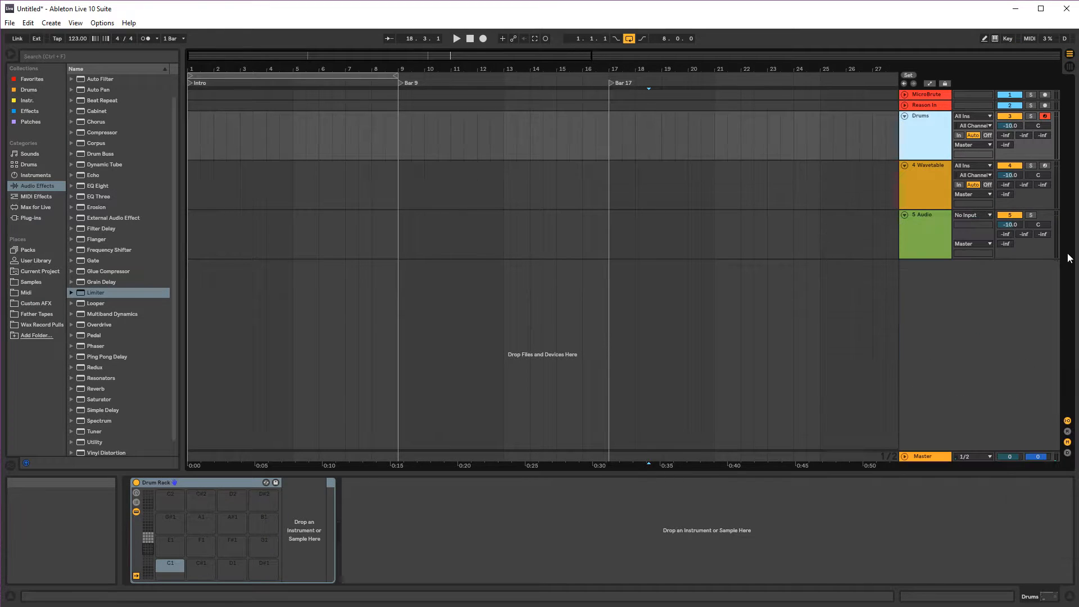
- Save the Wavetable track as the default MIDI track, overwriting the existing default
{"action": "left_click", "coordinate": [922, 198]}
{"action": "right_click", "coordinate": [932, 188]}
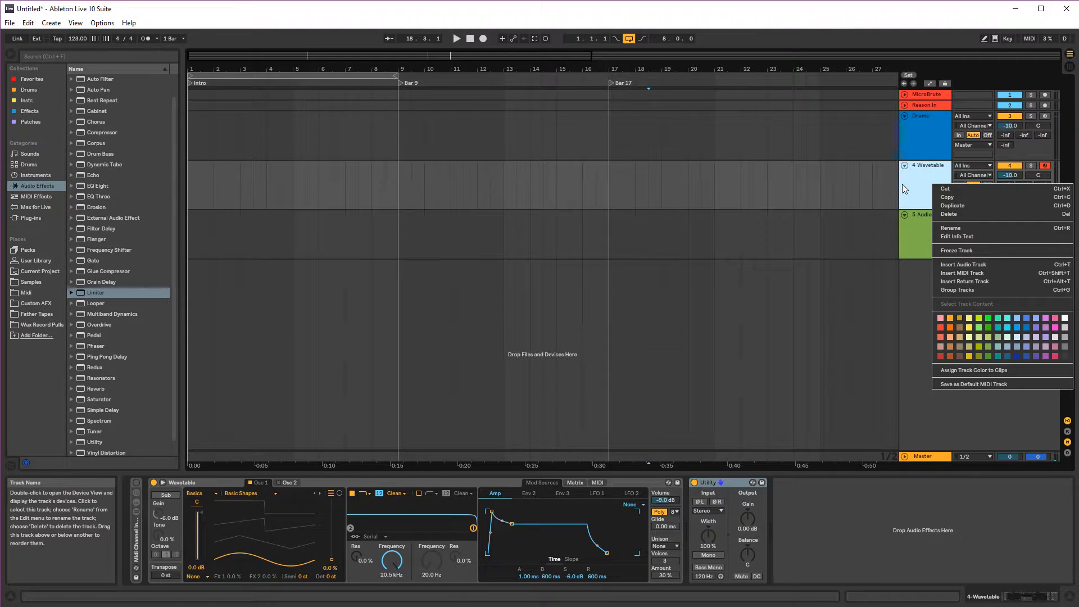
{"action": "left_click", "coordinate": [997, 387]}
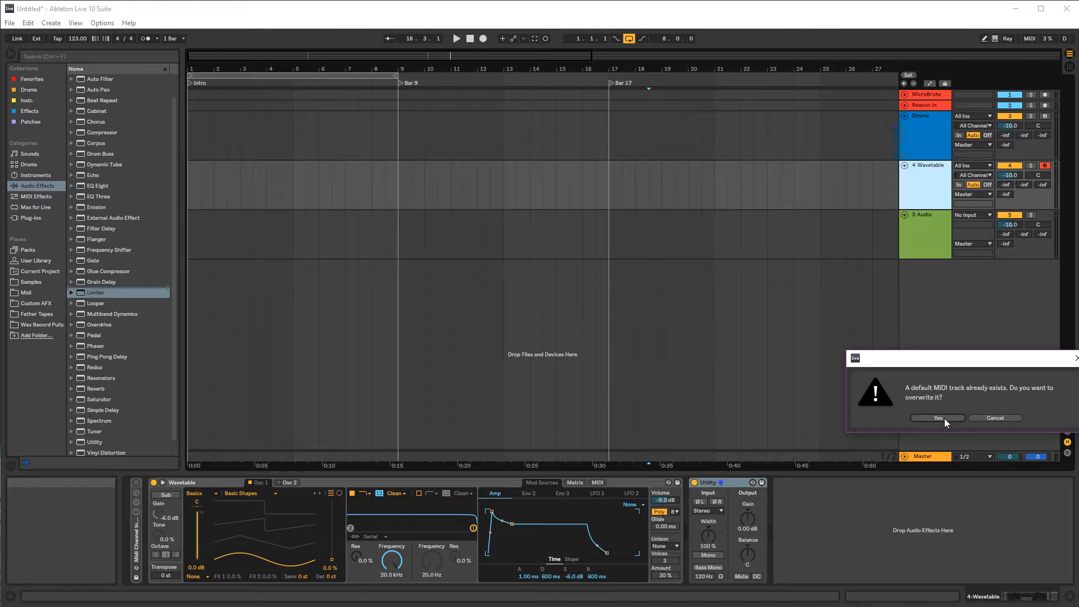
{"action": "left_click_drag", "start_coordinate": [967, 358], "coordinate": [660, 308]}
{"action": "left_click", "coordinate": [635, 367]}
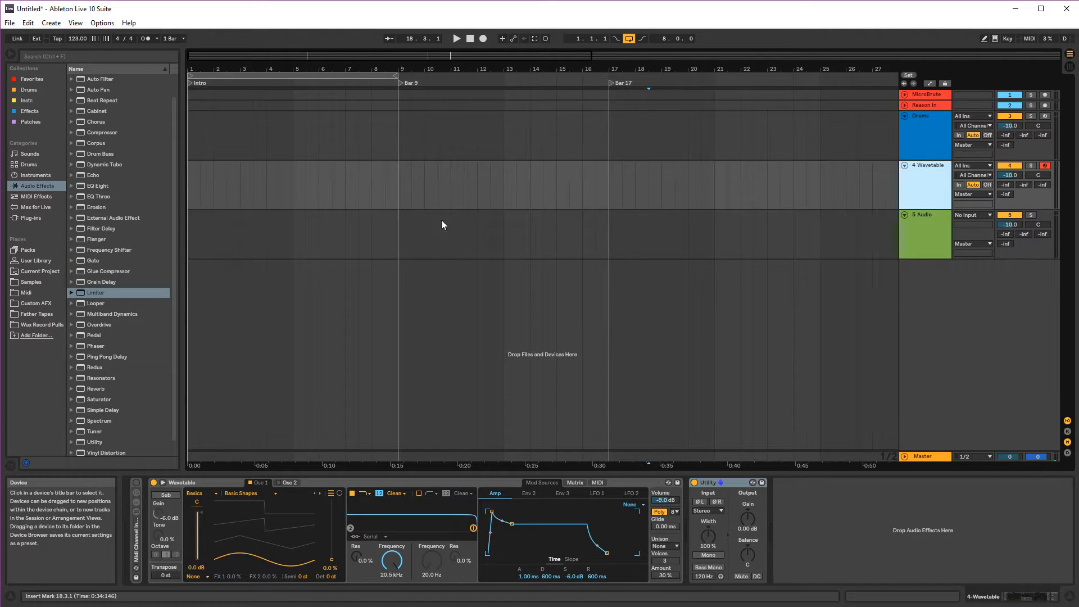
- Delete the Wavetable track and insert a new MIDI track below the Audio track
{"action": "key", "text": "Delete"}
{"action": "right_click", "coordinate": [925, 322]}
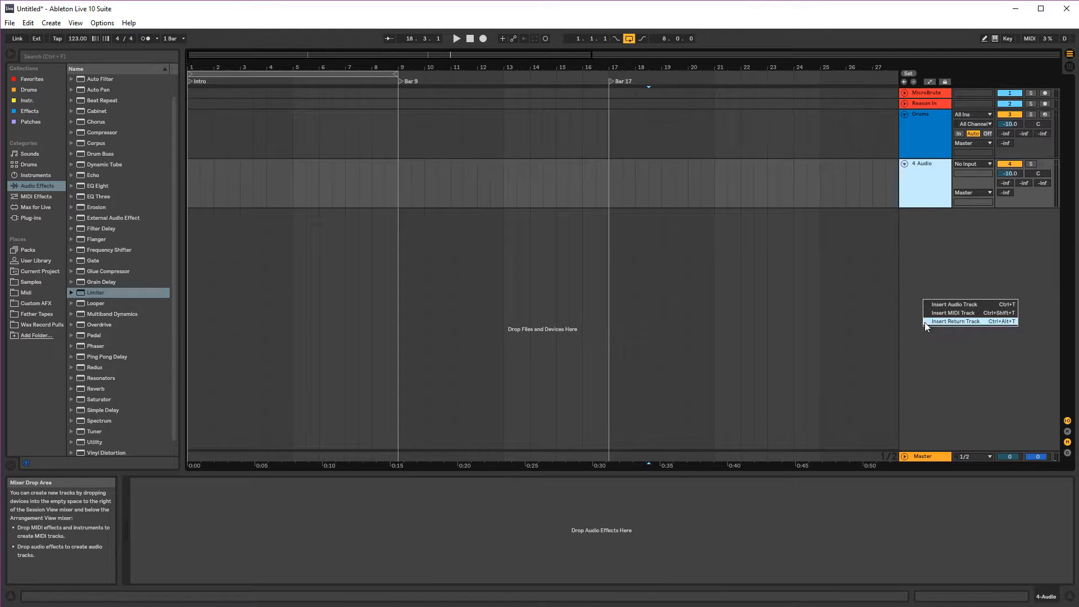
{"action": "left_click", "coordinate": [949, 312]}
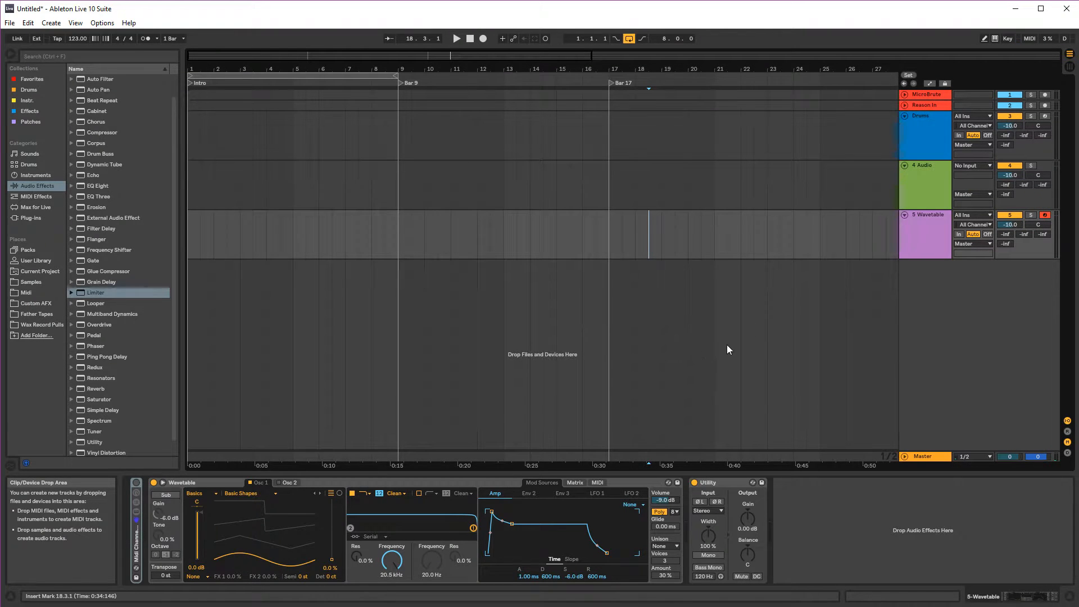
- Examine the new MIDI track's device chain: the Midi Channel Input rack's chain list, Wavetable and Utility
{"action": "left_click", "coordinate": [936, 239]}
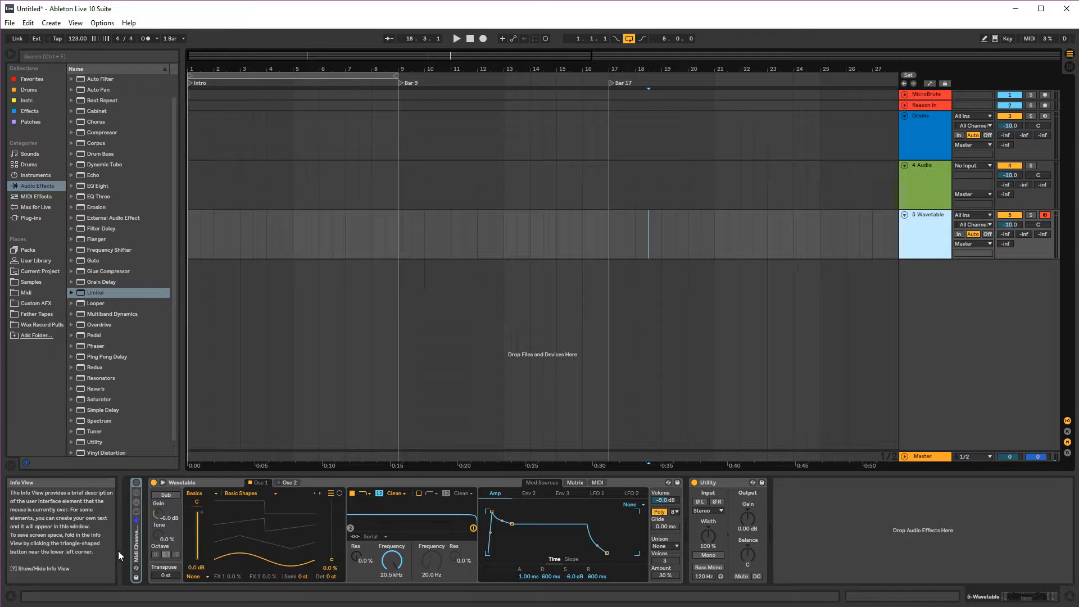
{"action": "left_click", "coordinate": [136, 554]}
{"action": "left_click", "coordinate": [135, 508]}
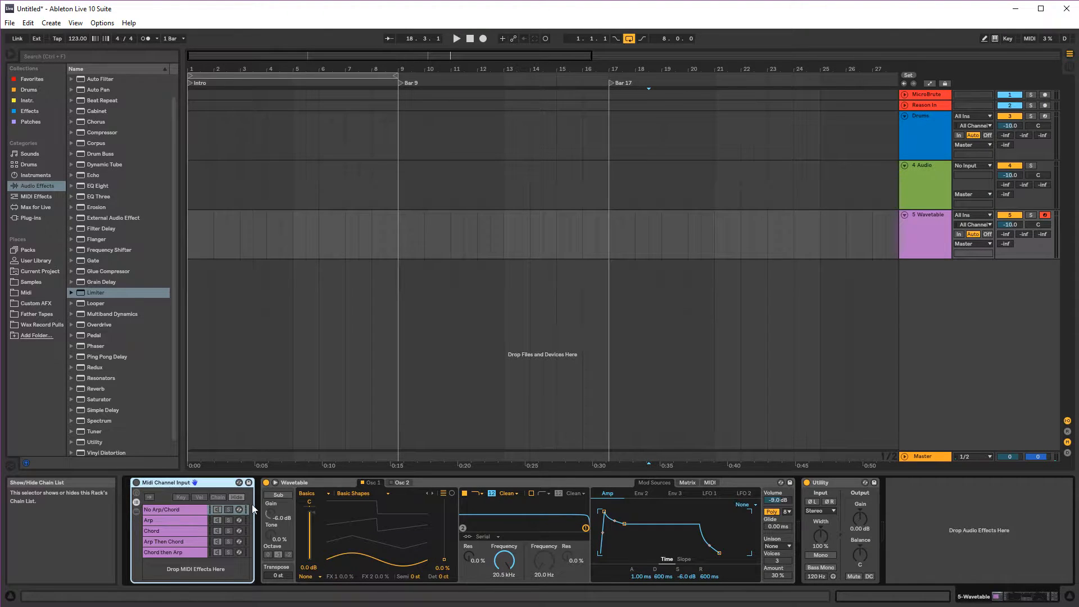
{"action": "left_click", "coordinate": [135, 501]}
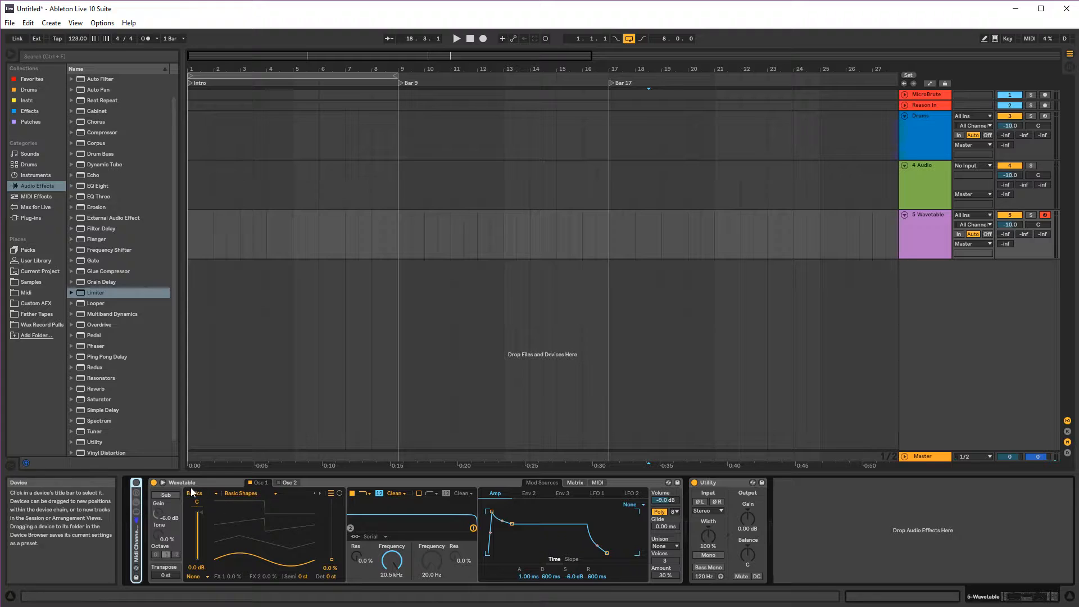
{"action": "left_click", "coordinate": [717, 497]}
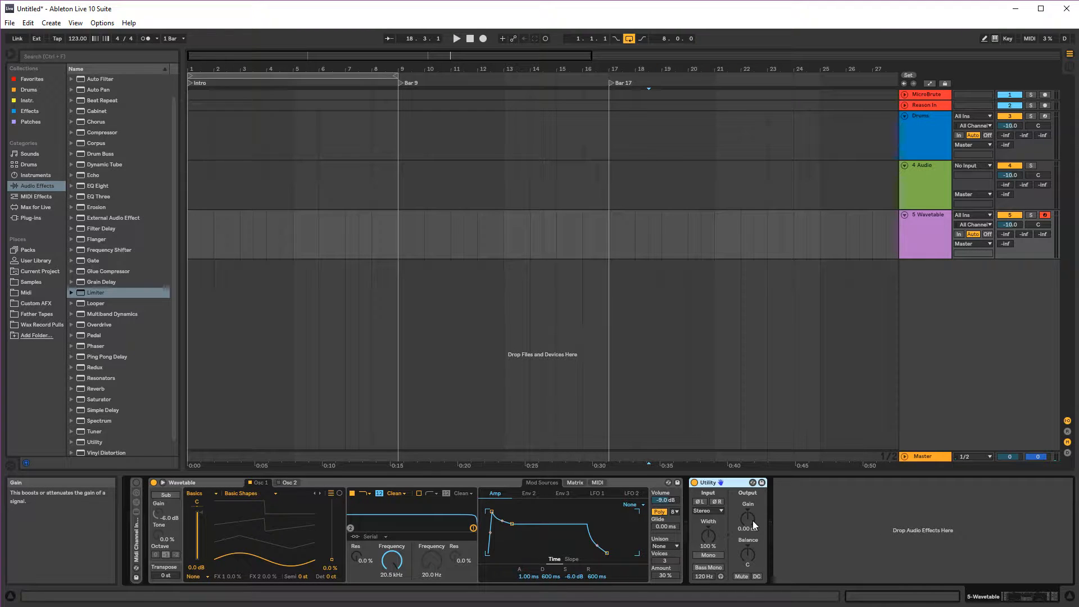
- Insert another MIDI track below the new Wavetable track
{"action": "right_click", "coordinate": [920, 313]}
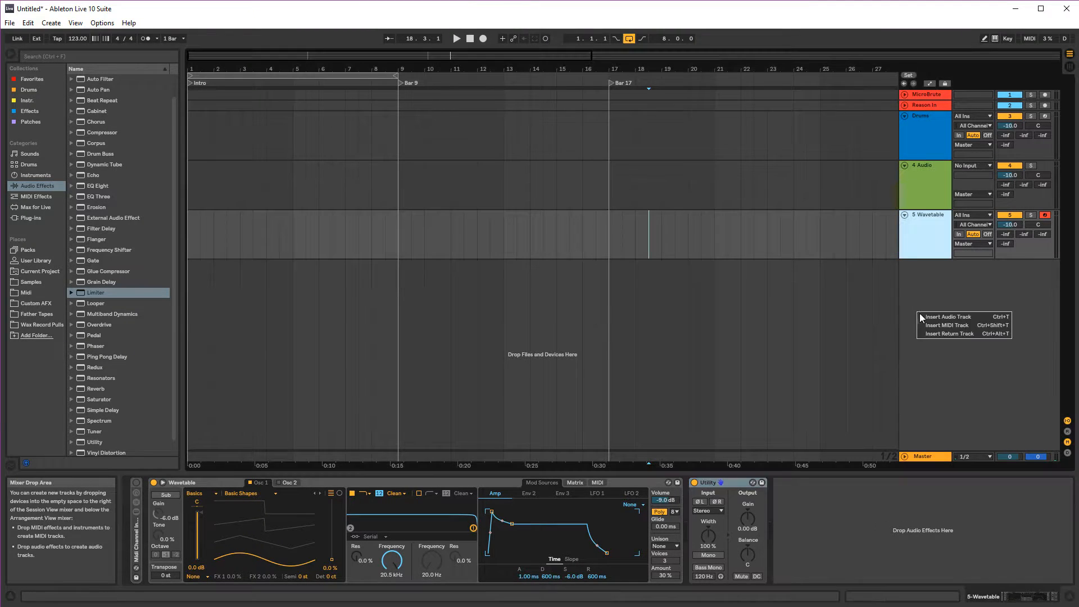
{"action": "left_click", "coordinate": [947, 328]}
{"action": "right_click", "coordinate": [930, 340]}
{"action": "left_click", "coordinate": [955, 352]}
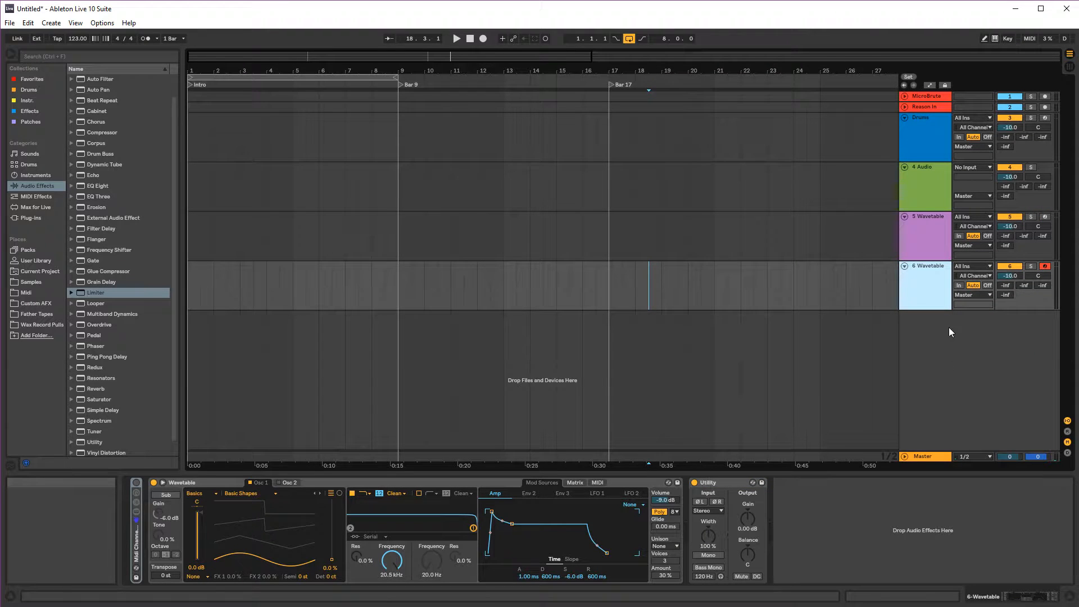
- Delete the 6 Wavetable track and load Serum_x64 from the Instr. collection onto the 5 Wavetable track, closing its plug-in window
{"action": "key", "text": "Delete"}
{"action": "key", "text": "Delete"}
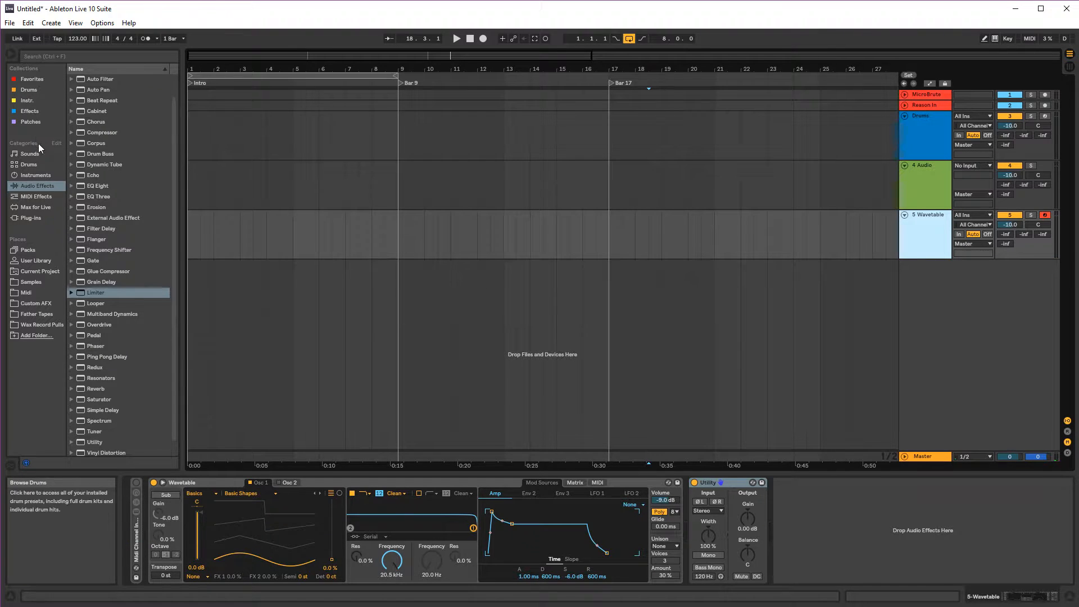
{"action": "left_click", "coordinate": [32, 218]}
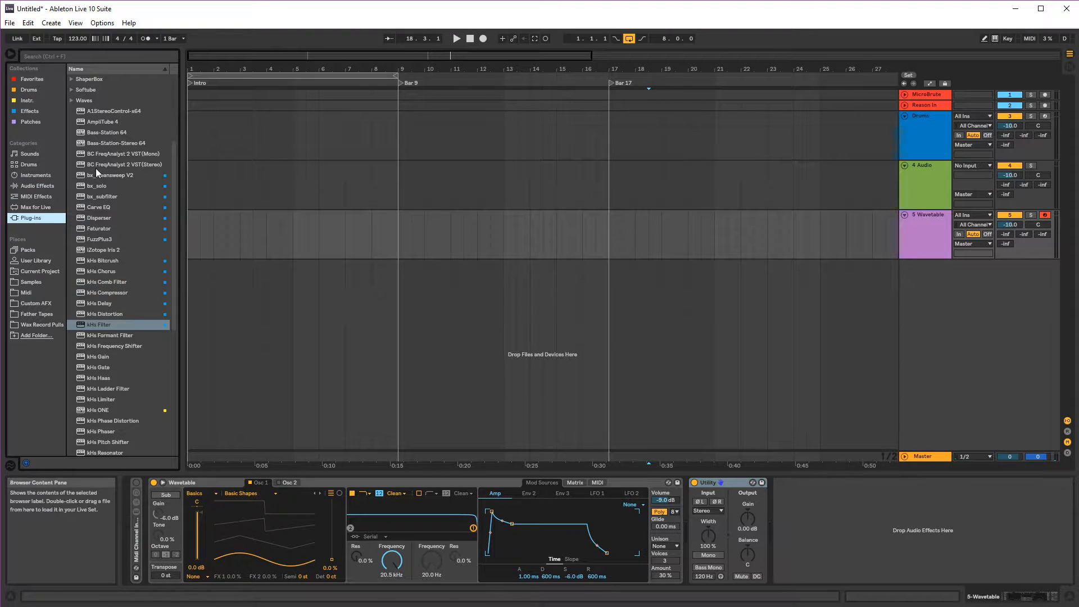
{"action": "left_click", "coordinate": [26, 101]}
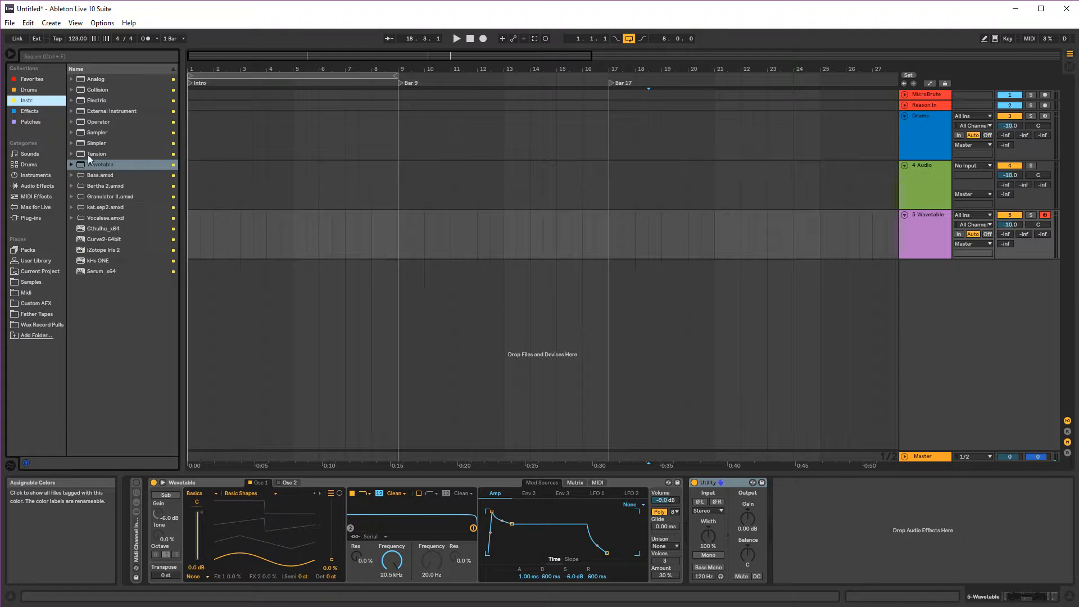
{"action": "double_click", "coordinate": [100, 268]}
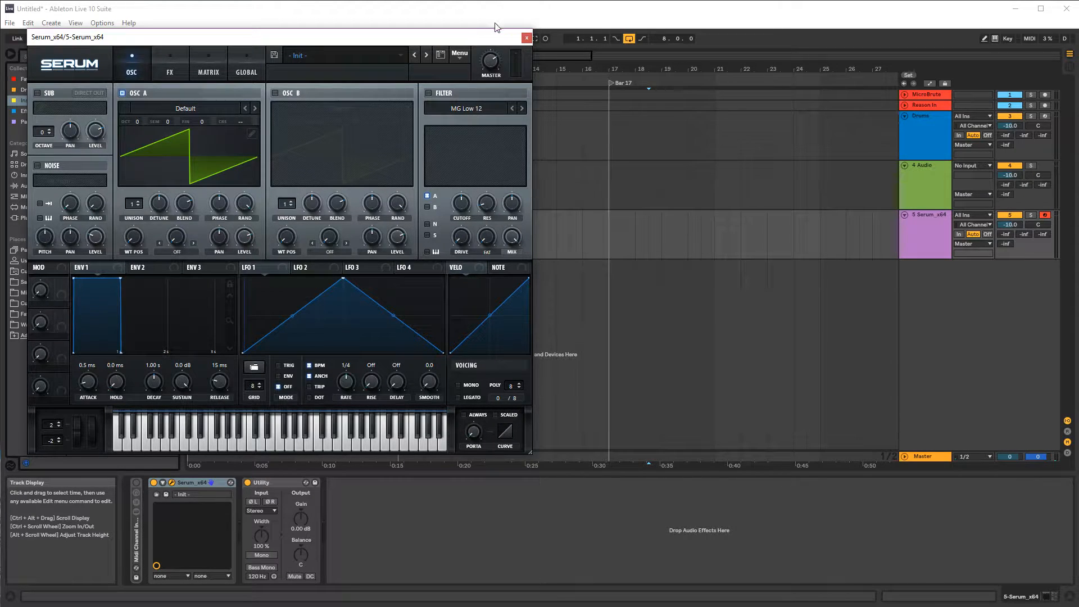
{"action": "left_click", "coordinate": [526, 37]}
- Insert another MIDI track below the Serum track to check its default devices, and delete it again
{"action": "right_click", "coordinate": [924, 299]}
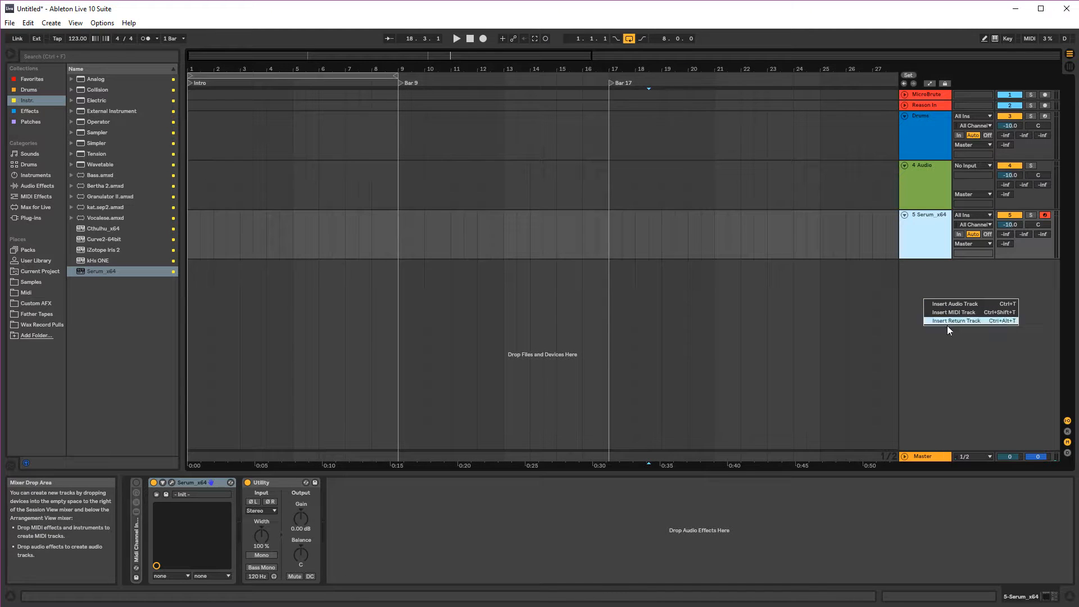
{"action": "left_click", "coordinate": [737, 391]}
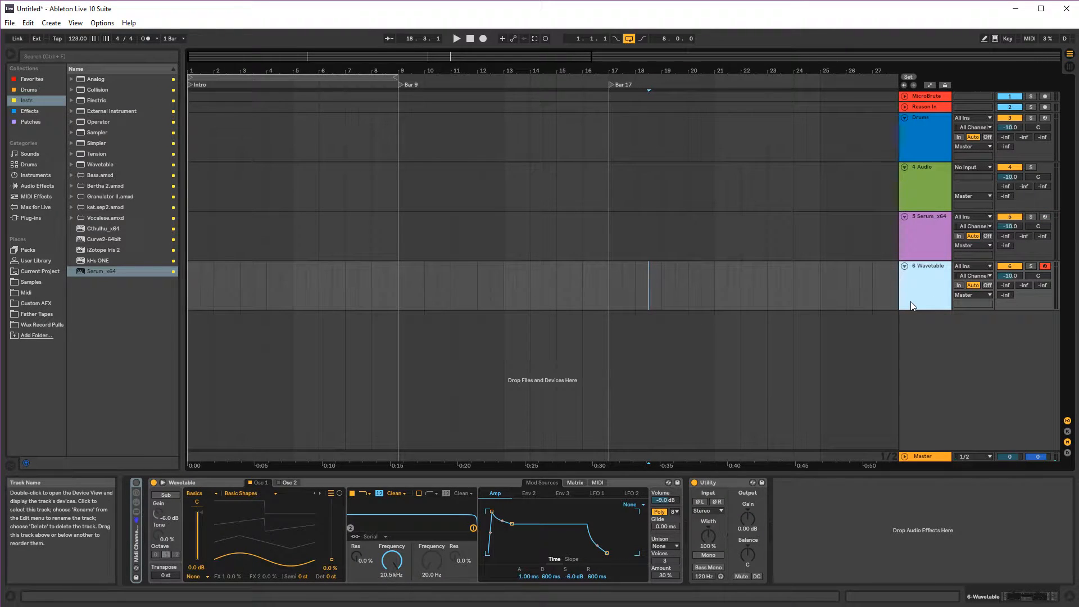
{"action": "key", "text": "Delete"}
{"action": "key", "text": "Up"}
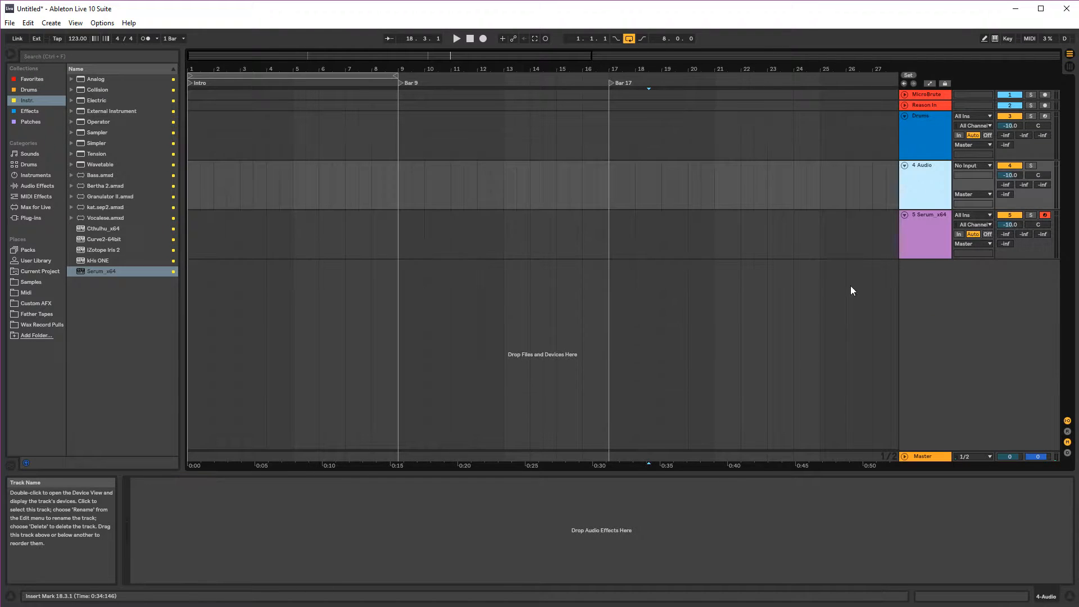
- Add an EQ Eight from the audio effects to the 4 Audio track's device chain
{"action": "left_click", "coordinate": [909, 238]}
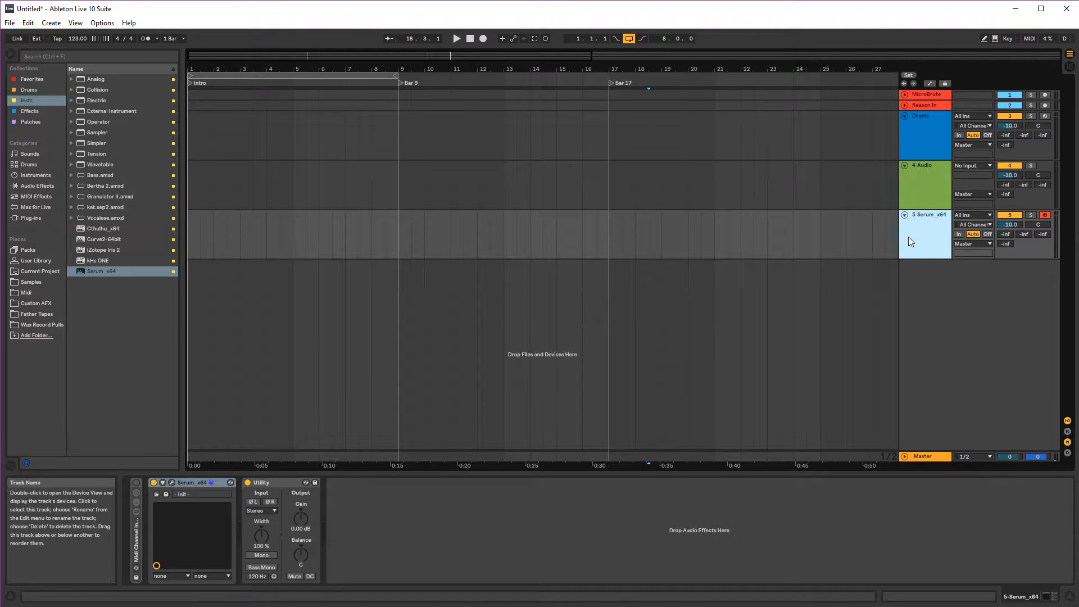
{"action": "left_click", "coordinate": [919, 194]}
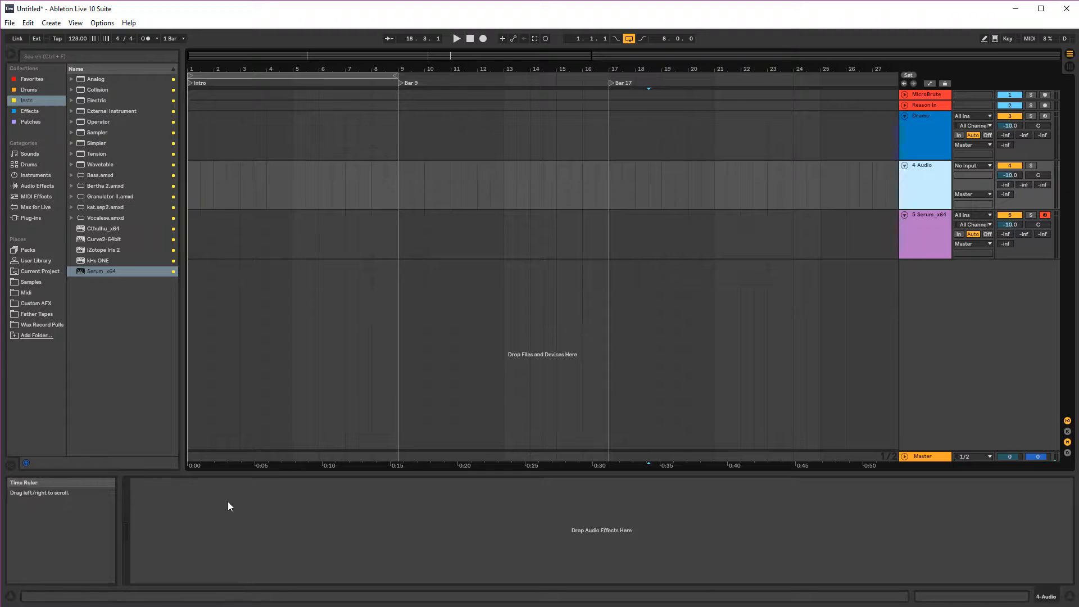
{"action": "left_click", "coordinate": [40, 113]}
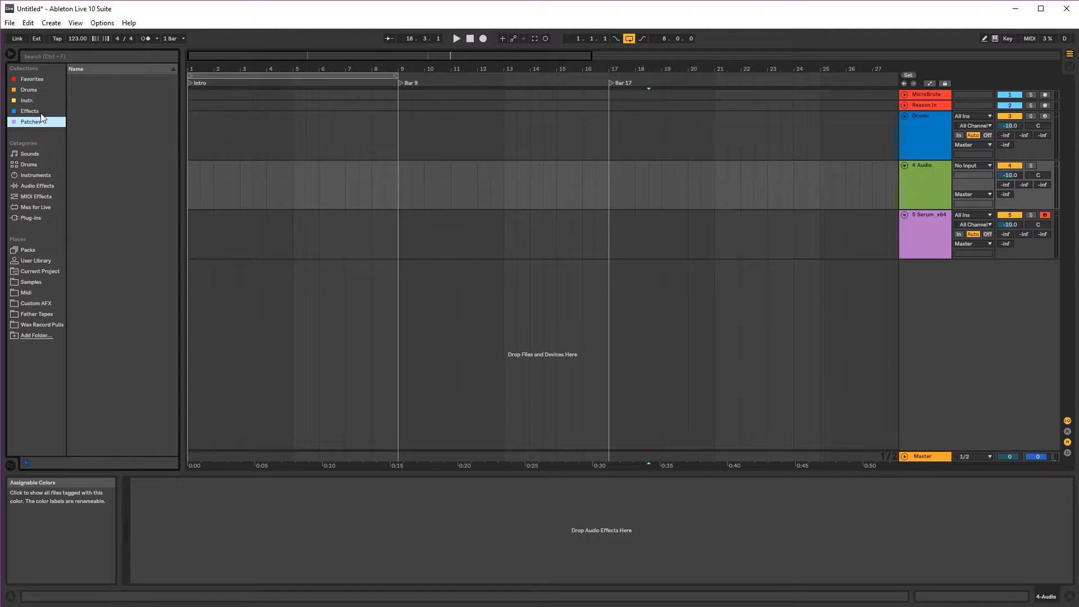
{"action": "left_click", "coordinate": [938, 180]}
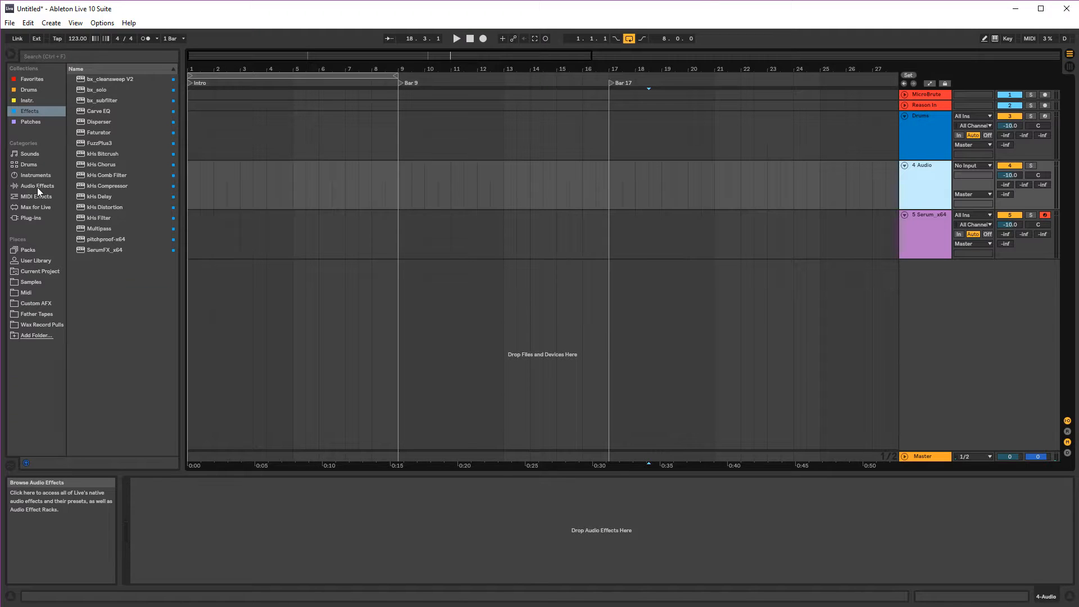
{"action": "left_click", "coordinate": [34, 188]}
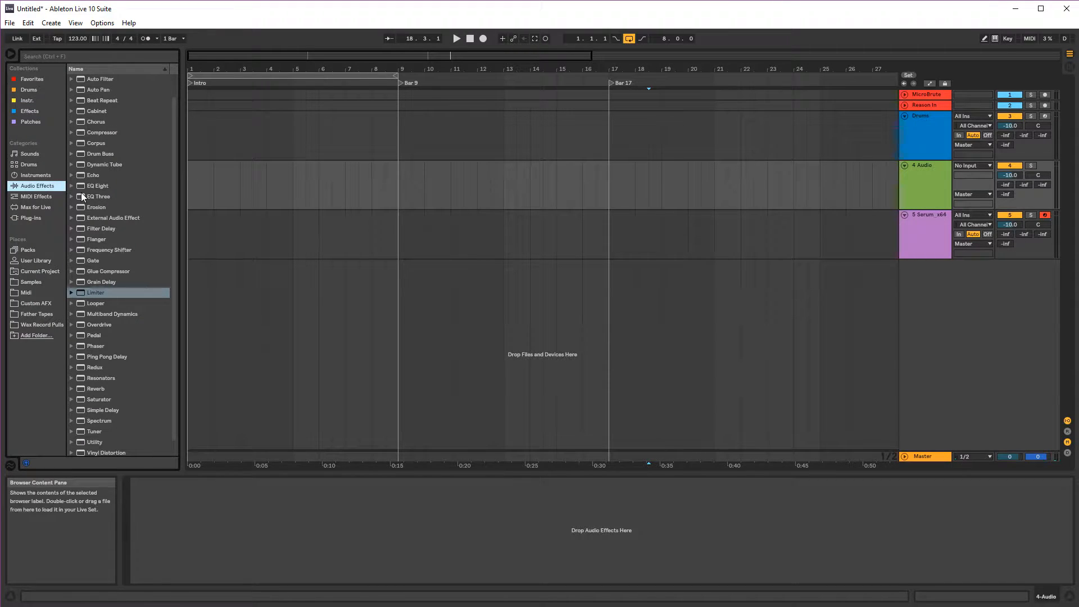
{"action": "left_click_drag", "start_coordinate": [82, 190], "coordinate": [188, 535]}
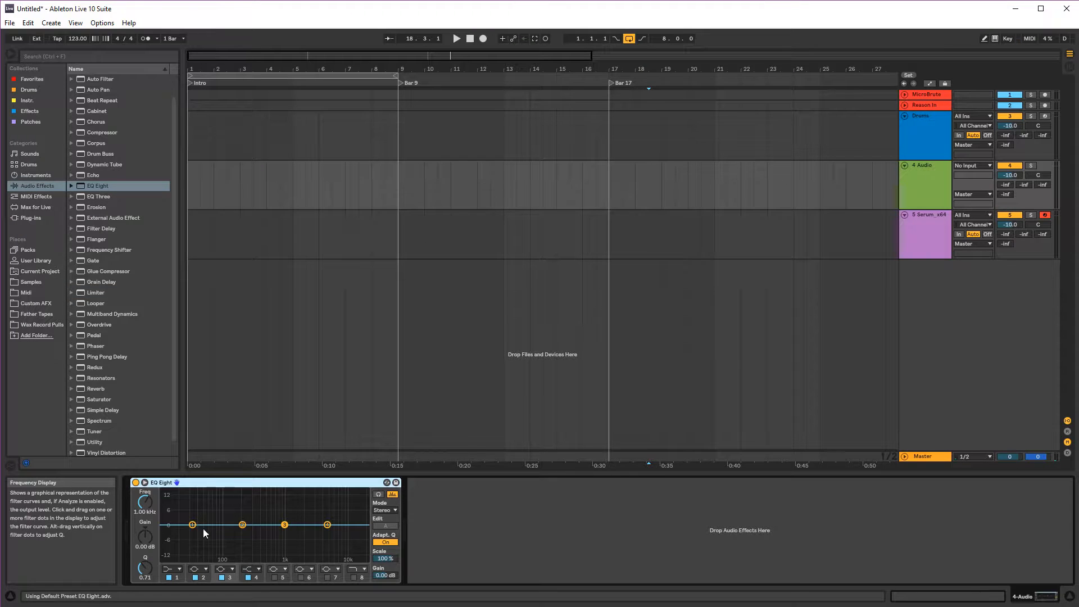
{"action": "left_click", "coordinate": [434, 541]}
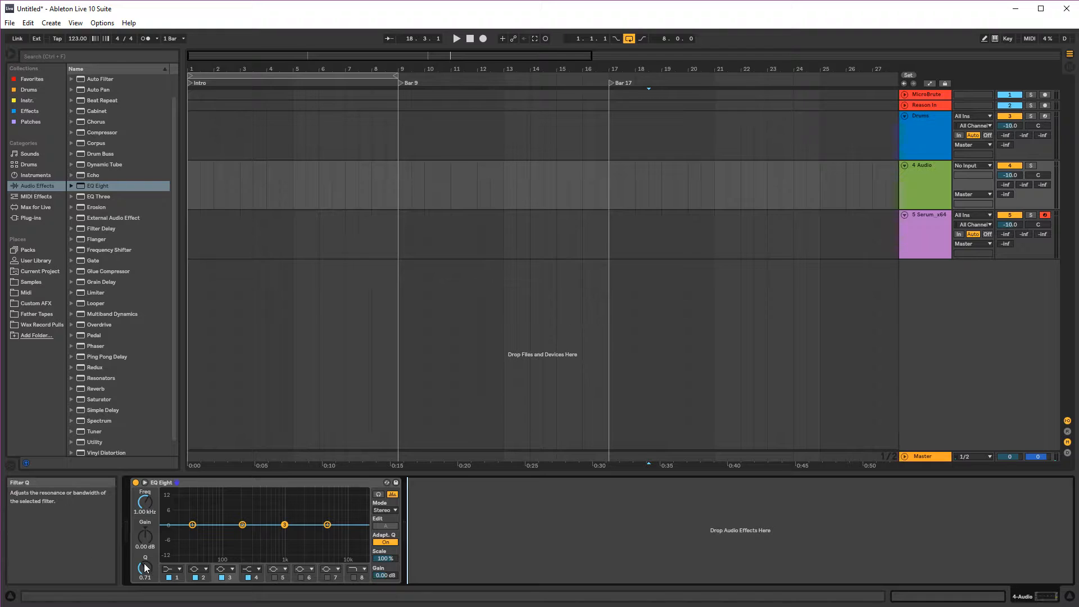
- Set EQ Eight's filter 1 to the steep low cut and lower its frequency to 10 Hz
{"action": "left_click", "coordinate": [171, 569]}
{"action": "left_click", "coordinate": [170, 578]}
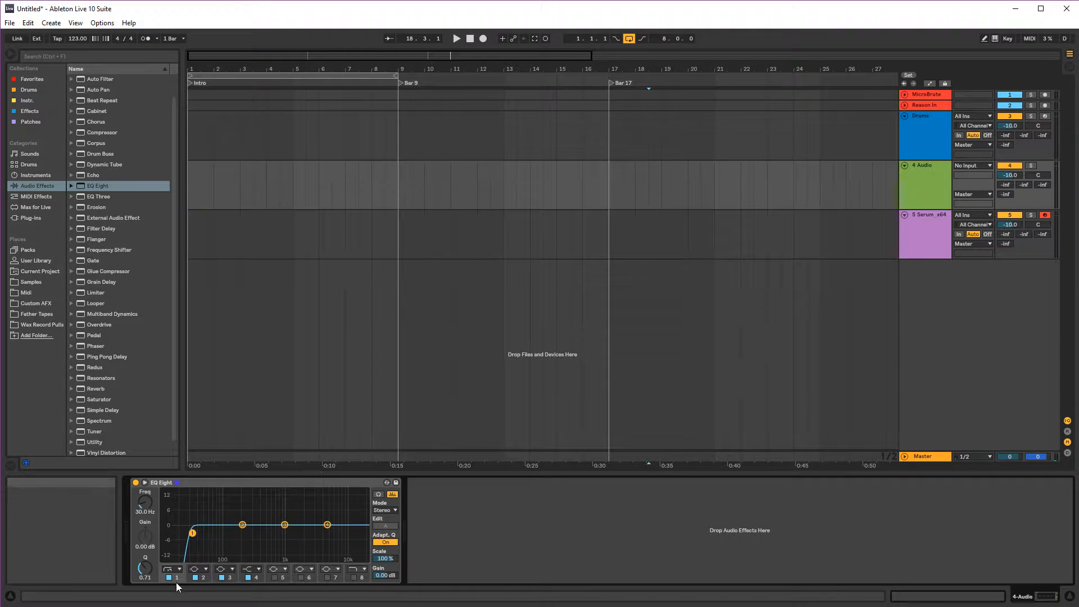
{"action": "left_click_drag", "start_coordinate": [193, 537], "coordinate": [146, 530]}
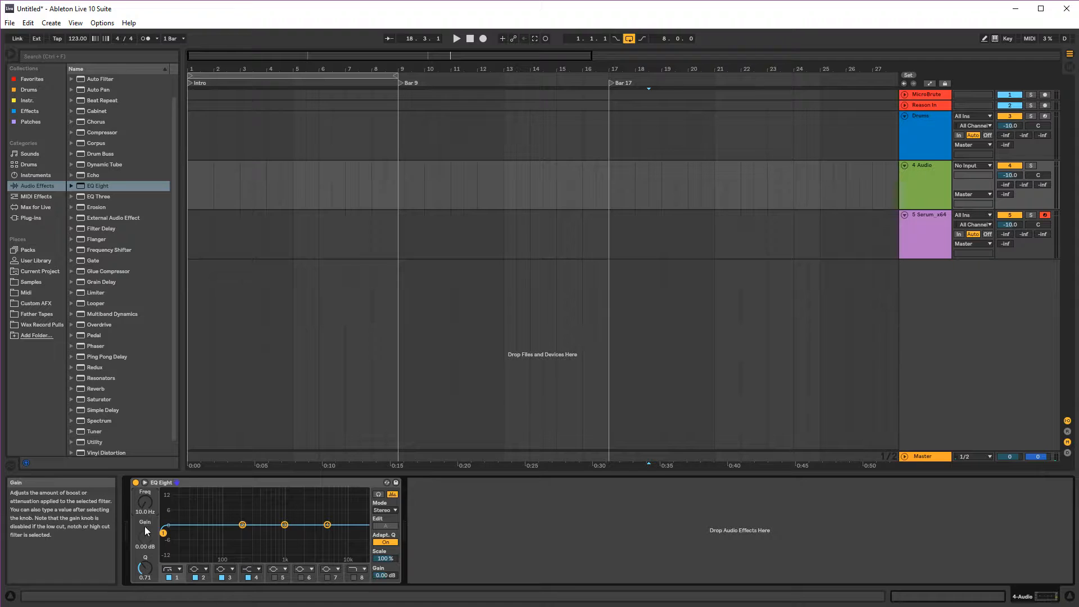
- Change EQ Eight's filter 4 to a bell curve and turn on filter 5
{"action": "left_click", "coordinate": [251, 569]}
{"action": "left_click", "coordinate": [247, 603]}
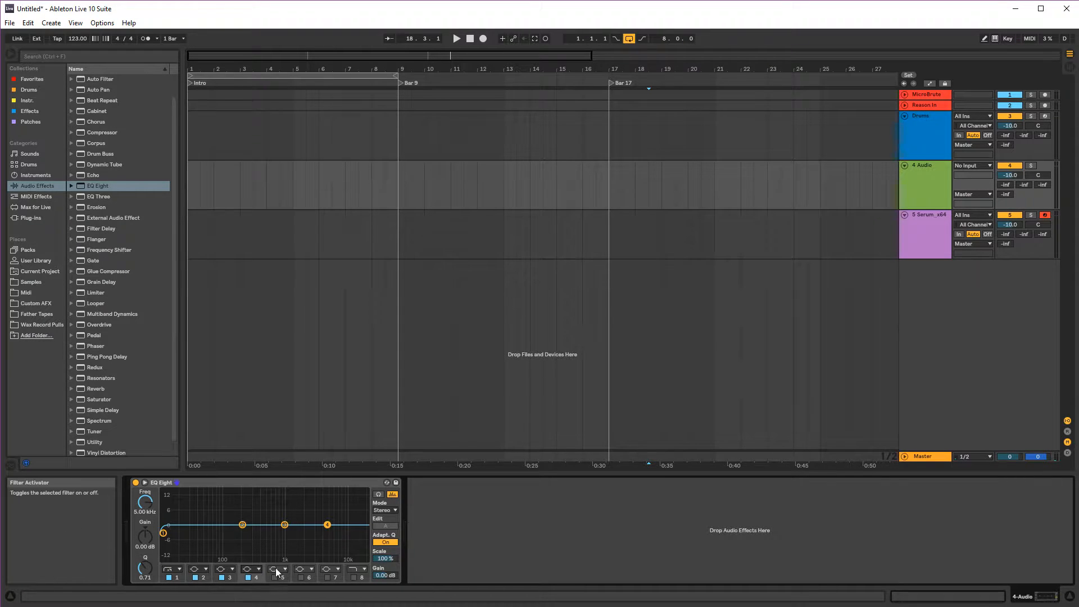
{"action": "left_click", "coordinate": [281, 569]}
{"action": "left_click", "coordinate": [301, 580]}
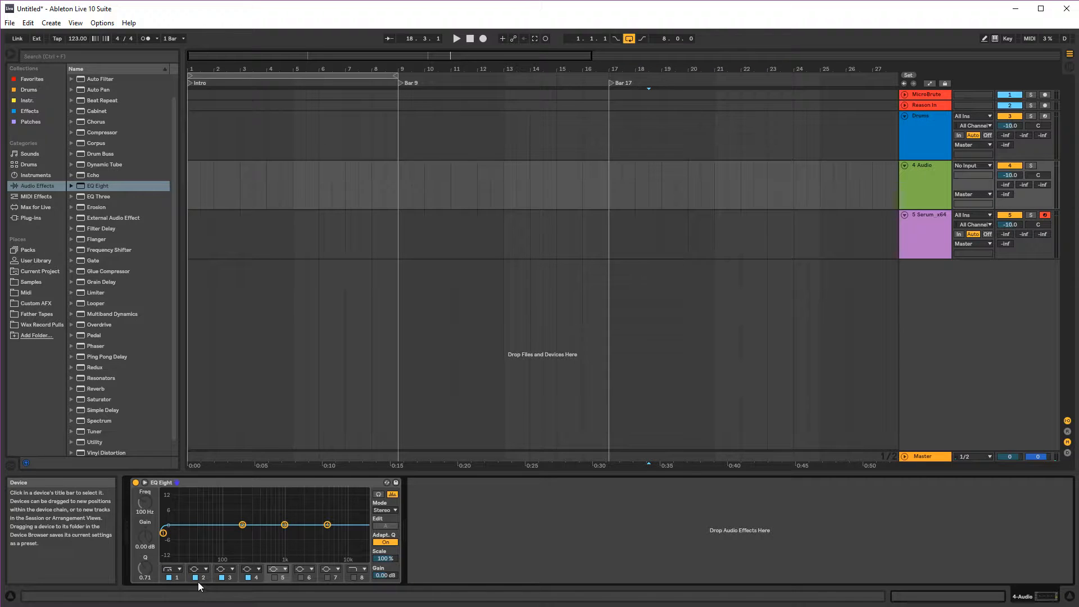
{"action": "left_click", "coordinate": [274, 577]}
{"action": "left_click", "coordinate": [274, 577]}
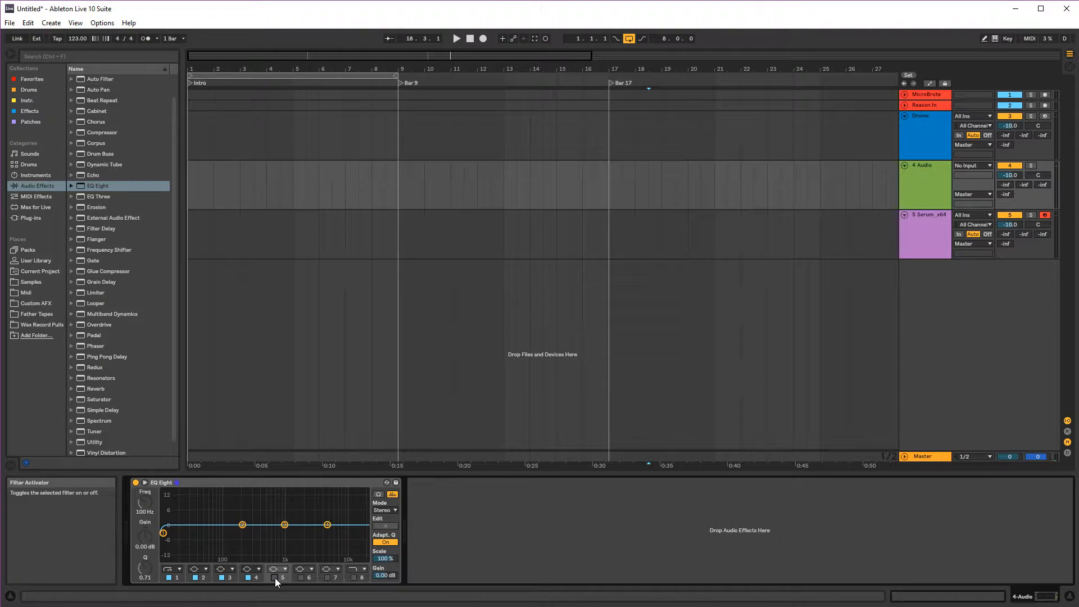
{"action": "left_click", "coordinate": [275, 577]}
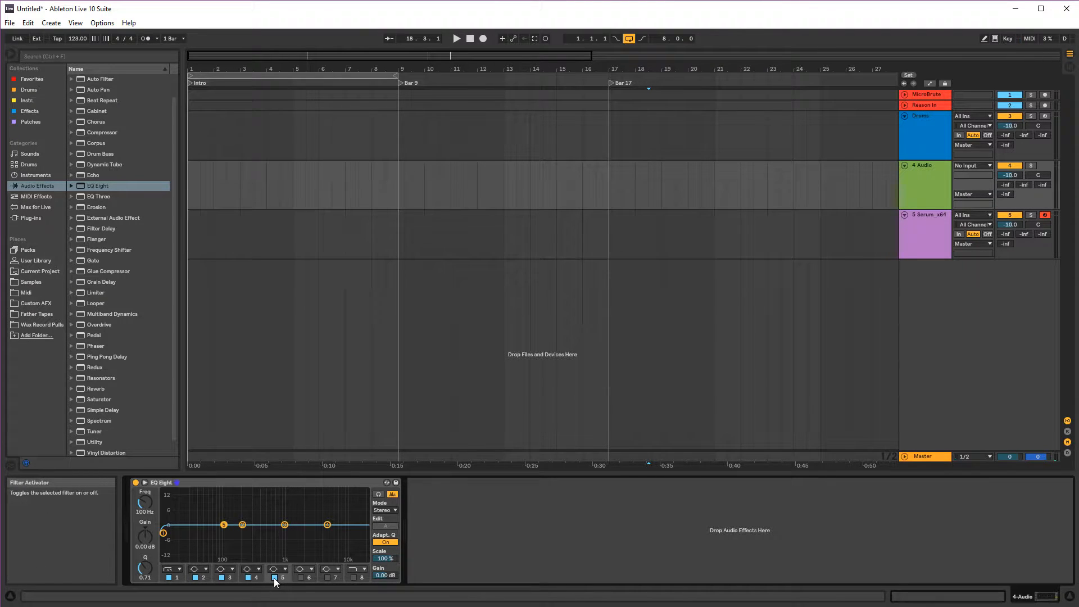
- Turn on EQ Eight's filter 8 as a high cut and change filter 7 to a high shelf
{"action": "left_click", "coordinate": [203, 578]}
{"action": "left_click", "coordinate": [353, 578]}
{"action": "left_click", "coordinate": [356, 569]}
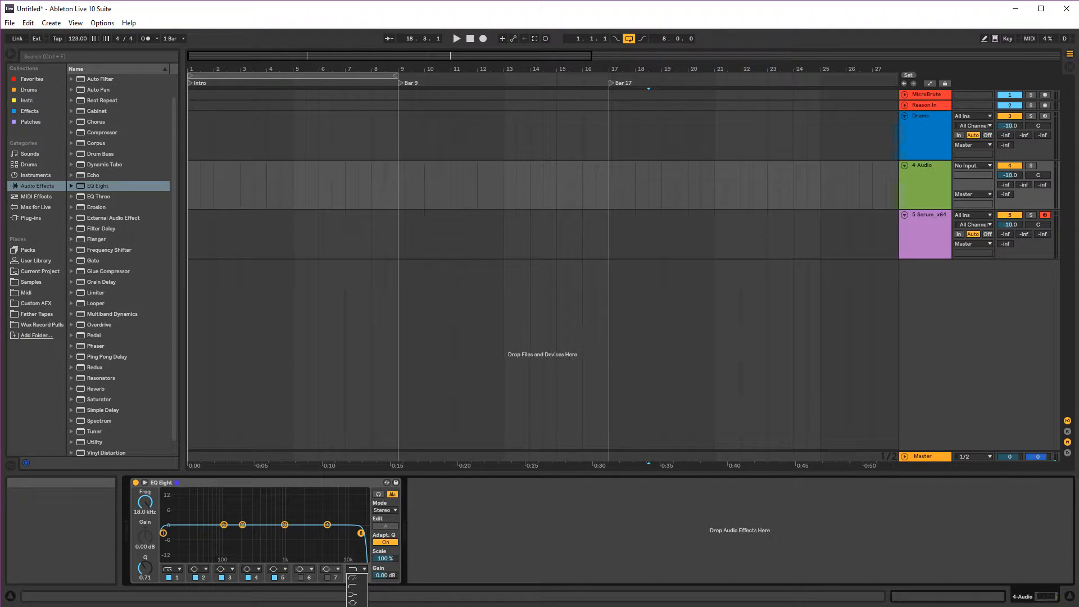
{"action": "left_click", "coordinate": [354, 578]}
{"action": "left_click", "coordinate": [328, 578]}
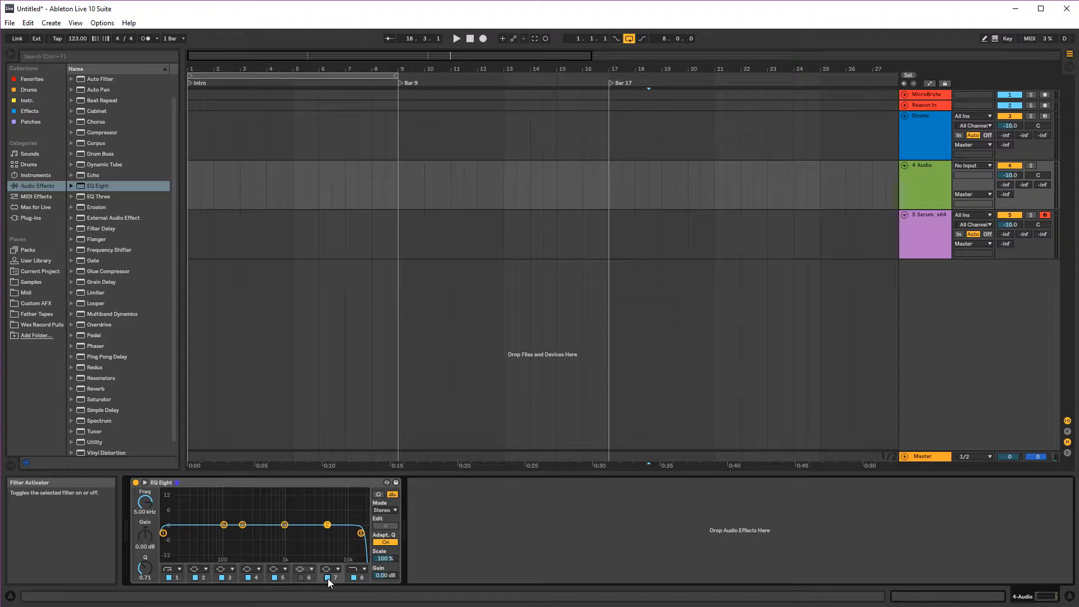
{"action": "left_click", "coordinate": [331, 569]}
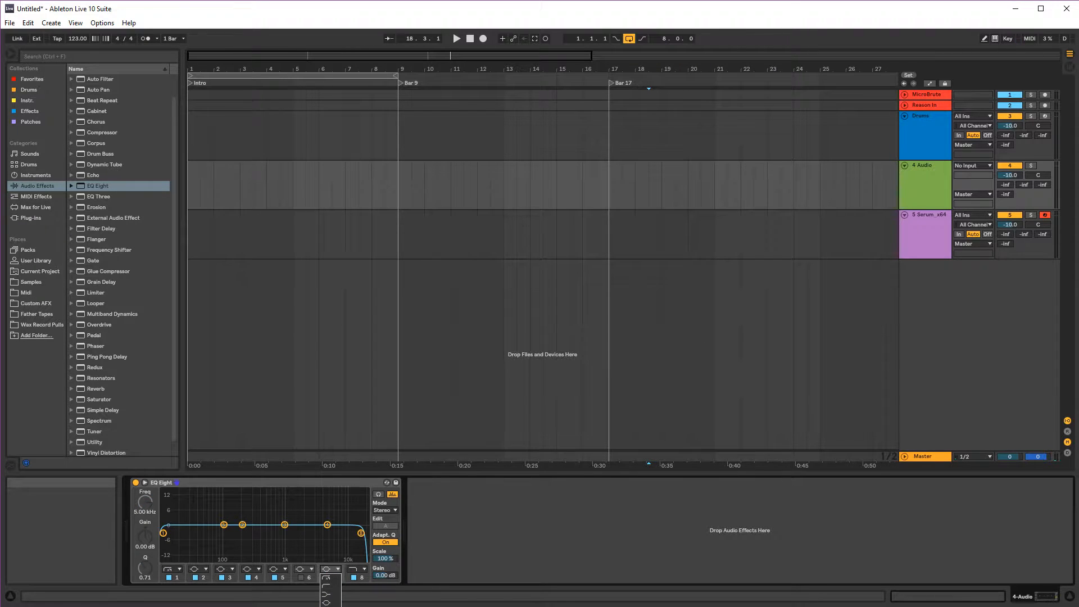
{"action": "left_click", "coordinate": [326, 594]}
- Change EQ Eight's filter 2 to a low shelf and set its frequency to about 90 Hz
{"action": "left_click", "coordinate": [201, 570]}
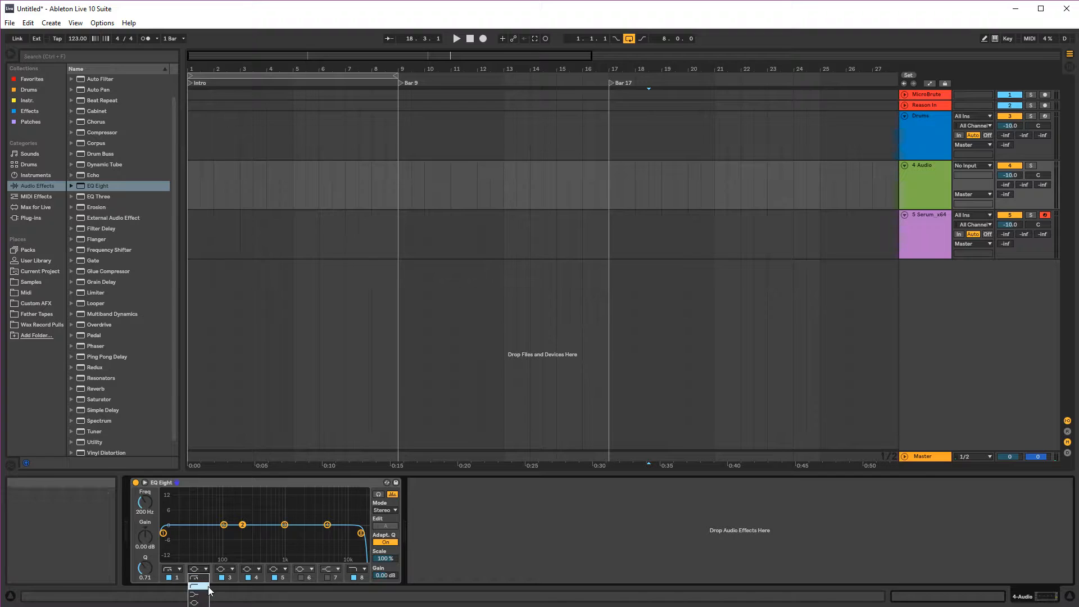
{"action": "left_click", "coordinate": [202, 596]}
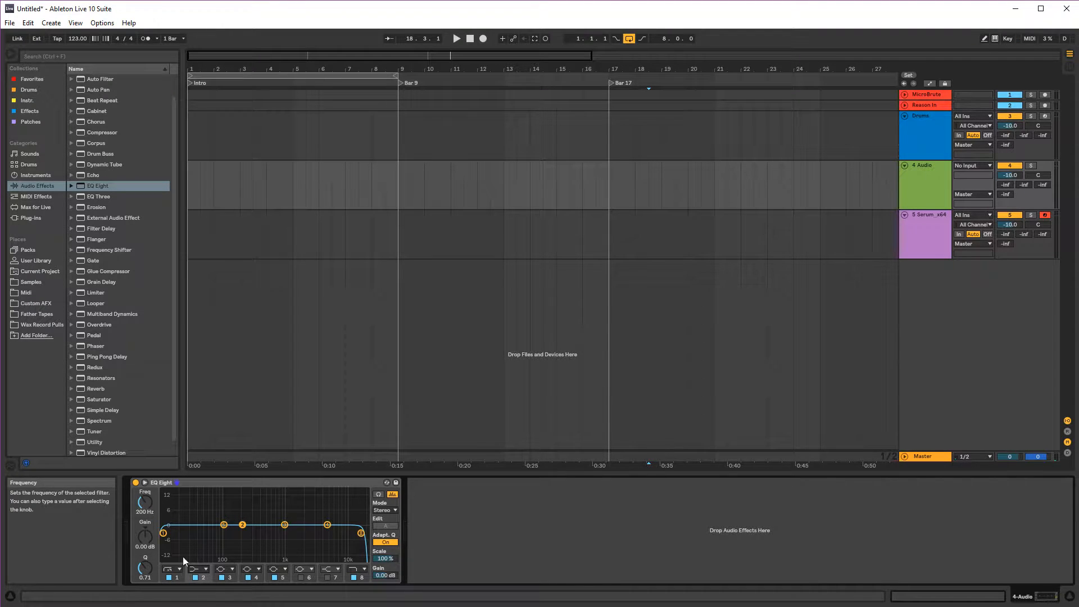
{"action": "mouse_move", "coordinate": [152, 507]}
{"action": "left_mouse_down"}
{"action": "mouse_move", "coordinate": [153, 534]}
{"action": "mouse_move", "coordinate": [152, 500]}
{"action": "left_mouse_up"}
- Set the frequencies of EQ Eight's filters 3, 4 and 5 to about 225 Hz, 637 Hz and 2 kHz
{"action": "left_click", "coordinate": [227, 577]}
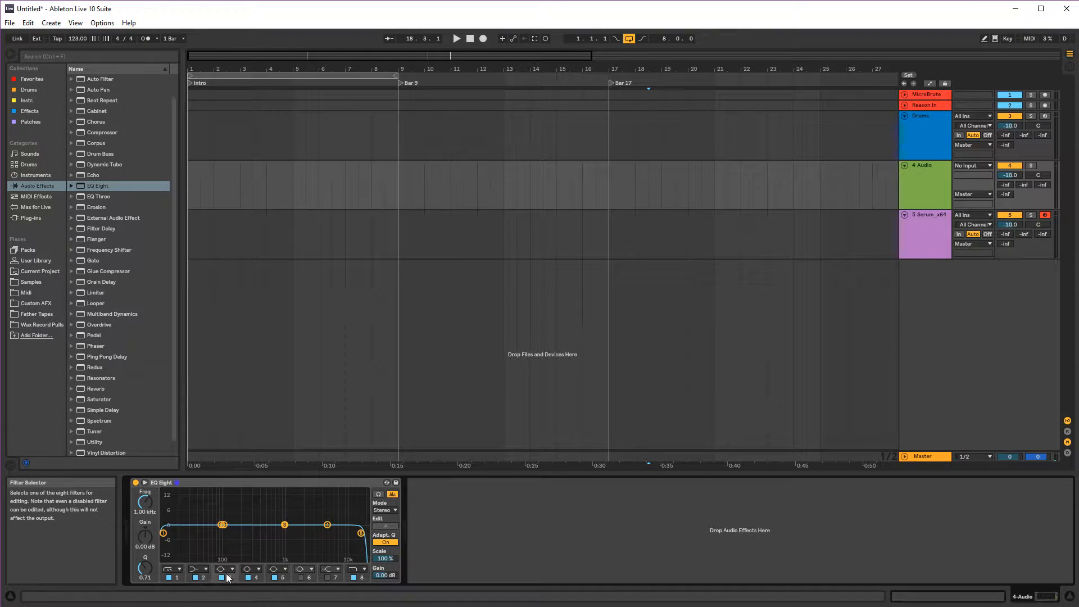
{"action": "left_click_drag", "start_coordinate": [145, 502], "coordinate": [145, 523]}
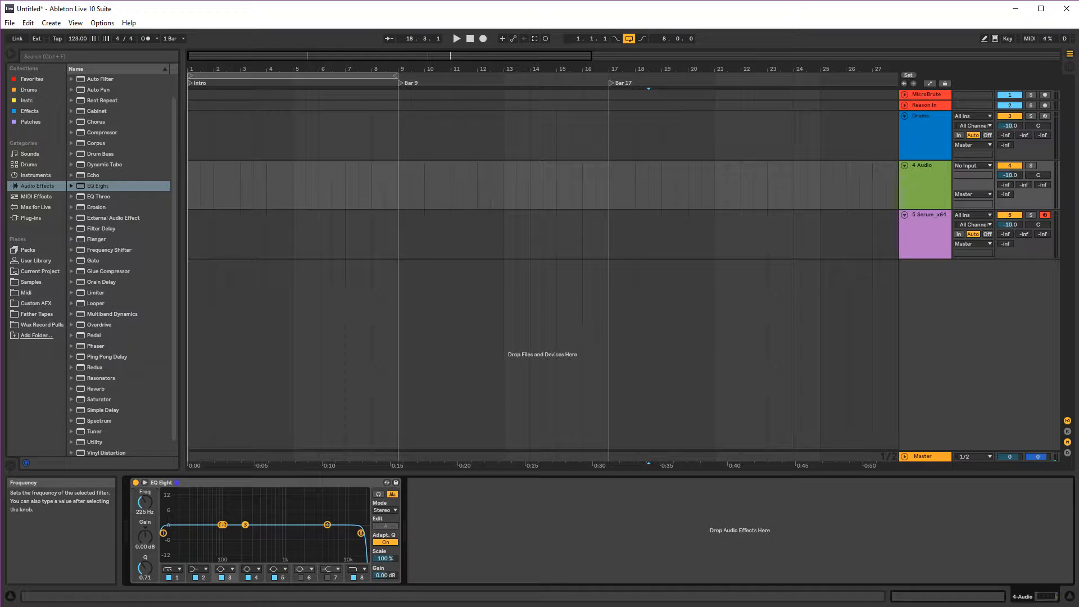
{"action": "left_click", "coordinate": [253, 582]}
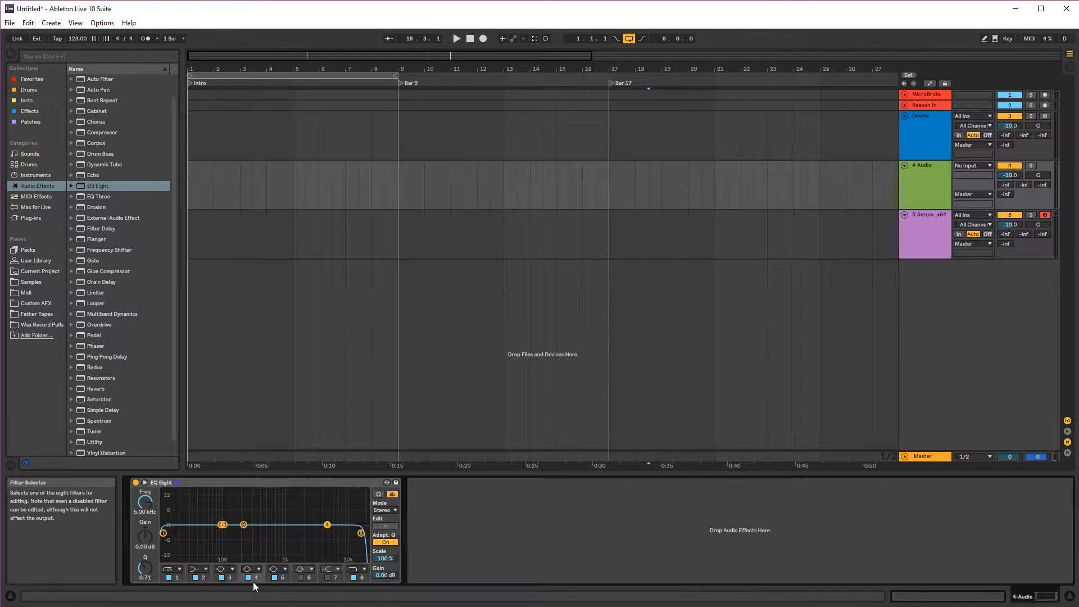
{"action": "left_click_drag", "start_coordinate": [147, 507], "coordinate": [147, 520]}
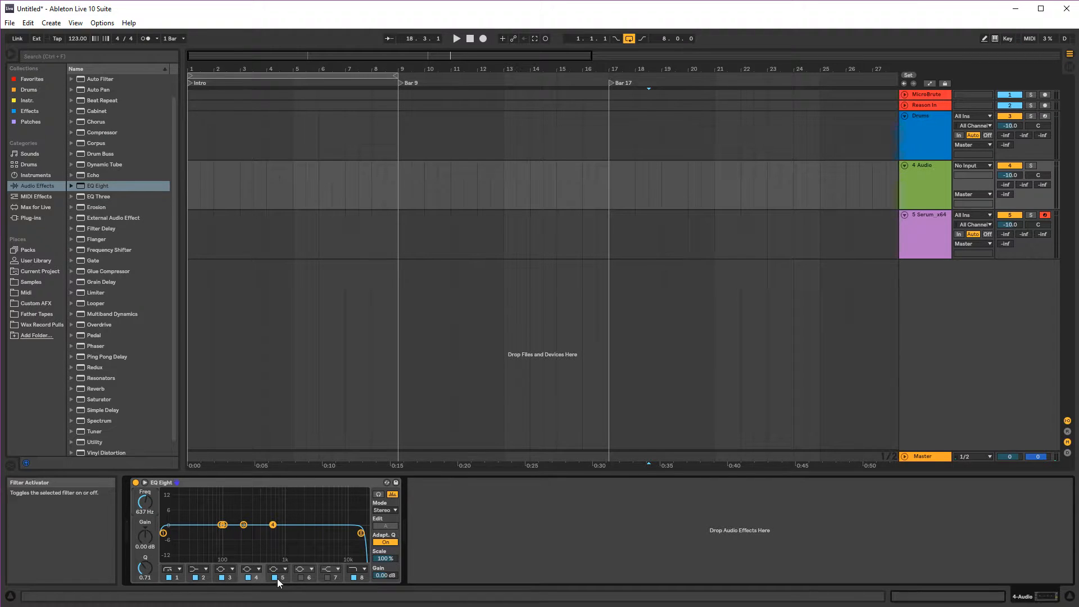
{"action": "left_click", "coordinate": [197, 570]}
{"action": "left_click_drag", "start_coordinate": [149, 509], "coordinate": [149, 483]}
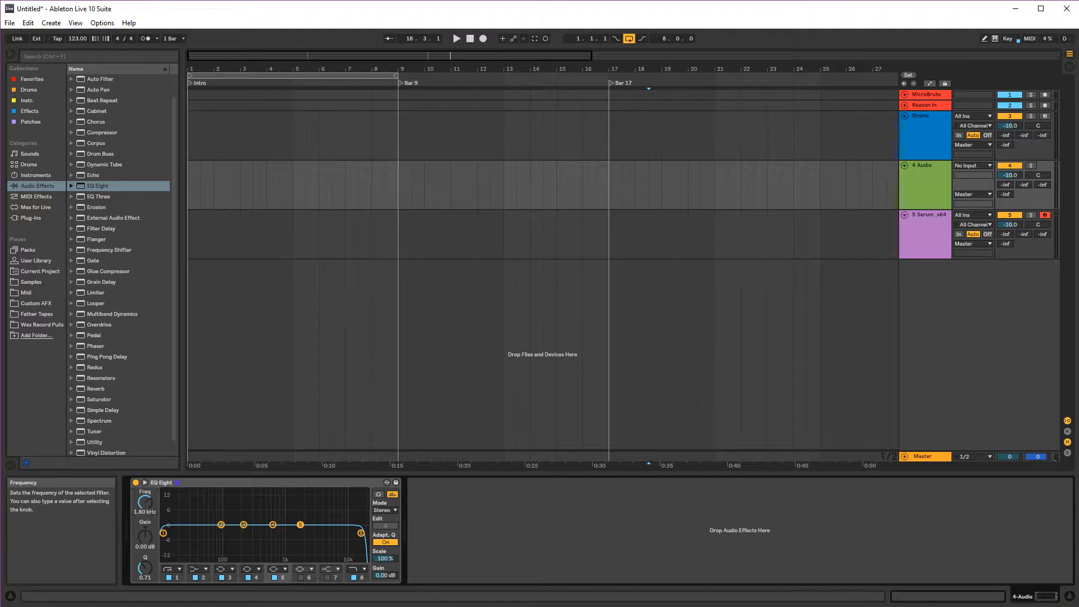
- Turn on EQ Eight's filters 6 and 7 and set their frequencies to about 5.08 kHz and 6.48 kHz
{"action": "left_click", "coordinate": [301, 577]}
{"action": "left_click_drag", "start_coordinate": [145, 502], "coordinate": [145, 513]}
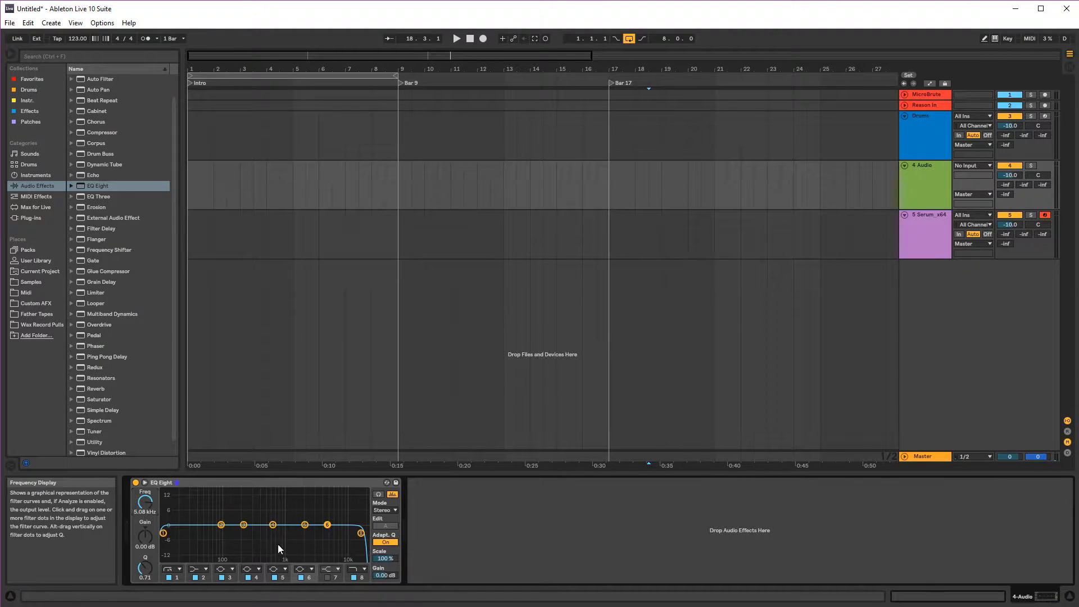
{"action": "left_click", "coordinate": [326, 577]}
{"action": "left_click_drag", "start_coordinate": [152, 509], "coordinate": [152, 501]}
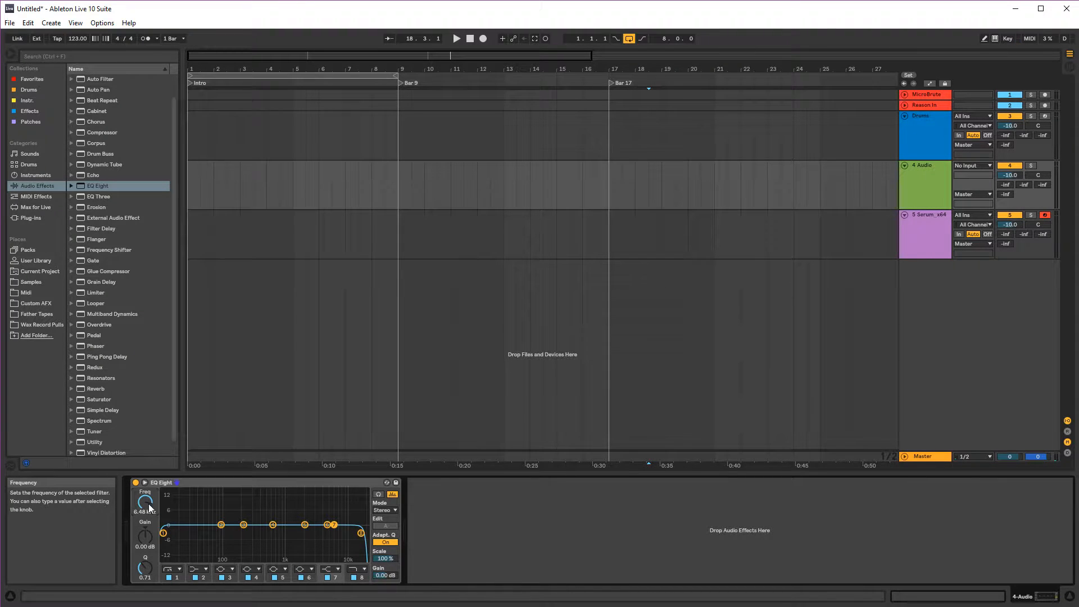
- Turn off EQ Eight's filters 7, 6, 5, 4 and 3, and select filter 2
{"action": "left_click", "coordinate": [328, 577]}
{"action": "left_click", "coordinate": [304, 577]}
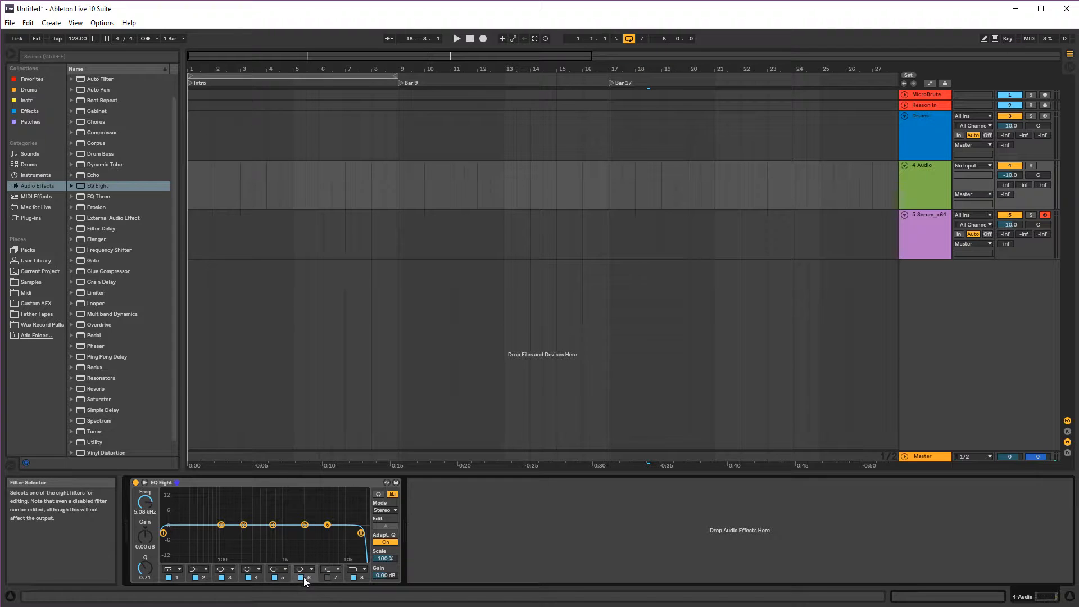
{"action": "left_click", "coordinate": [302, 578]}
{"action": "left_click", "coordinate": [274, 577]}
{"action": "left_click", "coordinate": [248, 578]}
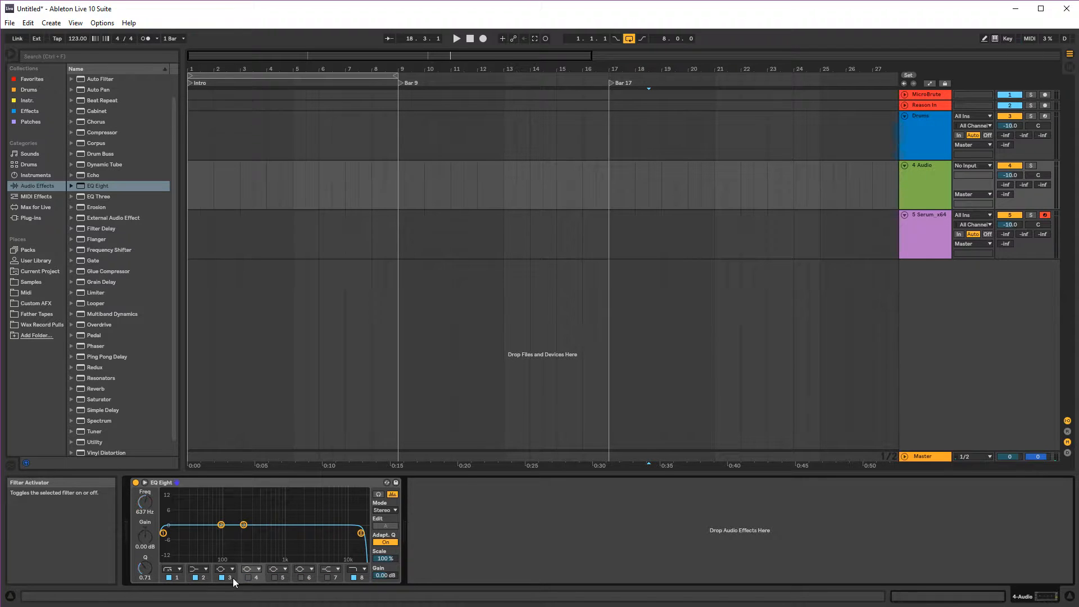
{"action": "left_click", "coordinate": [222, 577]}
{"action": "left_click", "coordinate": [200, 578]}
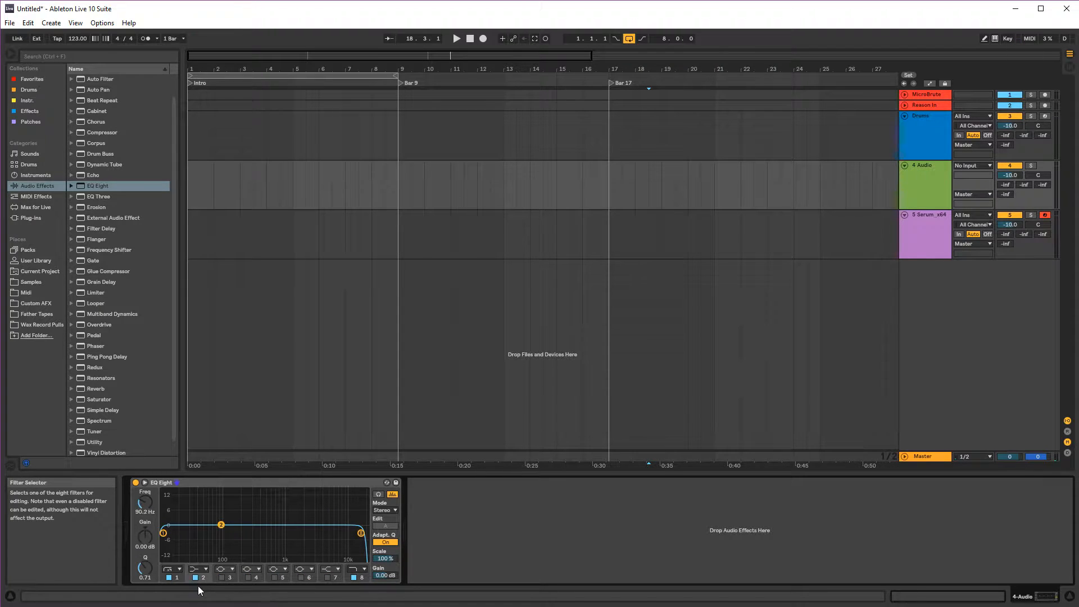
- Turn off EQ Eight's filter 2 and copy the device onto the Serum track, between Serum and Utility
{"action": "left_click", "coordinate": [196, 578]}
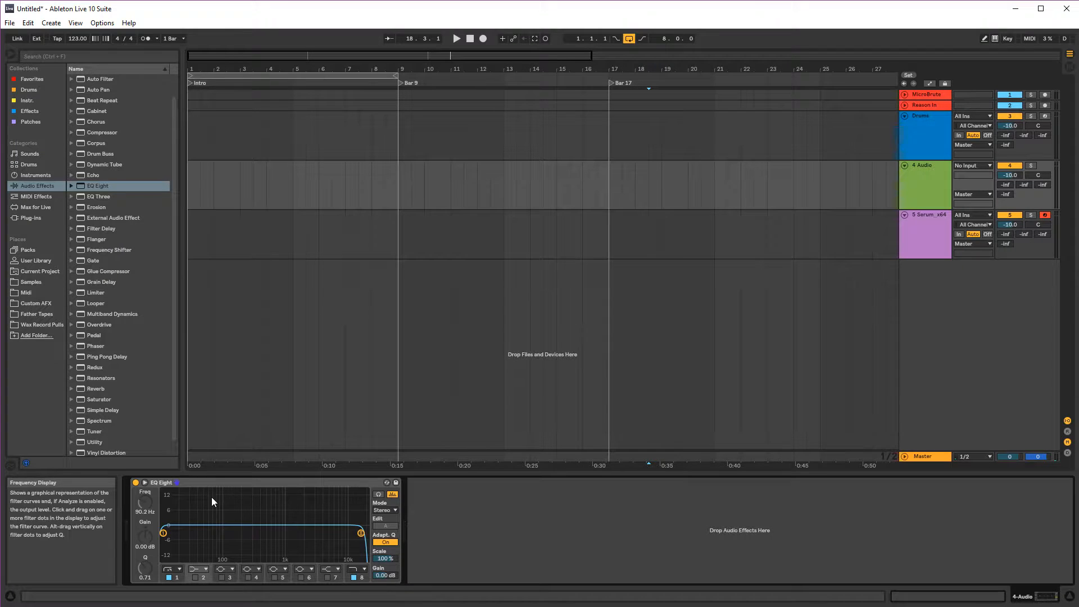
{"action": "left_click", "coordinate": [247, 482]}
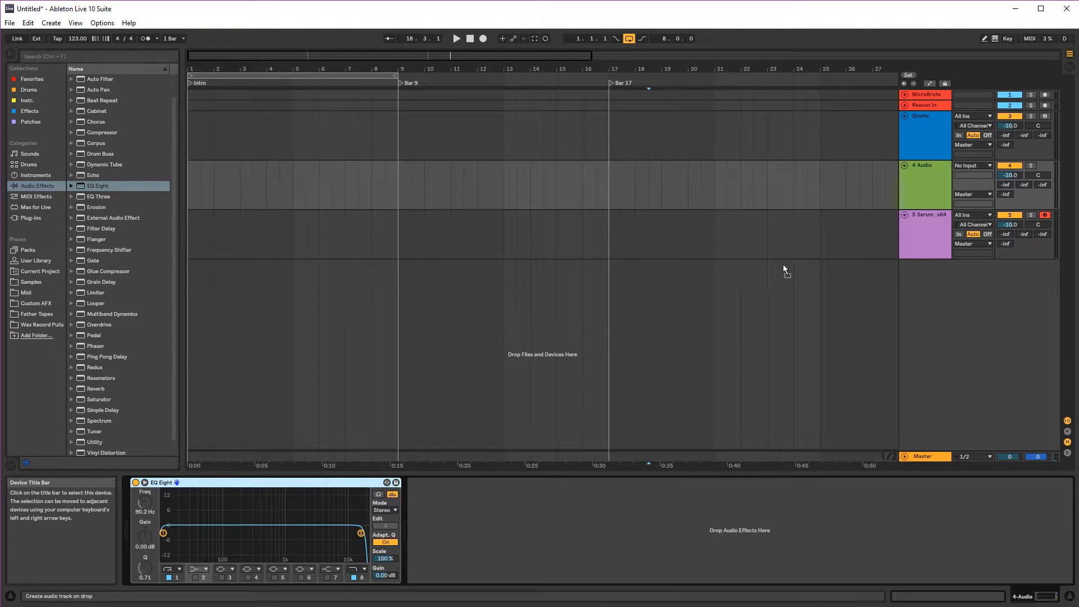
{"action": "left_click", "coordinate": [927, 229]}
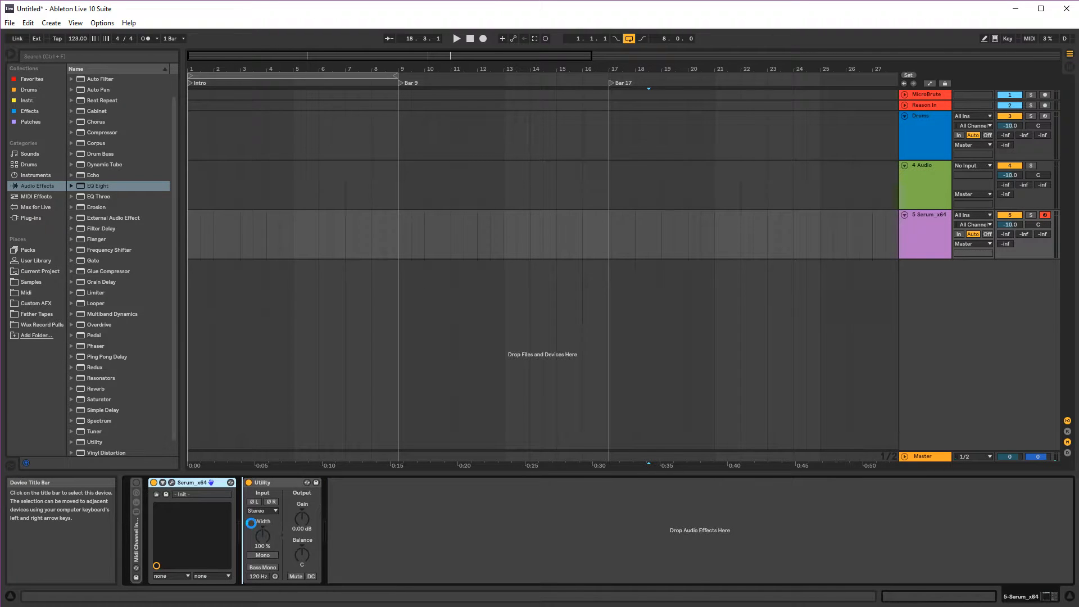
{"action": "key", "text": "ctrl+v"}
- Replace the Serum instrument with Wavetable from the Instr. collection and fold the track's EQ Eight
{"action": "left_click", "coordinate": [198, 485]}
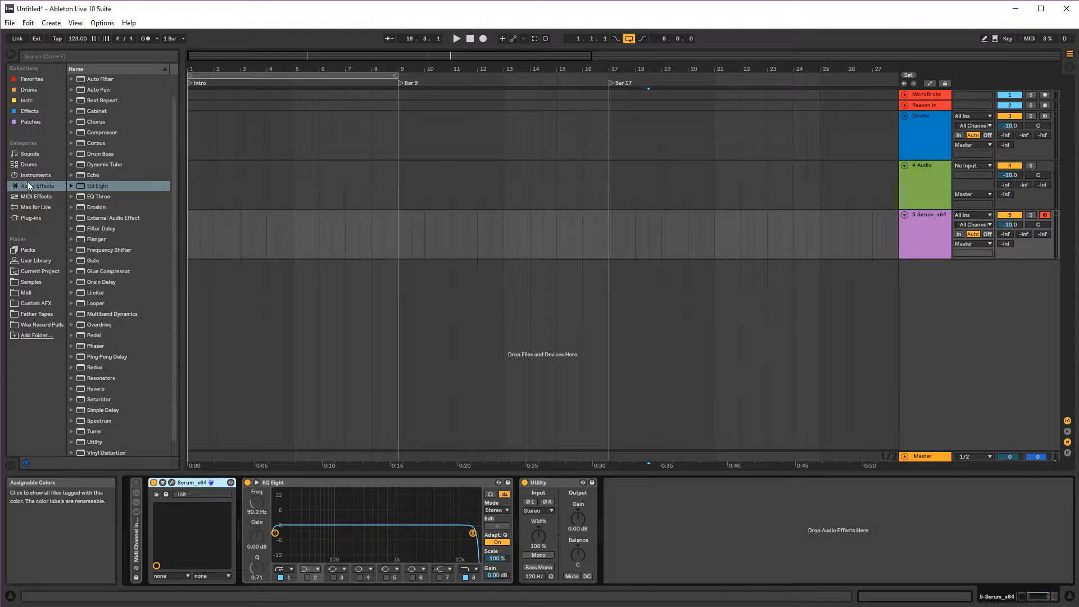
{"action": "left_click", "coordinate": [26, 101]}
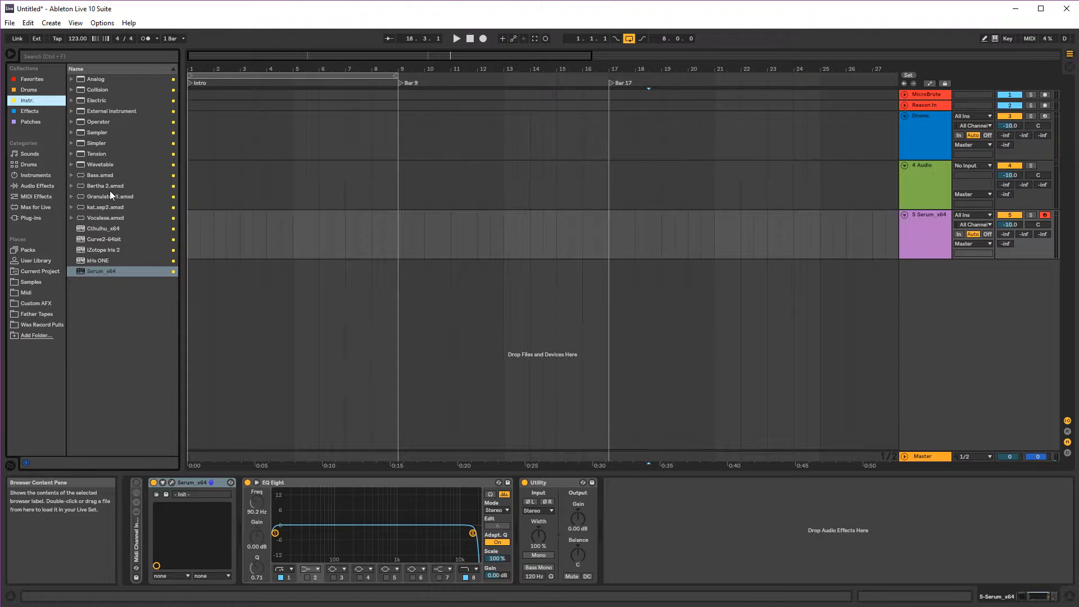
{"action": "double_click", "coordinate": [96, 164]}
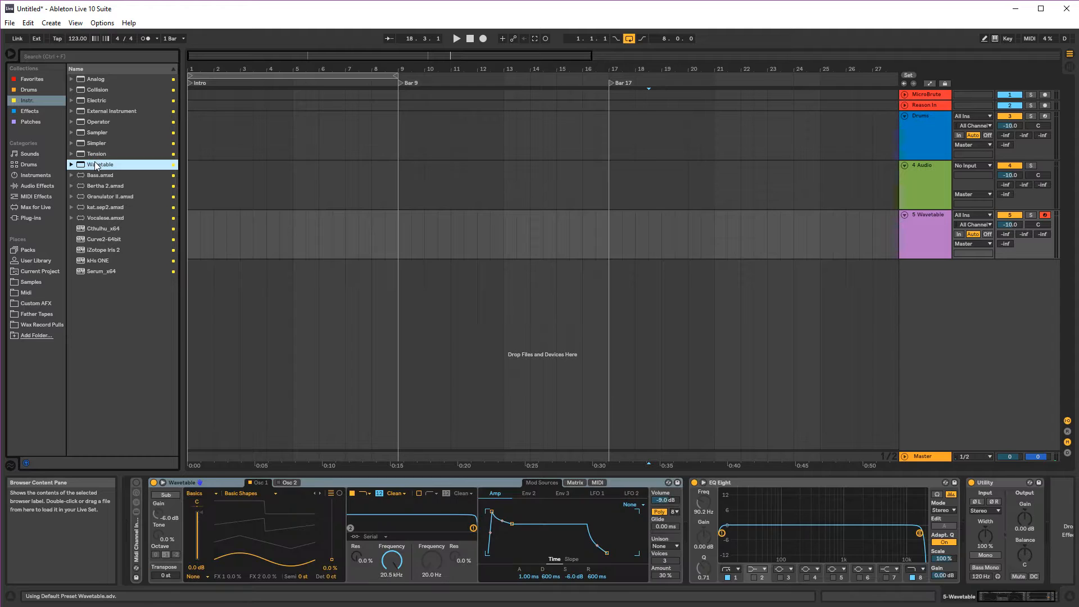
{"action": "double_click", "coordinate": [781, 484]}
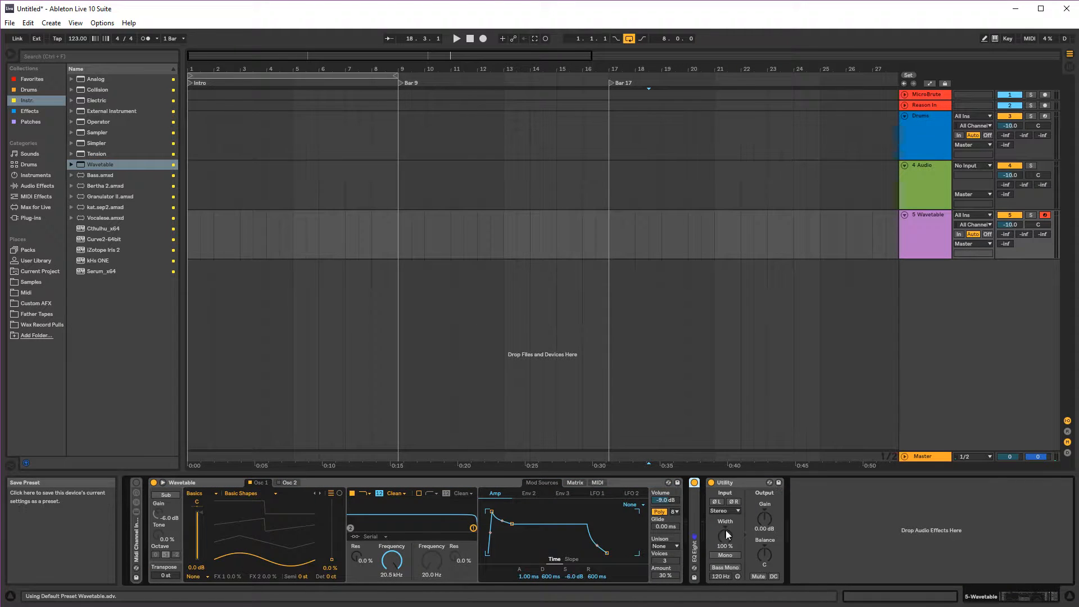
{"action": "left_click", "coordinate": [832, 499]}
- Rename the EQ Eight on the Wavetable track to "Track EQ" and leave the device folded
{"action": "left_click", "coordinate": [932, 195]}
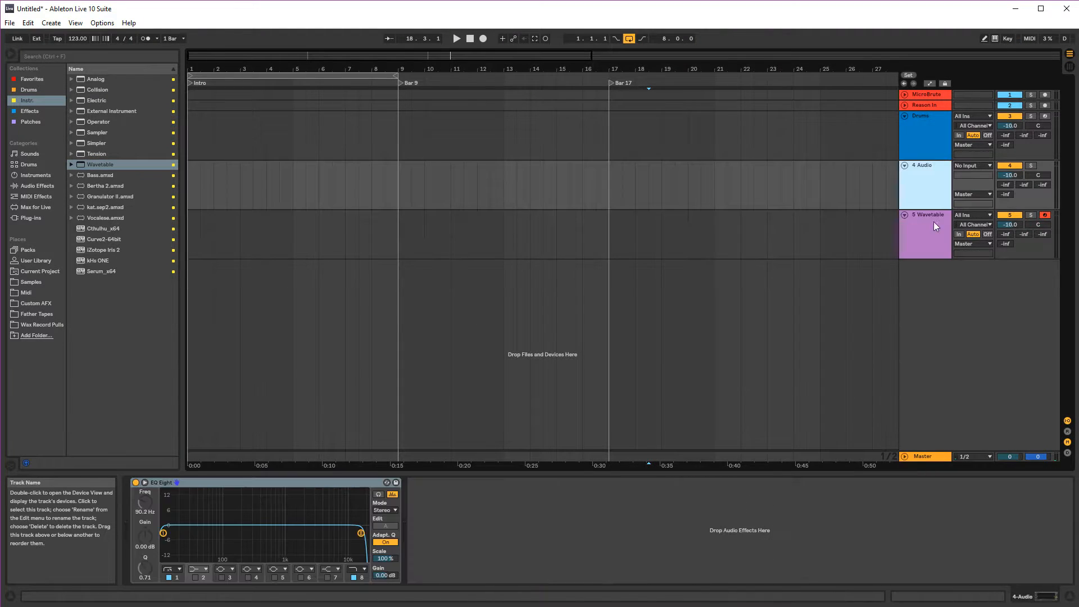
{"action": "left_click", "coordinate": [932, 234]}
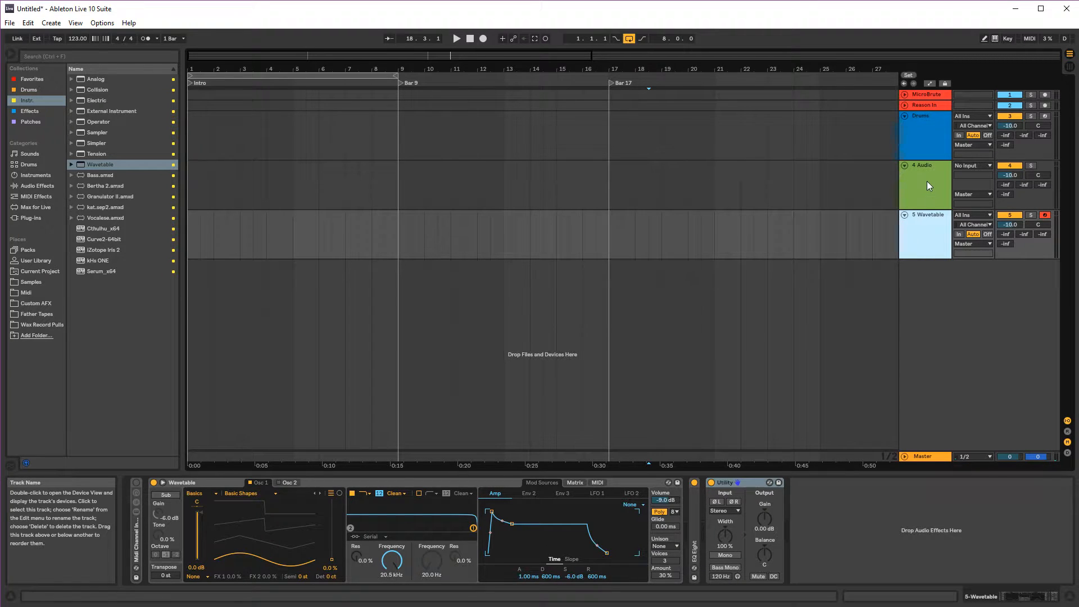
{"action": "left_click", "coordinate": [696, 548]}
{"action": "right_click", "coordinate": [696, 548]}
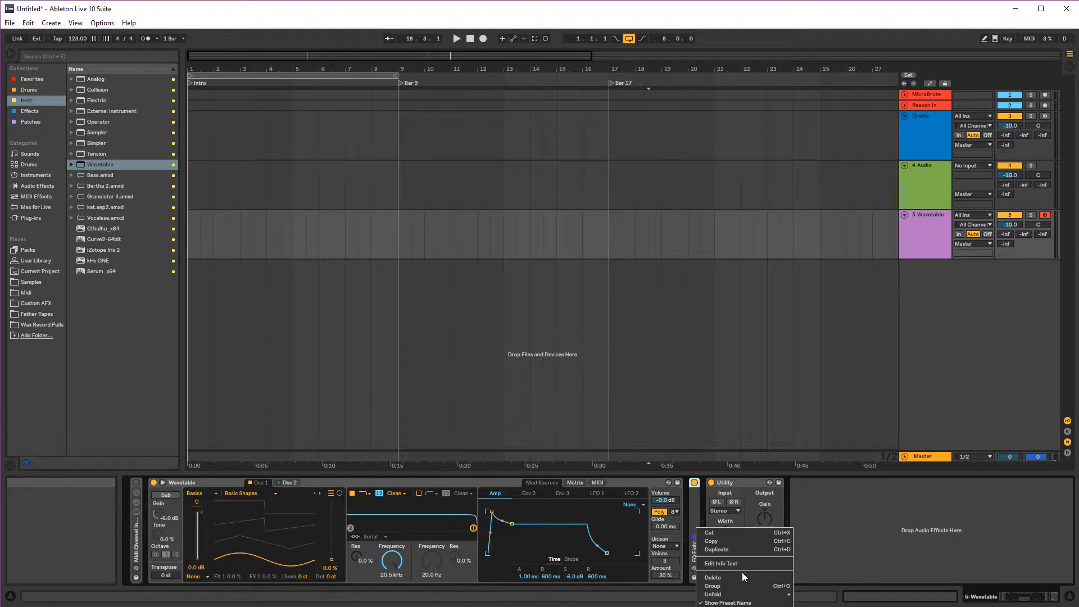
{"action": "left_click", "coordinate": [847, 565]}
{"action": "double_click", "coordinate": [694, 524]}
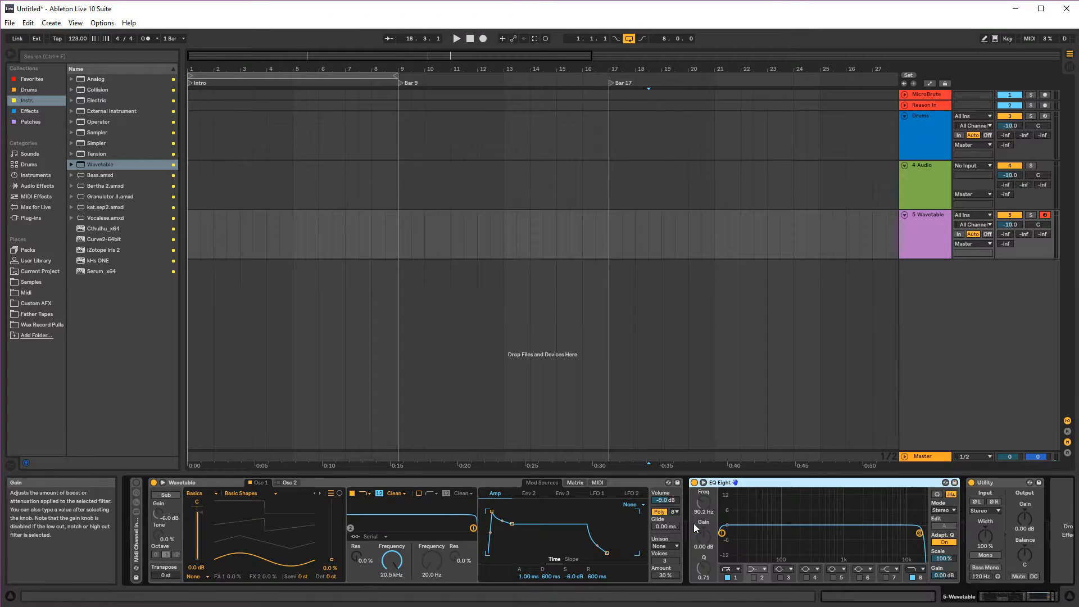
{"action": "right_click", "coordinate": [730, 484]}
{"action": "left_click", "coordinate": [782, 519]}
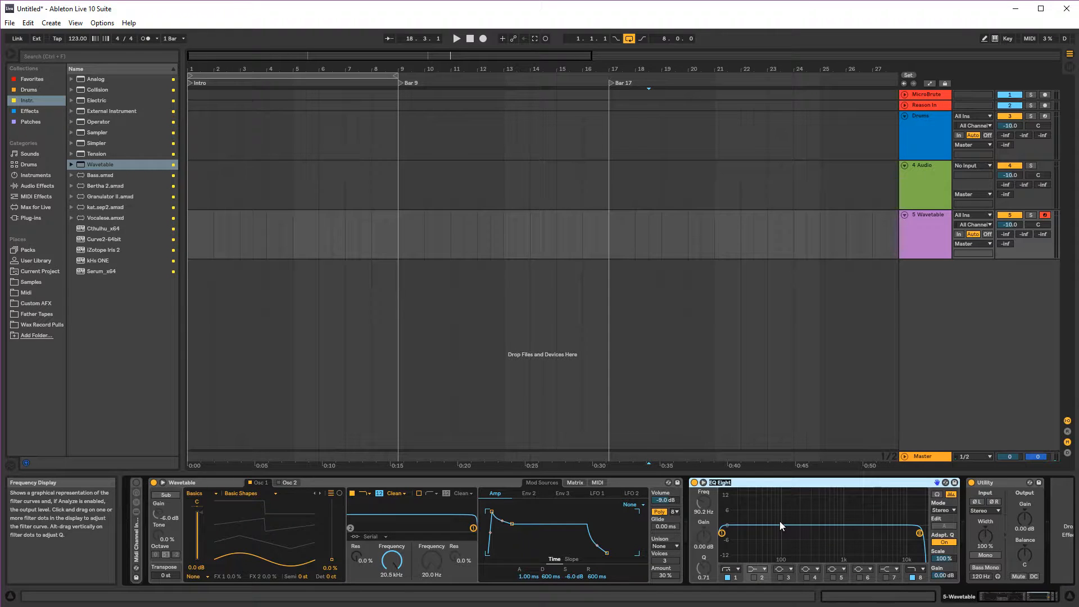
{"action": "type", "text": "Track EQ"}
{"action": "key", "text": "Return"}
{"action": "double_click", "coordinate": [887, 482]}
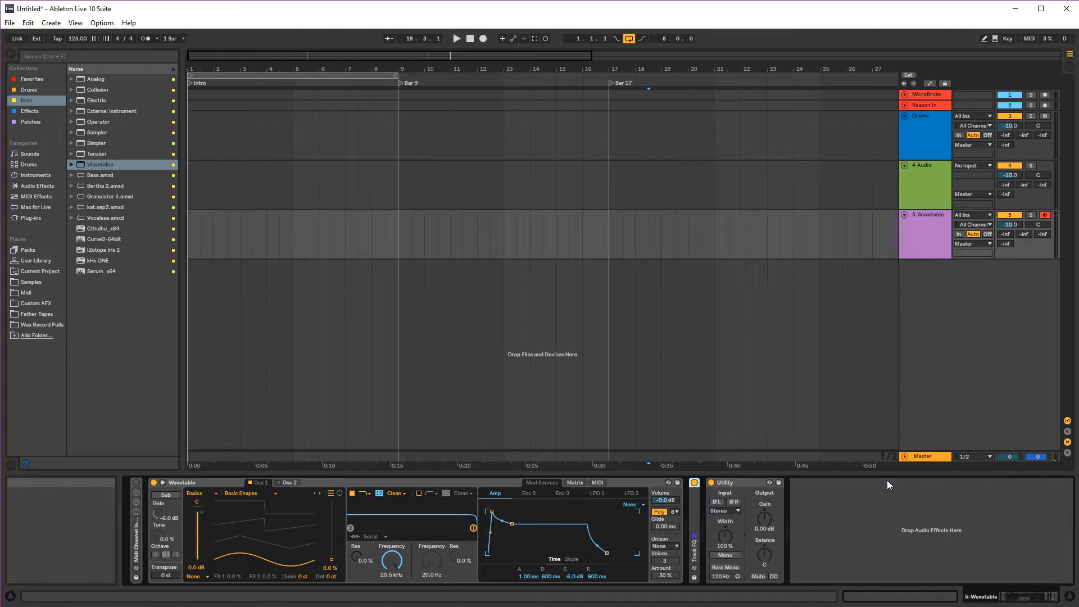
- Save the Wavetable track with its device chain as the default MIDI track
{"action": "left_click", "coordinate": [748, 485]}
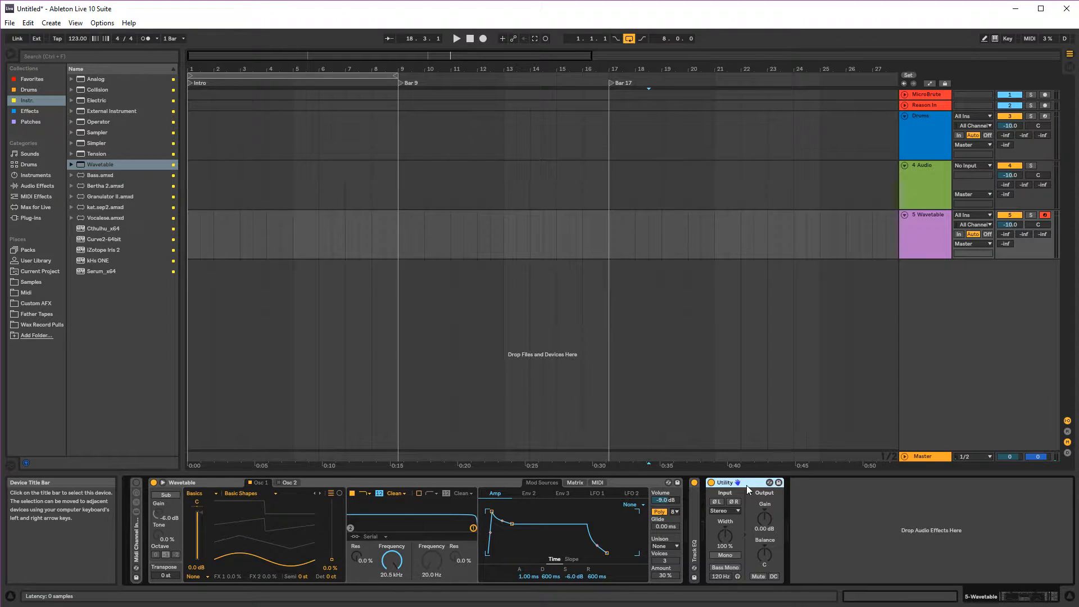
{"action": "left_click", "coordinate": [402, 483]}
{"action": "left_click", "coordinate": [694, 511]}
{"action": "left_click", "coordinate": [492, 481]}
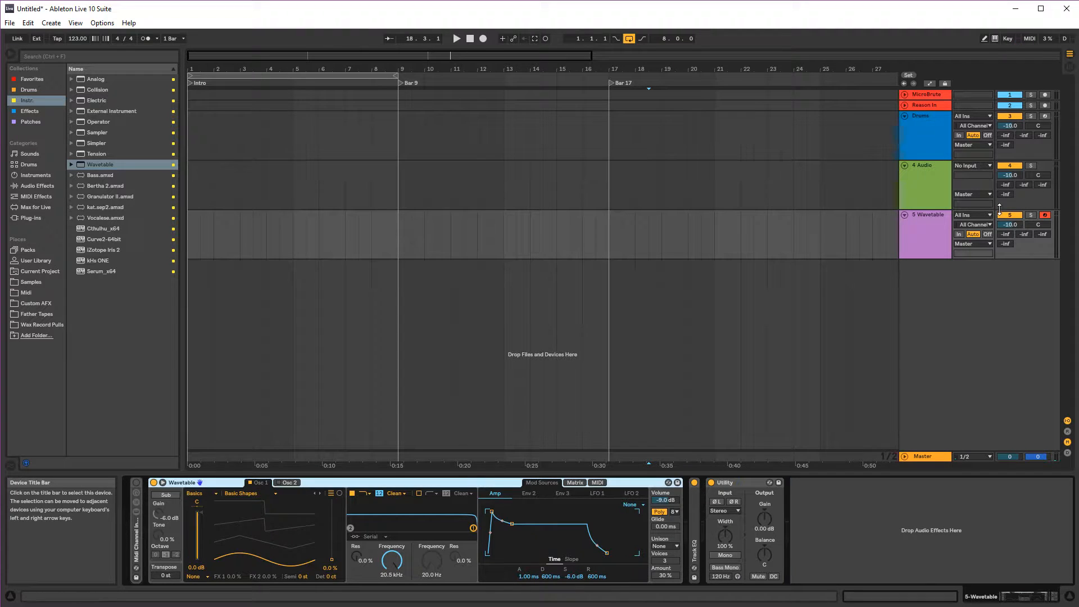
{"action": "left_click", "coordinate": [916, 221]}
{"action": "right_click", "coordinate": [916, 221]}
{"action": "left_click", "coordinate": [980, 437]}
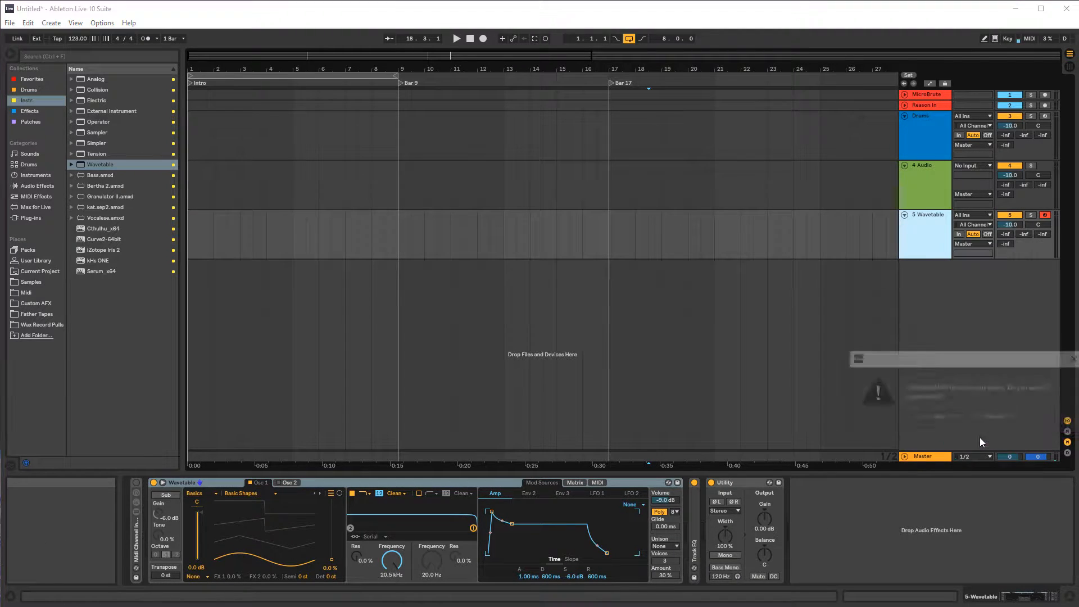
{"action": "left_click", "coordinate": [926, 420]}
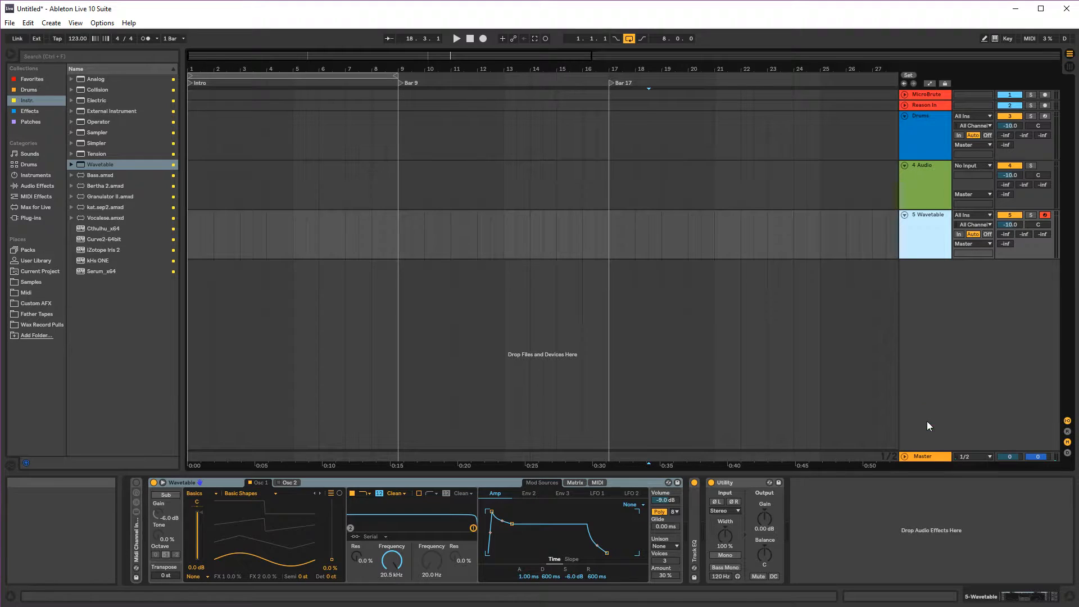
- Add a Utility audio effect after EQ Eight on the 4 Audio track
{"action": "left_click", "coordinate": [926, 189]}
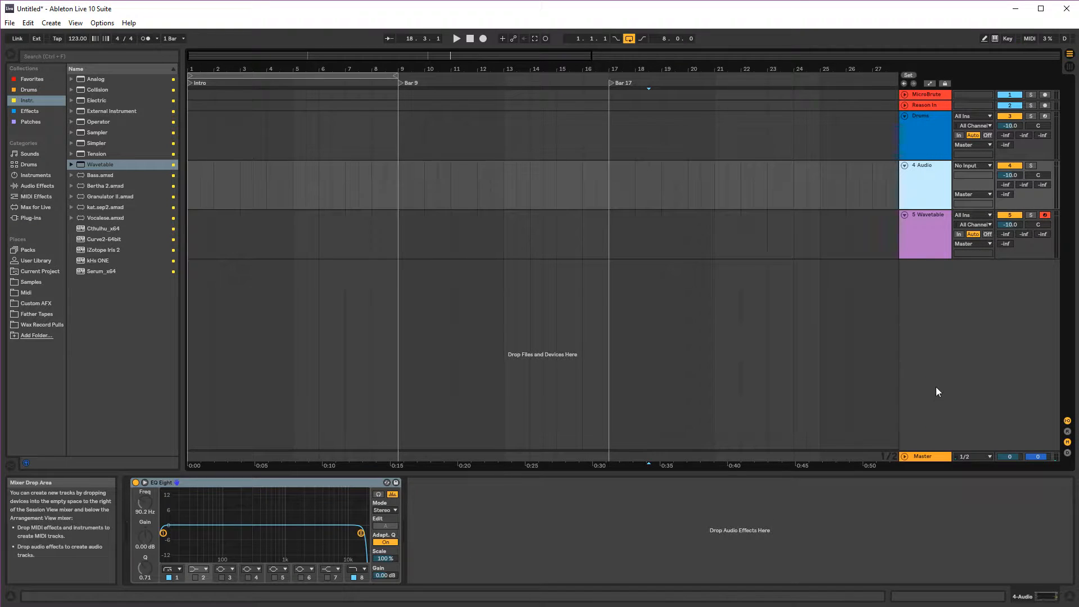
{"action": "left_click", "coordinate": [295, 484]}
{"action": "right_click", "coordinate": [909, 195]}
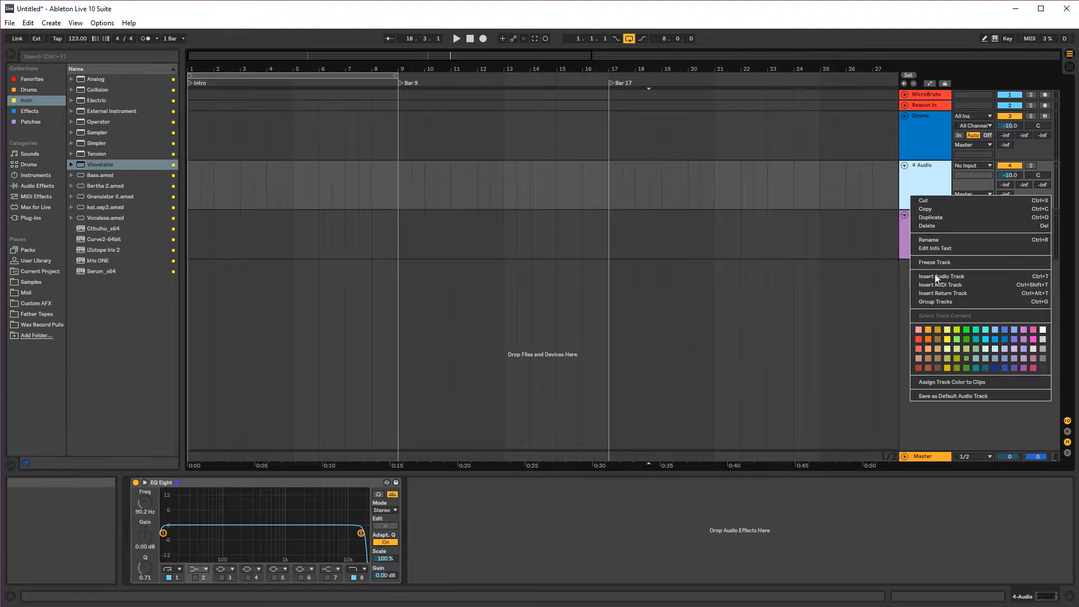
{"action": "left_click", "coordinate": [667, 518]}
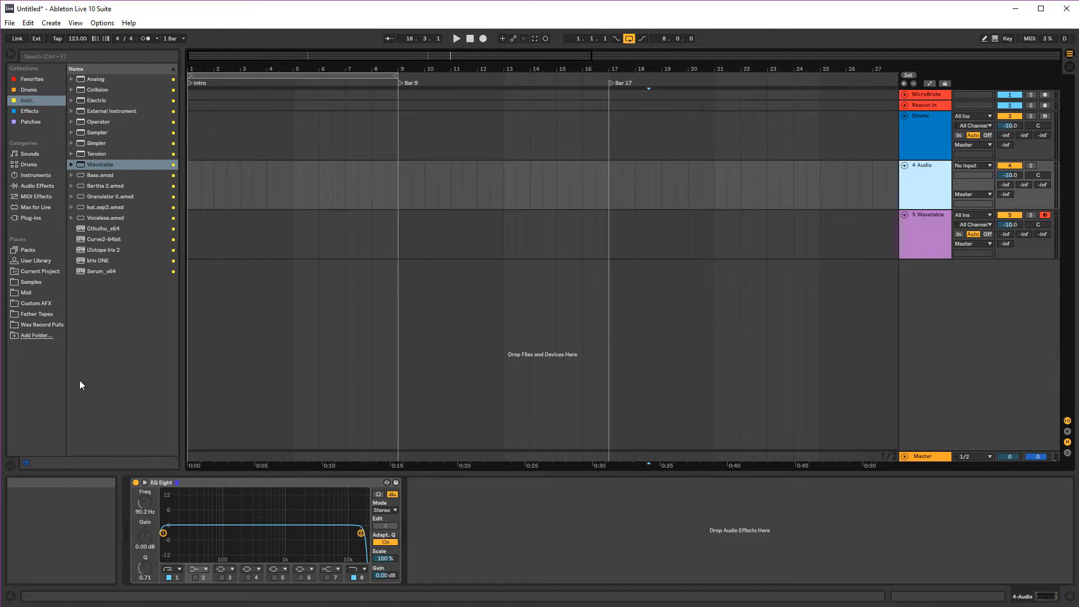
{"action": "left_click", "coordinate": [32, 185]}
{"action": "scroll", "coordinate": [107, 342], "scroll_direction": "down", "scroll_amount": 1}
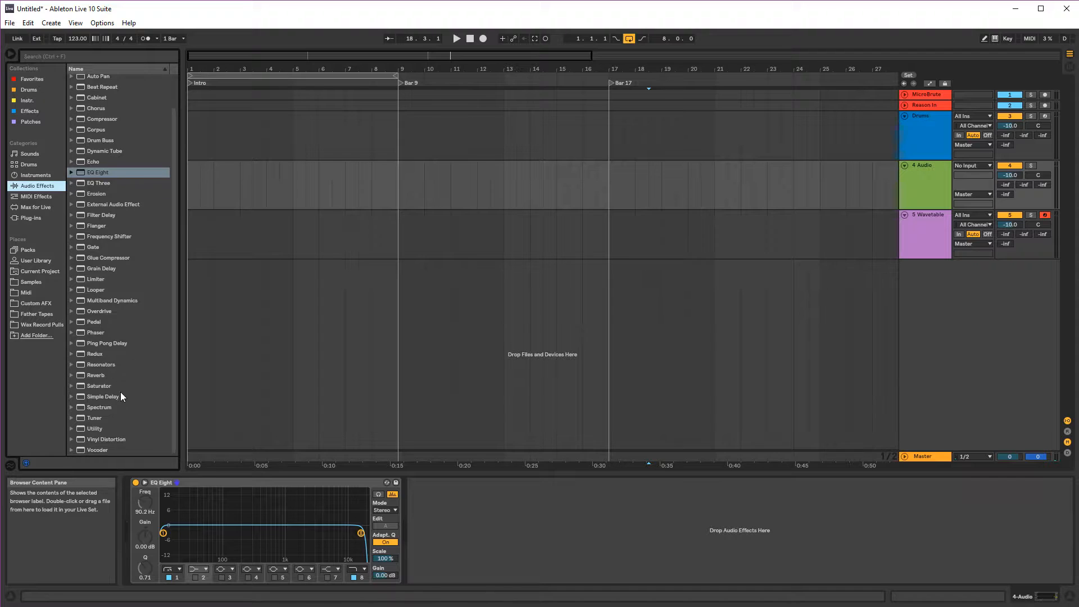
{"action": "left_click_drag", "start_coordinate": [104, 428], "coordinate": [447, 506]}
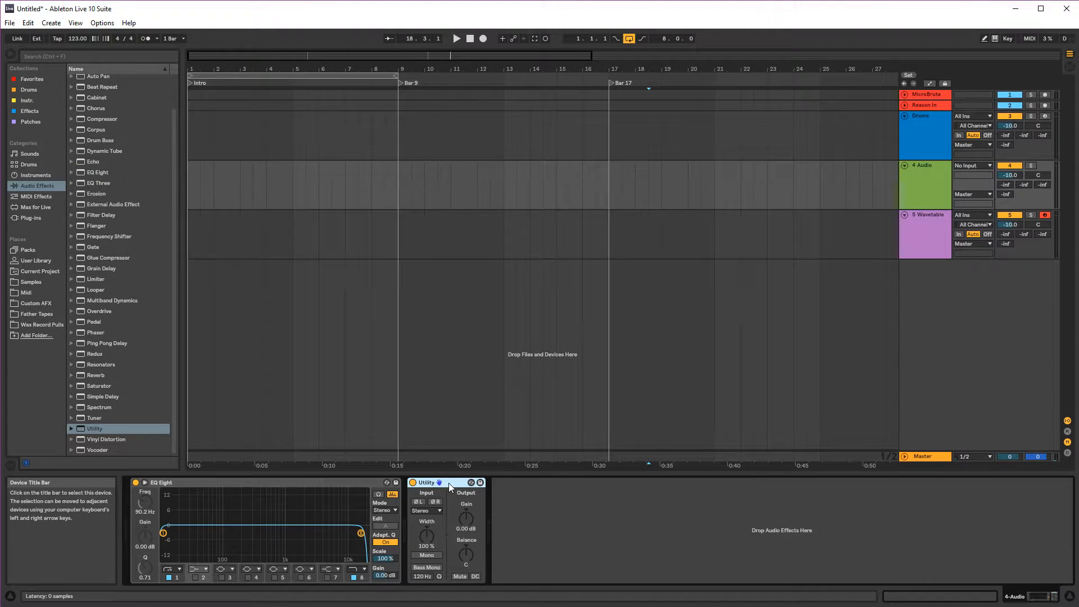
{"action": "left_click", "coordinate": [572, 545]}
- Save the 4 Audio track with EQ Eight and Utility as the default audio track
{"action": "left_click", "coordinate": [920, 185]}
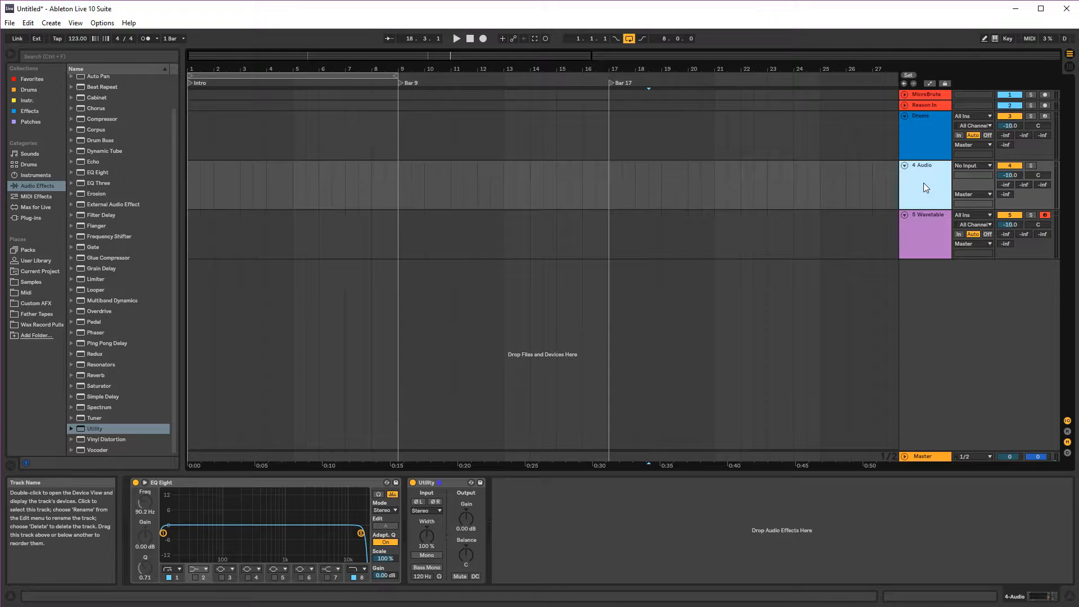
{"action": "right_click", "coordinate": [923, 183]}
{"action": "left_click", "coordinate": [977, 385]}
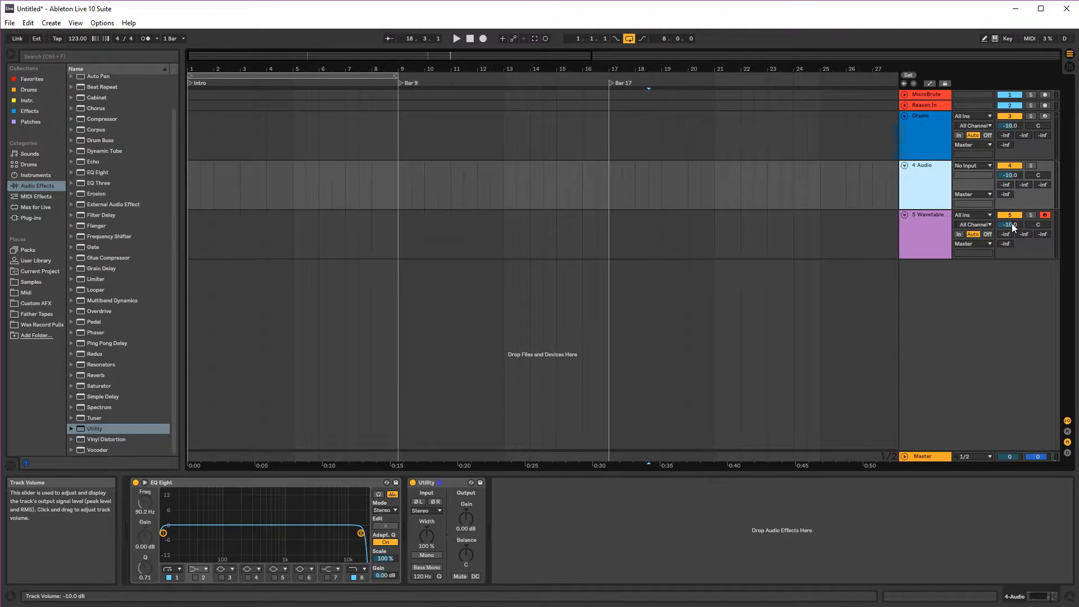
- Insert a test audio track below the Wavetable track to check the default device chain, and delete it
{"action": "left_click", "coordinate": [926, 235]}
{"action": "left_click", "coordinate": [1030, 419]}
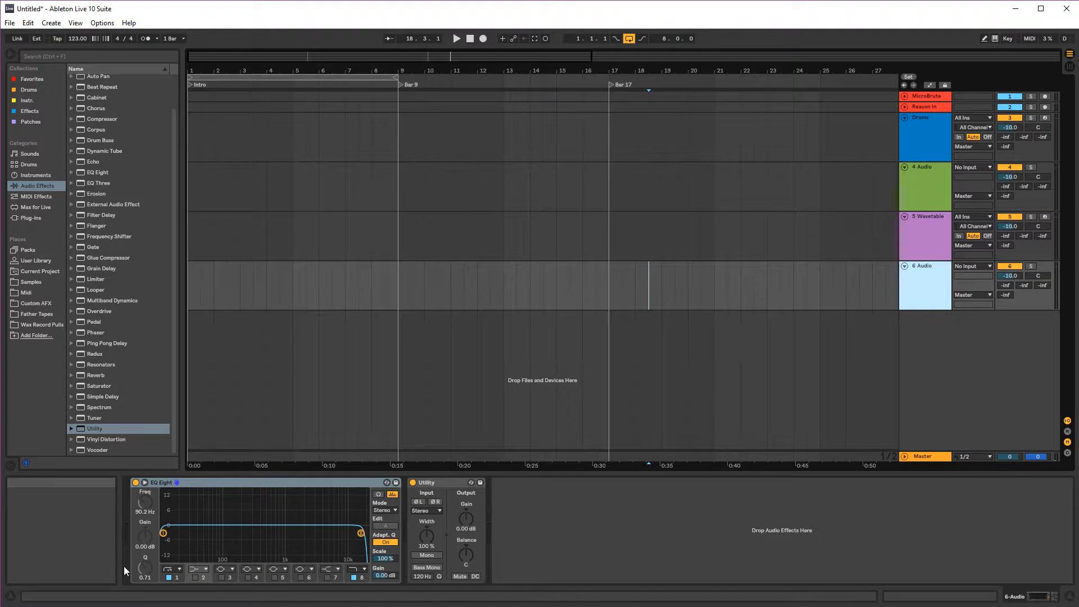
{"action": "left_click", "coordinate": [444, 487]}
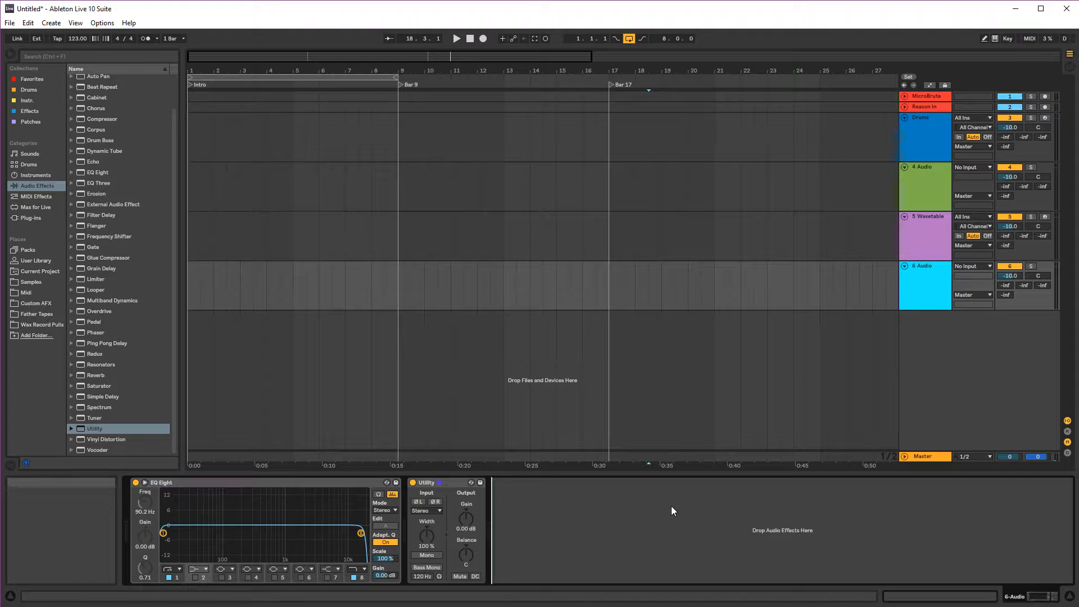
{"action": "left_click", "coordinate": [228, 488]}
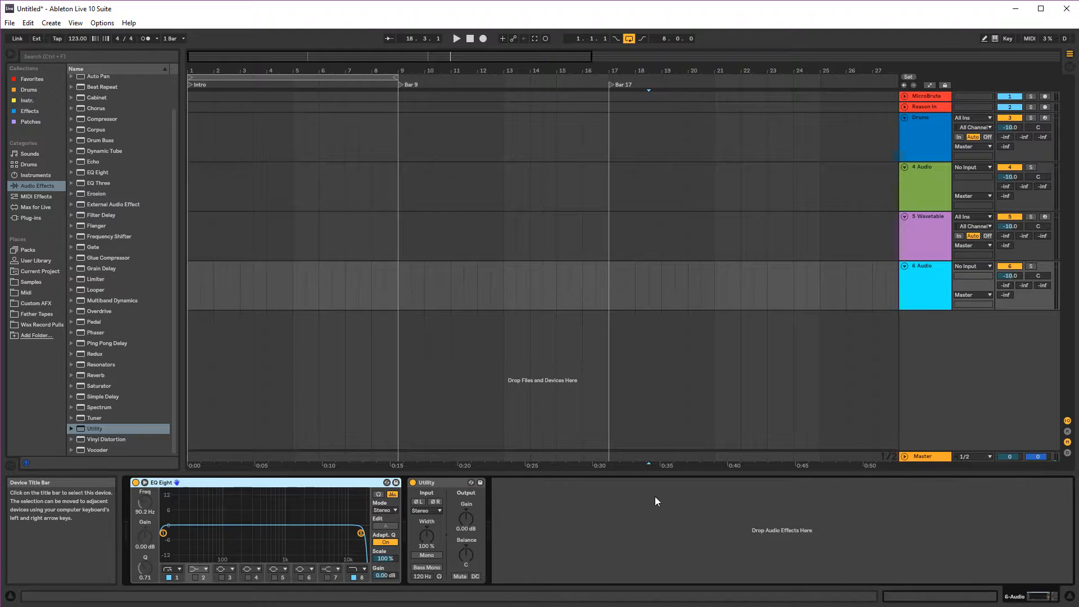
{"action": "left_click", "coordinate": [926, 287]}
{"action": "key", "text": "Up"}
{"action": "key", "text": "Down"}
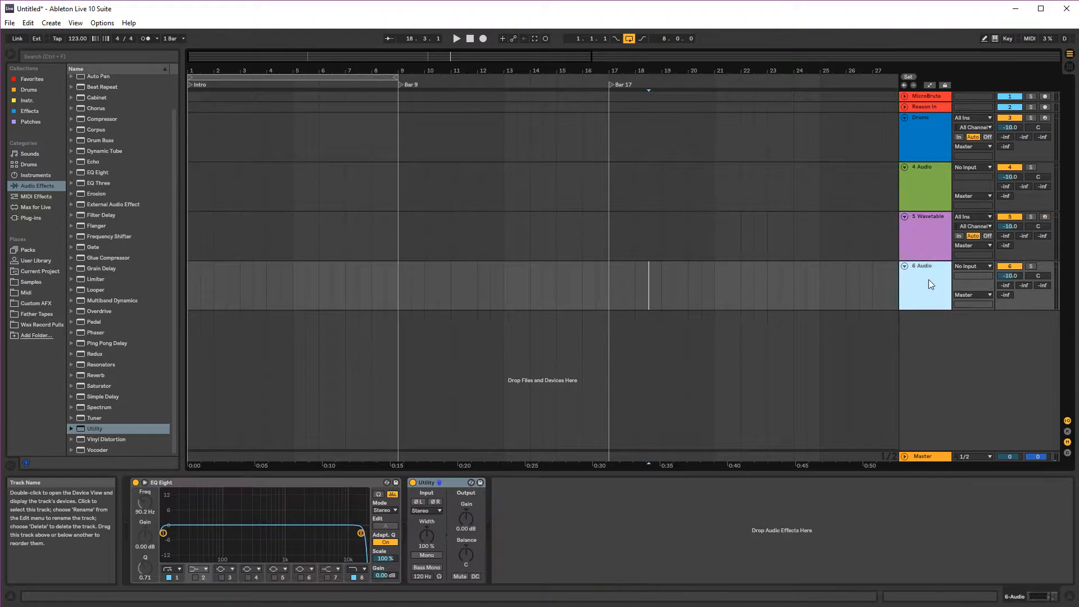
{"action": "key", "text": "Delete"}
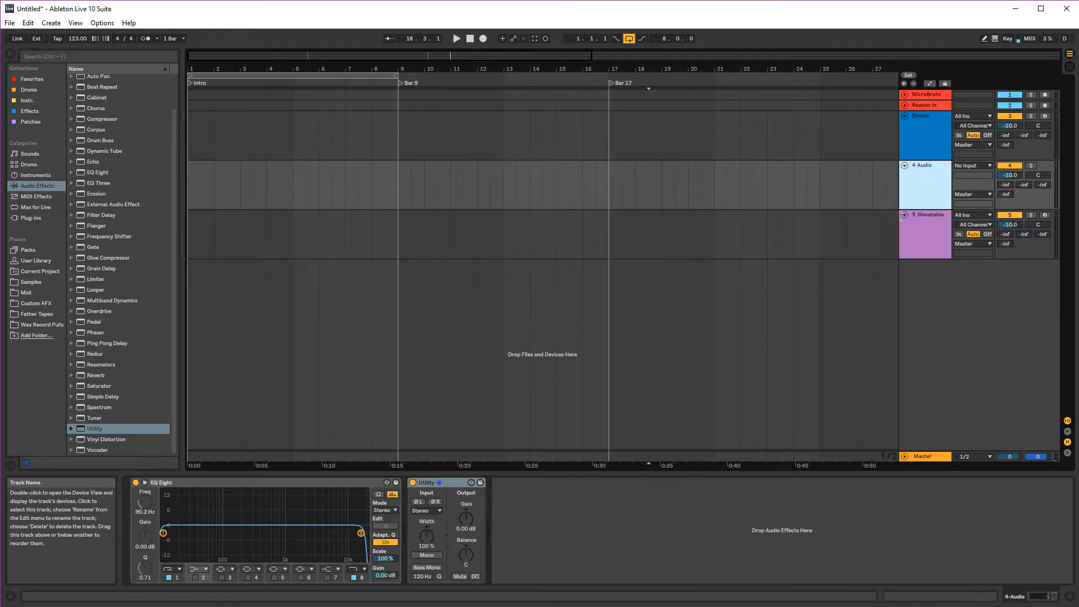
- Rename the EQ Eight device on the 4 Audio track to "Track EQ"
{"action": "right_click", "coordinate": [164, 483]}
{"action": "left_click", "coordinate": [213, 523]}
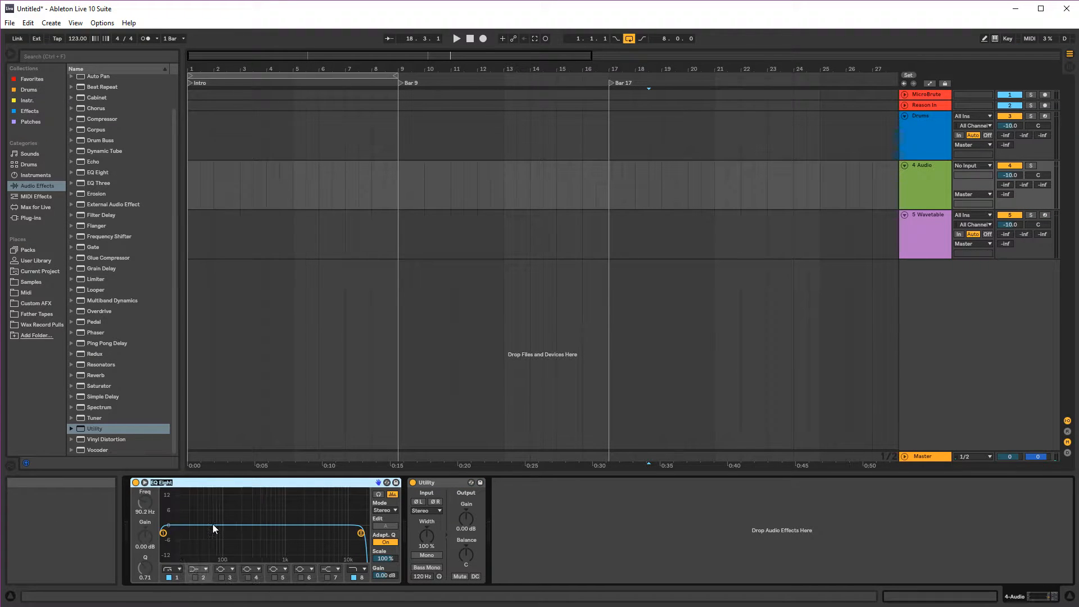
{"action": "type", "text": "EQ"}
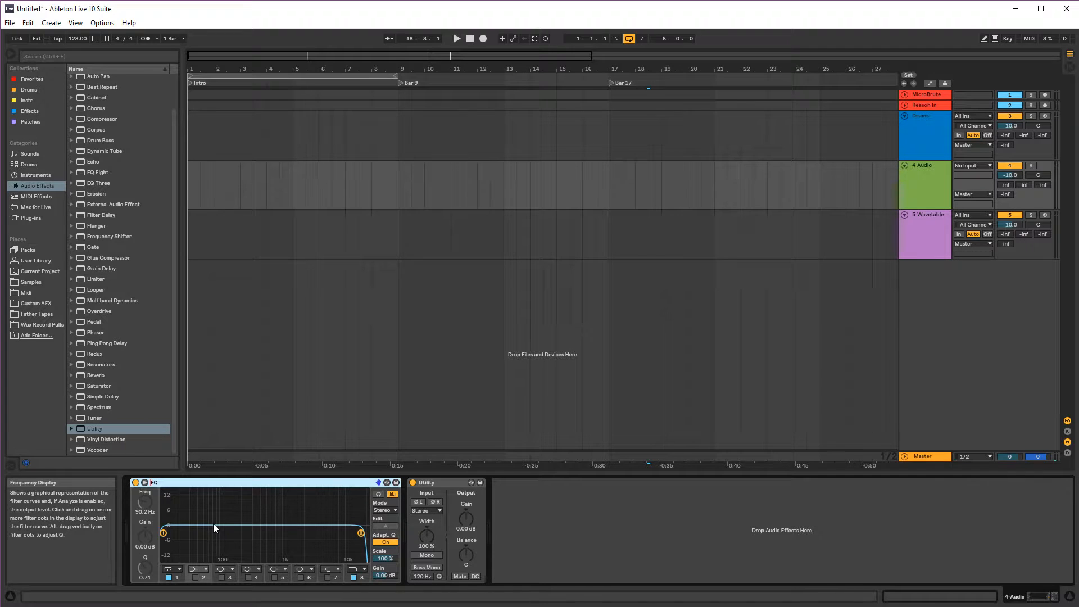
{"action": "type", "text": " ETrack"}
{"action": "left_click", "coordinate": [531, 578]}
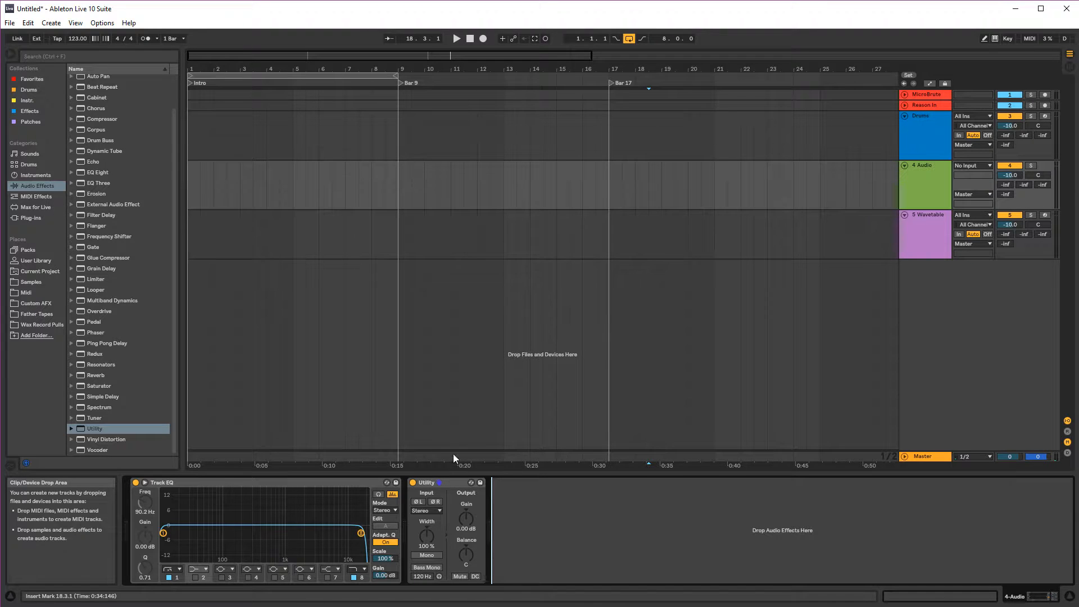
{"action": "left_click", "coordinate": [362, 484]}
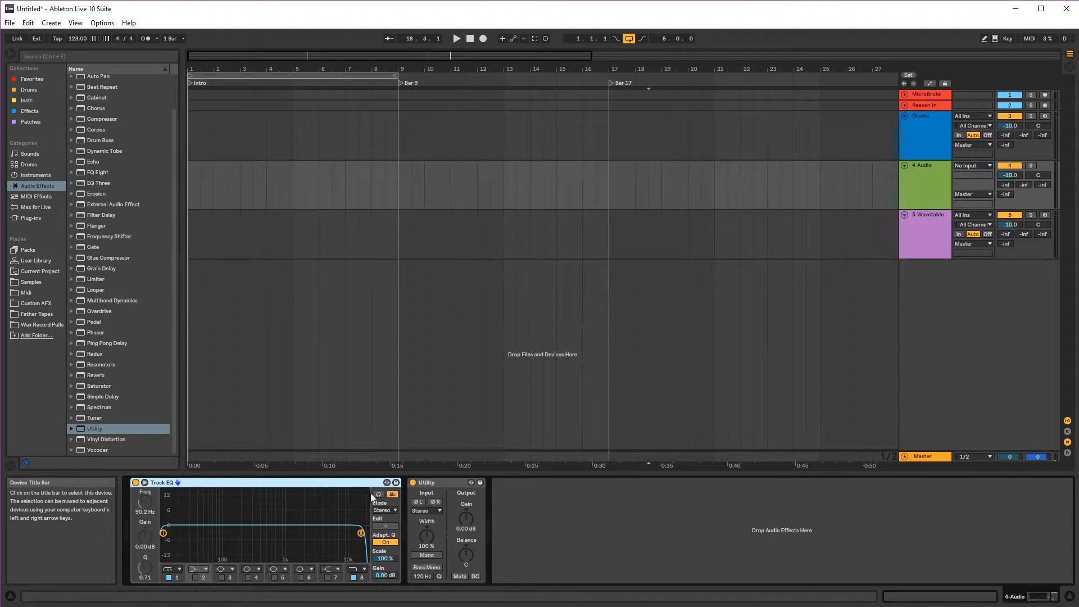
{"action": "left_click", "coordinate": [535, 540]}
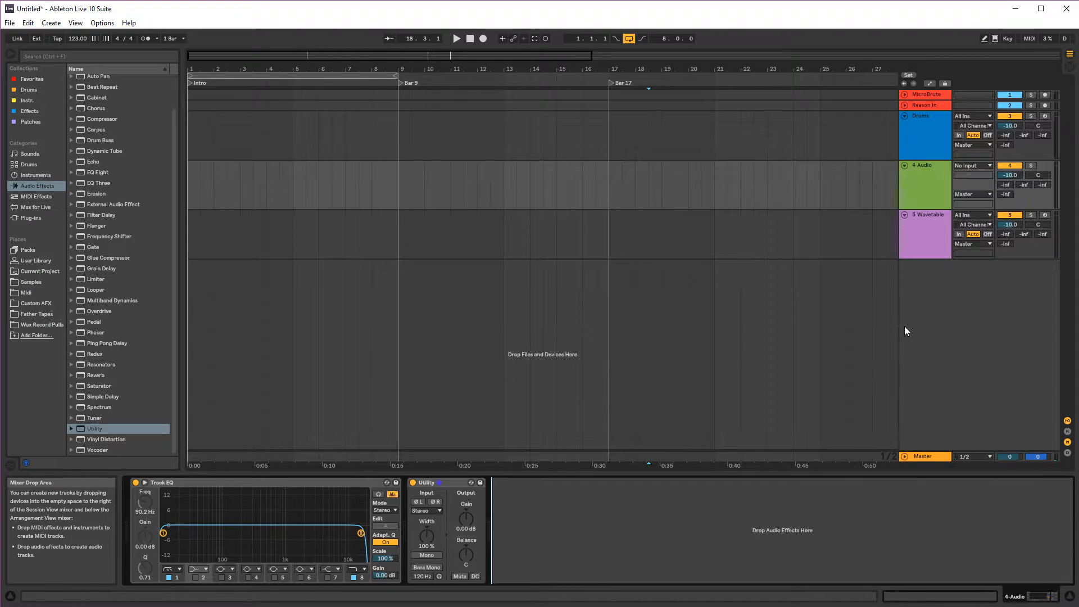
{"action": "left_click", "coordinate": [352, 479]}
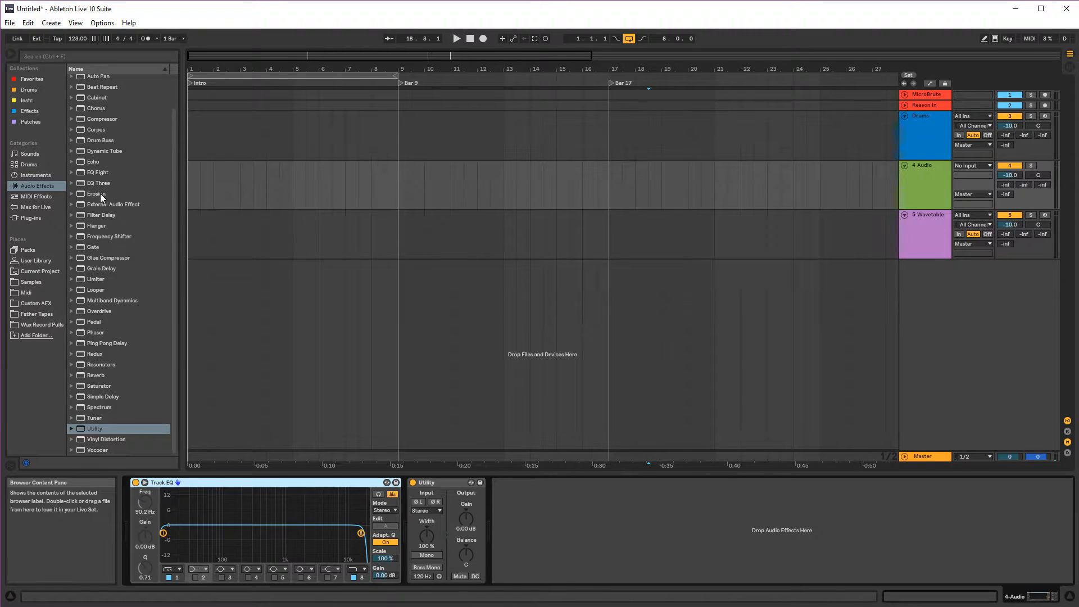
{"action": "left_click", "coordinate": [547, 506]}
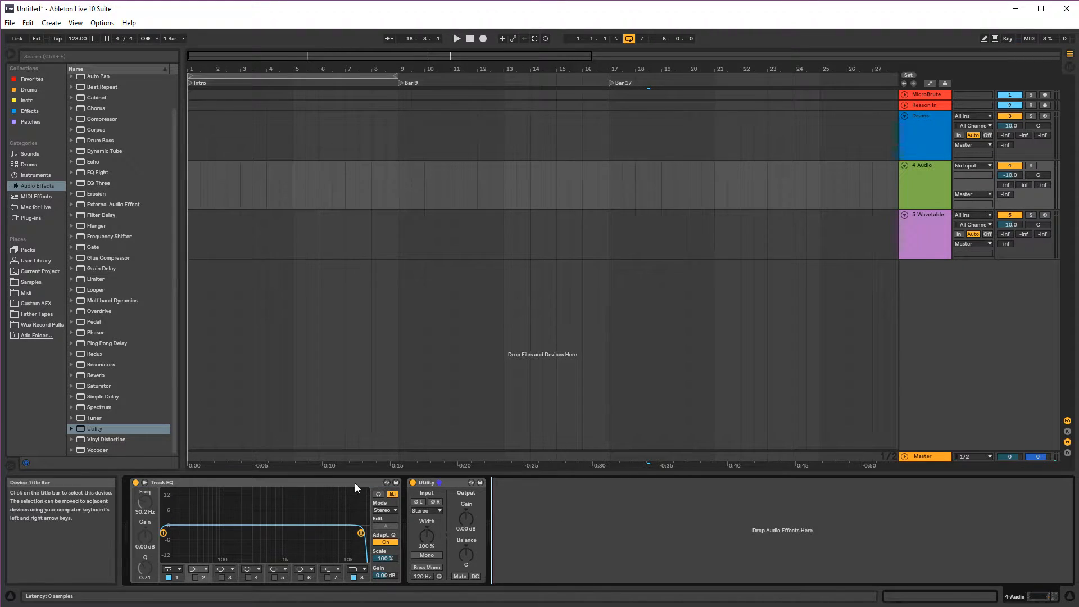
{"action": "left_click", "coordinate": [355, 484]}
{"action": "left_click", "coordinate": [573, 506]}
{"action": "left_click", "coordinate": [355, 487]}
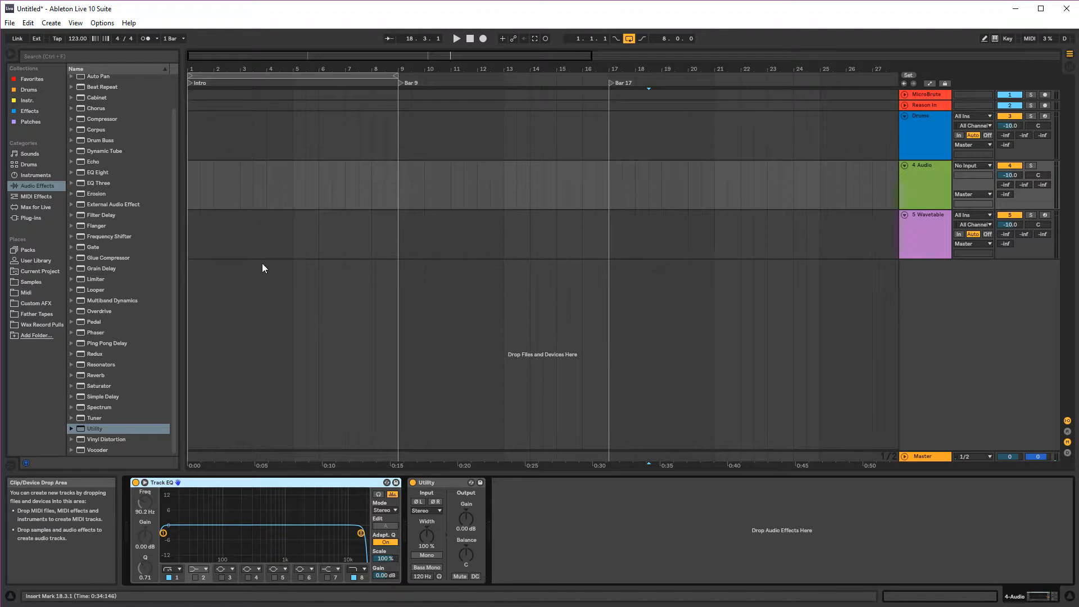
{"action": "left_click", "coordinate": [188, 233]}
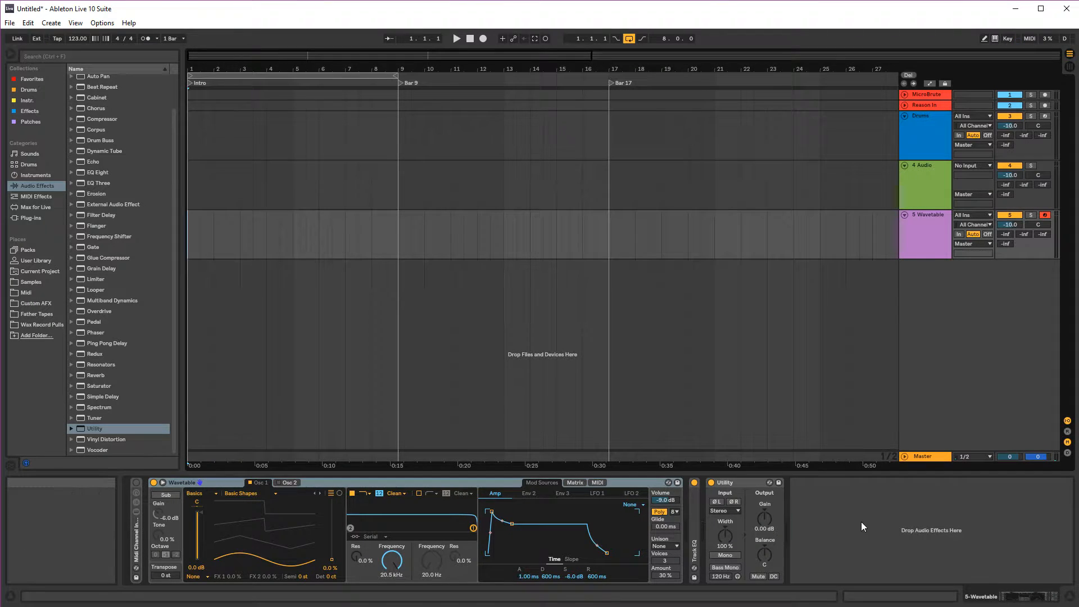
{"action": "left_click", "coordinate": [930, 190]}
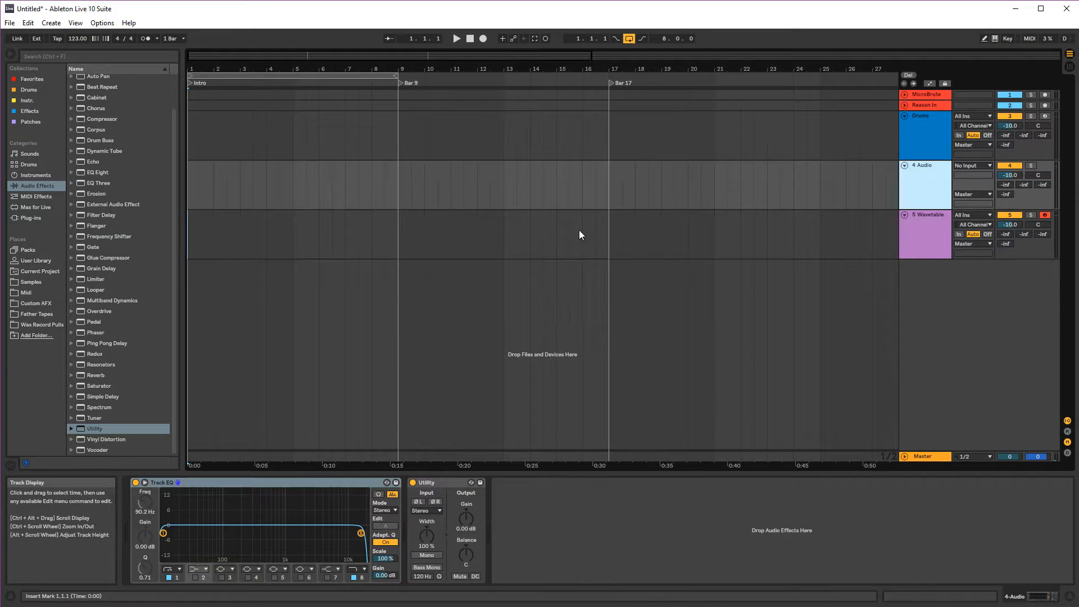
{"action": "left_click", "coordinate": [201, 483]}
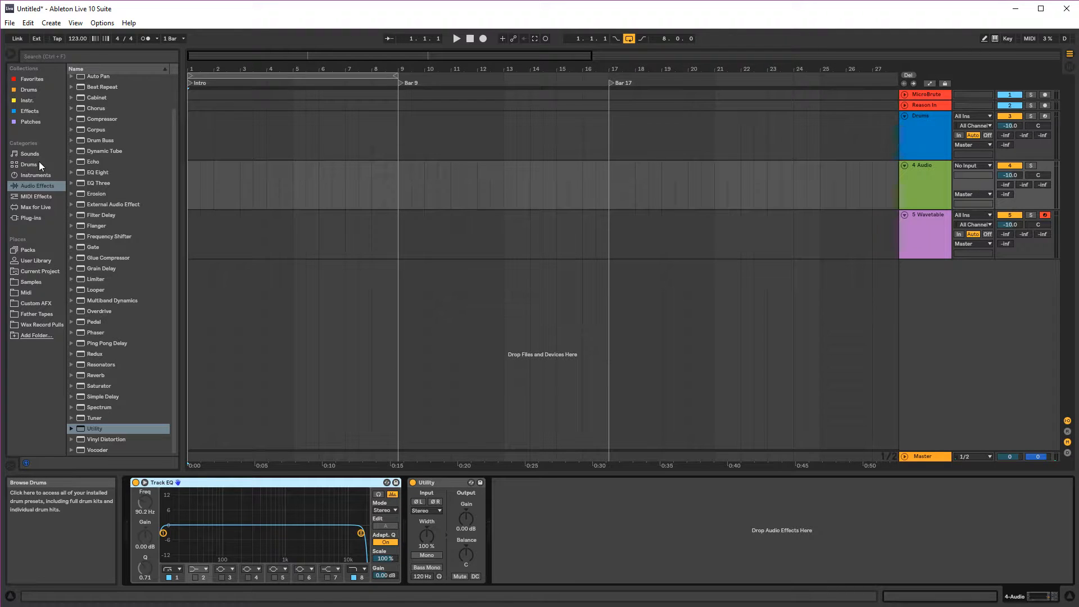
{"action": "left_click", "coordinate": [193, 182]}
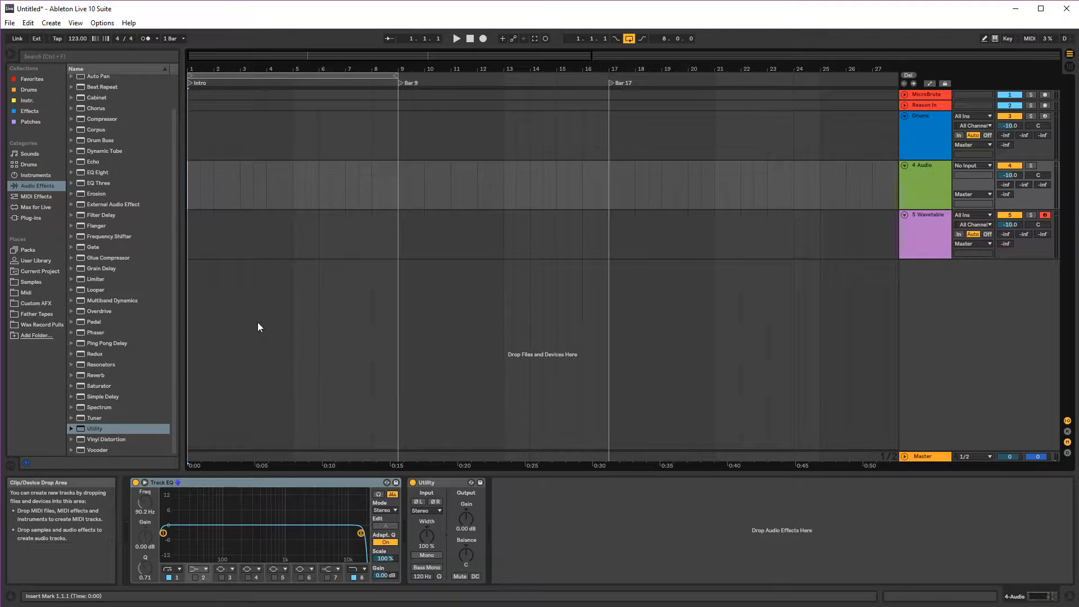
{"action": "left_click", "coordinate": [332, 182]}
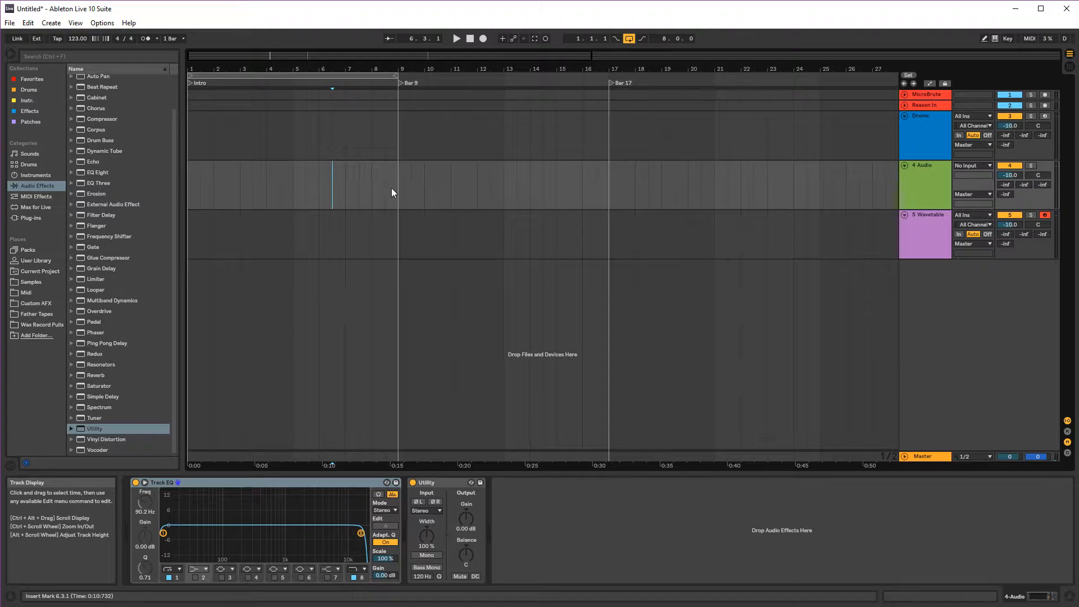
- Try inserting silence over the first eight bars of the arrangement, and undo the insertion
{"action": "left_click", "coordinate": [398, 185]}
{"action": "left_click_drag", "start_coordinate": [398, 193], "coordinate": [154, 193]}
{"action": "right_click", "coordinate": [219, 191]}
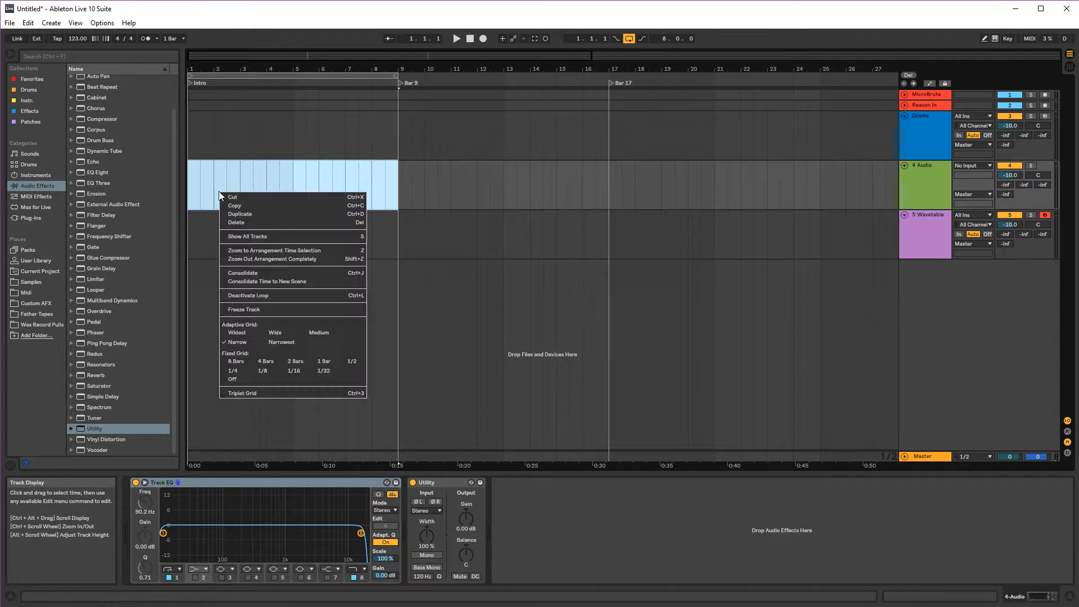
{"action": "left_click", "coordinate": [416, 210]}
{"action": "right_click", "coordinate": [336, 76]}
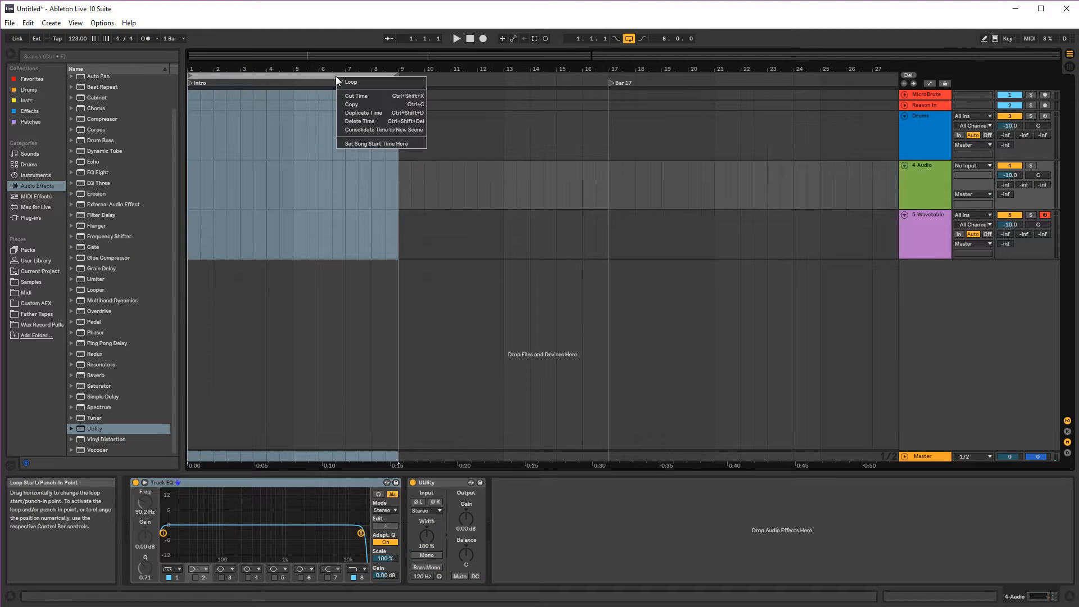
{"action": "key", "text": "Escape"}
{"action": "left_click_drag", "start_coordinate": [398, 232], "coordinate": [117, 225]}
{"action": "left_click", "coordinate": [92, 23]}
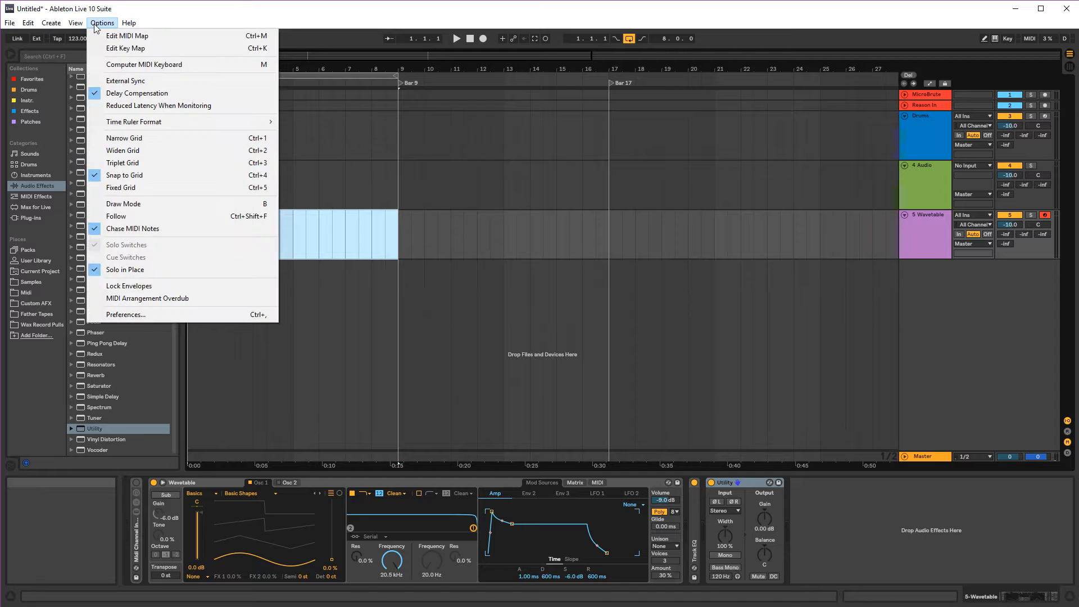
{"action": "left_click", "coordinate": [77, 36]}
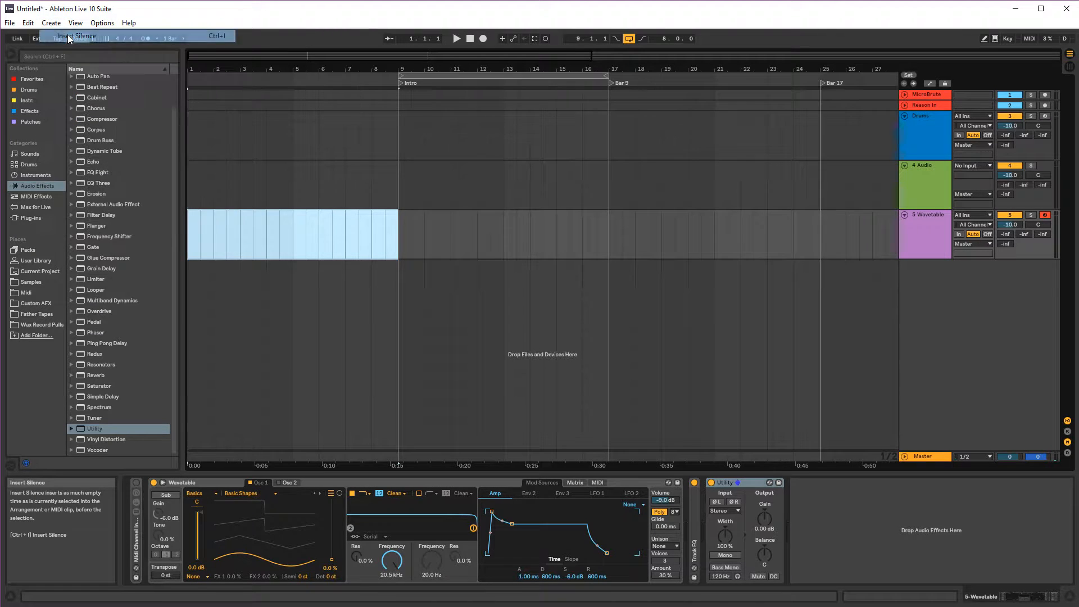
{"action": "key", "text": "ctrl+z"}
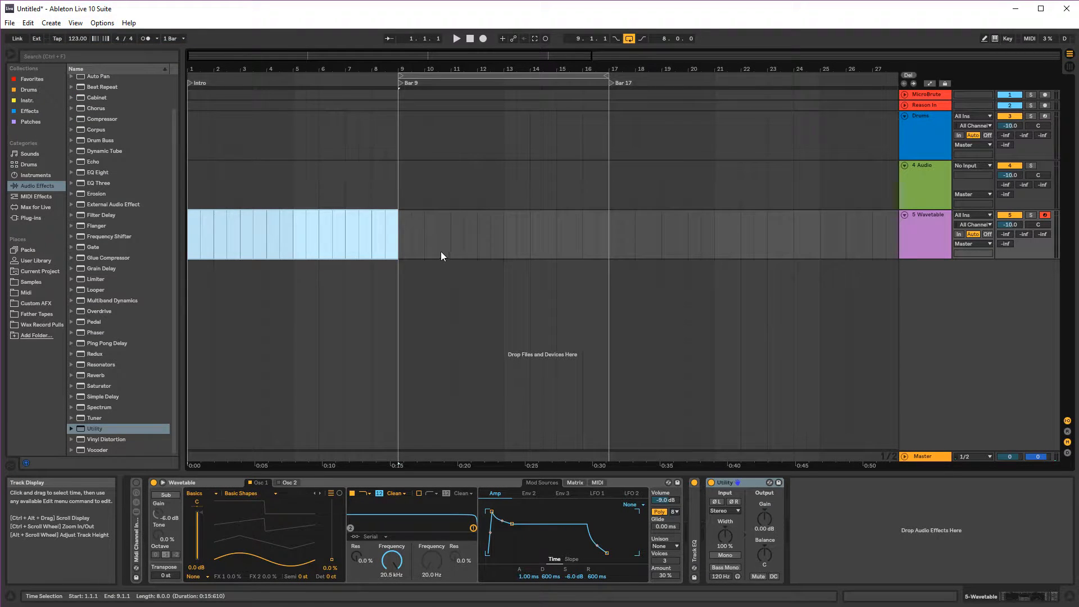
{"action": "left_click", "coordinate": [317, 241]}
{"action": "left_click_drag", "start_coordinate": [192, 241], "coordinate": [405, 235]}
{"action": "right_click", "coordinate": [333, 246]}
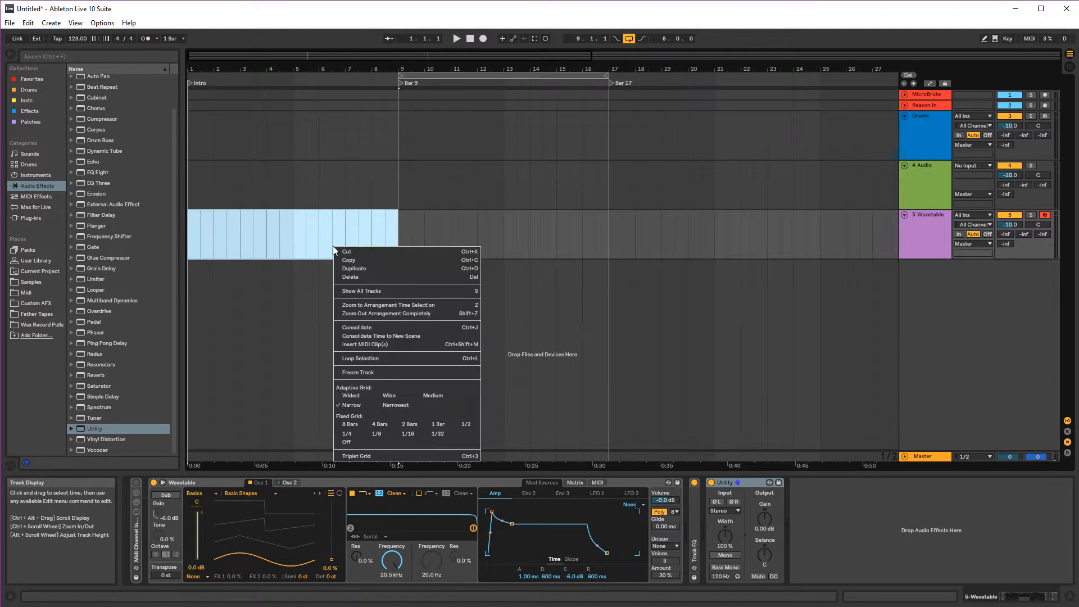
{"action": "key", "text": "Escape"}
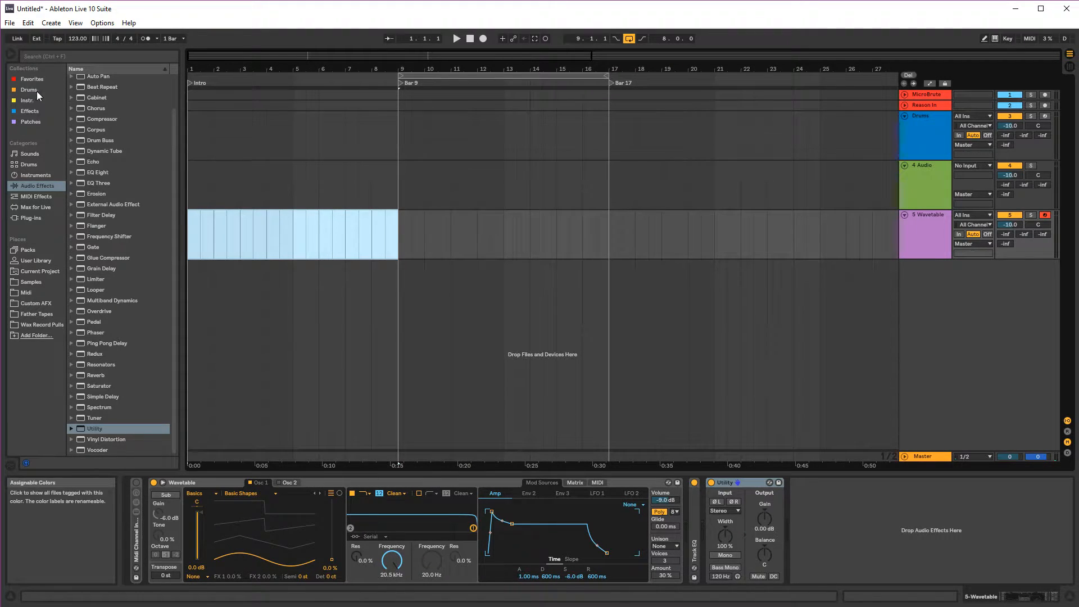
- Record a short test clip at the start of the 5 Wavetable track, and delete it
{"action": "left_click", "coordinate": [483, 39]}
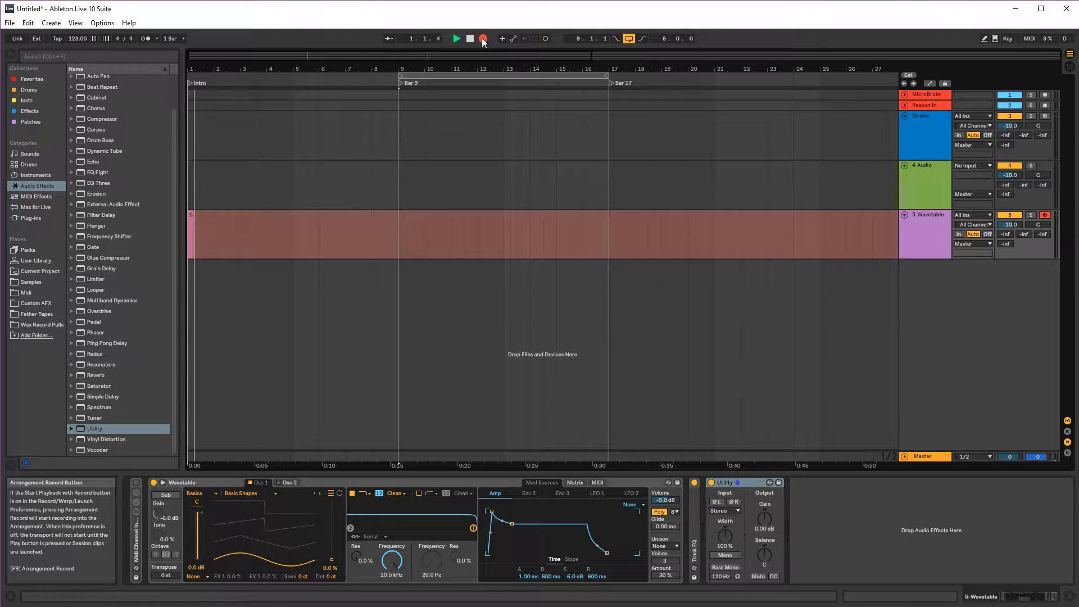
{"action": "left_click", "coordinate": [466, 41]}
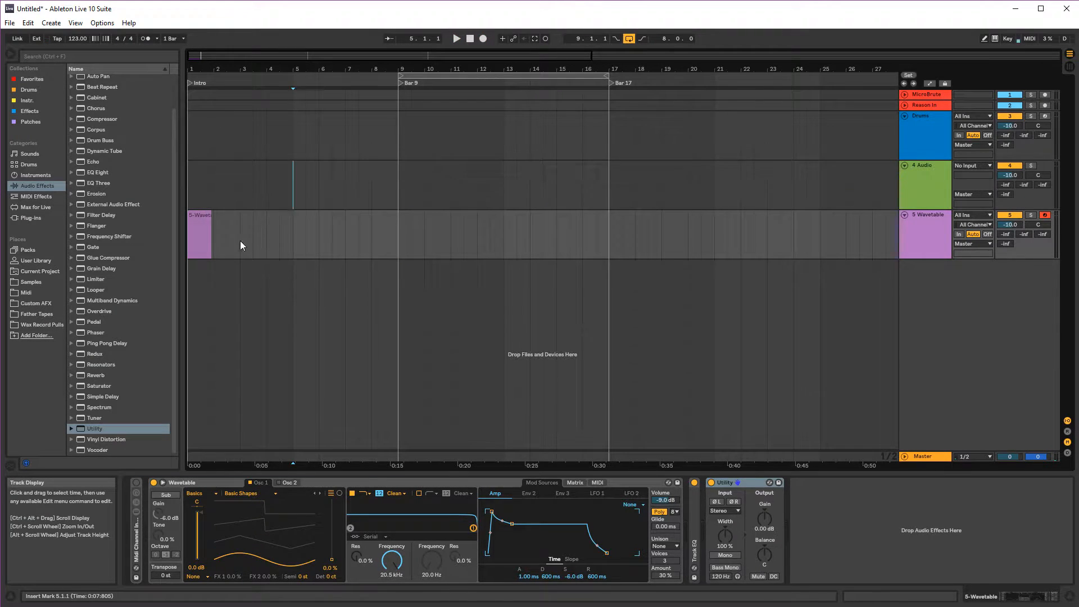
{"action": "left_click_drag", "start_coordinate": [240, 240], "coordinate": [253, 241]}
{"action": "left_click", "coordinate": [207, 215]}
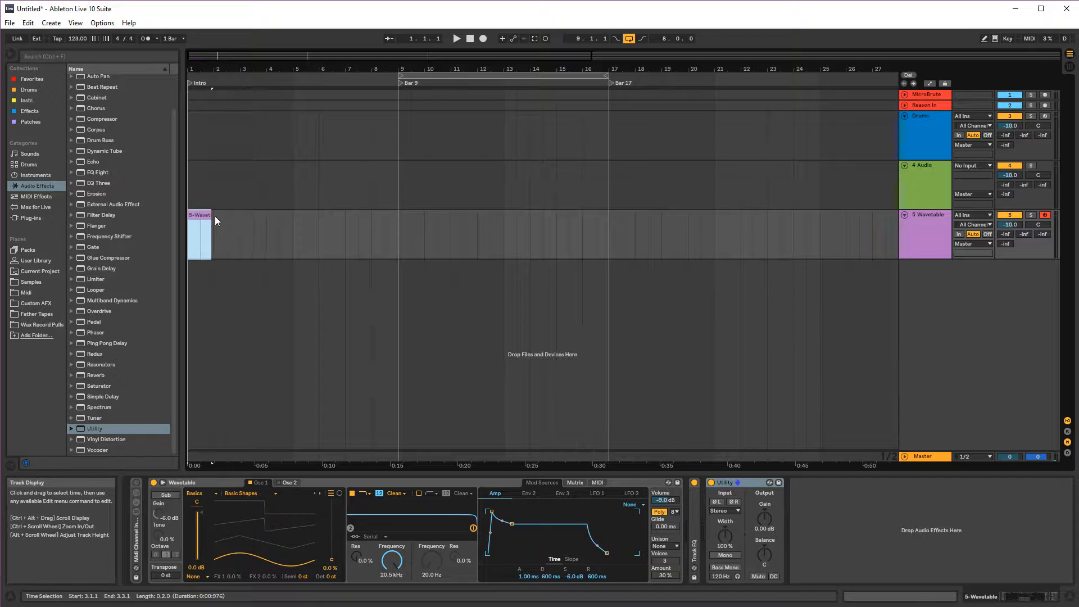
{"action": "left_click_drag", "start_coordinate": [193, 207], "coordinate": [205, 180]}
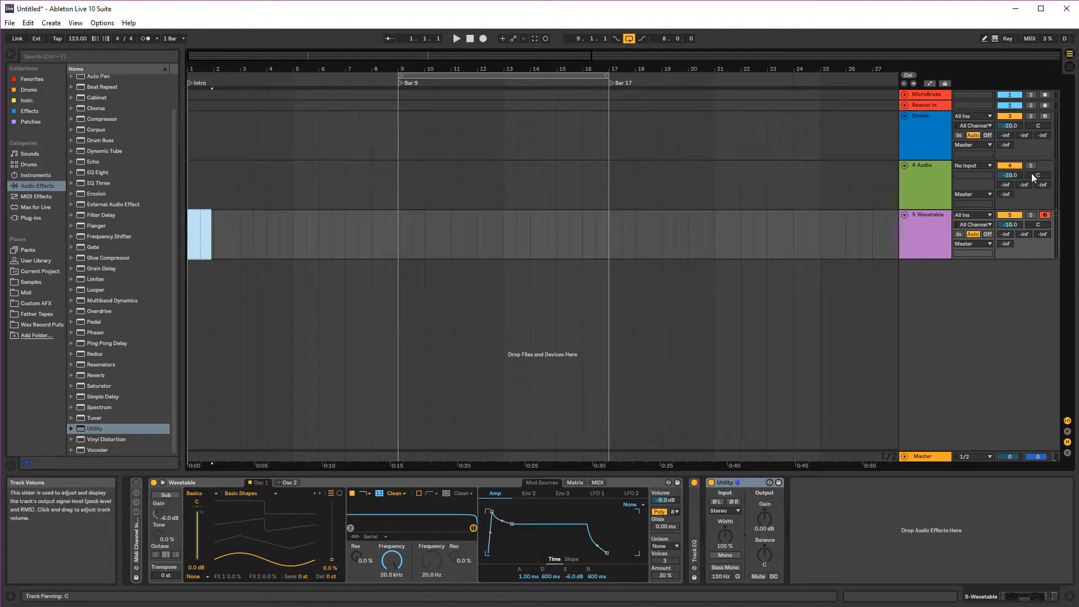
- Set the 4 Audio track's input to Ext. In and arm the track for recording
{"action": "left_click", "coordinate": [901, 176]}
{"action": "left_click", "coordinate": [424, 185]}
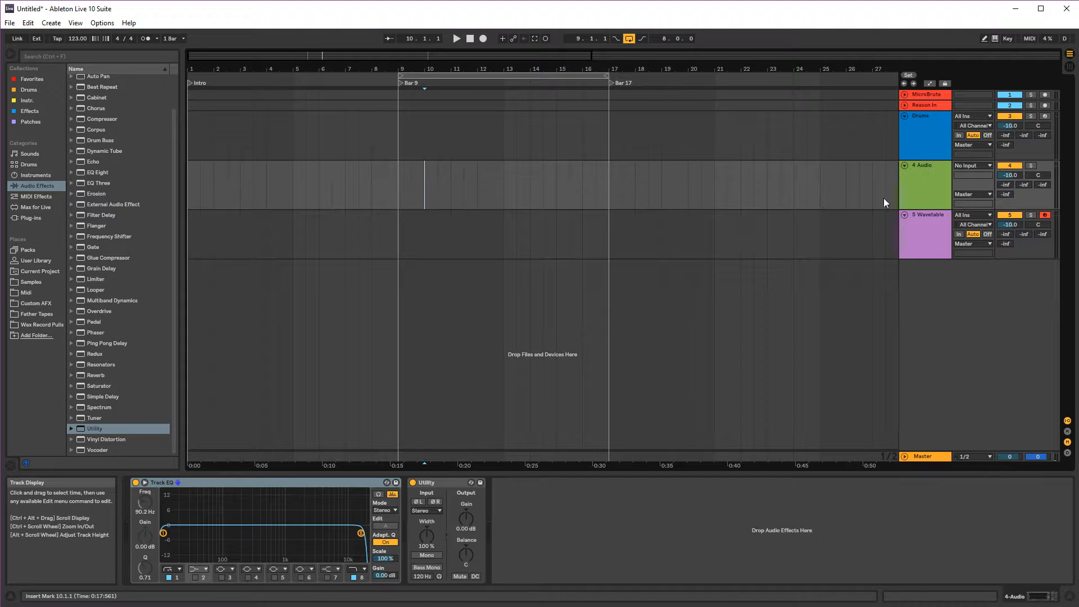
{"action": "left_click", "coordinate": [978, 166]}
{"action": "left_click", "coordinate": [977, 174]}
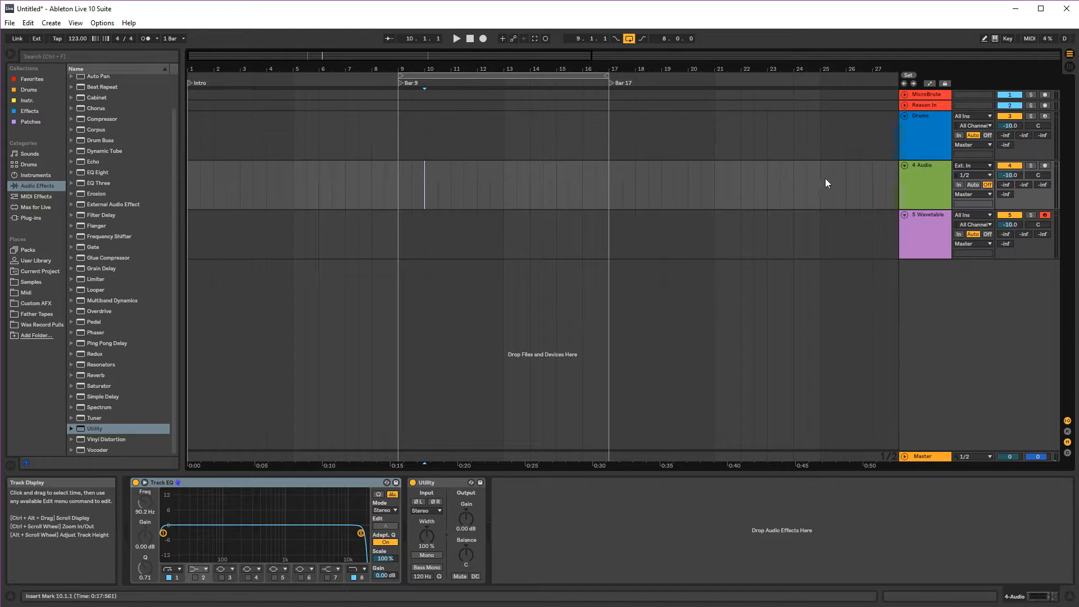
{"action": "left_click", "coordinate": [1045, 165]}
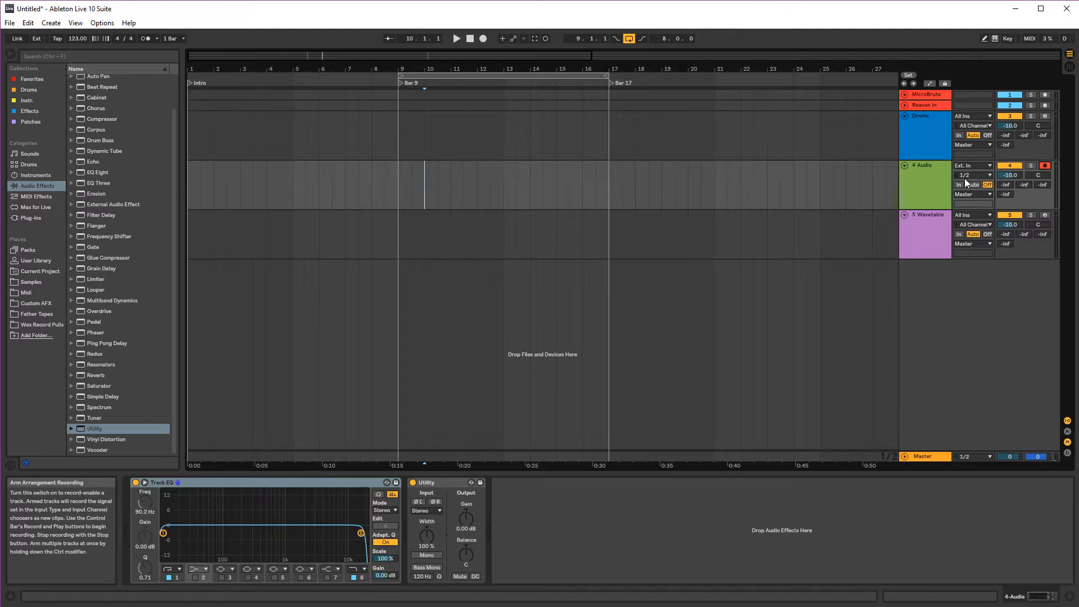
- Record a short audio clip at the start of the 4 Audio track, and disarm the track
{"action": "left_click", "coordinate": [474, 41]}
{"action": "key", "text": "F9"}
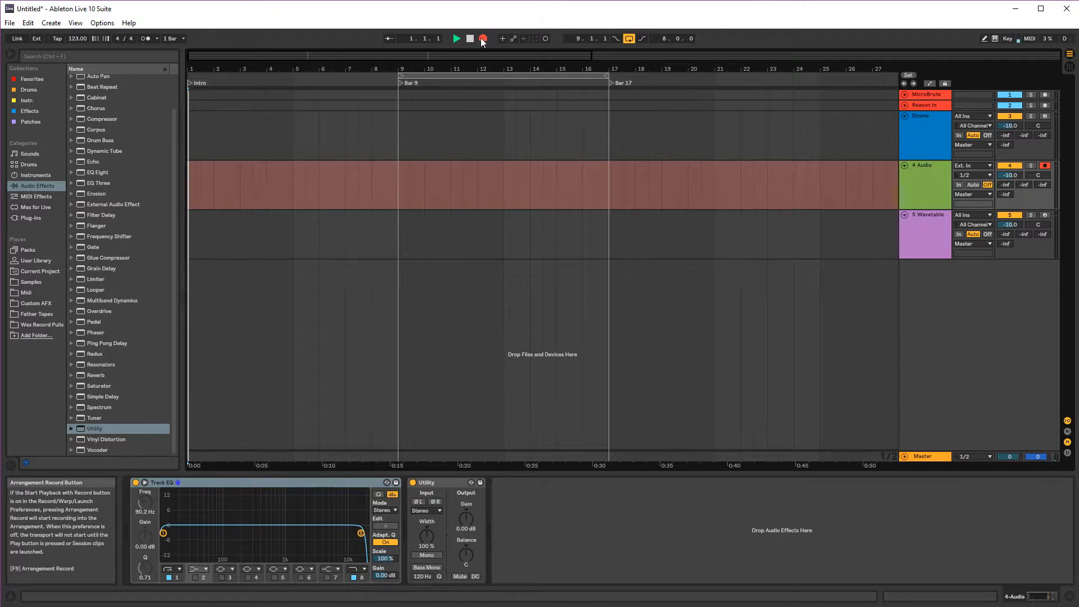
{"action": "left_click", "coordinate": [474, 40]}
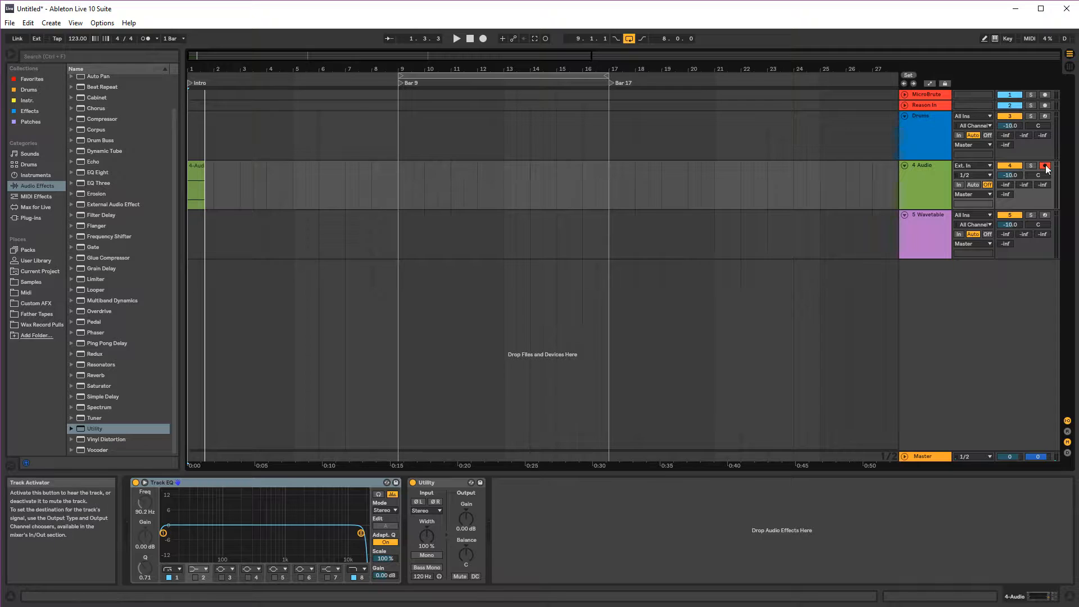
{"action": "left_click", "coordinate": [319, 185]}
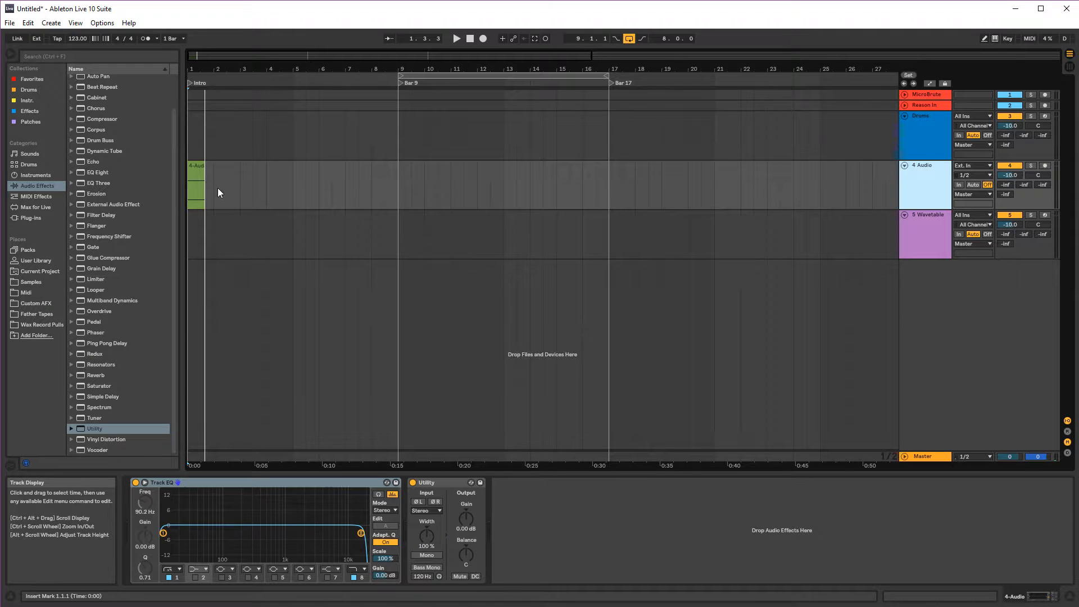
{"action": "left_click", "coordinate": [279, 197]}
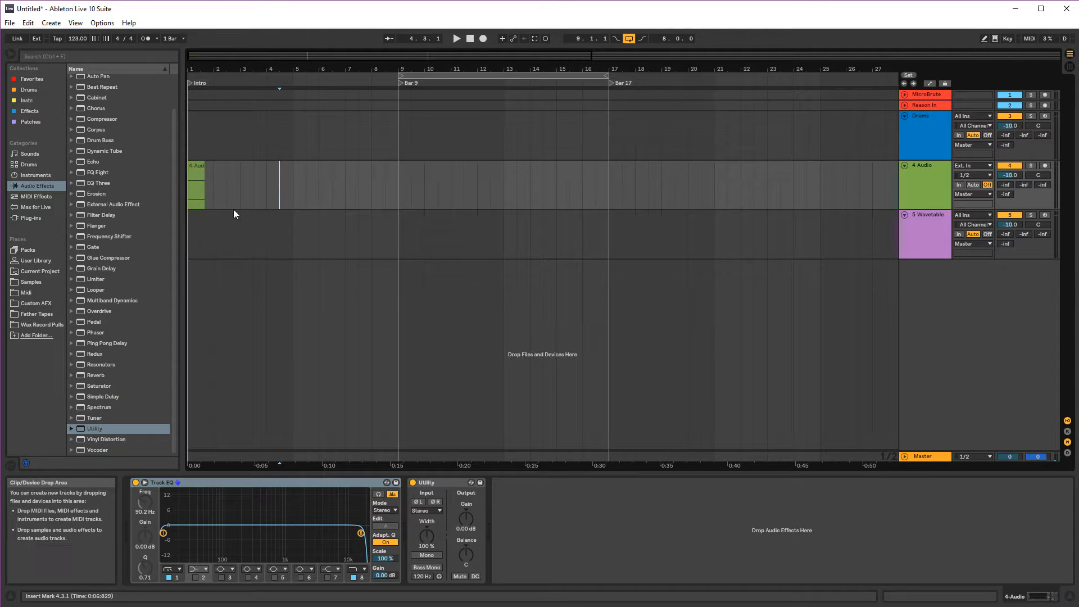
- Set the 4 Audio track's input to No Input
{"action": "left_click", "coordinate": [973, 165]}
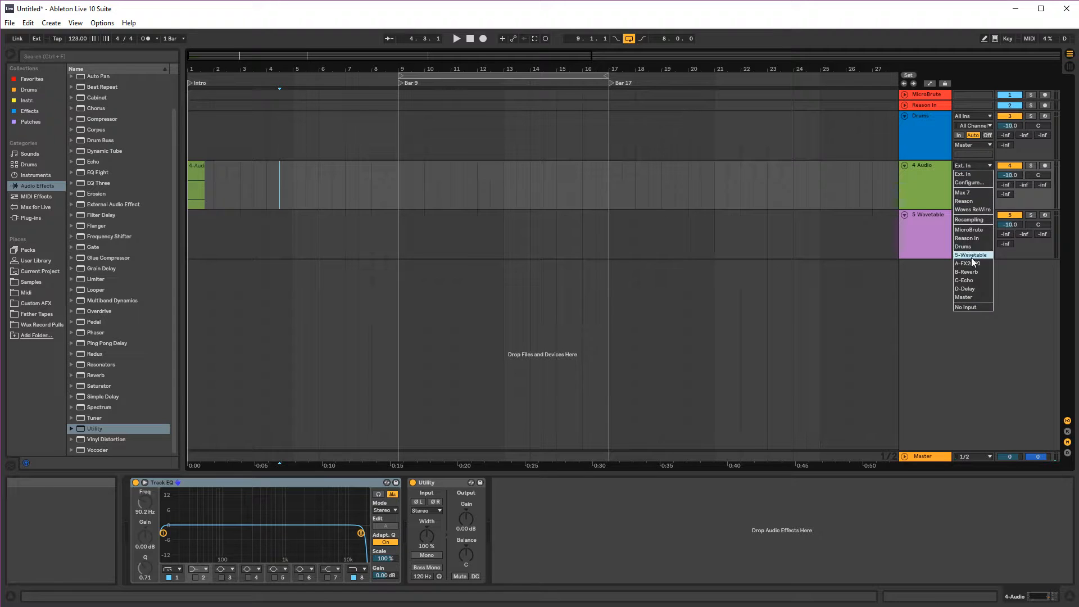
{"action": "left_click", "coordinate": [968, 308]}
{"action": "left_click", "coordinate": [915, 194]}
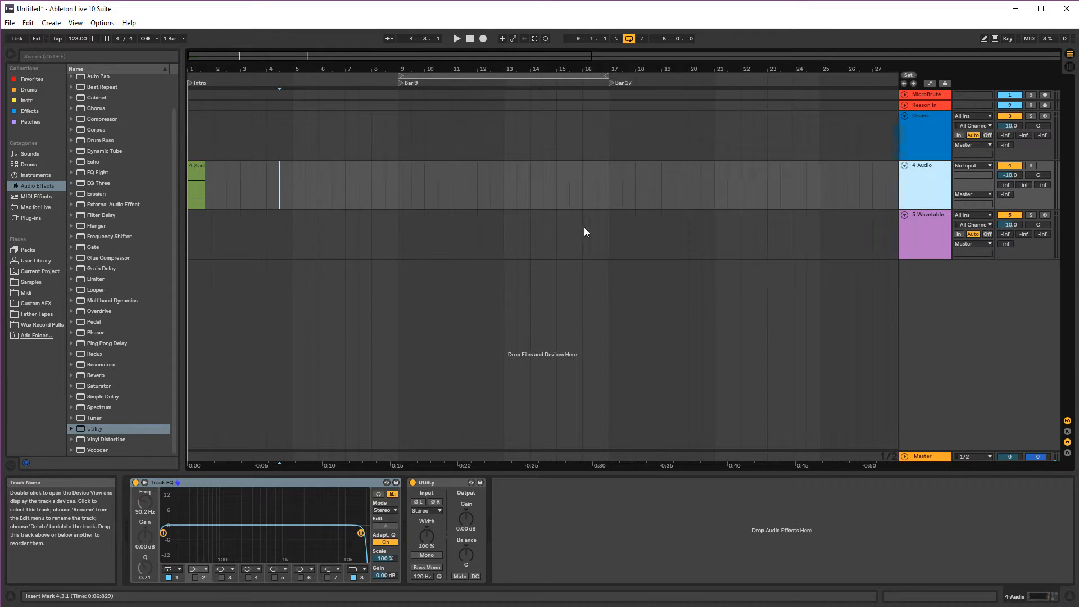
- Replace the Track EQ device on the 4 Audio track with EQ Three, placed before Utility
{"action": "left_click", "coordinate": [239, 489]}
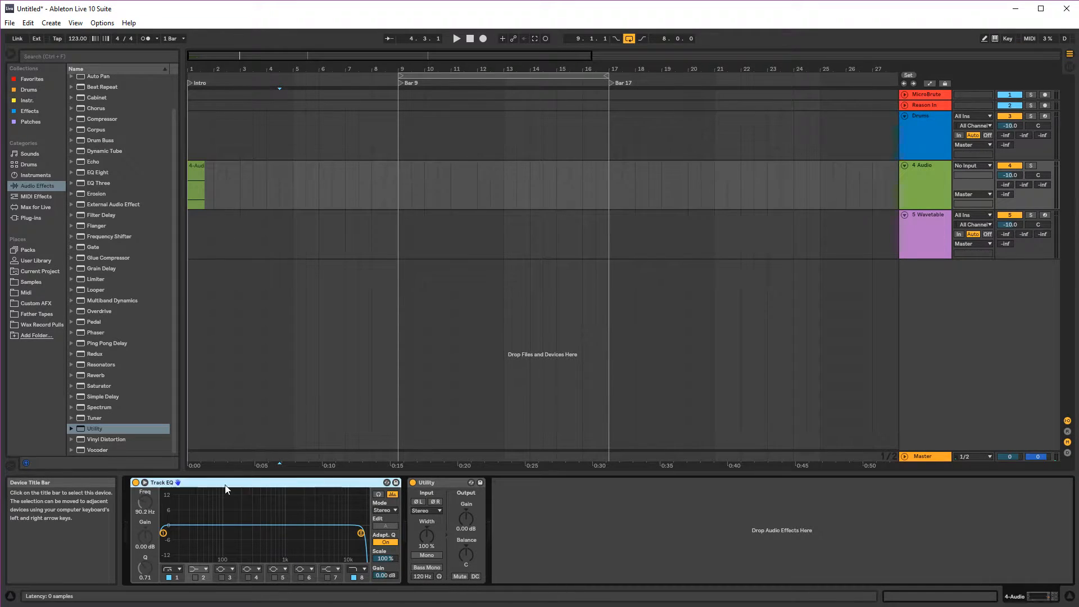
{"action": "key", "text": "Delete"}
{"action": "left_click_drag", "start_coordinate": [90, 183], "coordinate": [144, 533]}
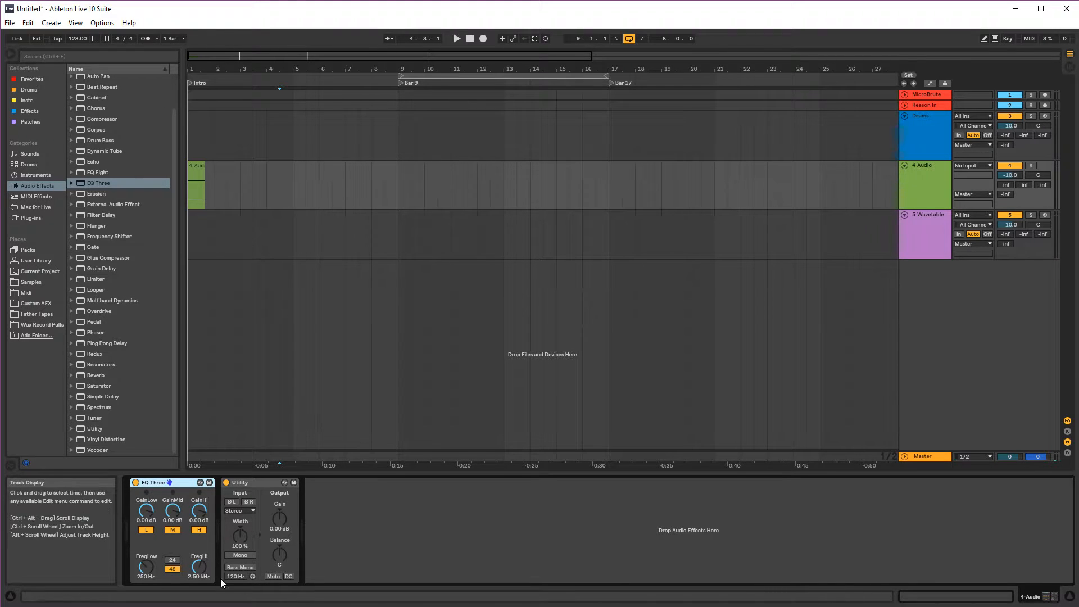
{"action": "left_click", "coordinate": [252, 487]}
{"action": "left_click", "coordinate": [172, 487]}
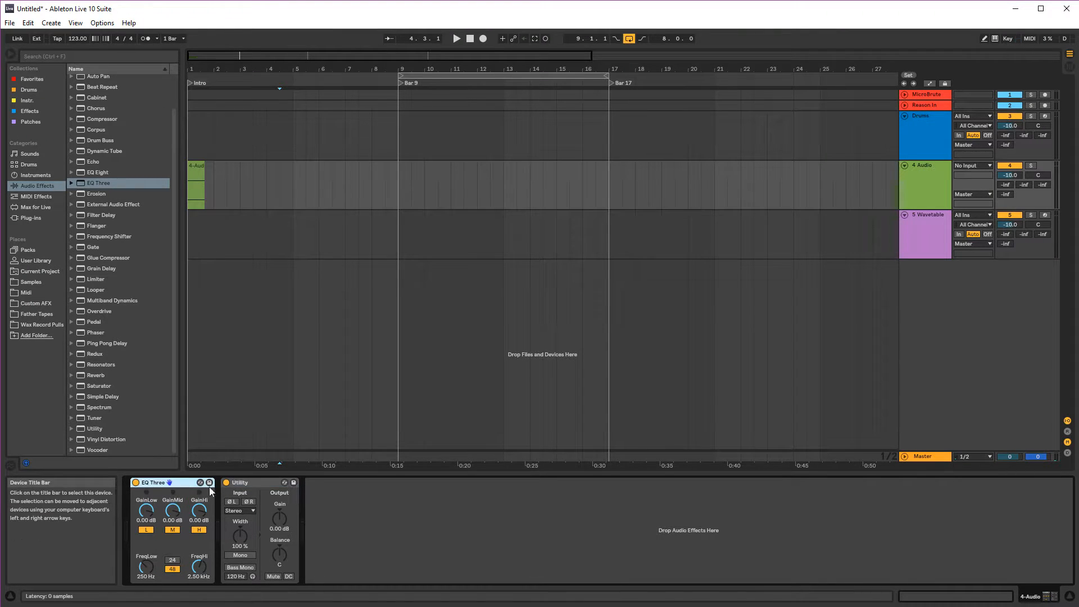
{"action": "left_click", "coordinate": [241, 485]}
- Rename the recorded audio clip on the 4 Audio track to "Dj Deck"
{"action": "left_click", "coordinate": [200, 200]}
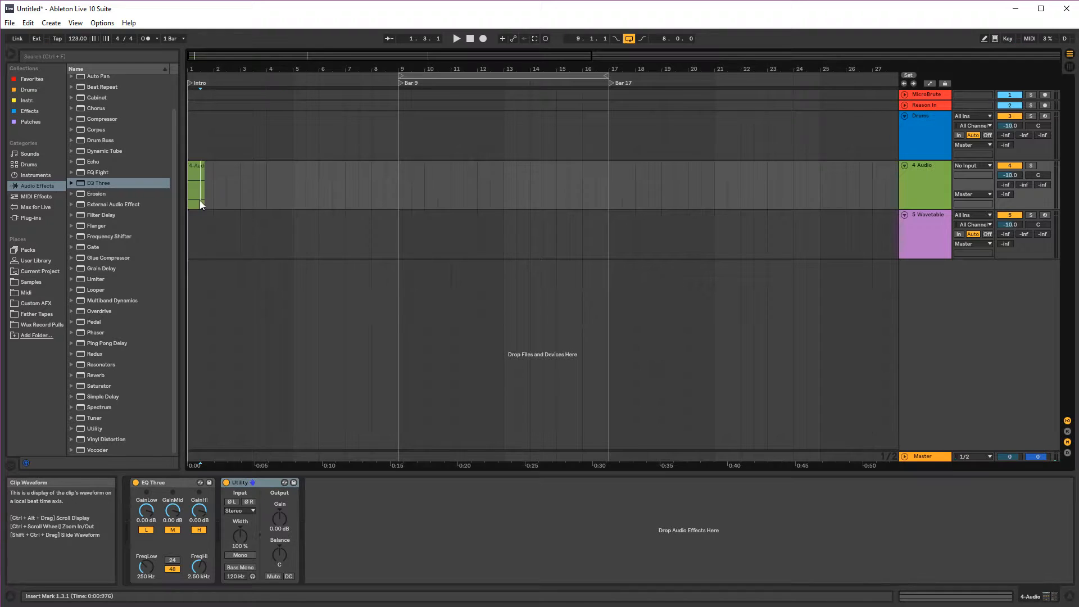
{"action": "left_click", "coordinate": [192, 167]}
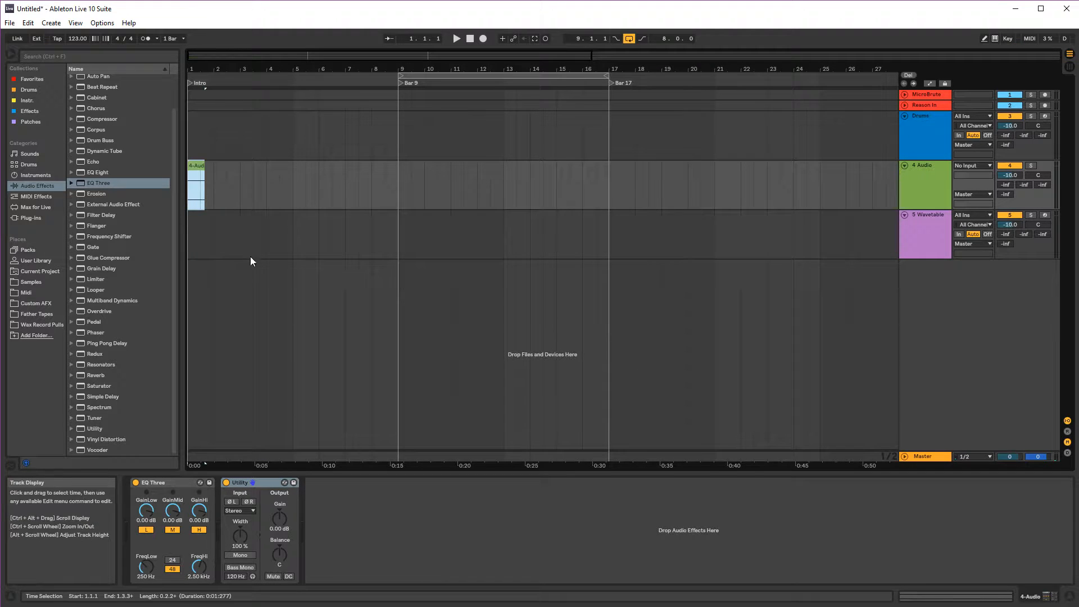
{"action": "right_click", "coordinate": [195, 168]}
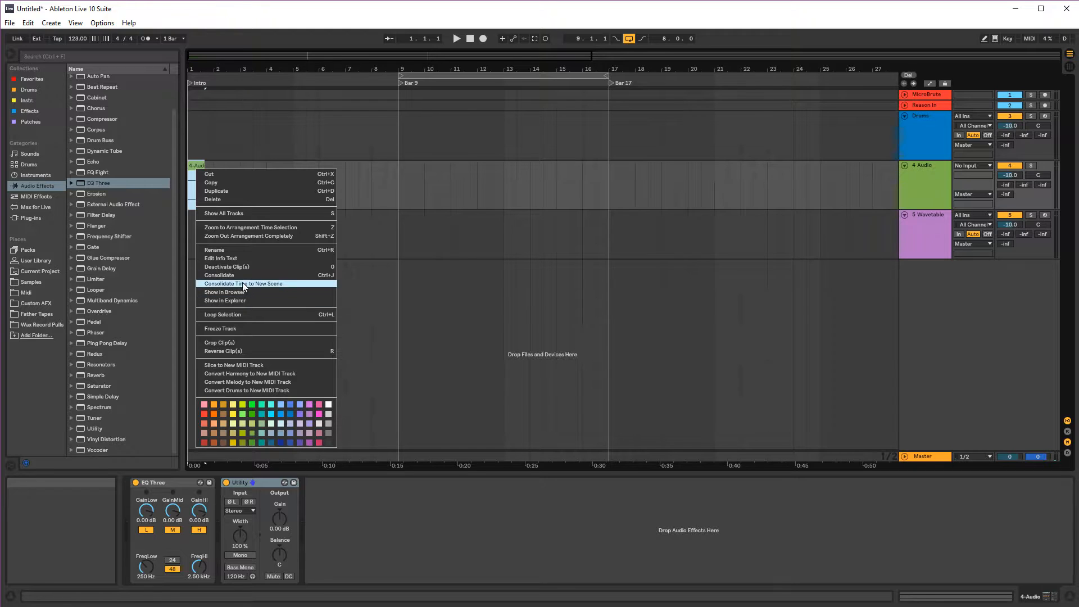
{"action": "key", "text": "Escape"}
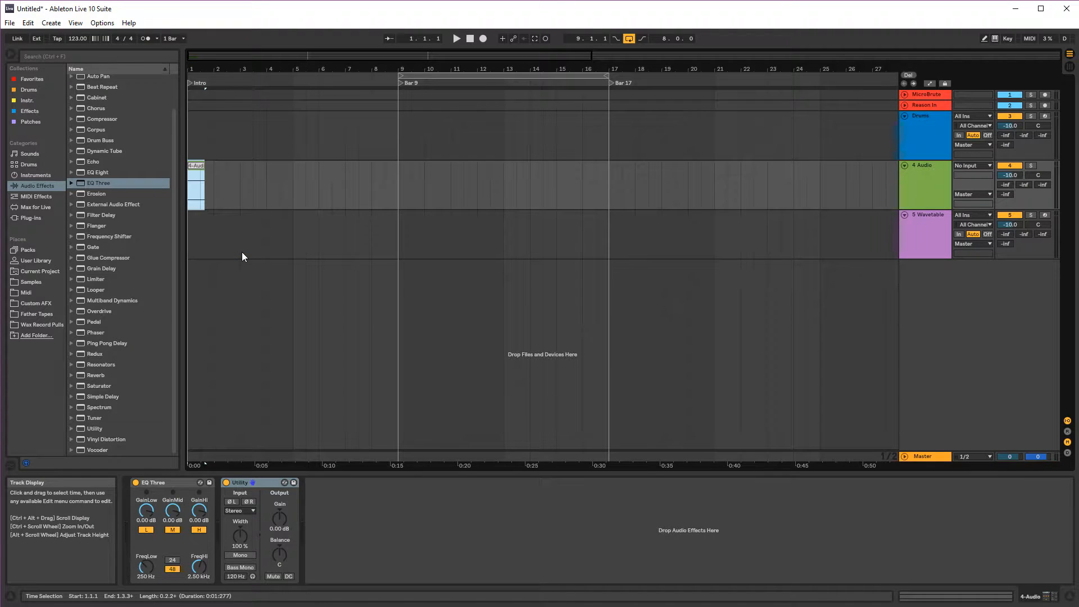
{"action": "key", "text": "ctrl+r"}
{"action": "type", "text": "Dj Deck"}
{"action": "key", "text": "Return"}
{"action": "left_click", "coordinate": [253, 206]}
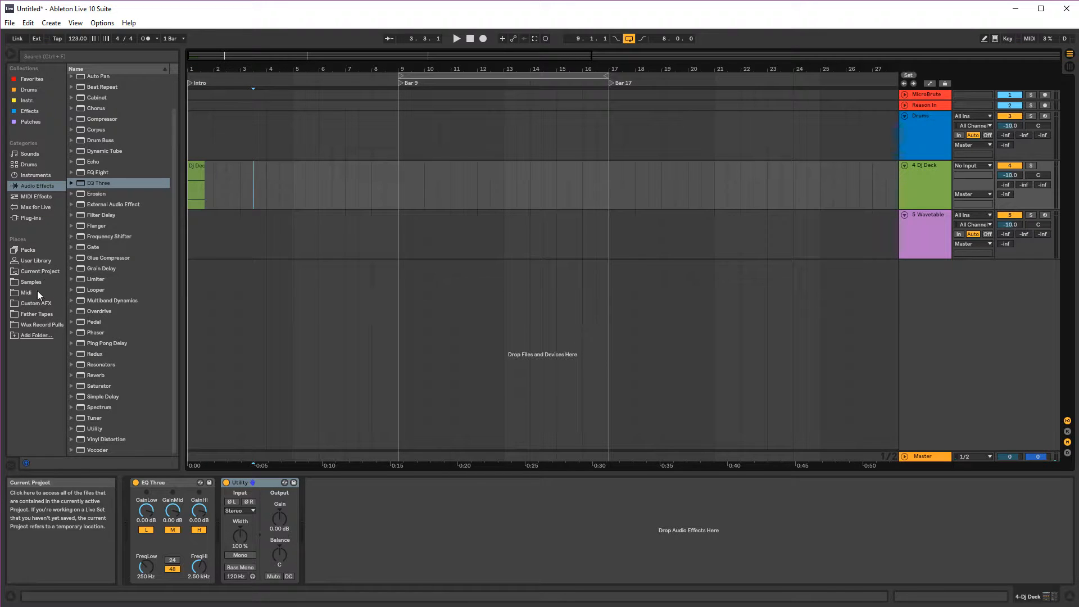
- Create a "Utility Tools" folder in the User Library's Clips folder and save the Dj Deck clip into it
{"action": "left_click", "coordinate": [35, 262]}
{"action": "left_click", "coordinate": [75, 123]}
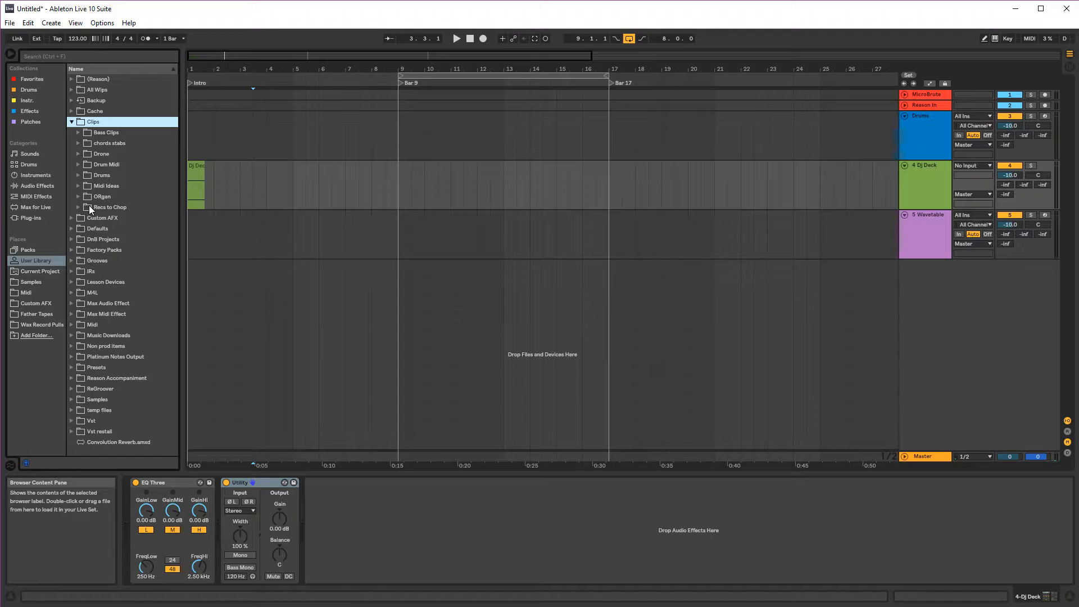
{"action": "right_click", "coordinate": [85, 123]}
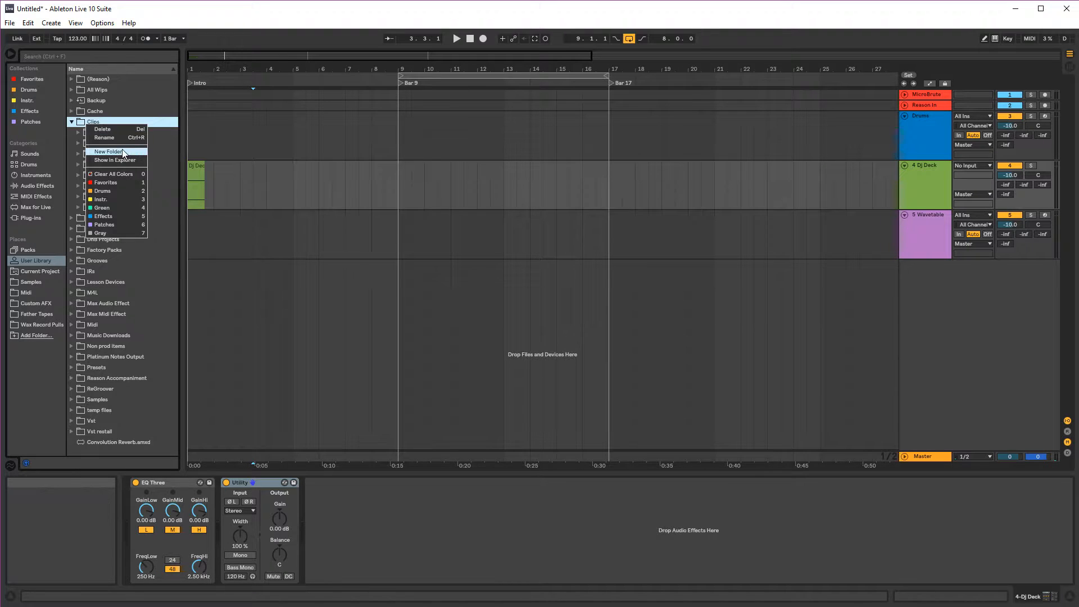
{"action": "left_click", "coordinate": [107, 136]}
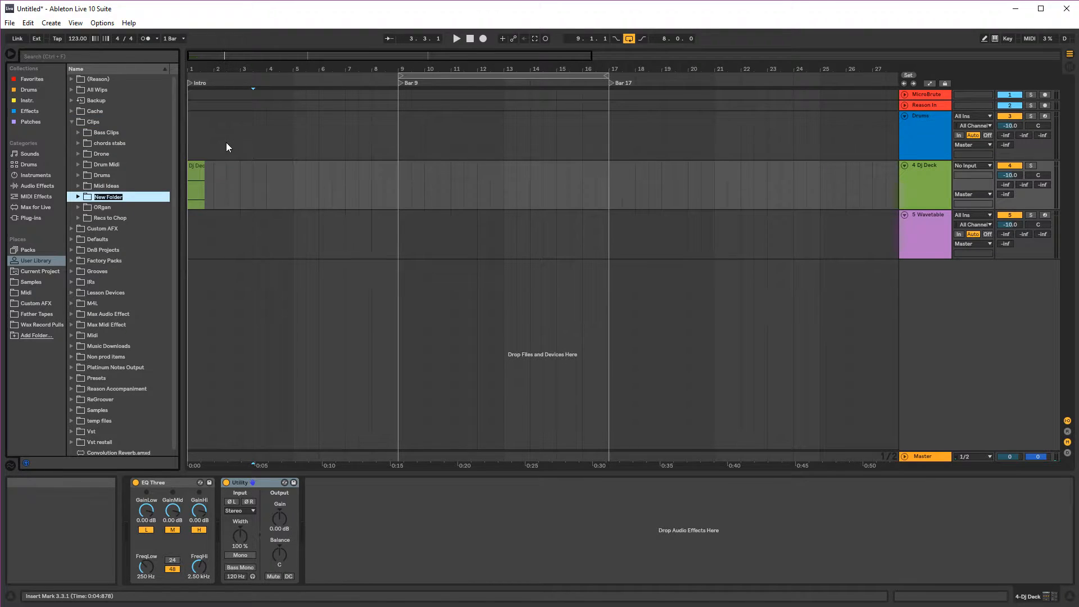
{"action": "type", "text": "Utility Tools"}
{"action": "key", "text": "Return"}
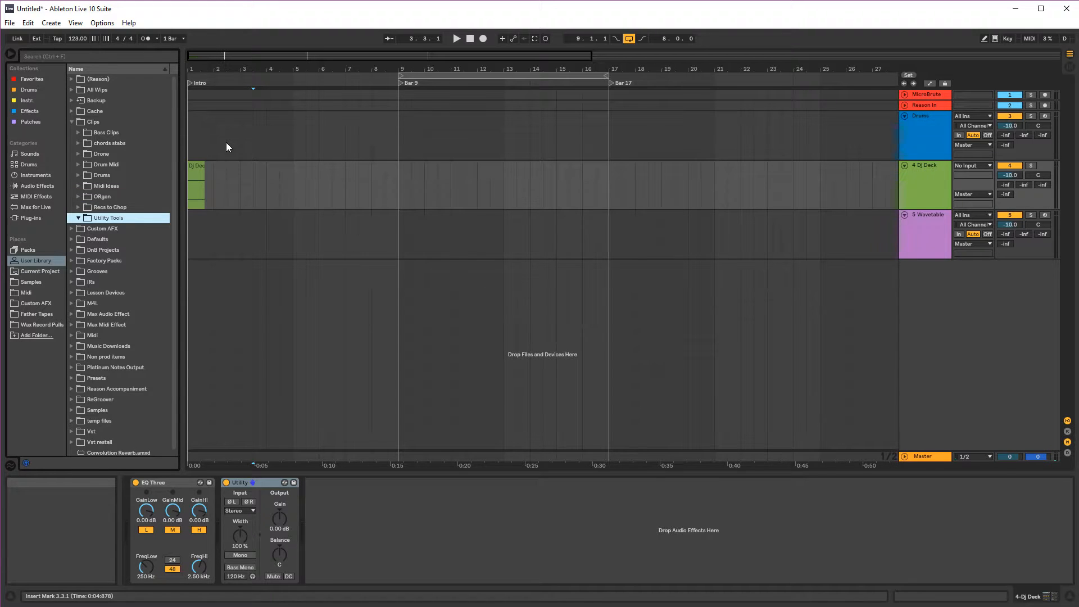
{"action": "left_click_drag", "start_coordinate": [196, 166], "coordinate": [98, 219]}
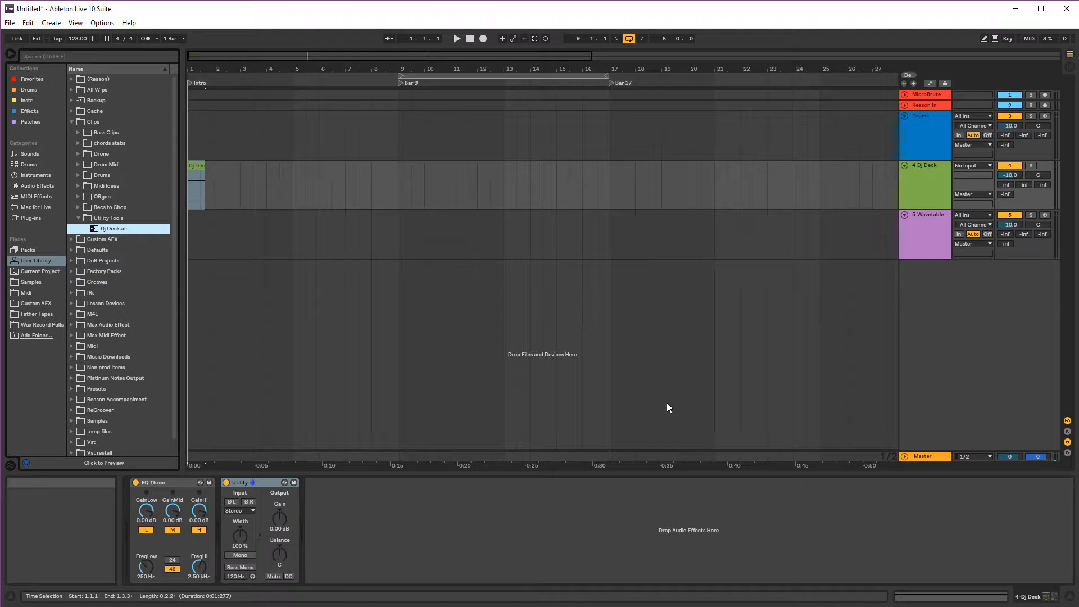
- Delete the 4 Dj Deck track and load the saved Dj Deck clip at bar 1 on a new track below 4 Wavetable
{"action": "left_click", "coordinate": [919, 193]}
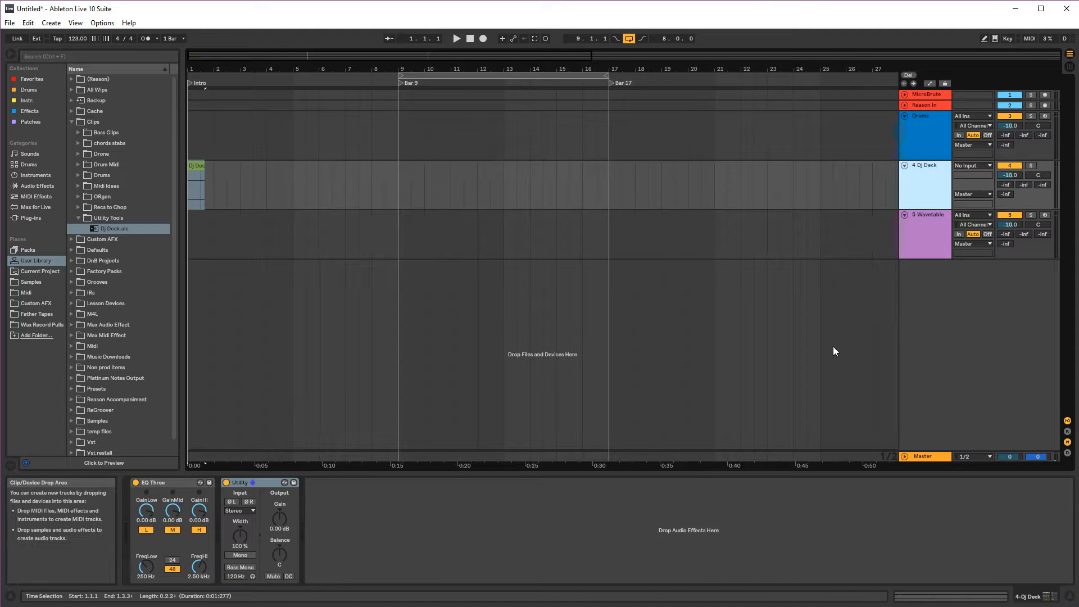
{"action": "key", "text": "Delete"}
{"action": "mouse_move", "coordinate": [114, 228]}
{"action": "left_mouse_down"}
{"action": "mouse_move", "coordinate": [885, 270]}
{"action": "mouse_move", "coordinate": [920, 246]}
{"action": "mouse_move", "coordinate": [2, 250]}
{"action": "mouse_move", "coordinate": [211, 231]}
{"action": "mouse_move", "coordinate": [190, 231]}
{"action": "left_mouse_up"}
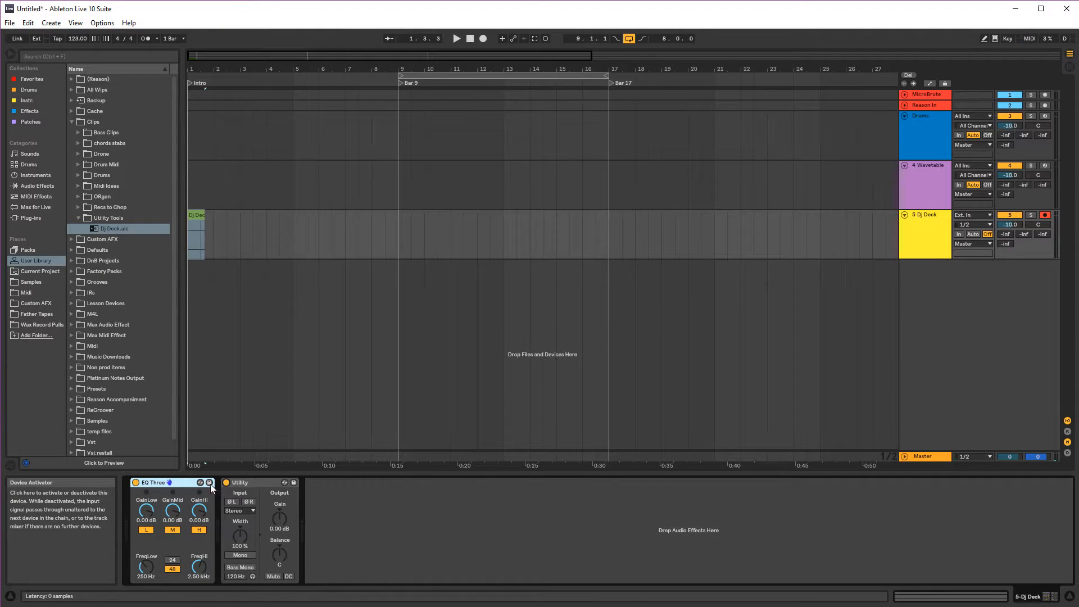
{"action": "left_click", "coordinate": [174, 481]}
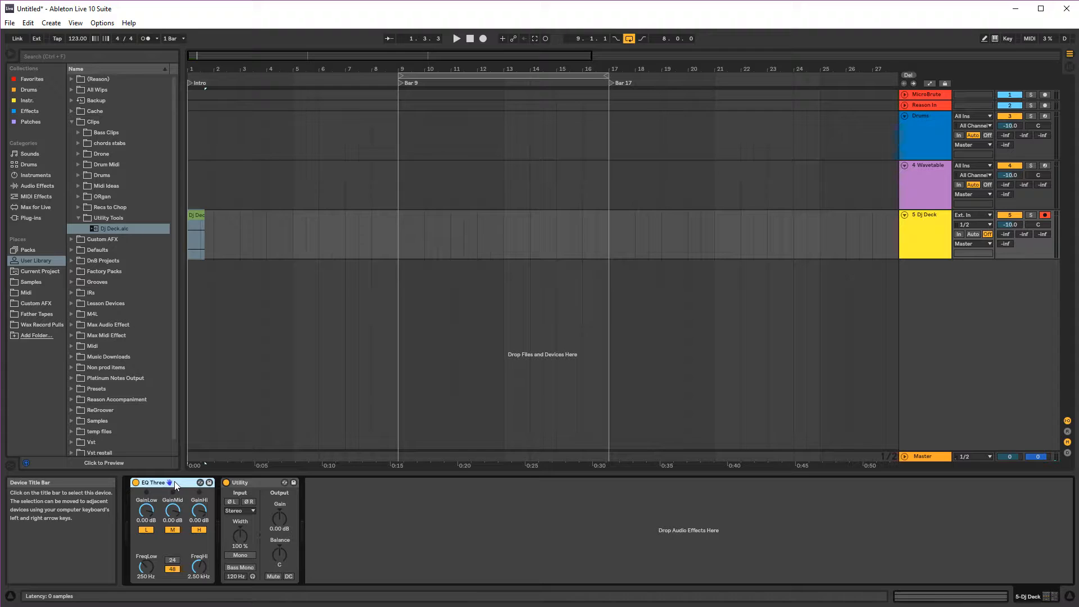
{"action": "left_click", "coordinate": [306, 230]}
{"action": "left_click", "coordinate": [267, 234]}
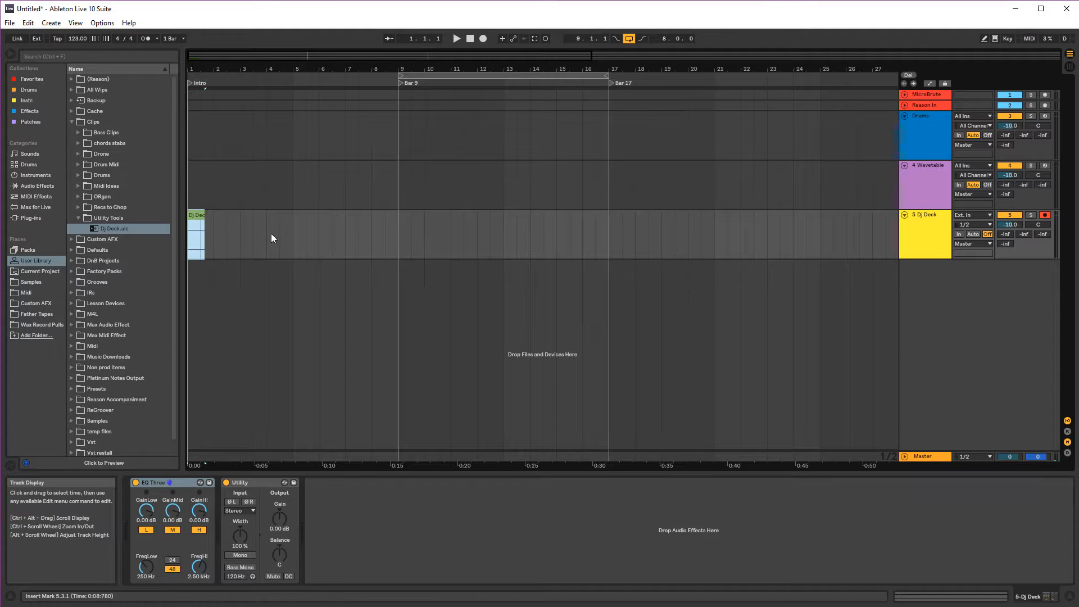
- Expand the Music folder in the Samples place
{"action": "left_click", "coordinate": [42, 281]}
{"action": "left_click", "coordinate": [71, 165]}
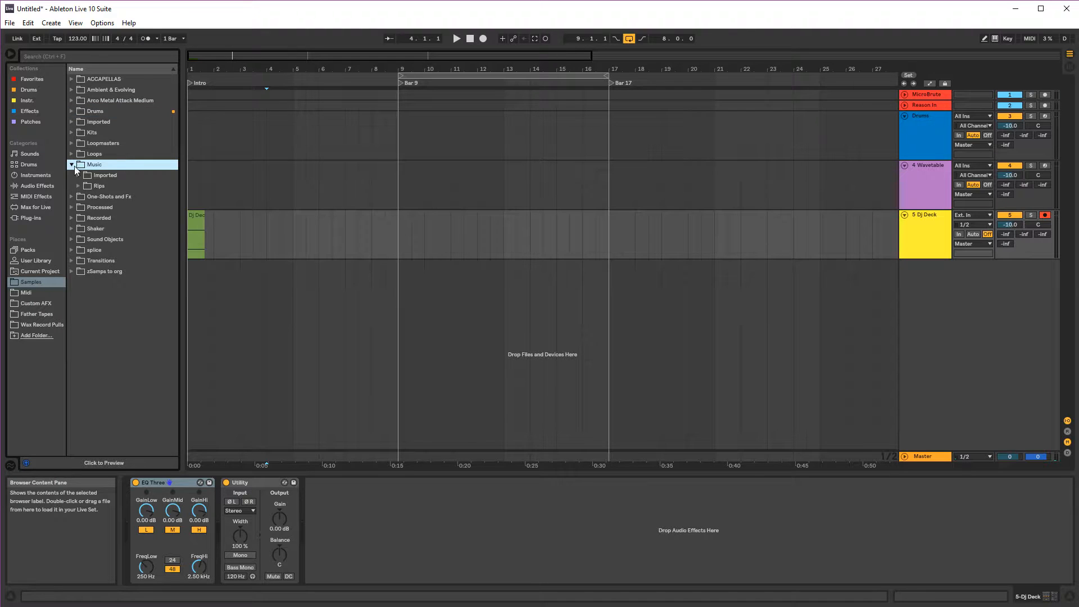
- Place the Michael Mashkov track from the Music > Rips sample folder at the start of the DJ Deck track
{"action": "left_click", "coordinate": [79, 181]}
{"action": "left_click", "coordinate": [127, 293]}
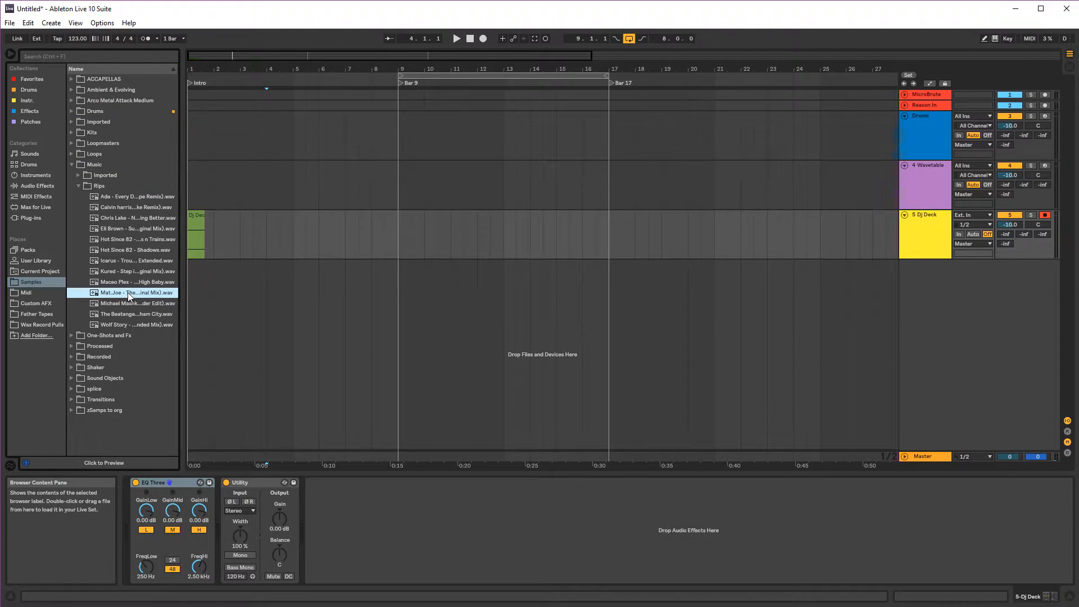
{"action": "left_click", "coordinate": [133, 304]}
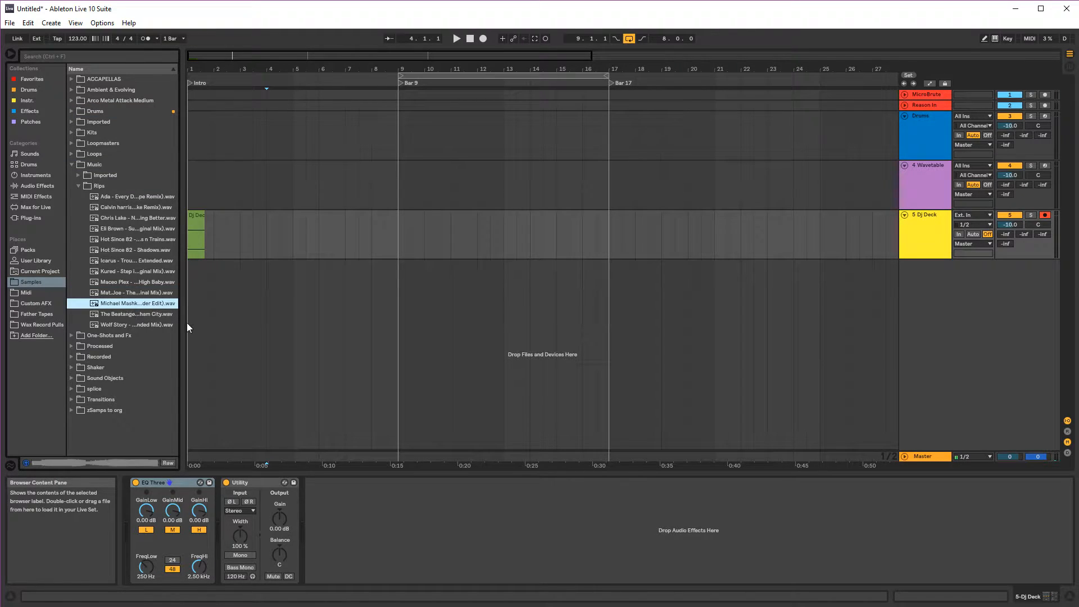
{"action": "left_click_drag", "start_coordinate": [132, 305], "coordinate": [190, 242]}
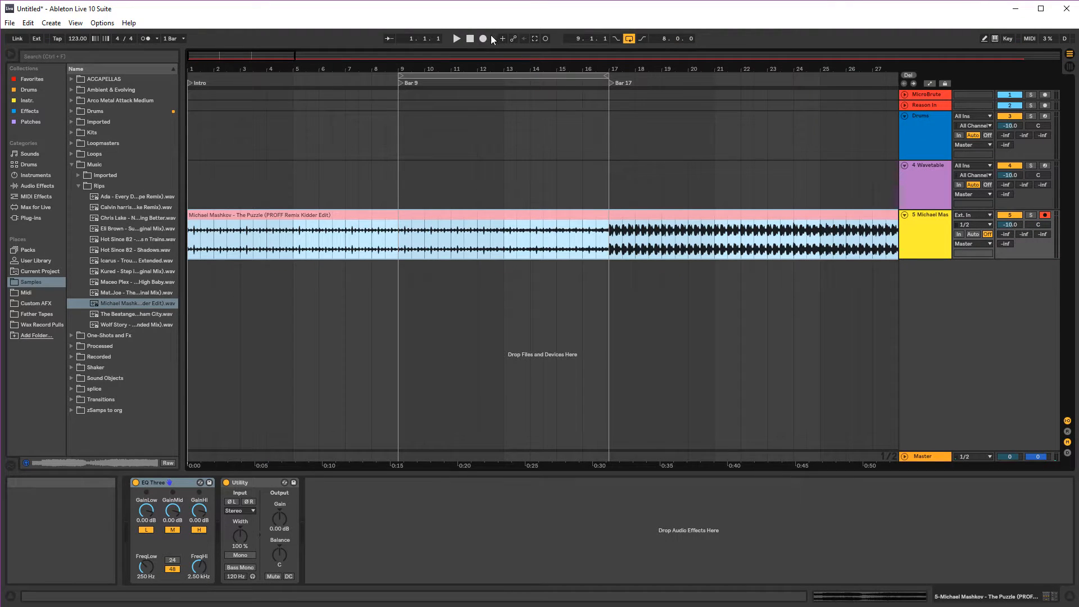
- Delete the song clip from track 5 and collapse the Rips and Music folders
{"action": "left_click", "coordinate": [309, 214]}
{"action": "key", "text": "Delete"}
{"action": "left_click", "coordinate": [79, 188]}
{"action": "left_click", "coordinate": [78, 186]}
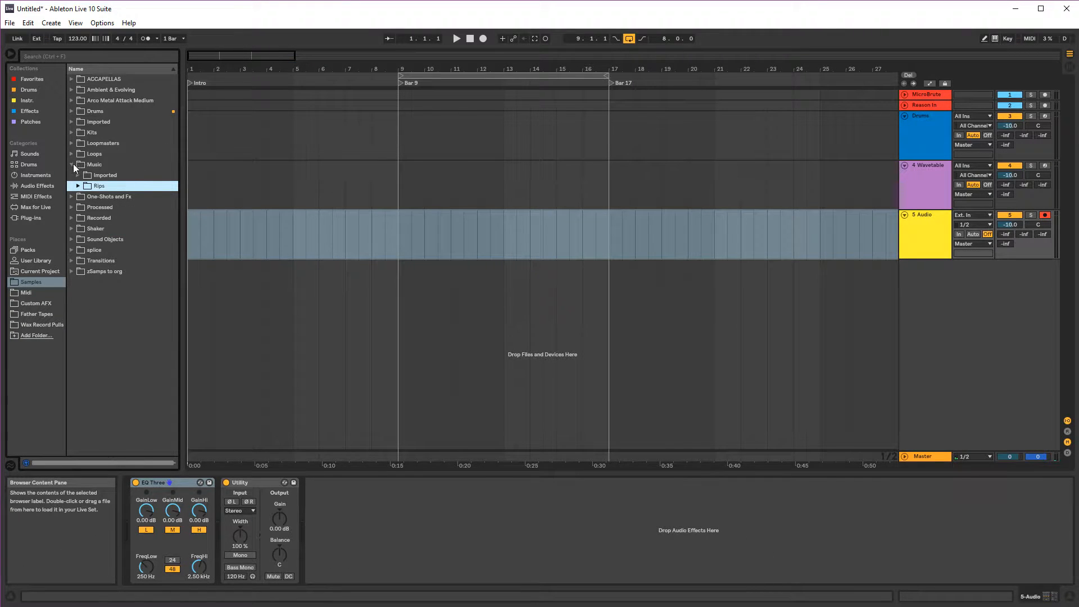
{"action": "left_click", "coordinate": [73, 164]}
- Place the 127_Bass_Ghostek_SP04 loop from Loops > Bass Loops at the start of track 5
{"action": "left_click", "coordinate": [72, 155]}
{"action": "left_click", "coordinate": [104, 175]}
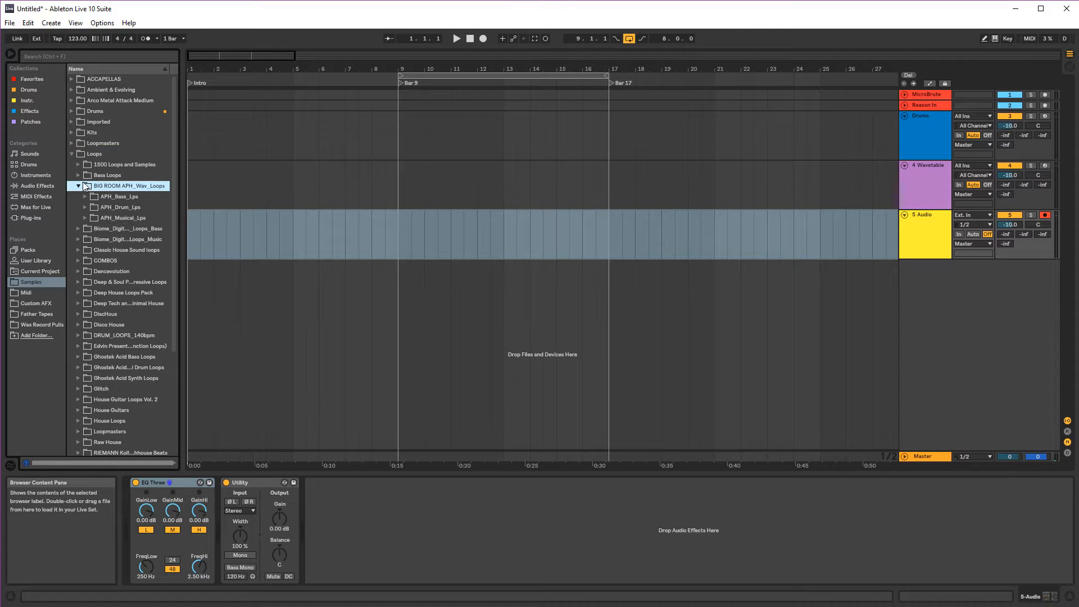
{"action": "left_click", "coordinate": [78, 175]}
{"action": "left_click", "coordinate": [106, 228]}
{"action": "left_click_drag", "start_coordinate": [106, 228], "coordinate": [191, 238]}
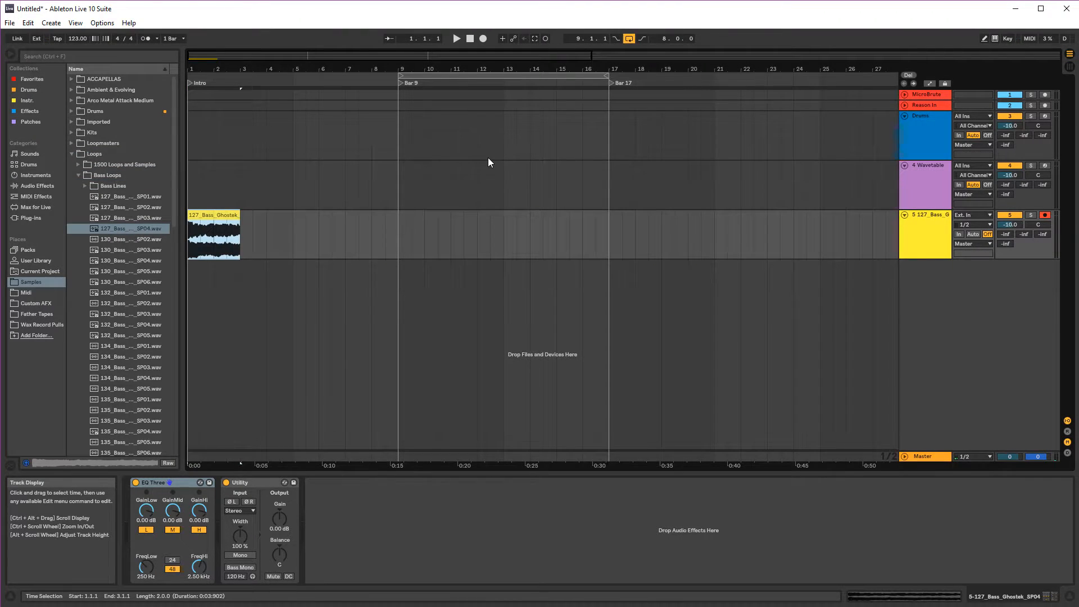
- Play the bass loop while cutting EQ Three's low gain to -inf dB, and delete the loop from track 5
{"action": "key", "text": "space"}
{"action": "left_click_drag", "start_coordinate": [146, 511], "coordinate": [146, 579]}
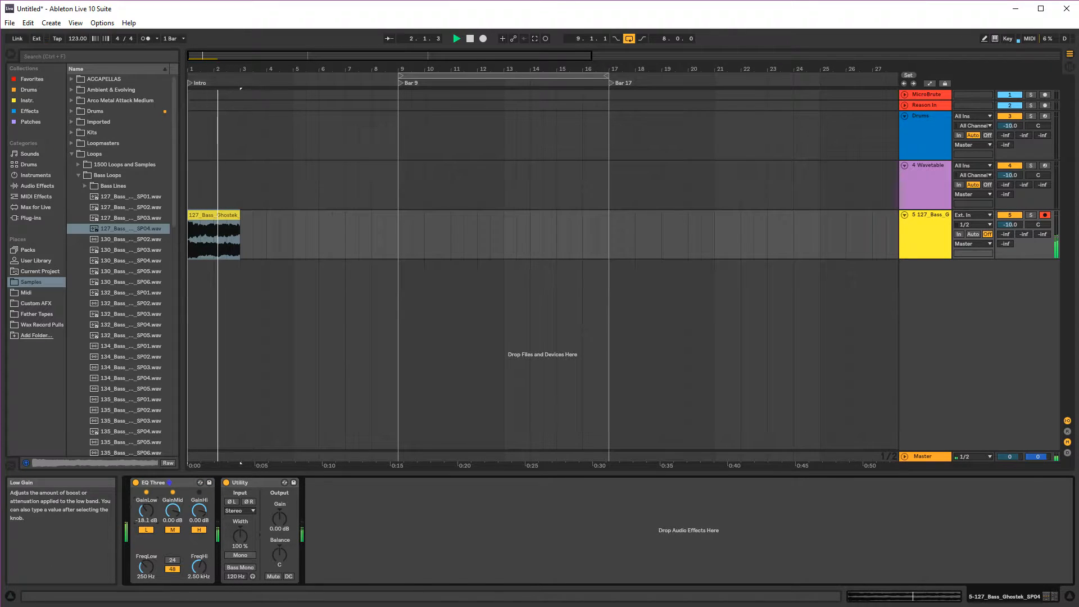
{"action": "left_click", "coordinate": [214, 236]}
{"action": "key", "text": "Delete"}
{"action": "left_click", "coordinate": [281, 240]}
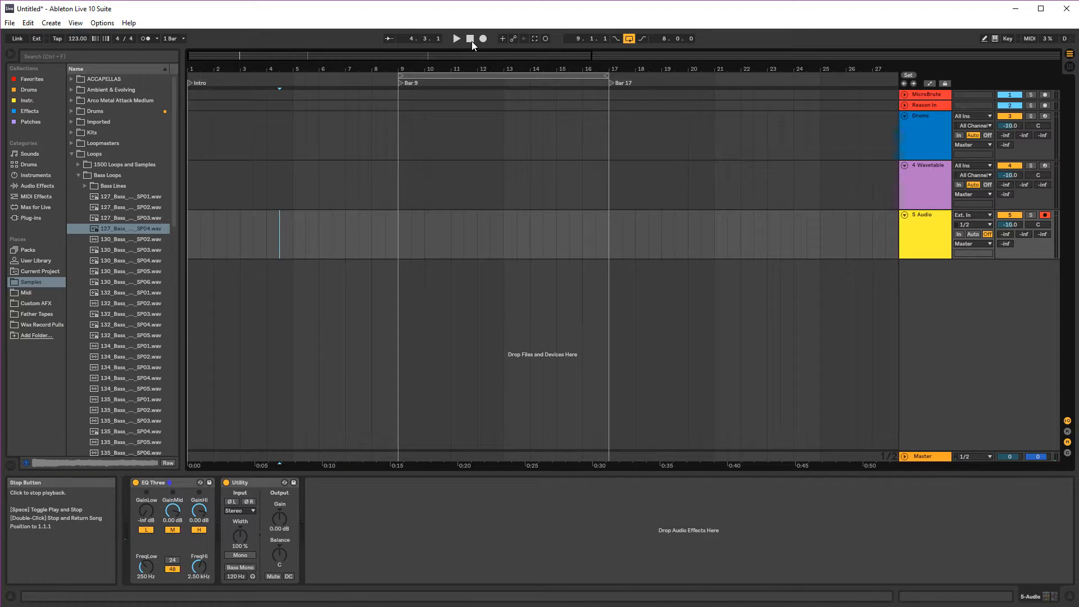
{"action": "left_click", "coordinate": [190, 233]}
- Collapse the Bass Loops and Loops folders and list the Audio Effects in the browser
{"action": "left_click", "coordinate": [78, 176]}
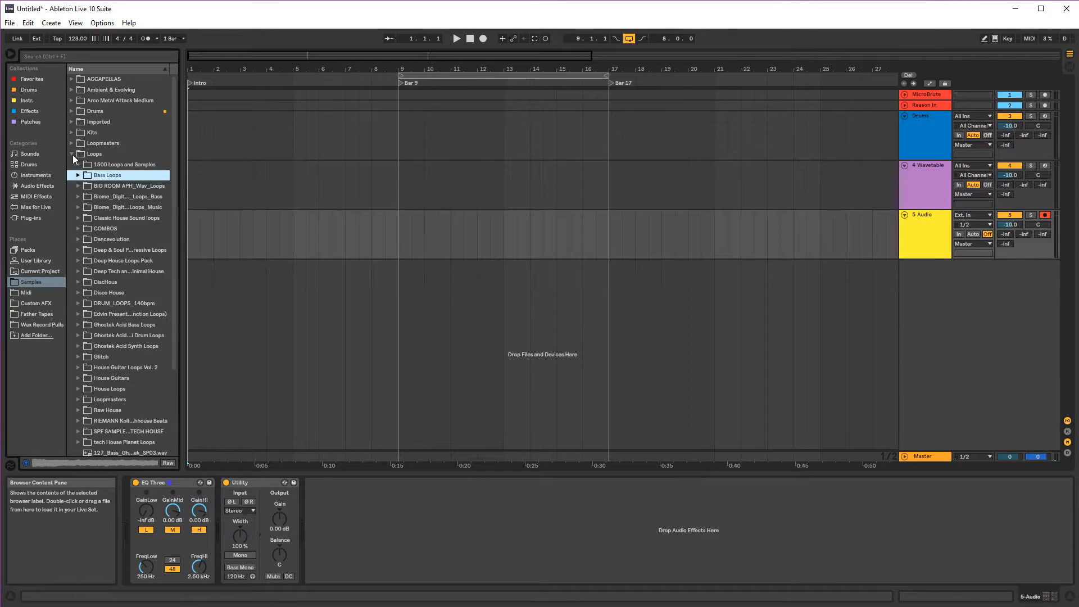
{"action": "left_click", "coordinate": [71, 154]}
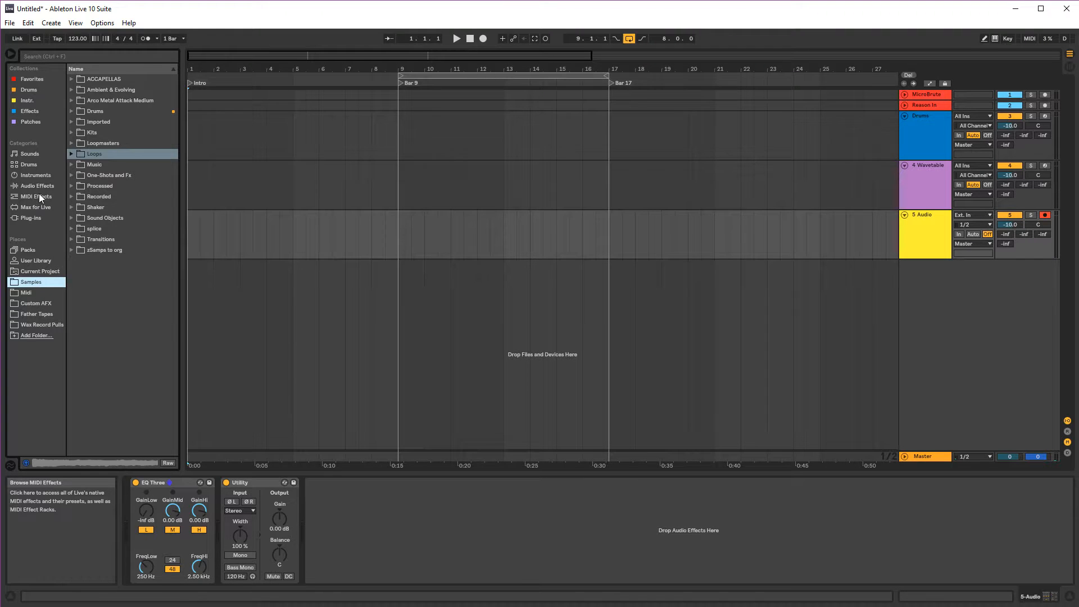
{"action": "left_click", "coordinate": [37, 186]}
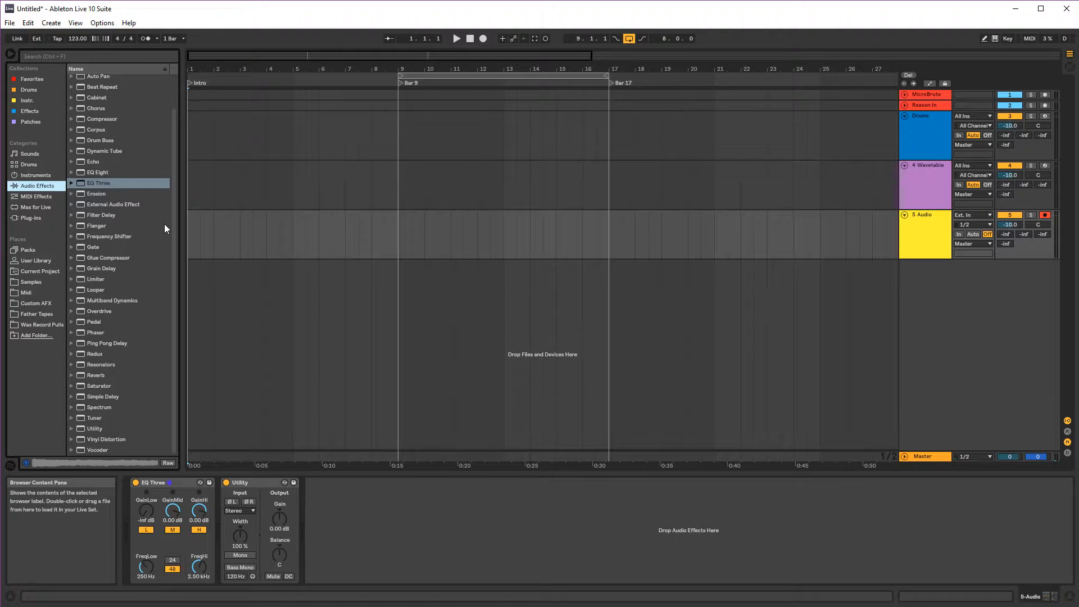
- Examine the EQ Three and Utility devices on audio track 5
{"action": "left_click", "coordinate": [913, 235]}
{"action": "left_click", "coordinate": [166, 483]}
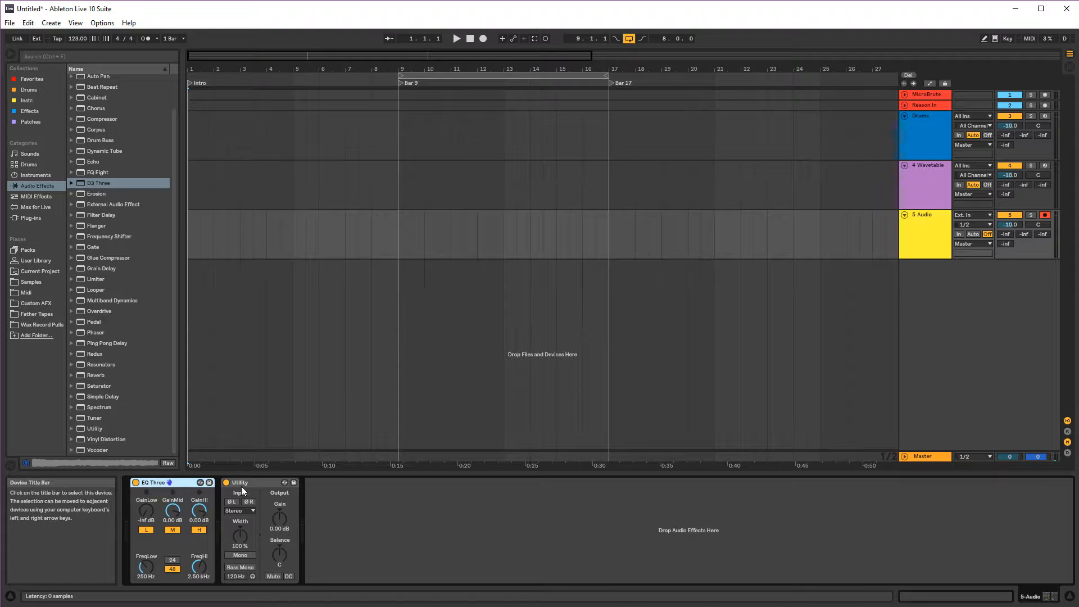
{"action": "left_click", "coordinate": [241, 483]}
{"action": "left_click", "coordinate": [181, 484]}
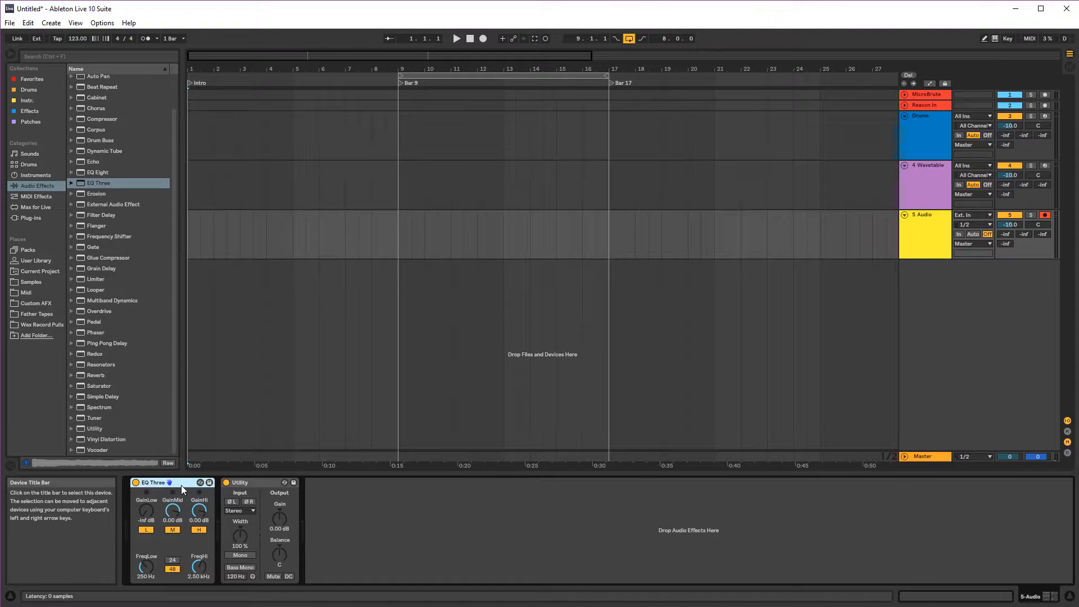
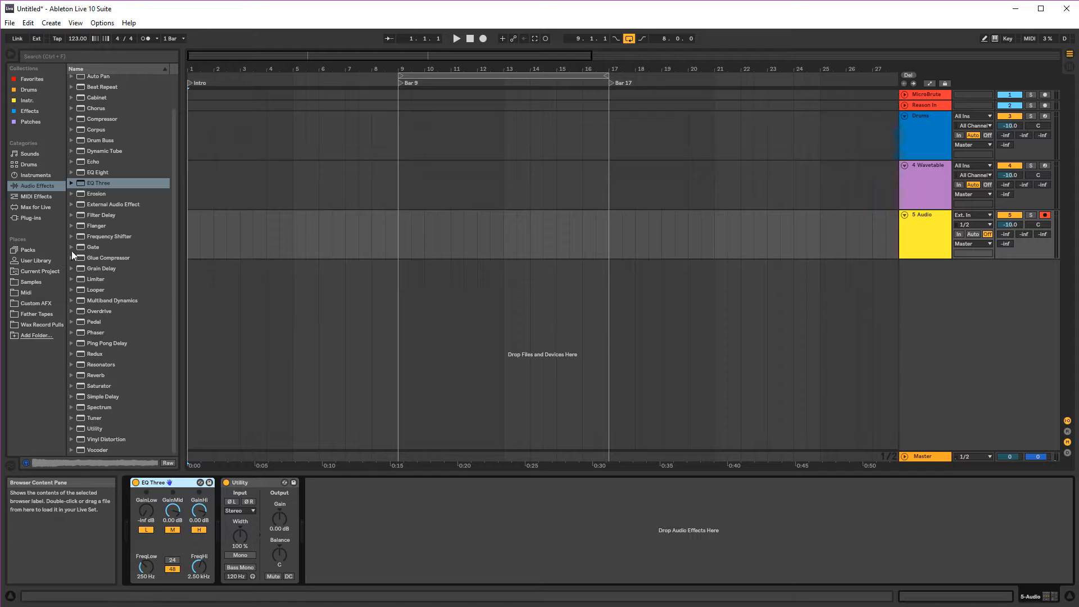
- Insert a new audio track and rename its EQ Eight device "Track Eq"
{"action": "right_click", "coordinate": [993, 302]}
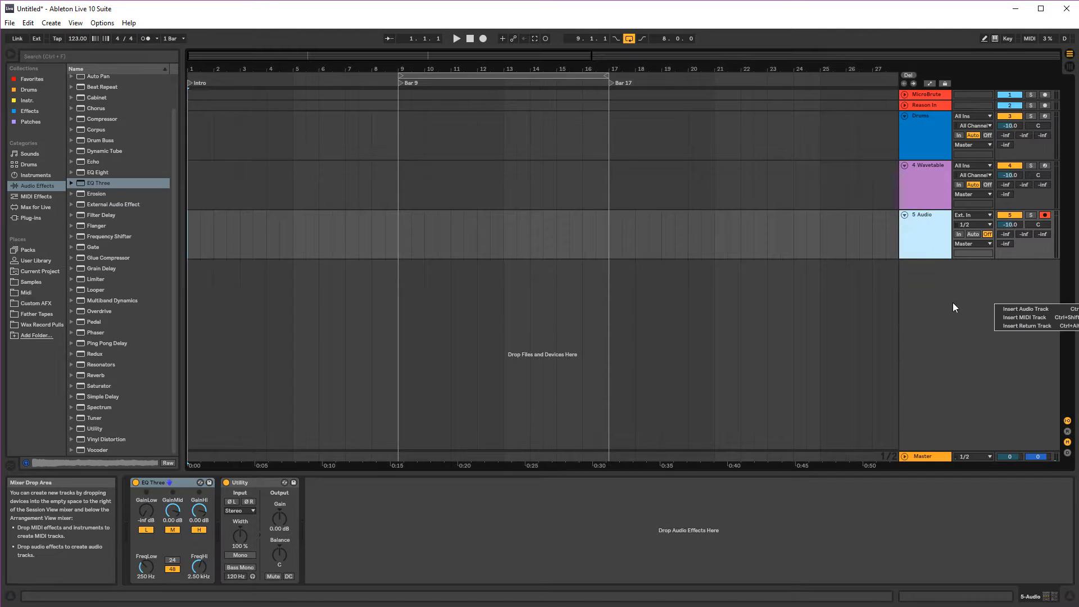
{"action": "left_click", "coordinate": [1026, 308]}
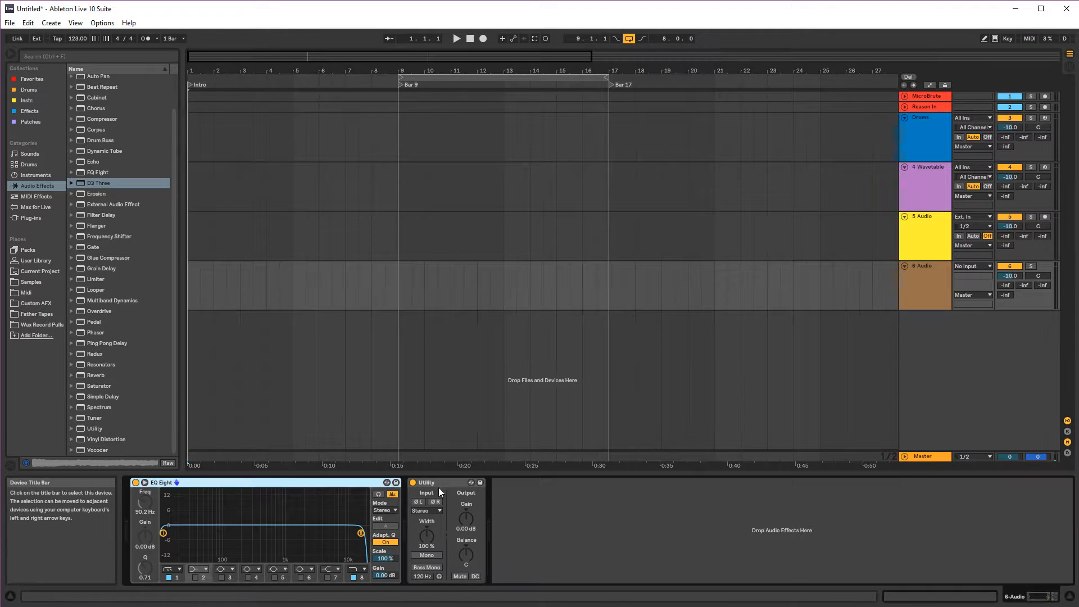
{"action": "right_click", "coordinate": [290, 484]}
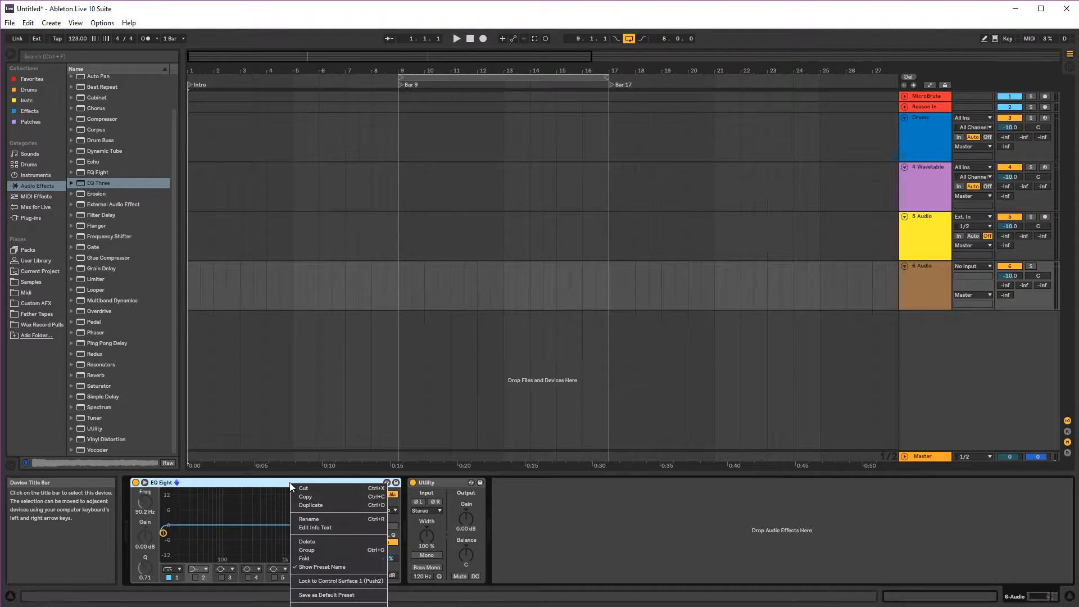
{"action": "left_click", "coordinate": [341, 517]}
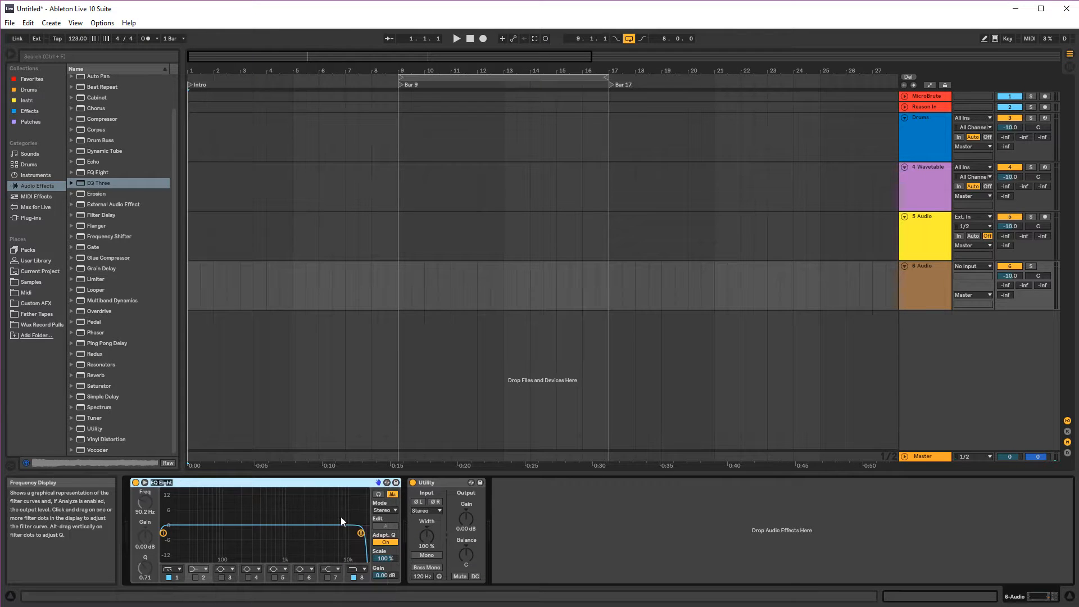
{"action": "type", "text": "Track Eq"}
{"action": "key", "text": "Return"}
- Correct the EQ device's name to "Track EQ"
{"action": "right_click", "coordinate": [332, 482]}
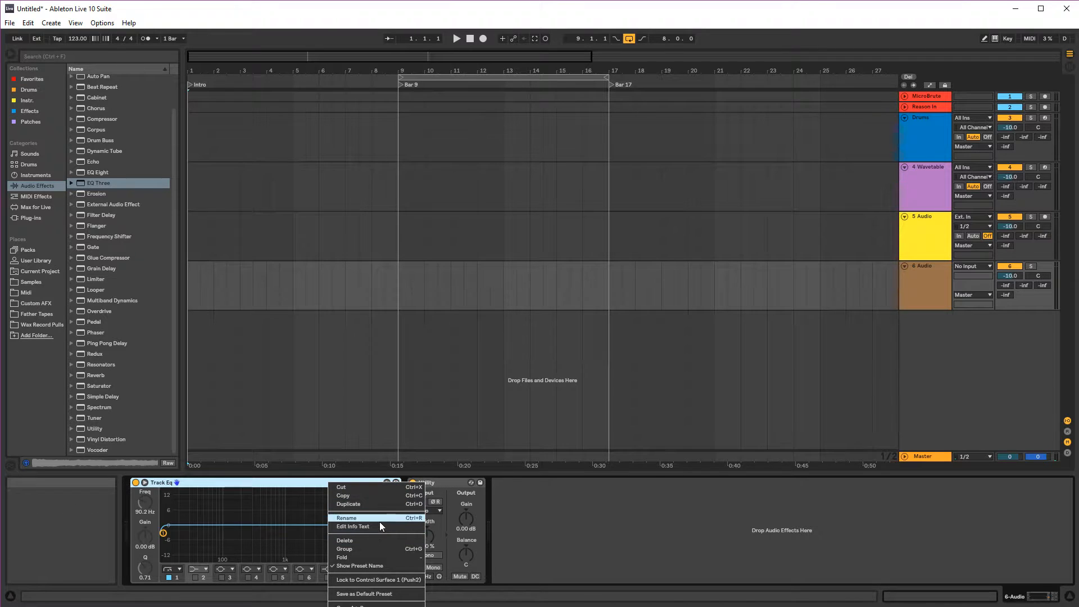
{"action": "left_click", "coordinate": [380, 522]}
{"action": "key", "text": "Return"}
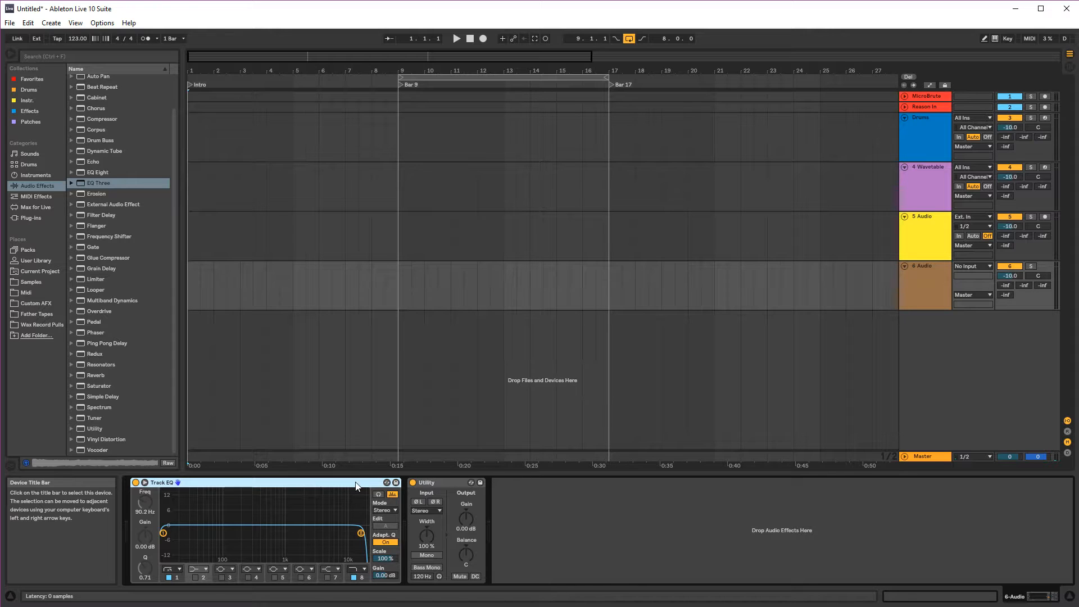
- Save audio track 6 with its Track EQ and Utility devices as the default audio track
{"action": "right_click", "coordinate": [909, 288]}
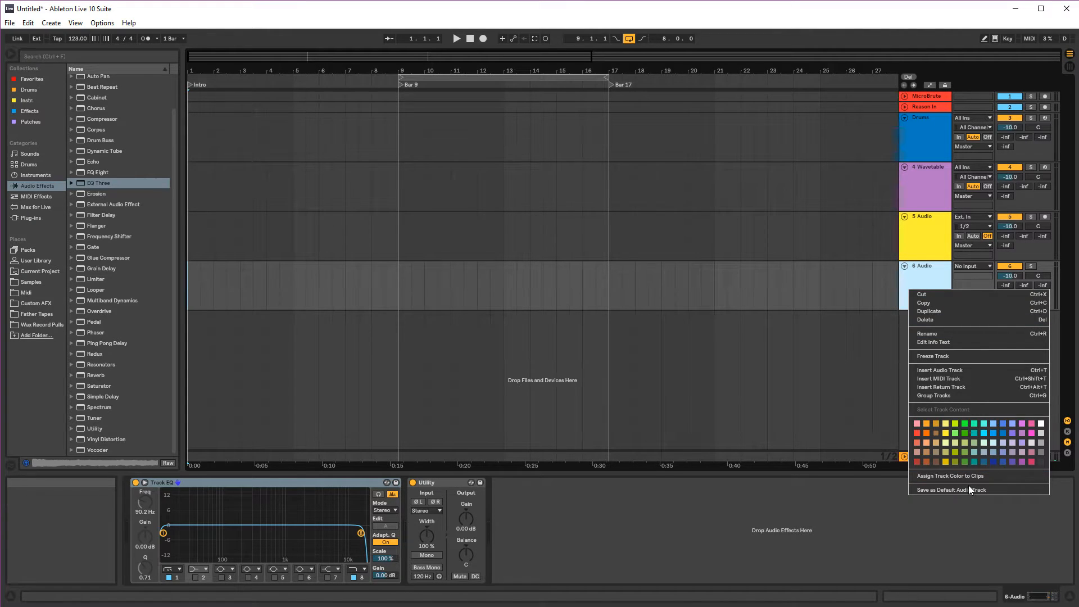
{"action": "left_click", "coordinate": [969, 486]}
{"action": "left_click", "coordinate": [929, 416]}
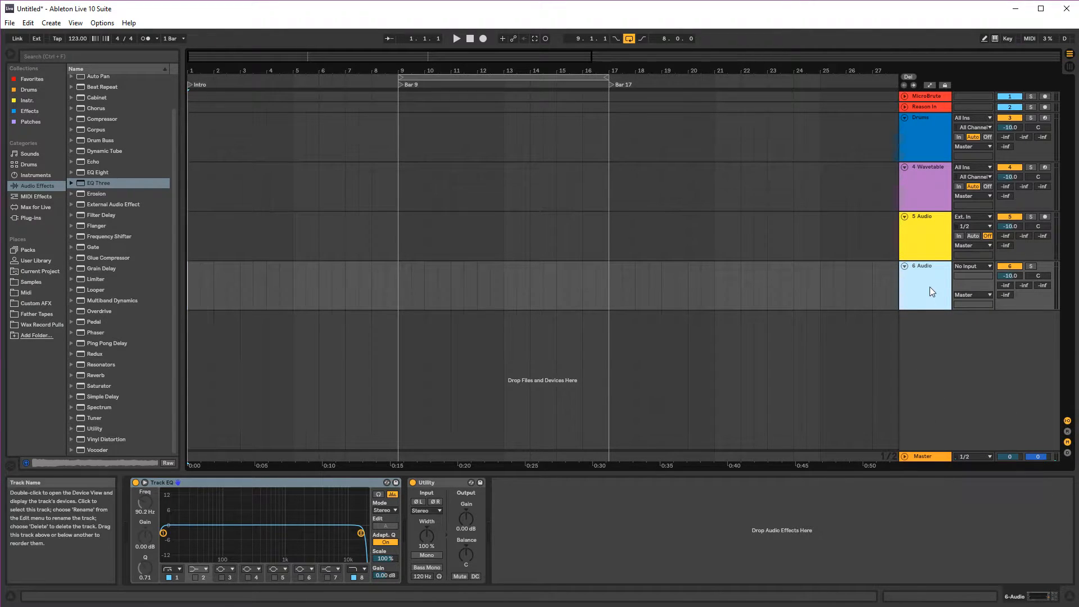
- Delete audio tracks 6 and 5, and insert a fresh audio track with its Track EQ device selected
{"action": "key", "text": "Delete"}
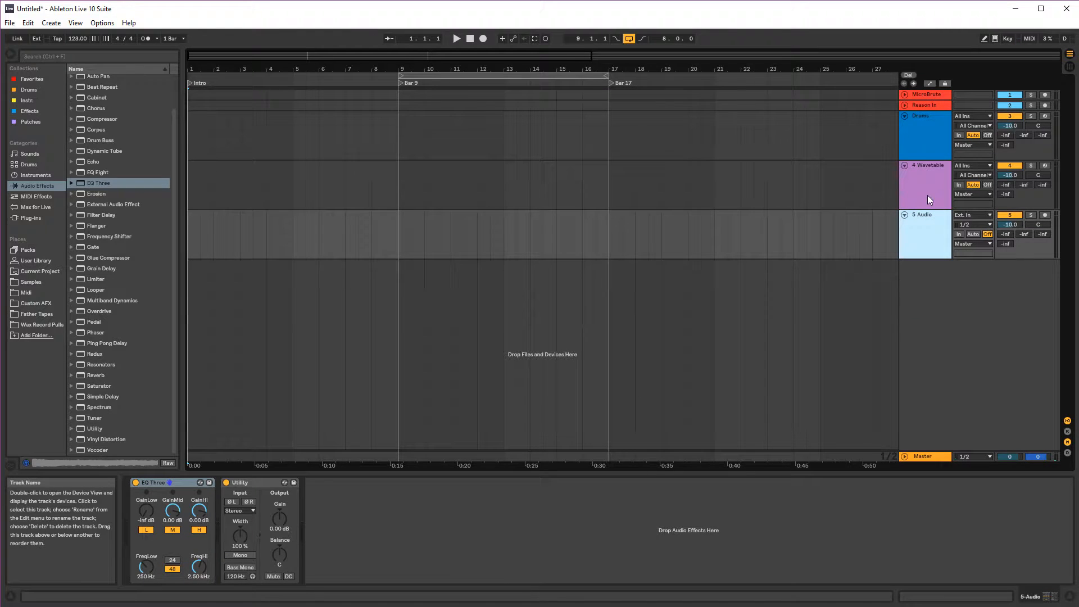
{"action": "key", "text": "Delete"}
{"action": "right_click", "coordinate": [927, 249]}
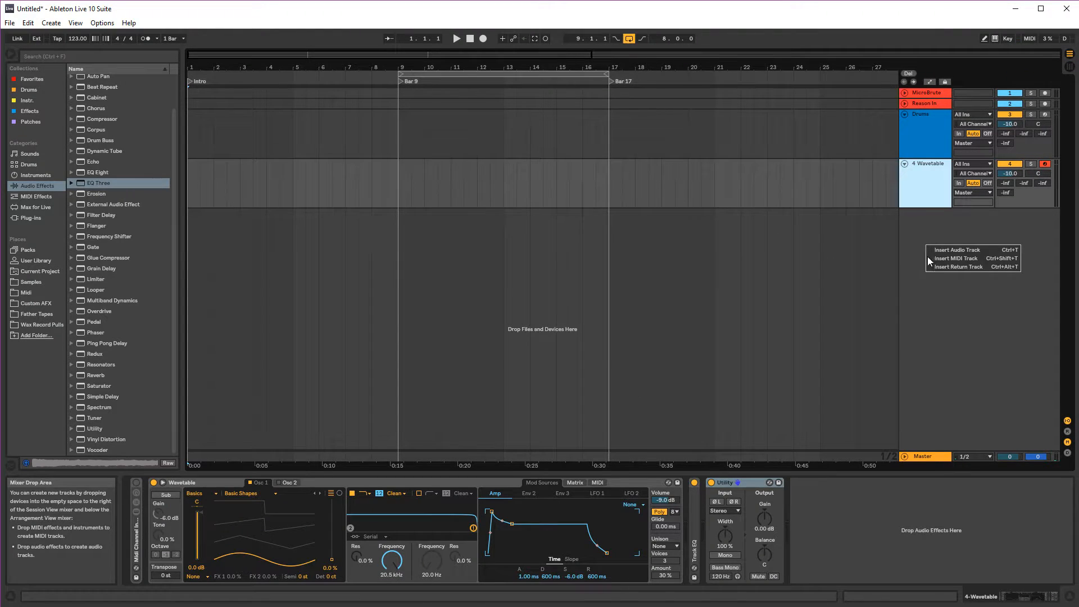
{"action": "left_click", "coordinate": [844, 385]}
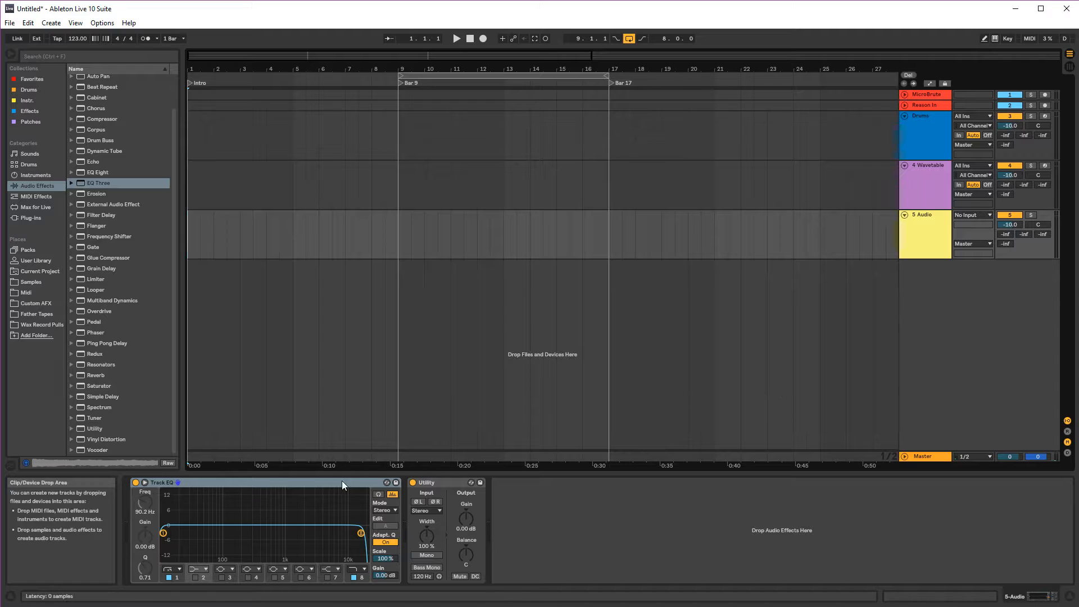
{"action": "left_click", "coordinate": [920, 317]}
{"action": "left_click", "coordinate": [247, 485]}
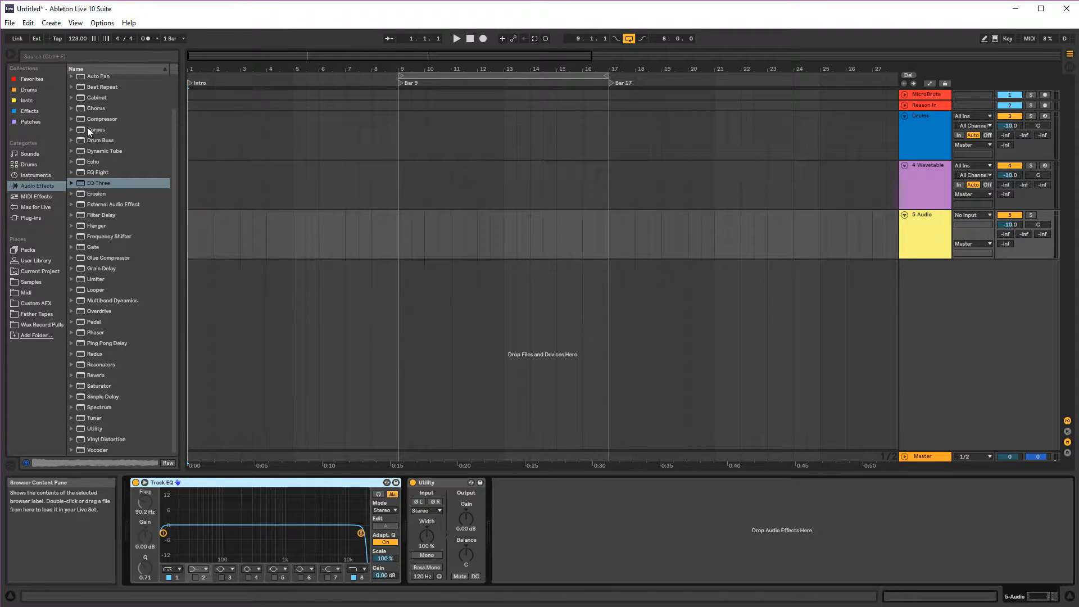
- Add a Compressor after Utility on track 5 and cycle through its transfer curve, activity and collapsed views
{"action": "left_click_drag", "start_coordinate": [90, 119], "coordinate": [552, 537]}
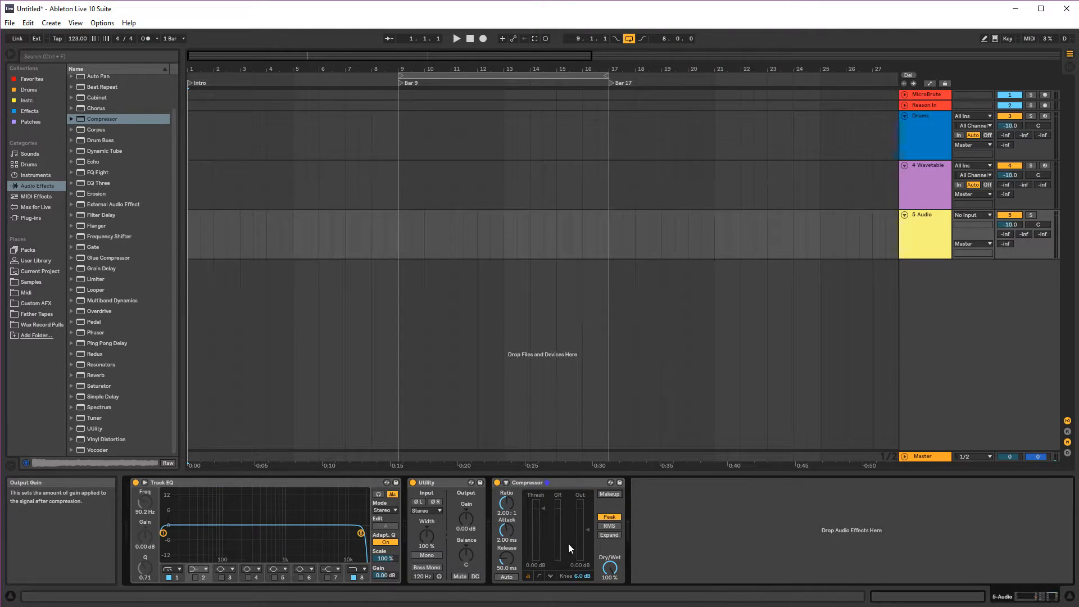
{"action": "left_click", "coordinate": [540, 579]}
{"action": "left_click", "coordinate": [550, 576]}
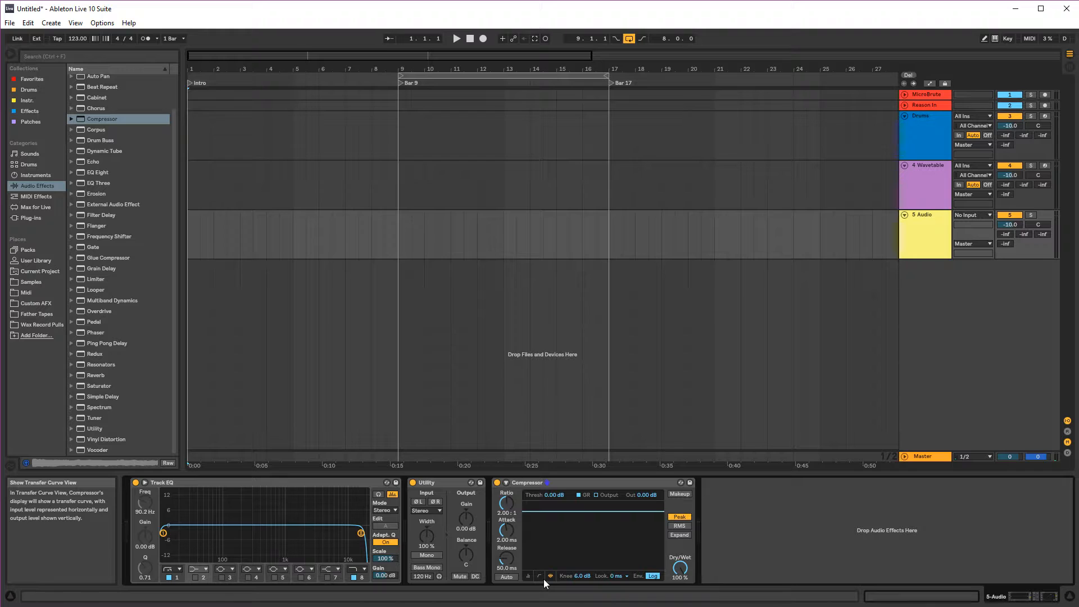
{"action": "left_click", "coordinate": [529, 576]}
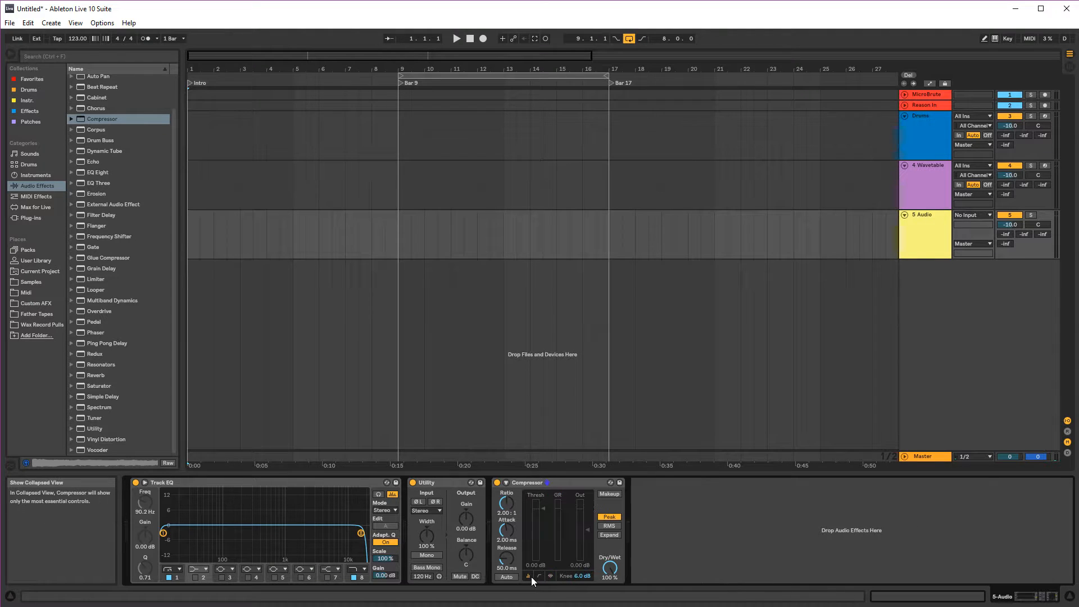
- Toggle the Compressor's Makeup on and back off, and set its attack time to 4.99 ms
{"action": "left_click", "coordinate": [609, 494]}
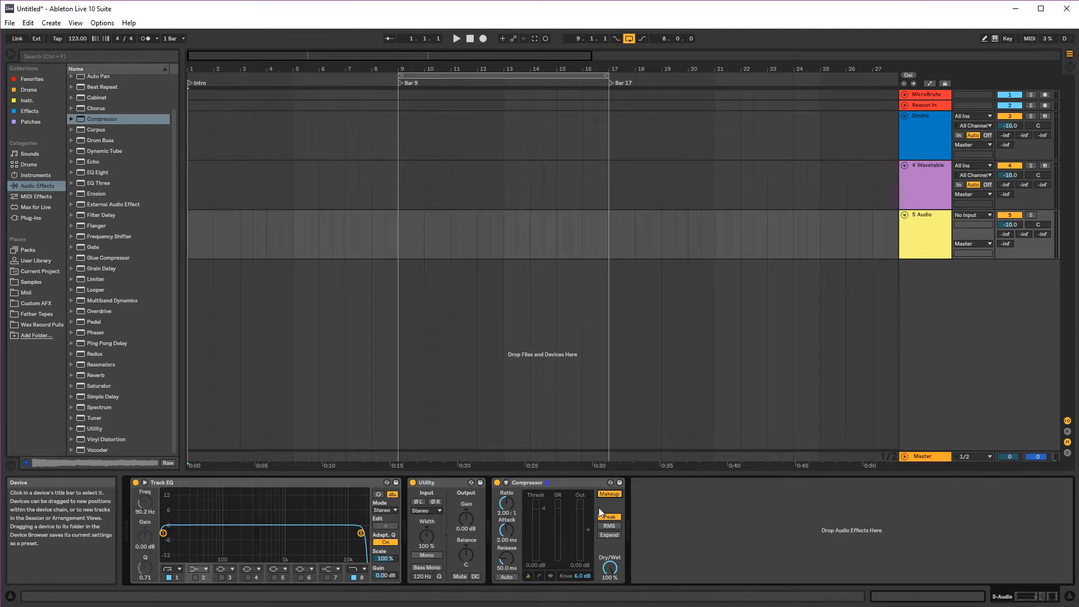
{"action": "key", "text": "q"}
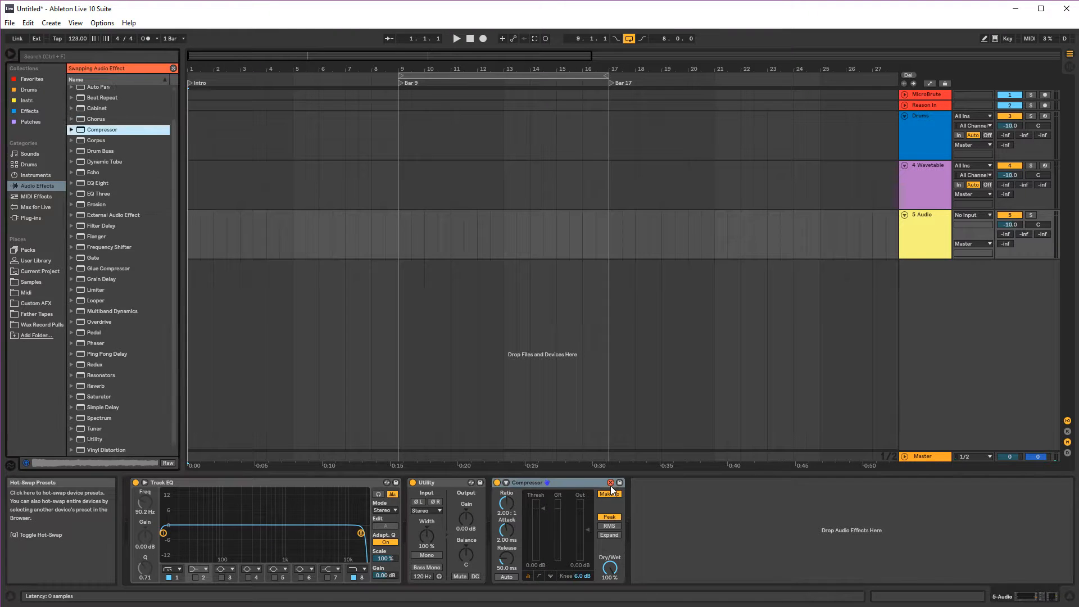
{"action": "left_click", "coordinate": [612, 495]}
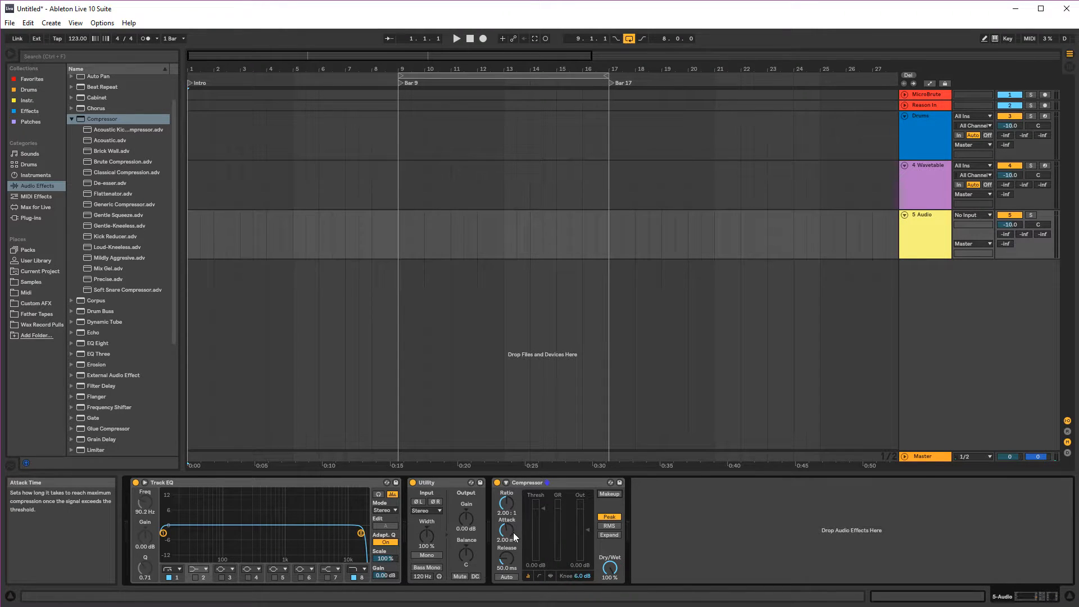
{"action": "left_click_drag", "start_coordinate": [513, 532], "coordinate": [512, 557]}
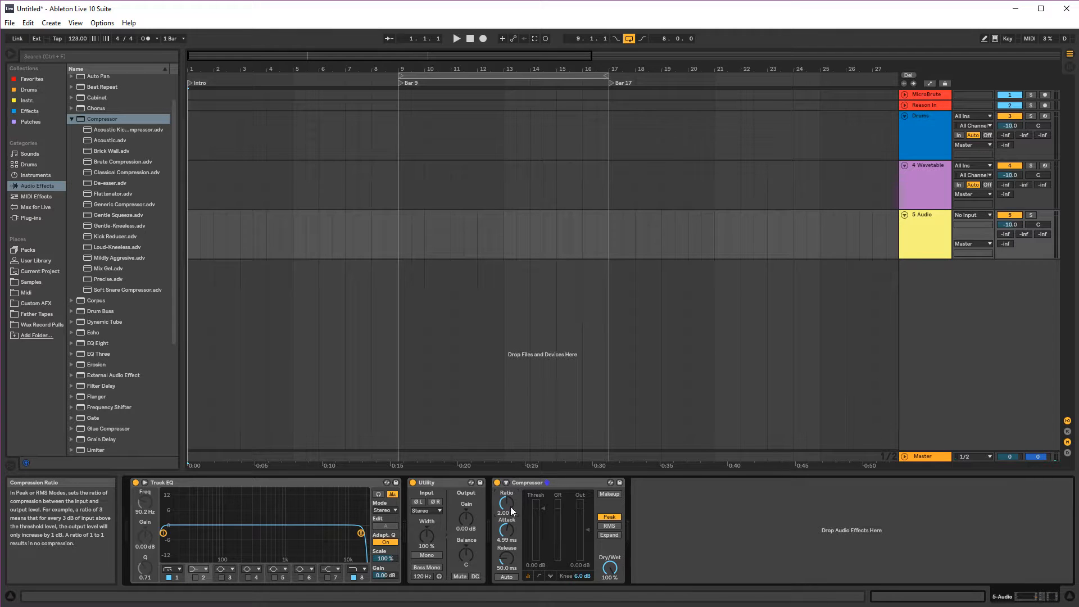
- Switch the Compressor between its activity and collapsed views, ending in the activity view
{"action": "left_click", "coordinate": [549, 577]}
{"action": "left_click", "coordinate": [527, 577]}
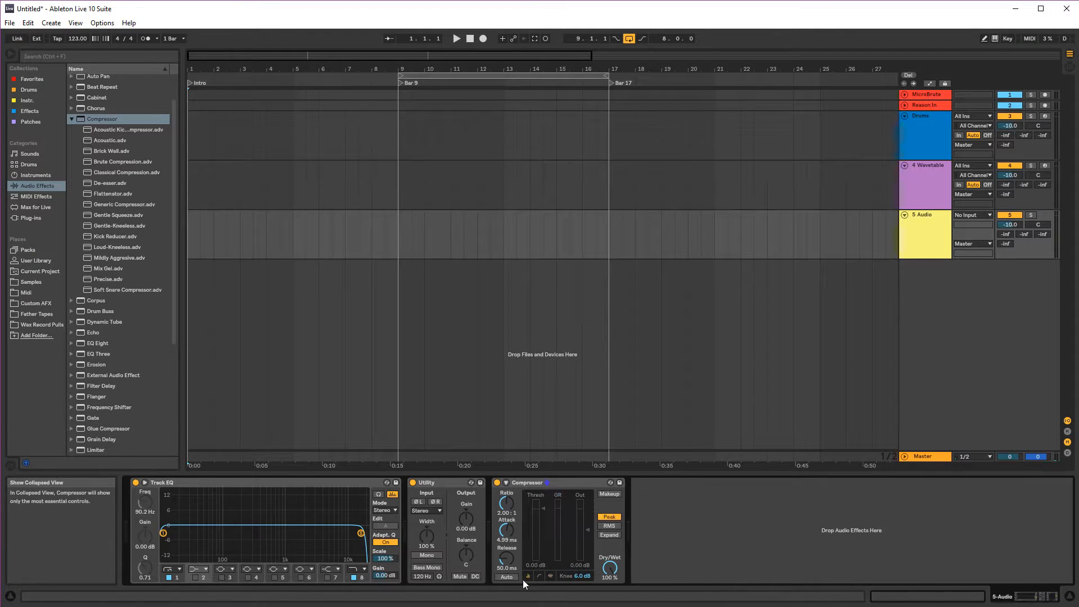
{"action": "left_click", "coordinate": [549, 577]}
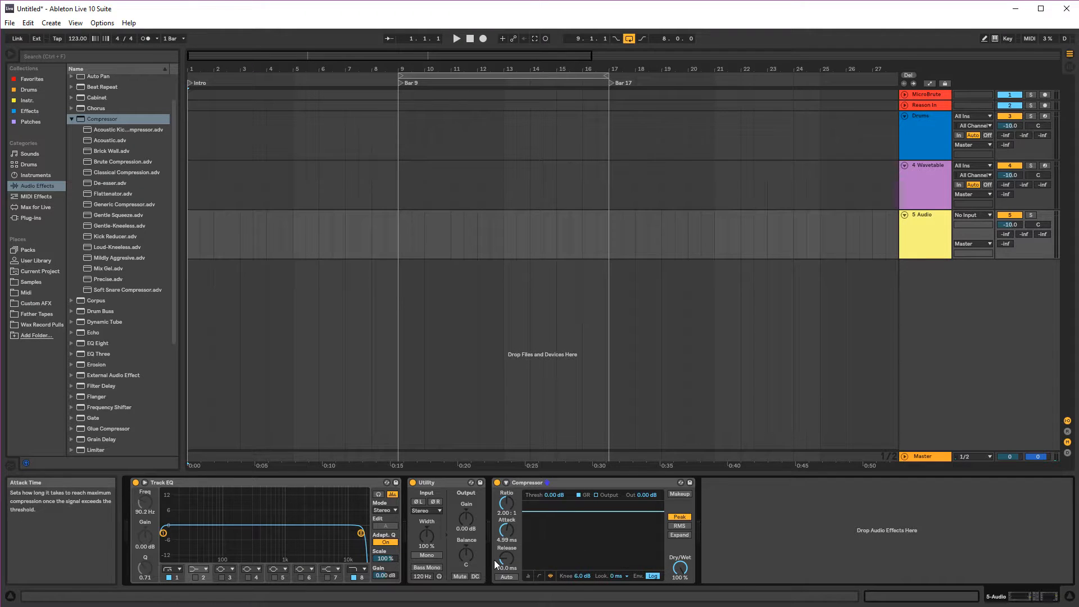
- Save the Compressor as its default preset, and locate Compressor.adv in the User Library's Defaults > Audio Effects folder
{"action": "right_click", "coordinate": [579, 482]}
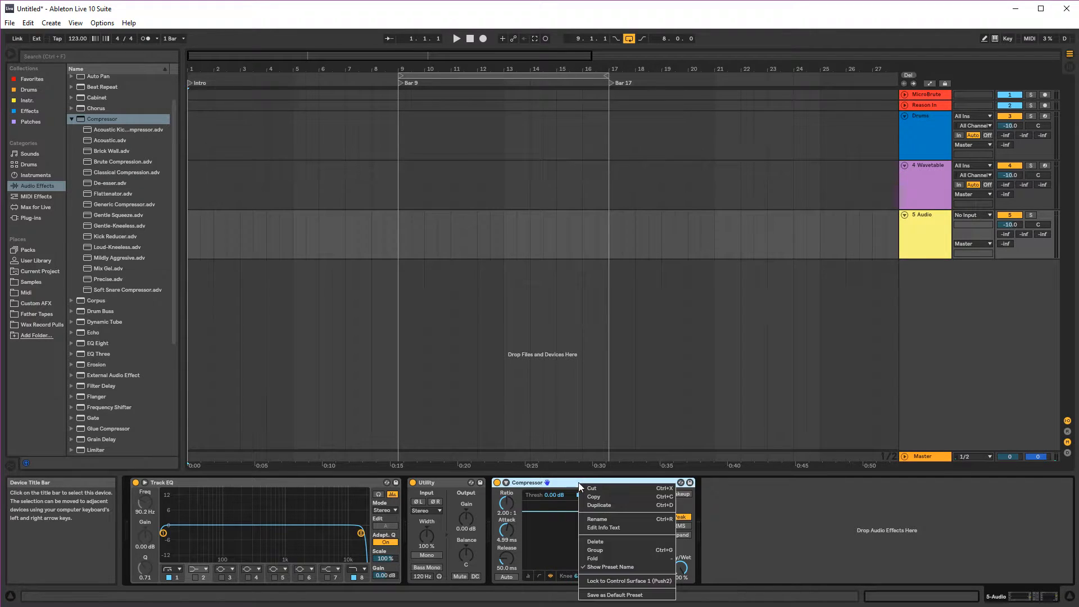
{"action": "left_click", "coordinate": [619, 595]}
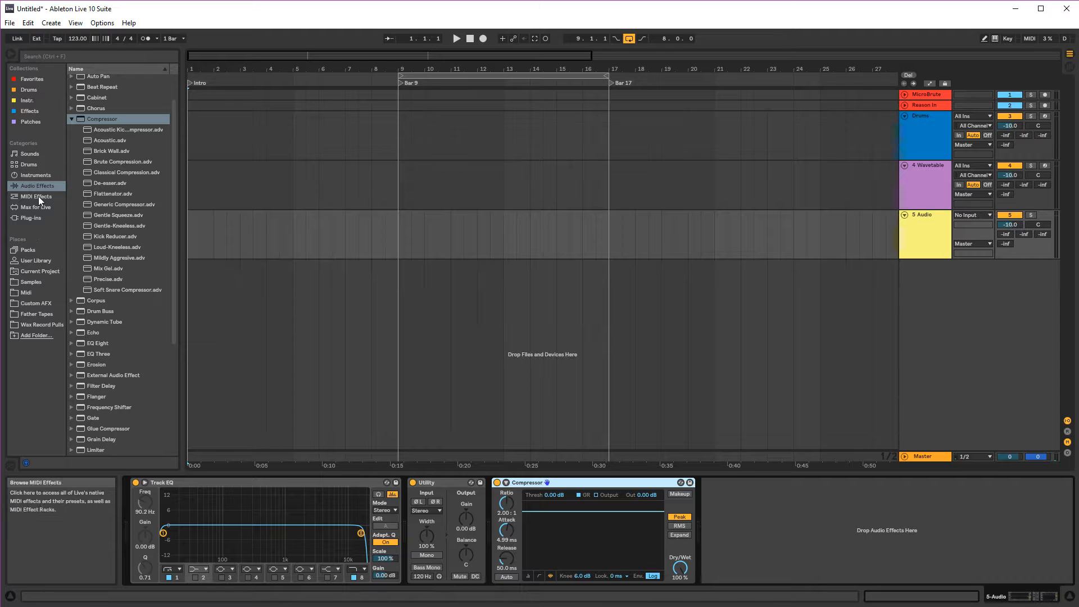
{"action": "left_click", "coordinate": [36, 260]}
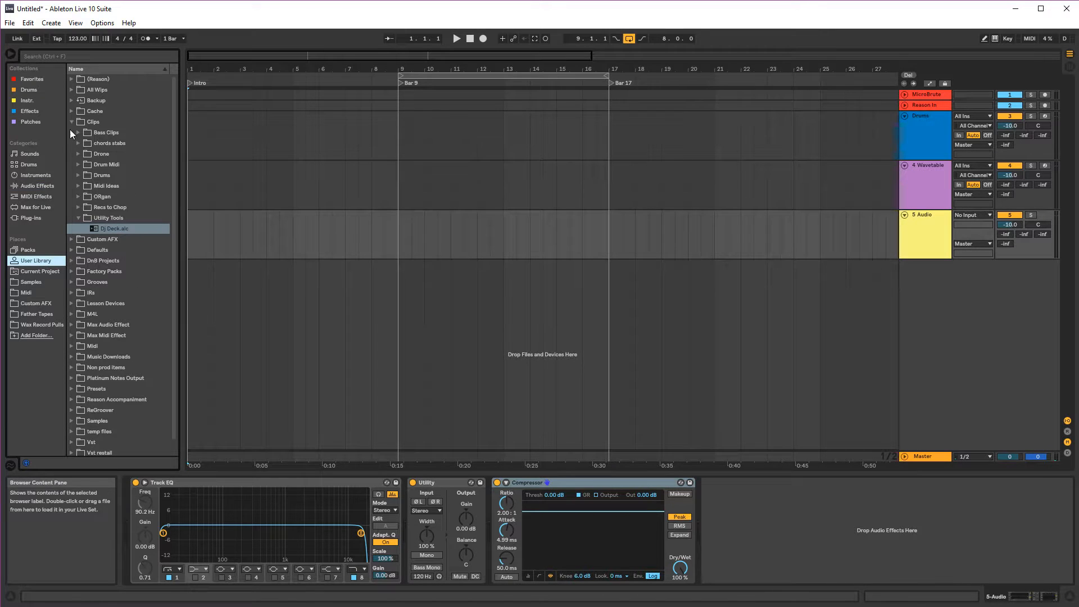
{"action": "left_click", "coordinate": [83, 123]}
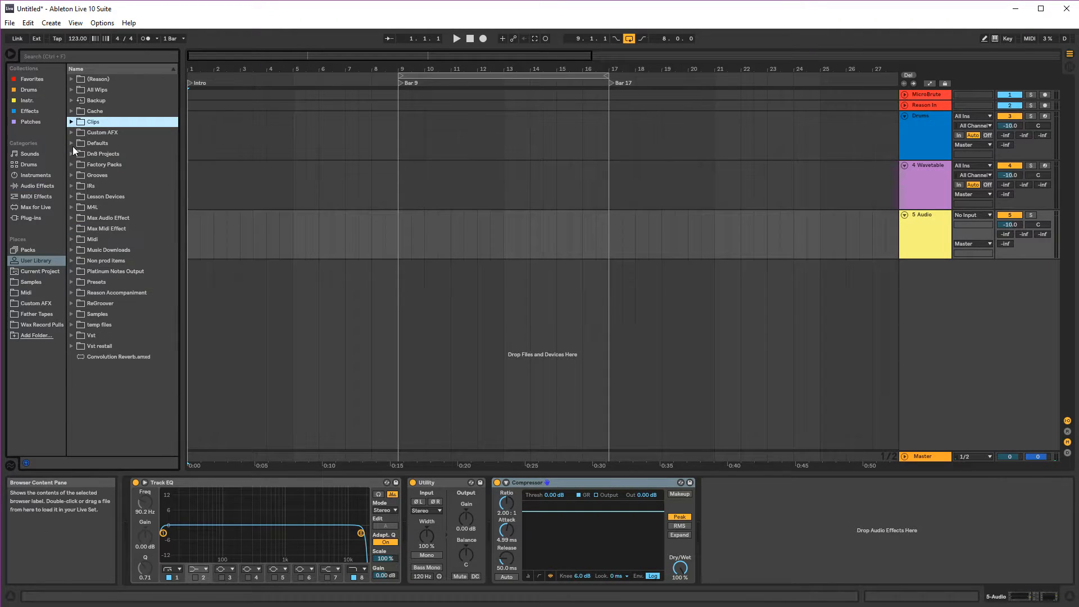
{"action": "left_click", "coordinate": [72, 144]}
{"action": "left_click", "coordinate": [81, 155]}
{"action": "left_click", "coordinate": [117, 166]}
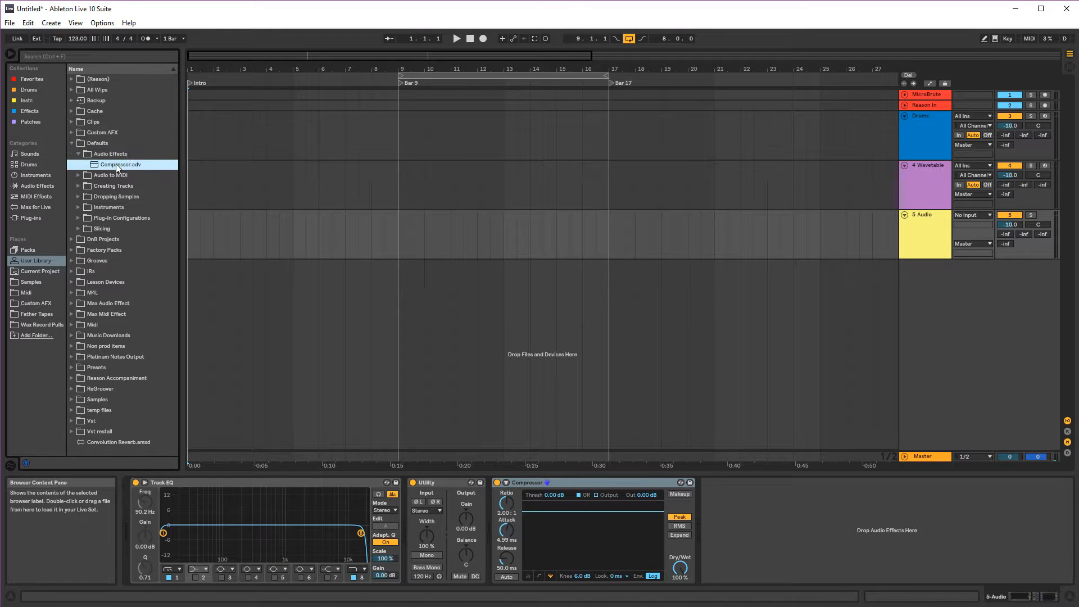
- Examine the Drums, Harmony and Melody to MIDI folders under the Audio to MIDI defaults
{"action": "left_click", "coordinate": [79, 153]}
{"action": "left_click", "coordinate": [77, 165]}
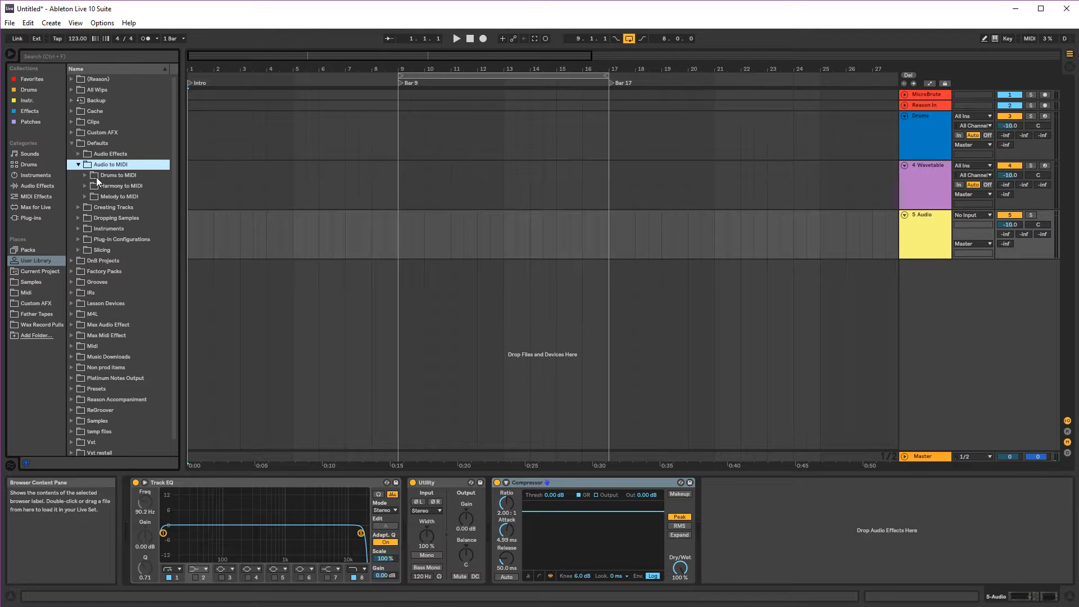
{"action": "left_click", "coordinate": [86, 176]}
{"action": "left_click", "coordinate": [85, 187]}
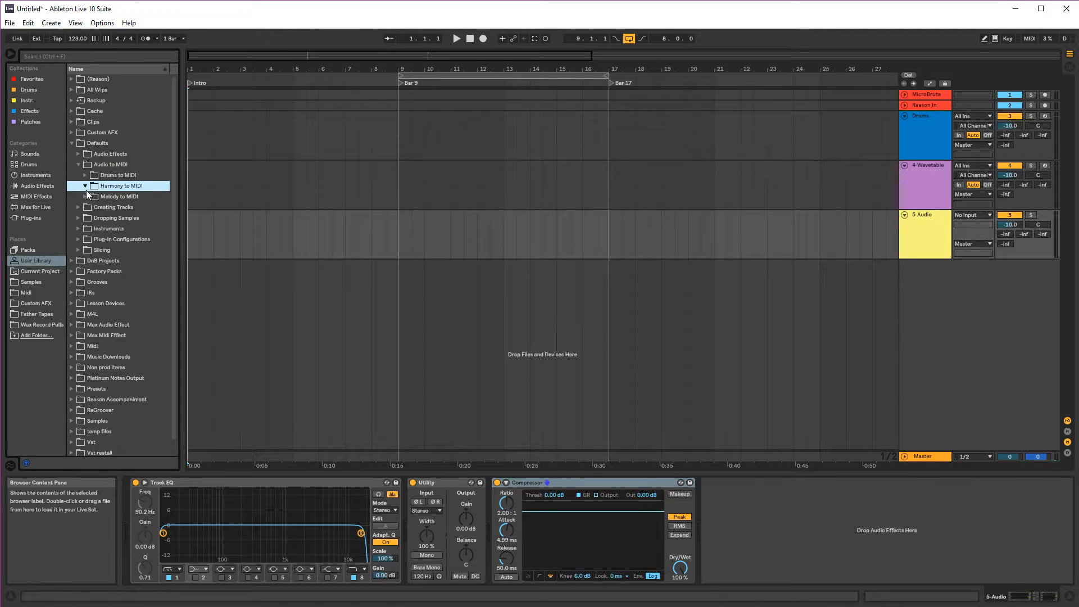
{"action": "left_click", "coordinate": [85, 196]}
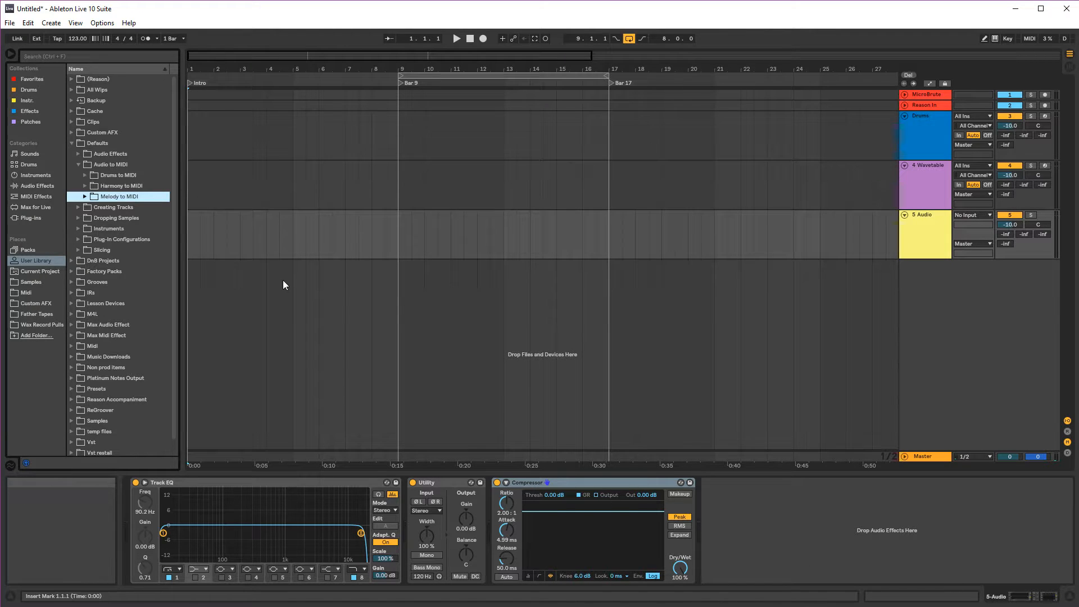
{"action": "left_click", "coordinate": [78, 164]}
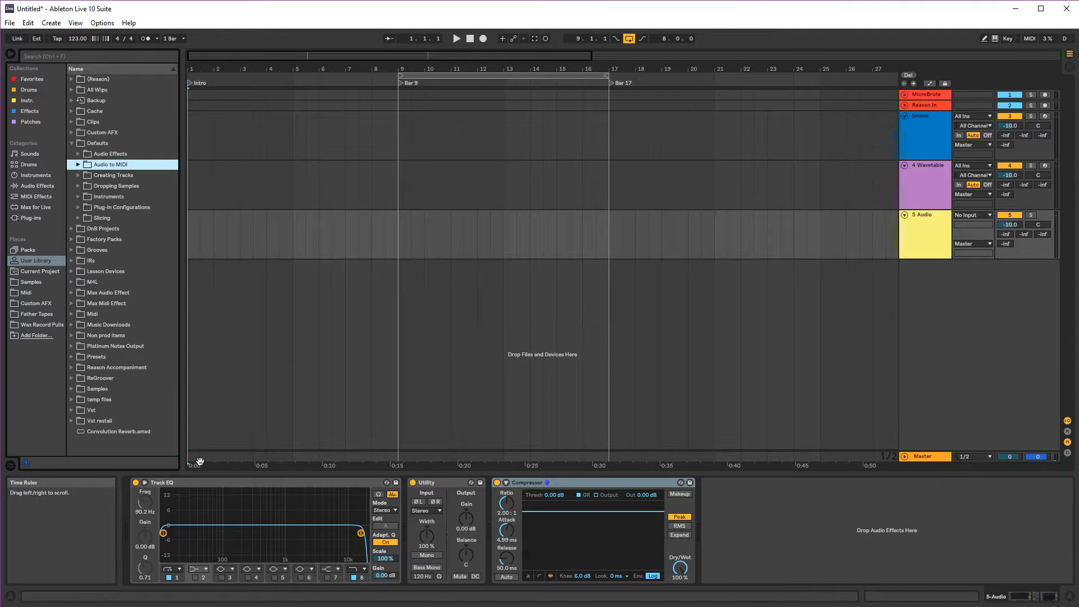
- Examine the contents of the Dropping Samples and Instruments folders in Defaults
{"action": "left_click", "coordinate": [79, 186]}
{"action": "left_click", "coordinate": [88, 195]}
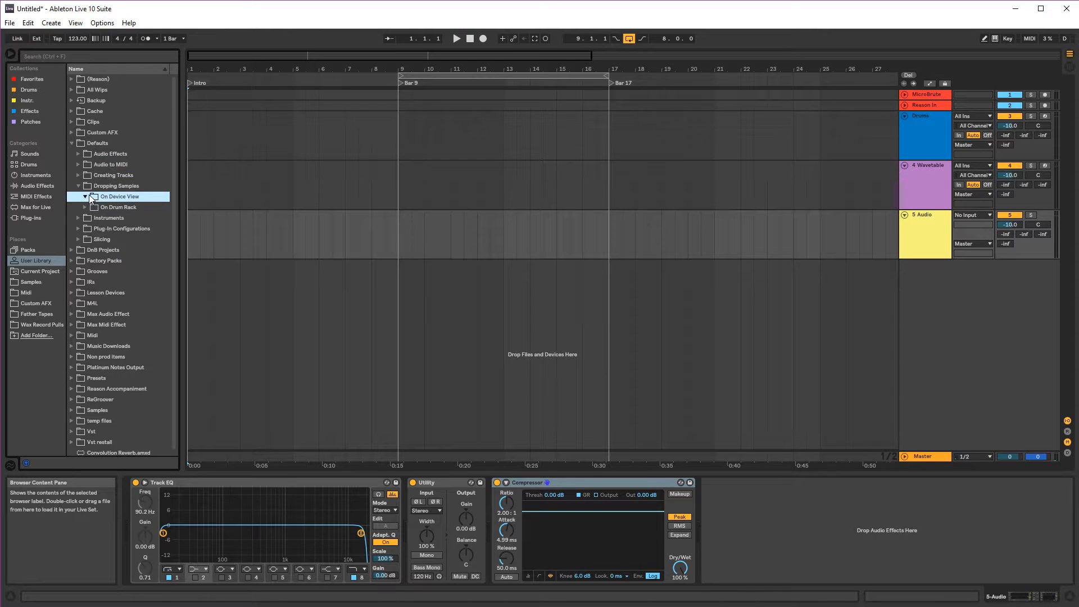
{"action": "left_click", "coordinate": [78, 186]}
{"action": "left_click", "coordinate": [78, 196]}
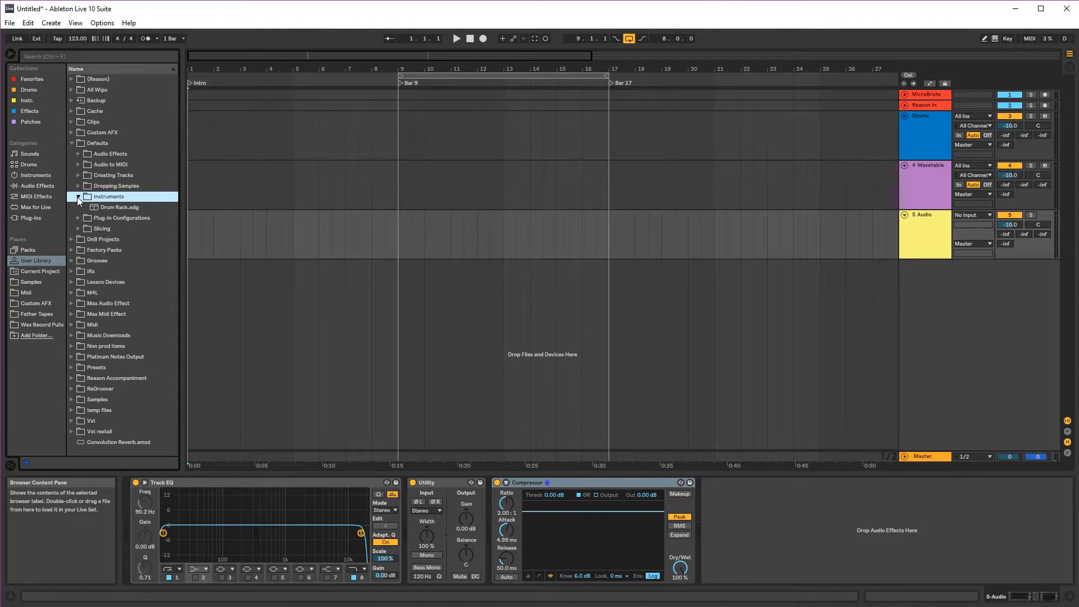
{"action": "left_click", "coordinate": [78, 197]}
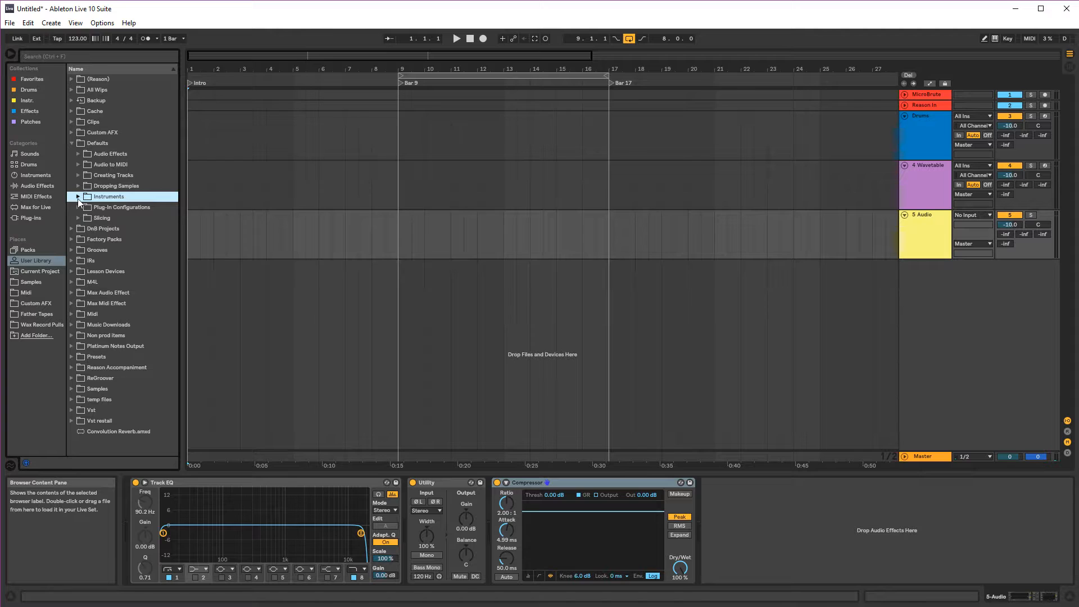
{"action": "left_click", "coordinate": [78, 196]}
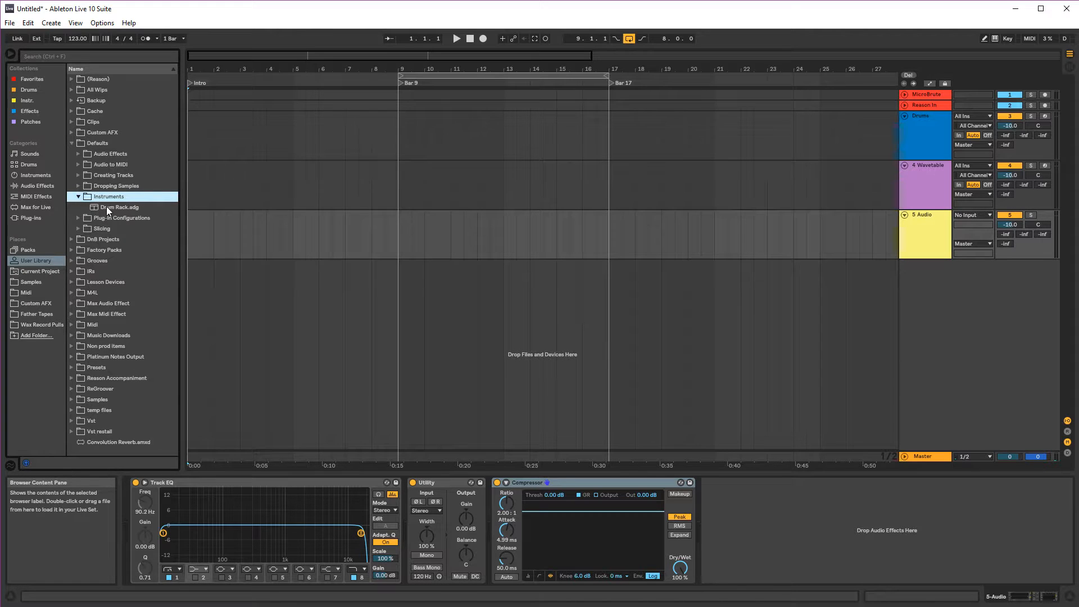
{"action": "left_click", "coordinate": [79, 197]}
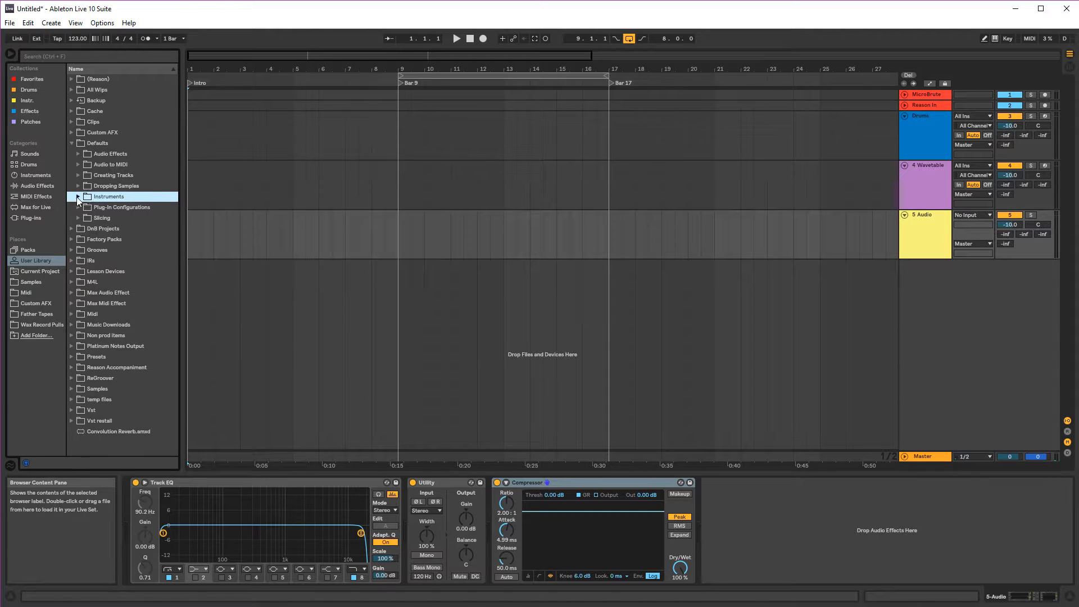
- Add the default Drum Rack.adg on a new track below 5 Audio, and delete the rack and its track
{"action": "left_click", "coordinate": [78, 196]}
{"action": "left_click_drag", "start_coordinate": [96, 206], "coordinate": [953, 314]}
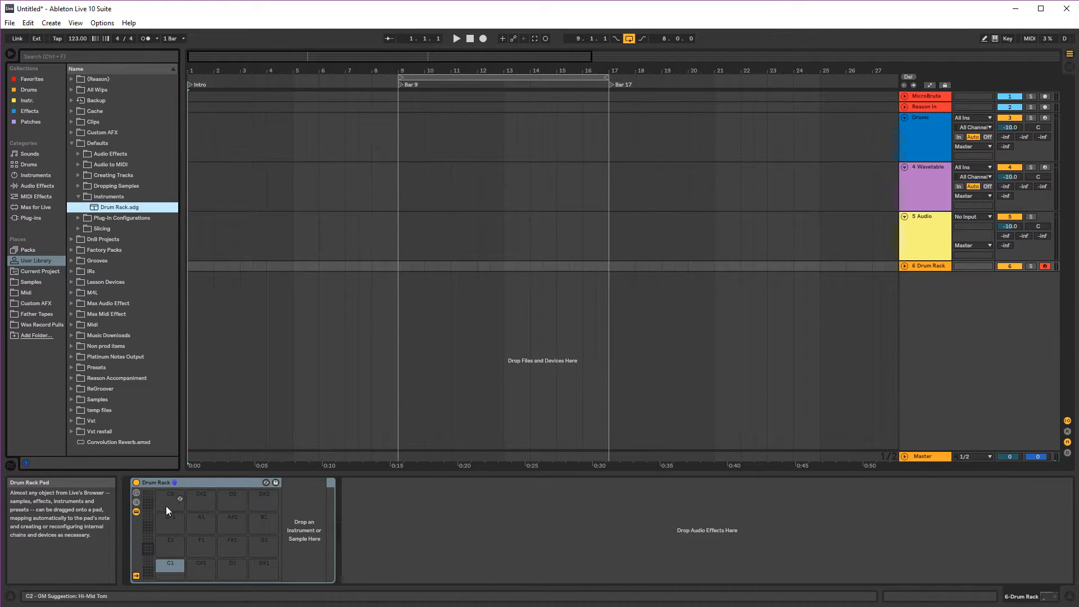
{"action": "left_click", "coordinate": [191, 485]}
{"action": "key", "text": "Delete"}
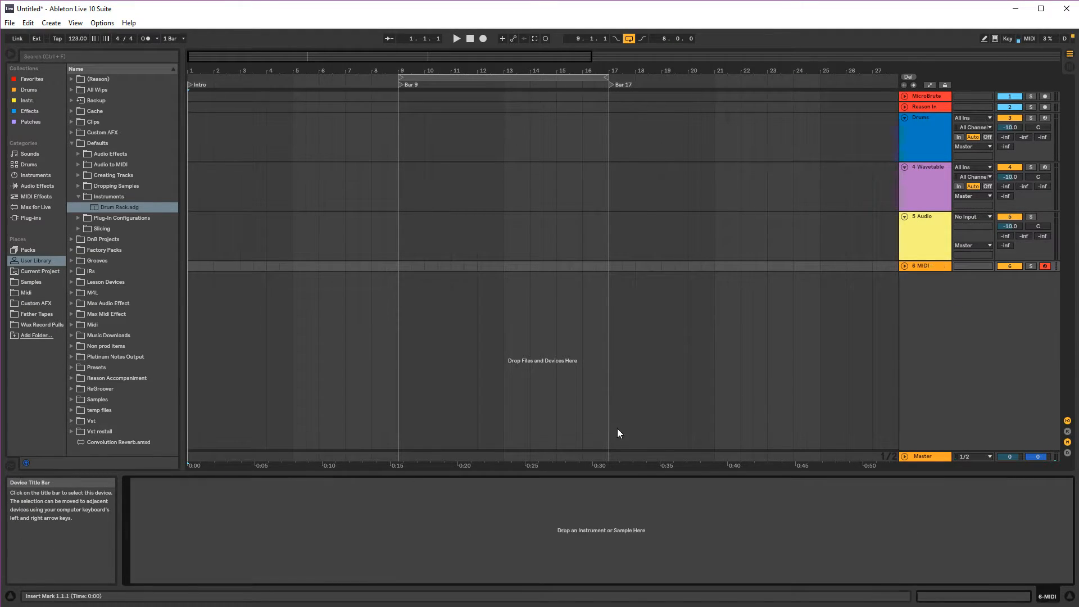
{"action": "left_click", "coordinate": [936, 268]}
{"action": "key", "text": "Delete"}
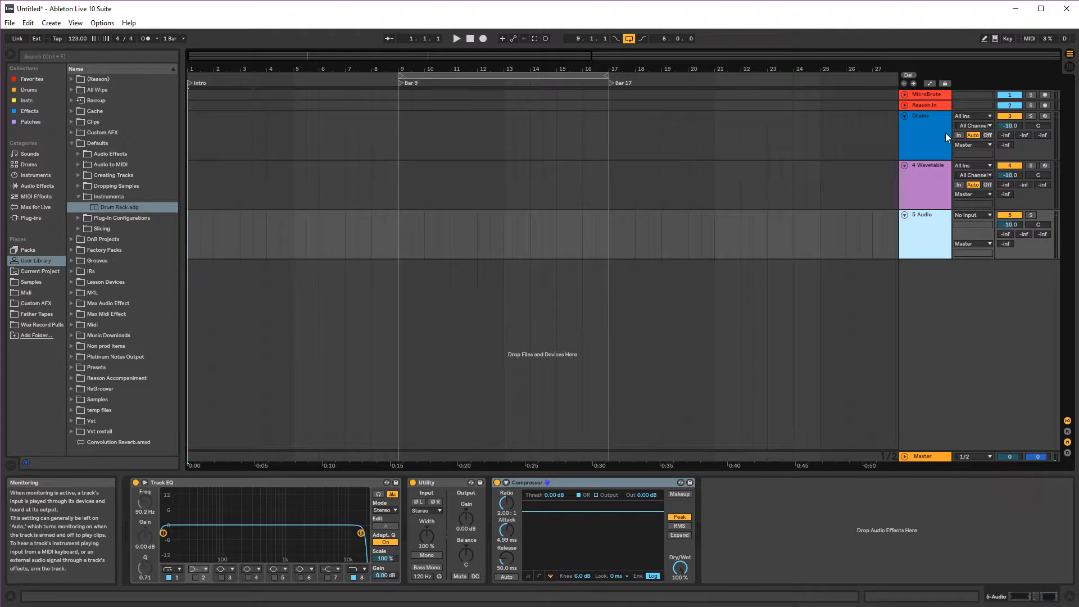
- Save the Drums track's Drum Rack as the default preset
{"action": "left_click", "coordinate": [945, 133]}
{"action": "right_click", "coordinate": [225, 487]}
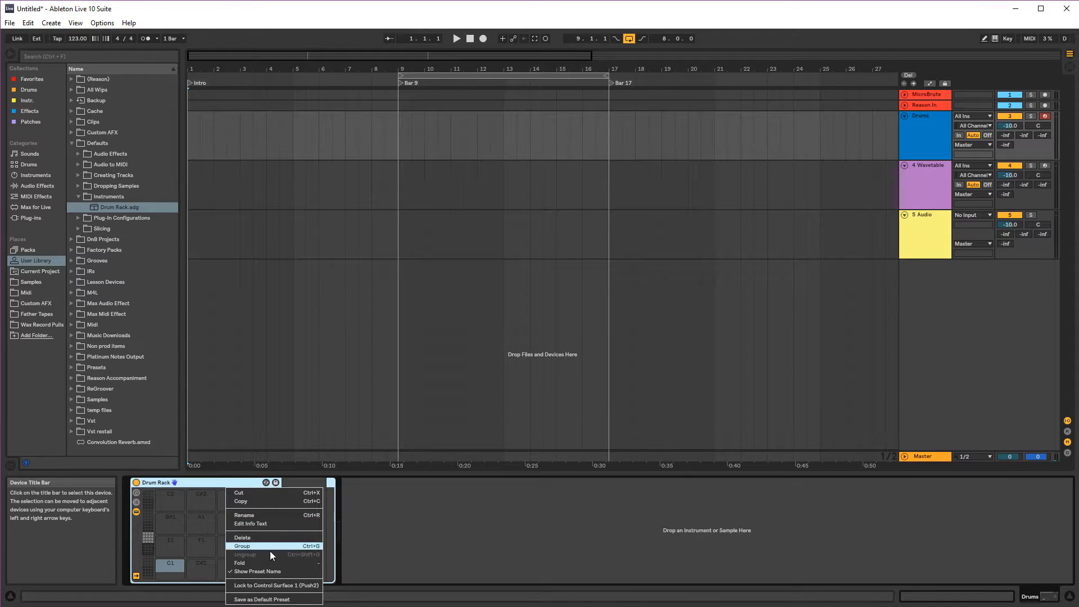
{"action": "left_click", "coordinate": [278, 599]}
{"action": "left_click", "coordinate": [935, 419]}
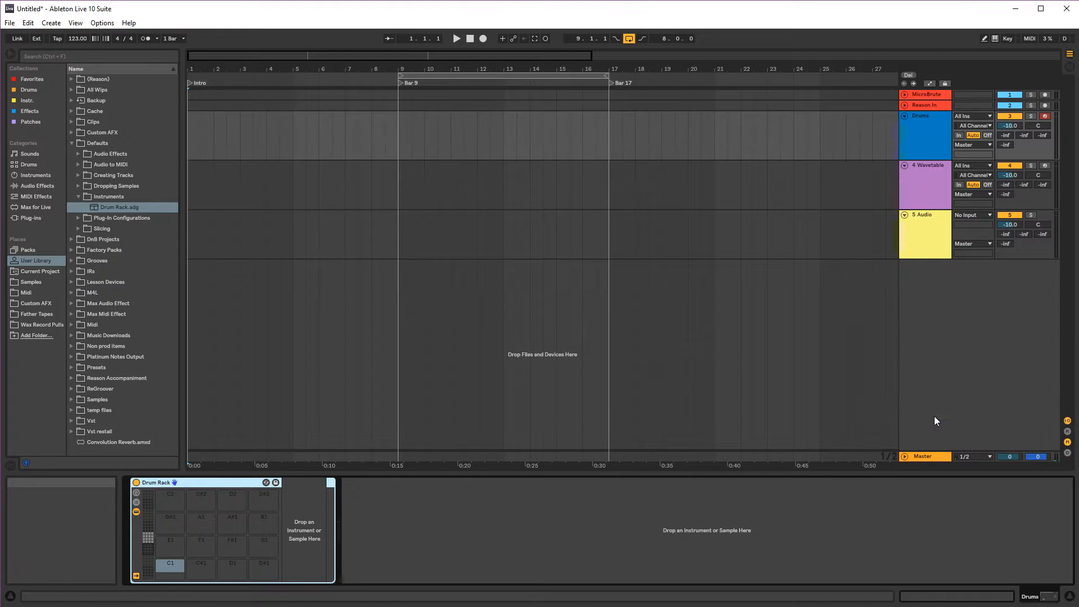
- Try loading the default Drum Rack.adg onto the Drums track, and undo it
{"action": "double_click", "coordinate": [121, 208]}
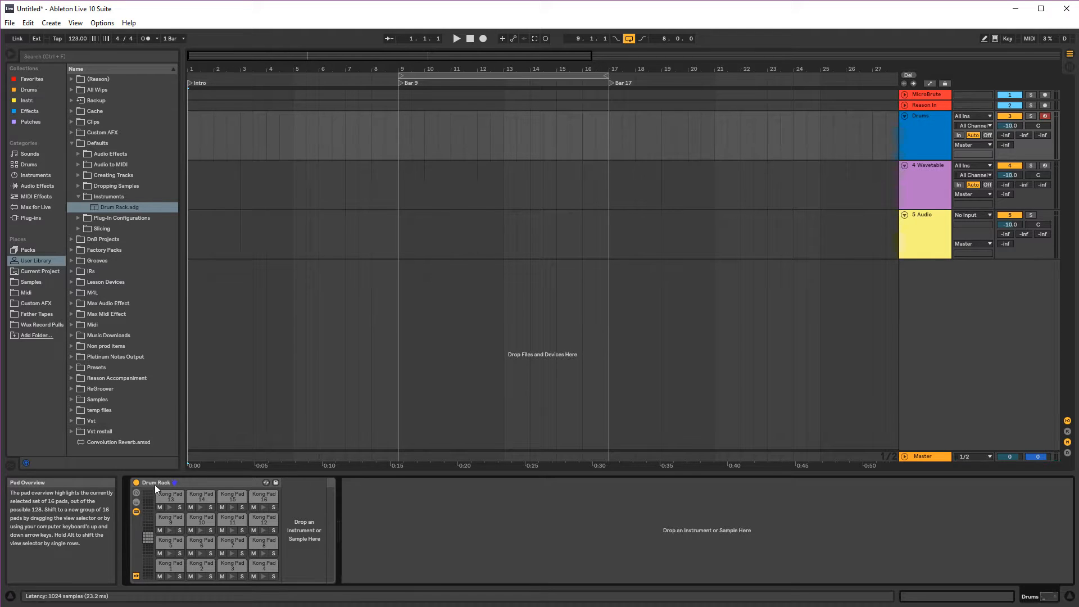
{"action": "key", "text": "ctrl+z"}
{"action": "left_click", "coordinate": [202, 487]}
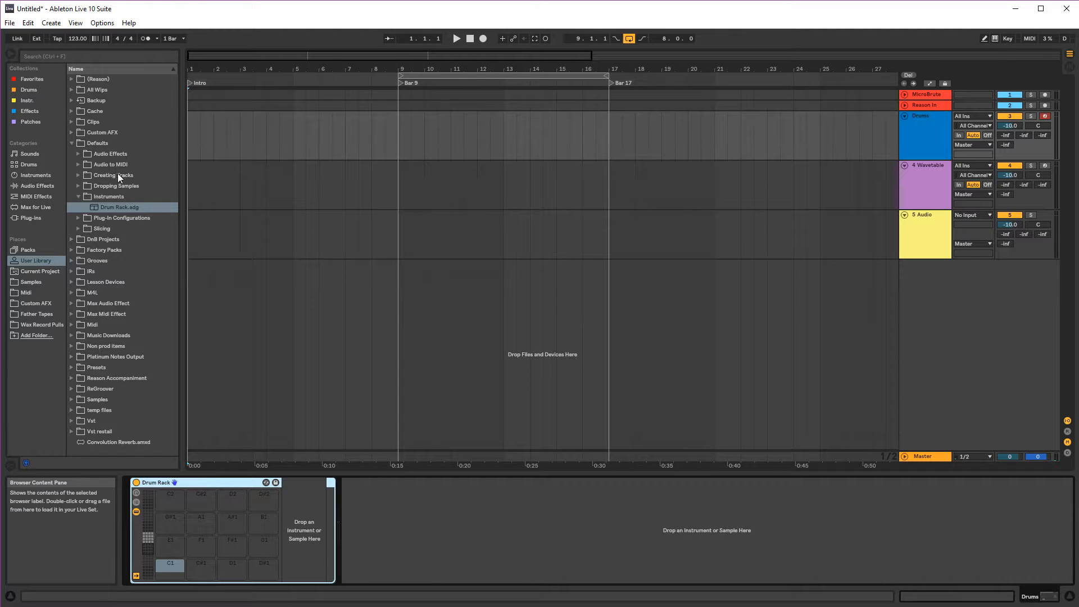
- Load Drum Rack.adg on a new track to check its C1 pad in hot-swap mode, and delete that track
{"action": "left_click_drag", "start_coordinate": [117, 208], "coordinate": [236, 531]}
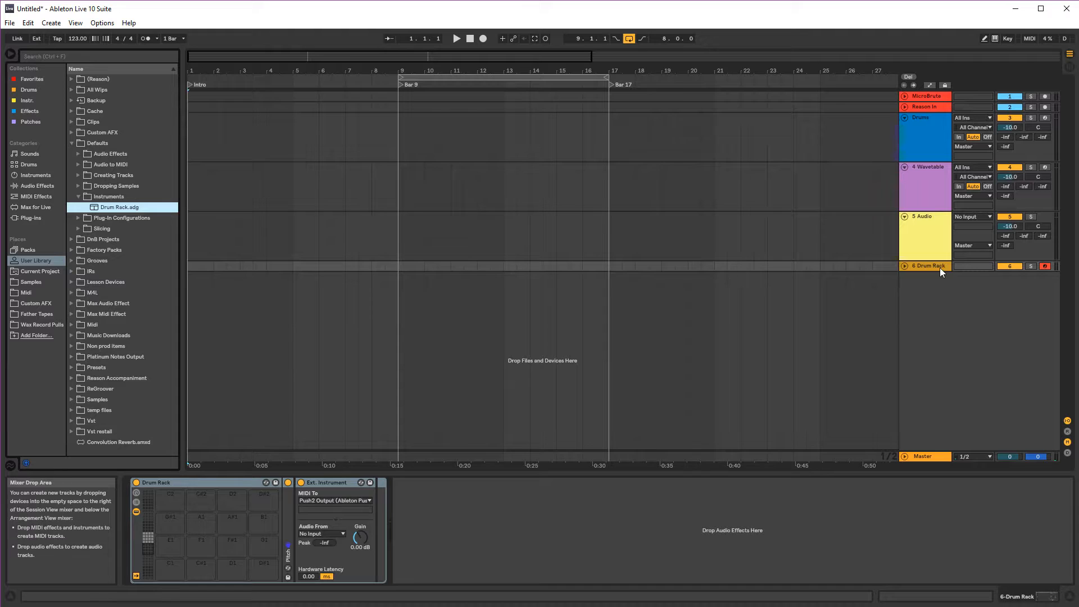
{"action": "left_click", "coordinate": [940, 267]}
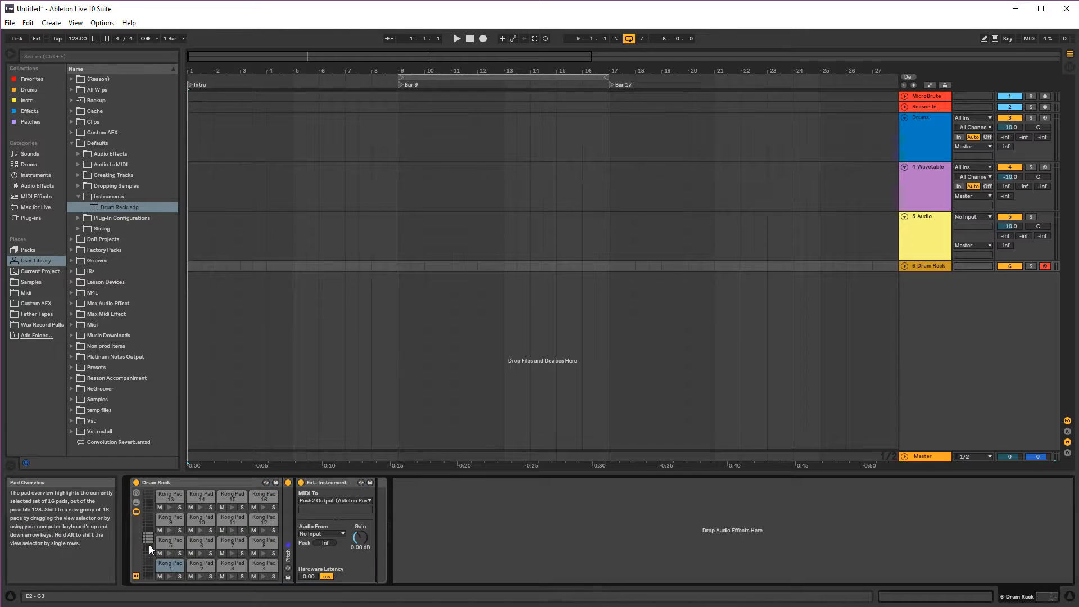
{"action": "left_click", "coordinate": [179, 568]}
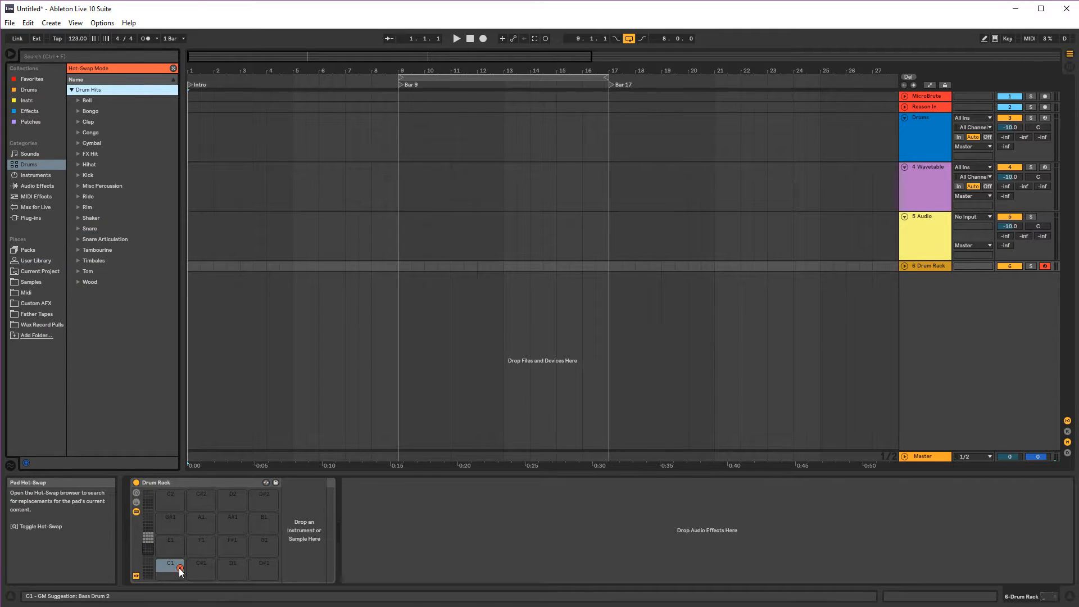
{"action": "left_click", "coordinate": [179, 568]}
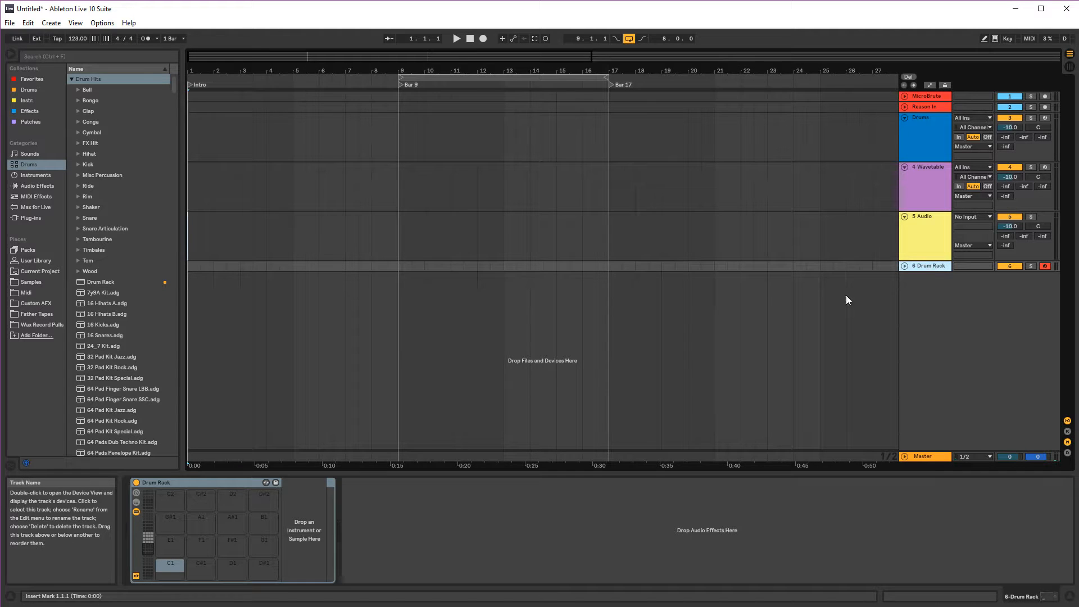
{"action": "key", "text": "Delete"}
{"action": "left_click", "coordinate": [71, 79]}
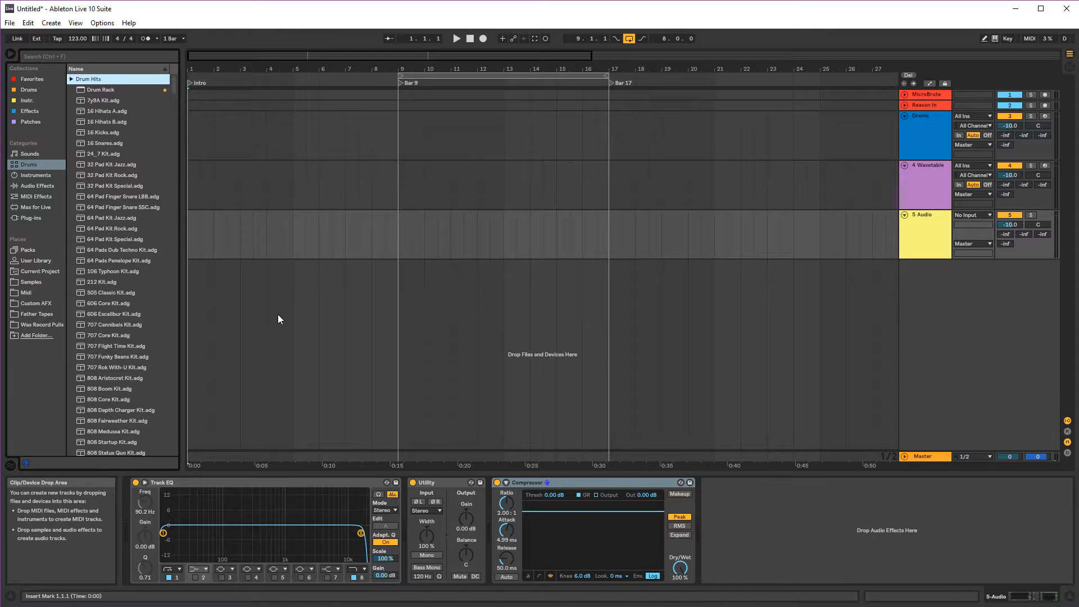
- Select filter 1 in the Track EQ on the 5 Audio track, and enable filters 3 to 7
{"action": "left_click", "coordinate": [208, 485]}
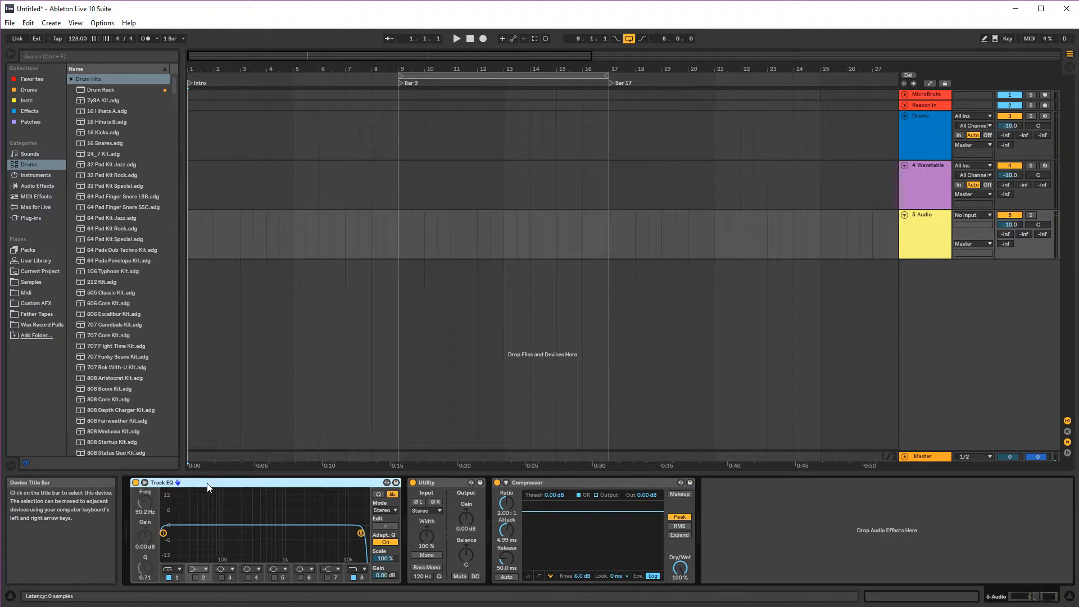
{"action": "left_click", "coordinate": [174, 579]}
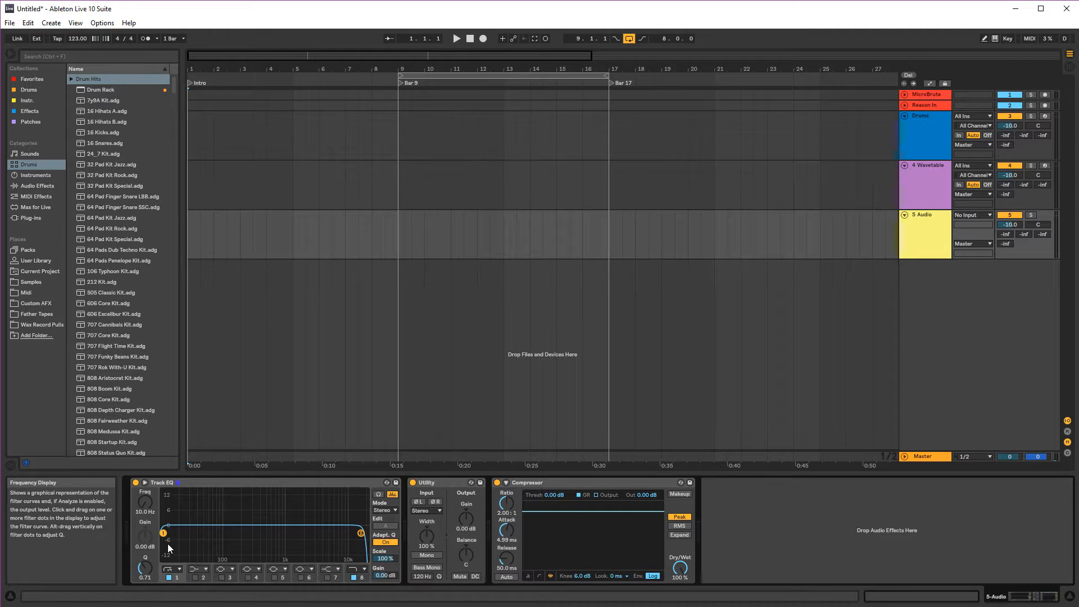
{"action": "left_click", "coordinate": [223, 579]}
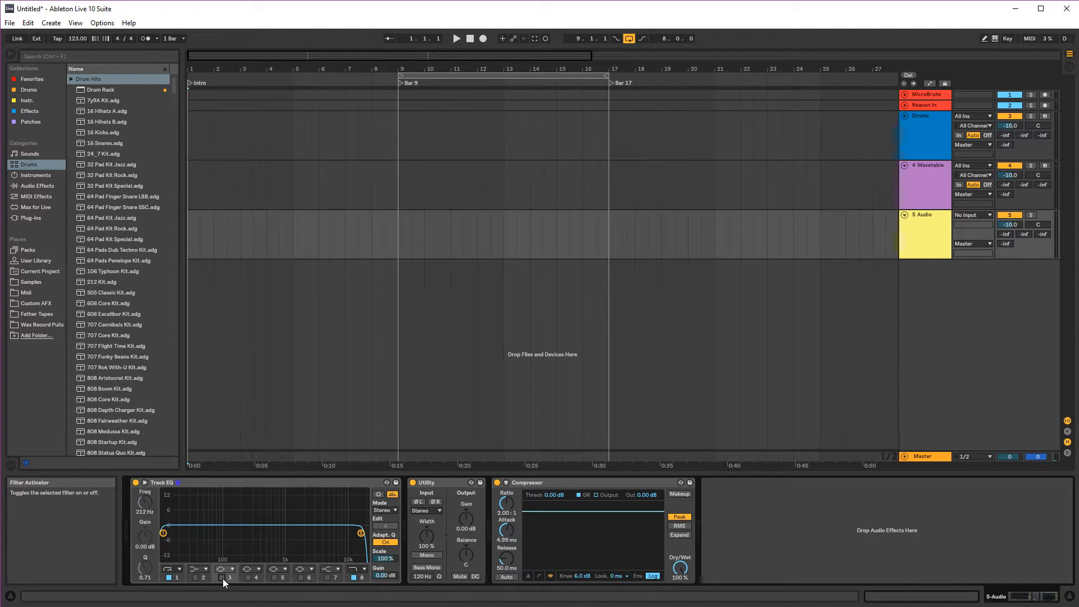
{"action": "left_click", "coordinate": [248, 577]}
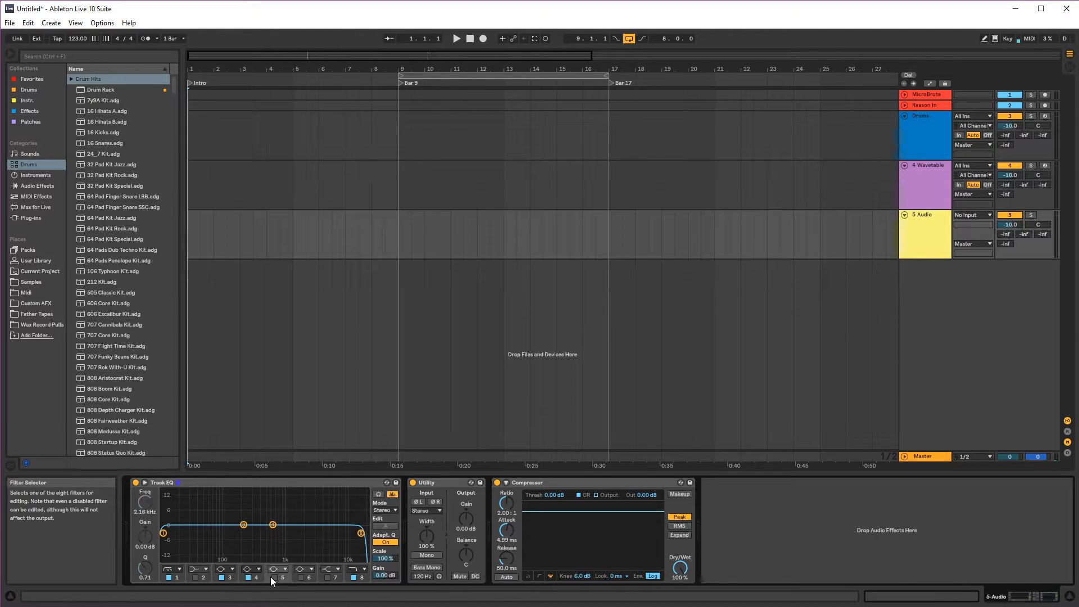
{"action": "left_click", "coordinate": [274, 578]}
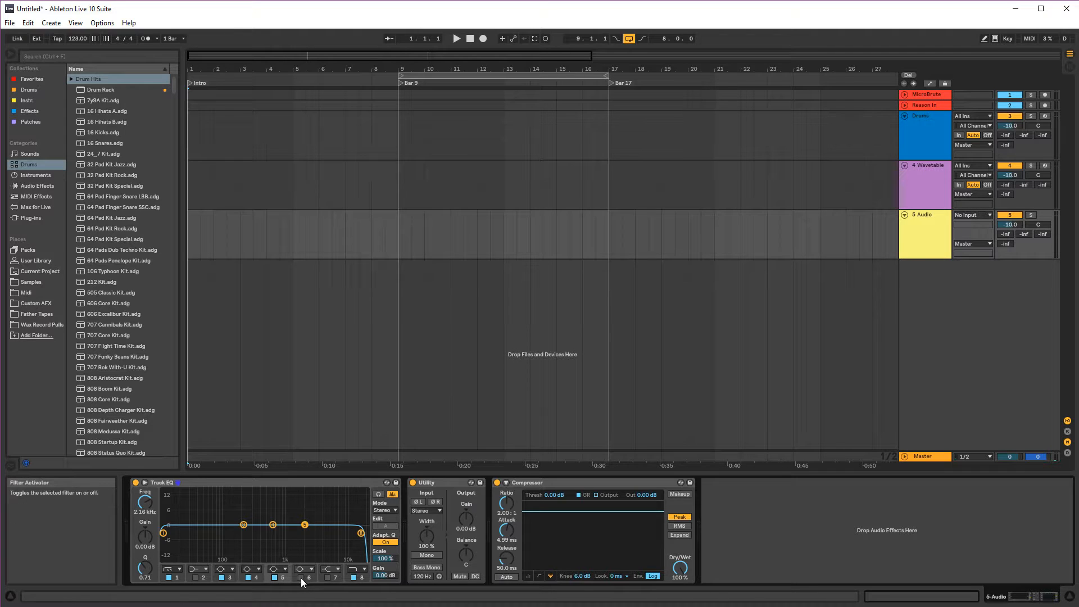
{"action": "left_click", "coordinate": [301, 578]}
{"action": "left_click", "coordinate": [326, 578]}
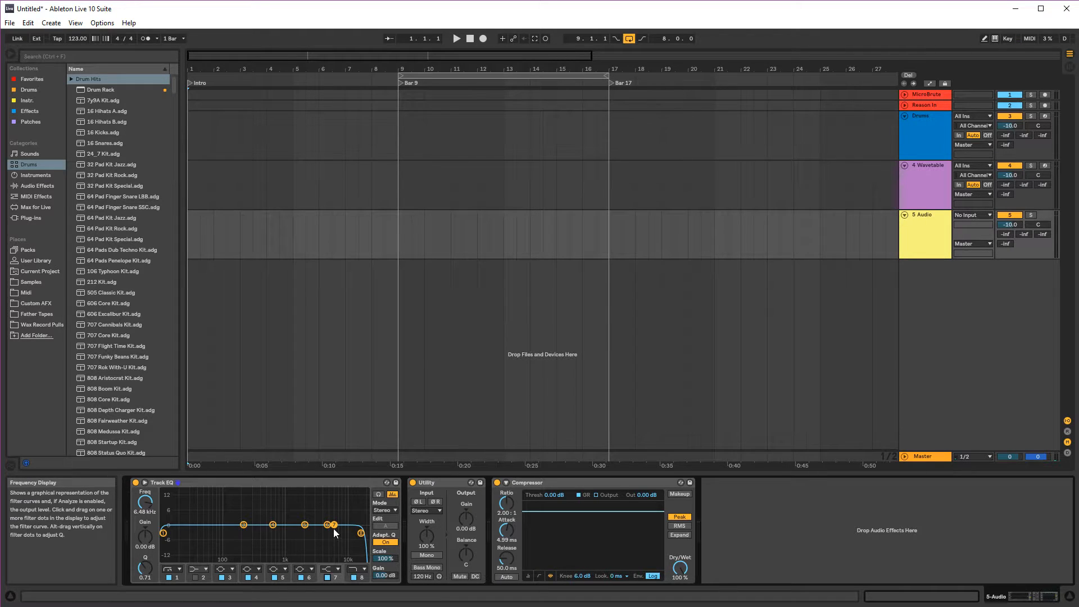
- Turn off filters 7, 6, 5, 4 and 3 in the Track EQ
{"action": "left_click", "coordinate": [328, 578]}
{"action": "left_click", "coordinate": [301, 578]}
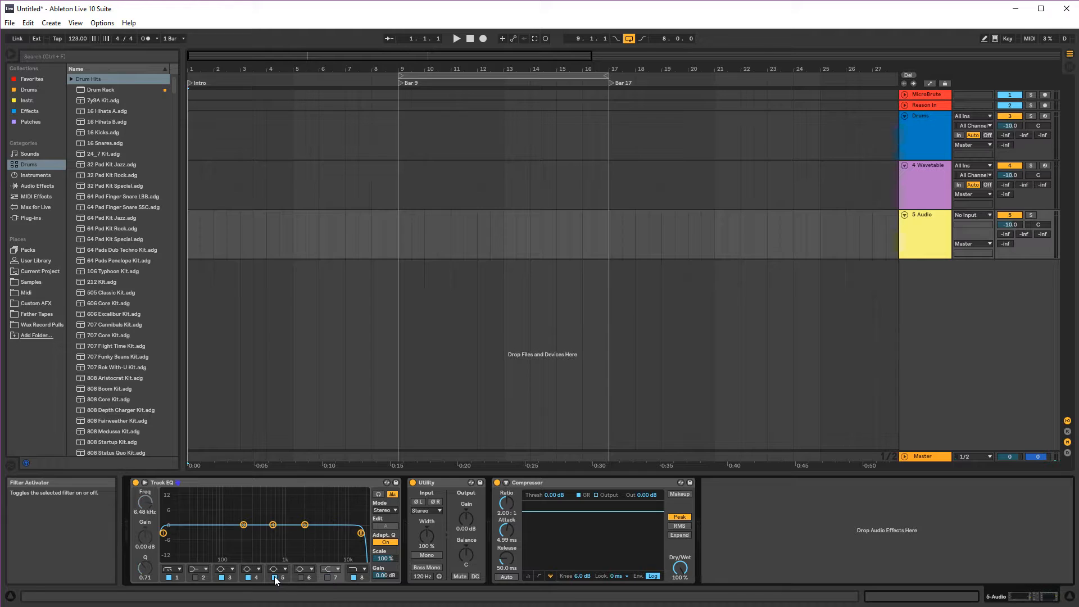
{"action": "left_click", "coordinate": [274, 578]}
{"action": "left_click", "coordinate": [248, 578]}
{"action": "left_click", "coordinate": [223, 578]}
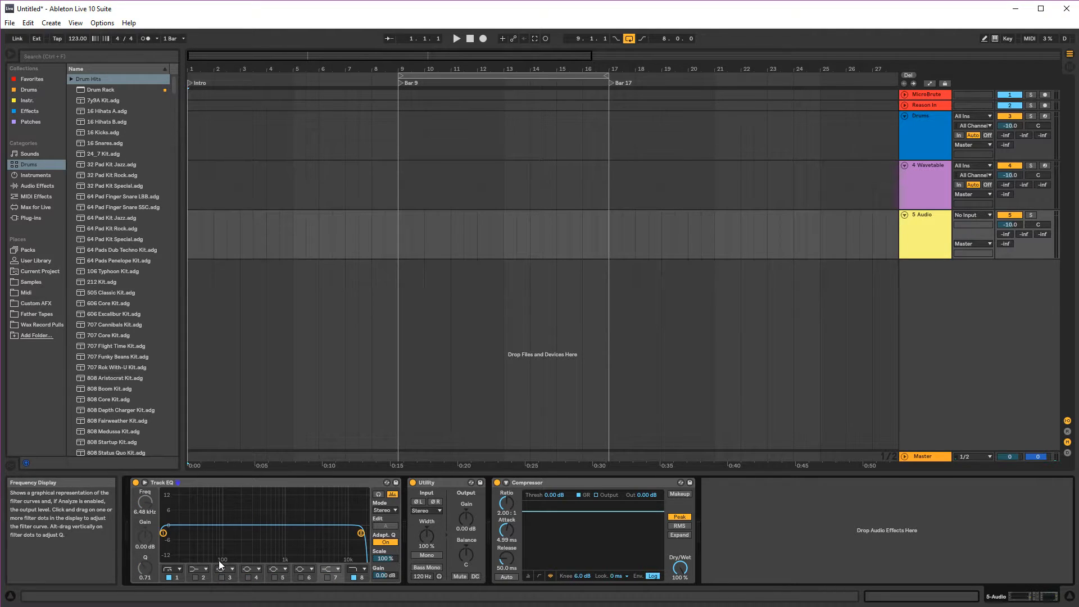
- Try out filters 4 to 7 in the Track EQ and raise filter 7's gain to about 0.87 dB
{"action": "left_click", "coordinate": [248, 578]}
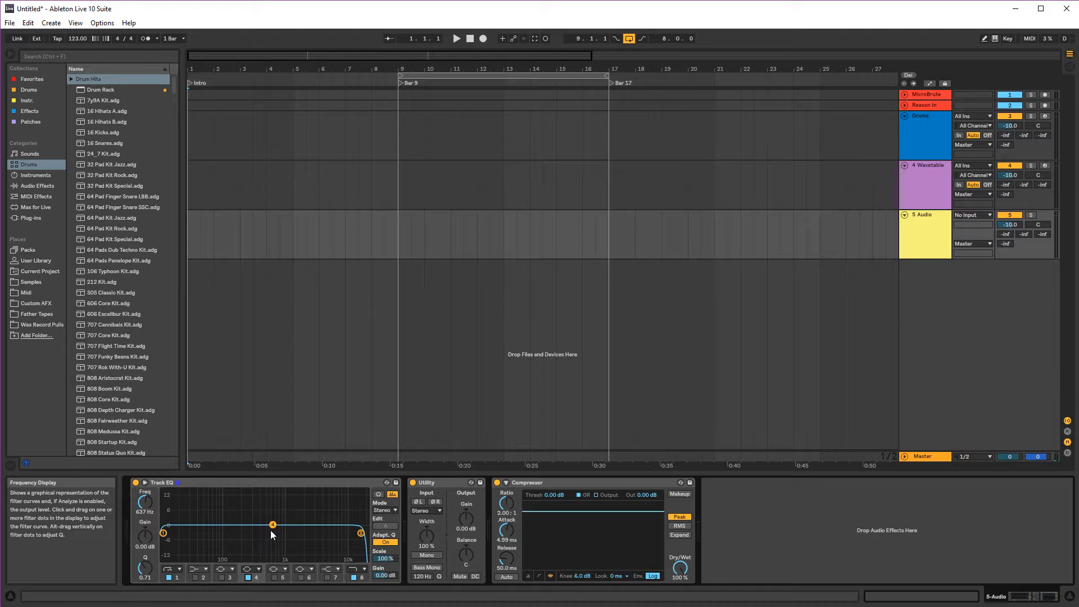
{"action": "left_click", "coordinate": [248, 578]}
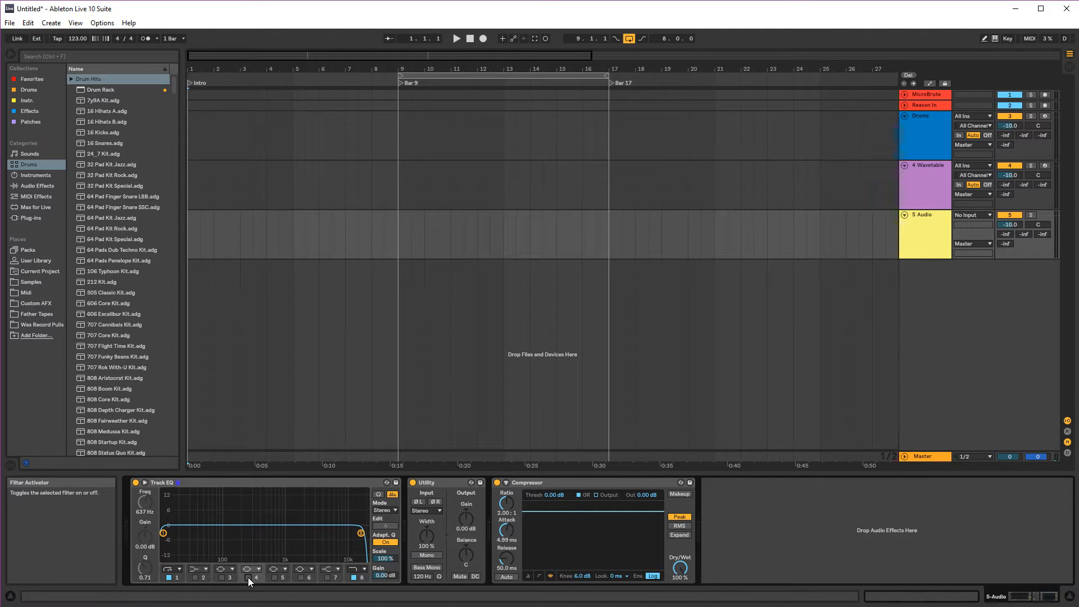
{"action": "left_click", "coordinate": [276, 577]}
{"action": "left_click", "coordinate": [276, 577]}
{"action": "left_click", "coordinate": [300, 577]}
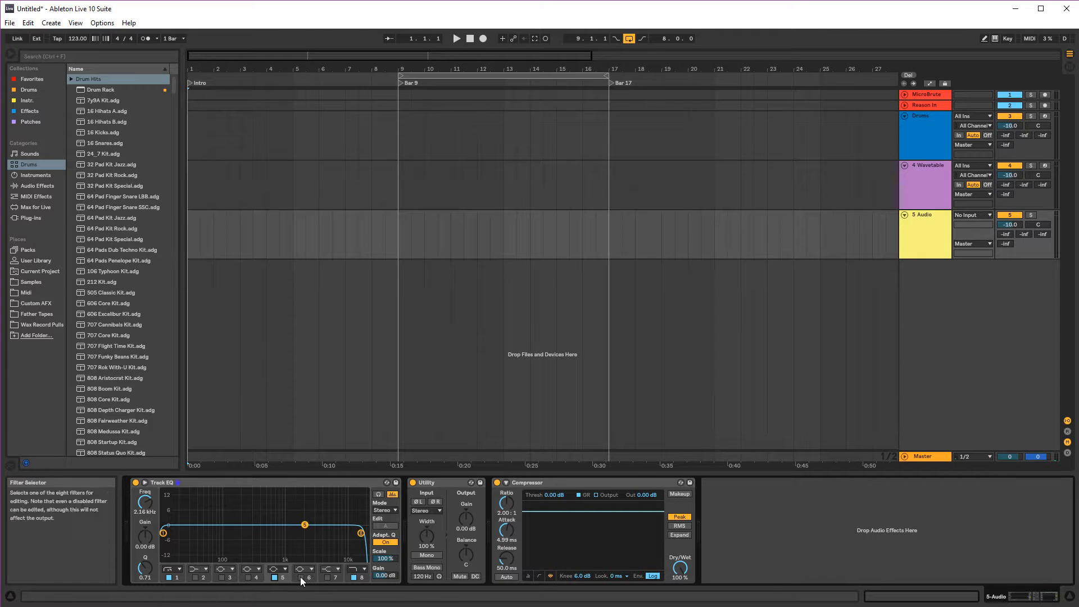
{"action": "left_click", "coordinate": [302, 578]}
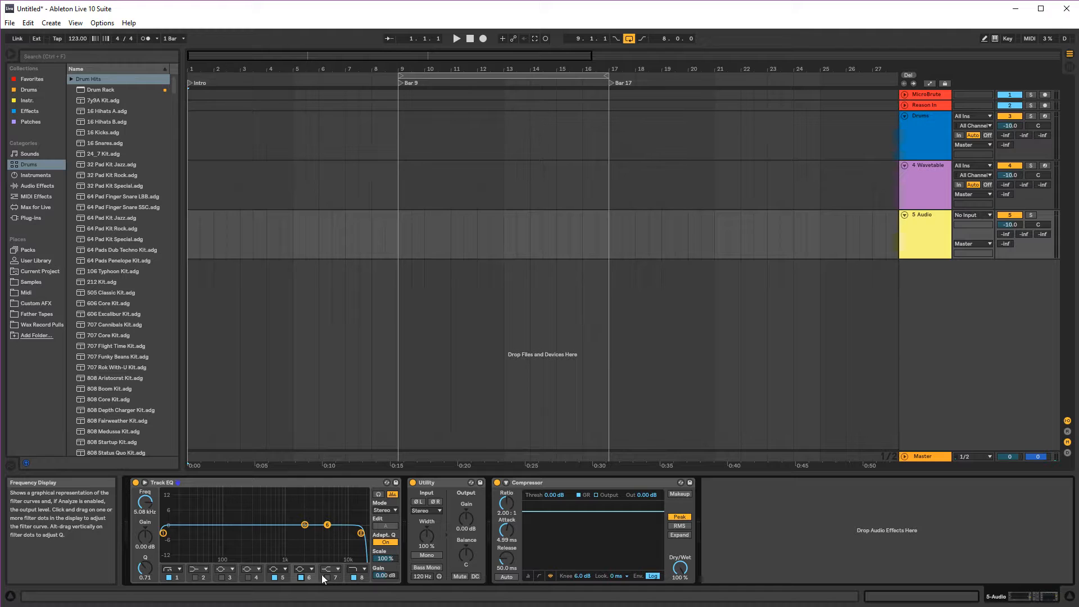
{"action": "left_click", "coordinate": [327, 578]}
{"action": "mouse_move", "coordinate": [336, 529]}
{"action": "left_mouse_down"}
{"action": "mouse_move", "coordinate": [331, 512]}
{"action": "mouse_move", "coordinate": [333, 523]}
{"action": "left_mouse_up"}
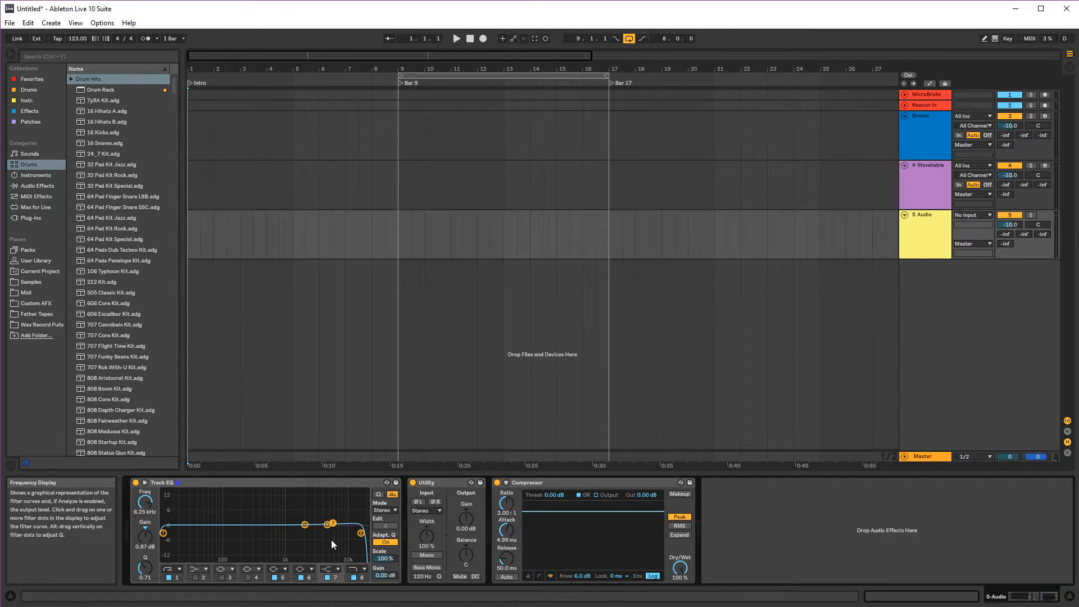
- Undo the filter 7 changes in the Track EQ and turn off filters 6 and 5
{"action": "key", "text": "ctrl+z"}
{"action": "key", "text": "ctrl+z"}
{"action": "left_click", "coordinate": [302, 577]}
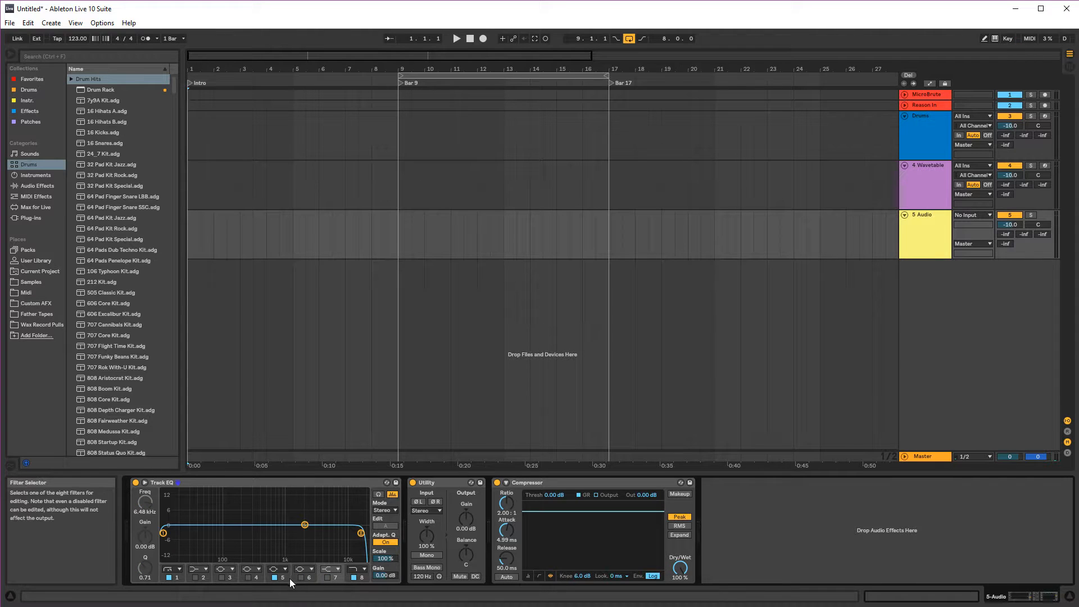
{"action": "left_click", "coordinate": [275, 578]}
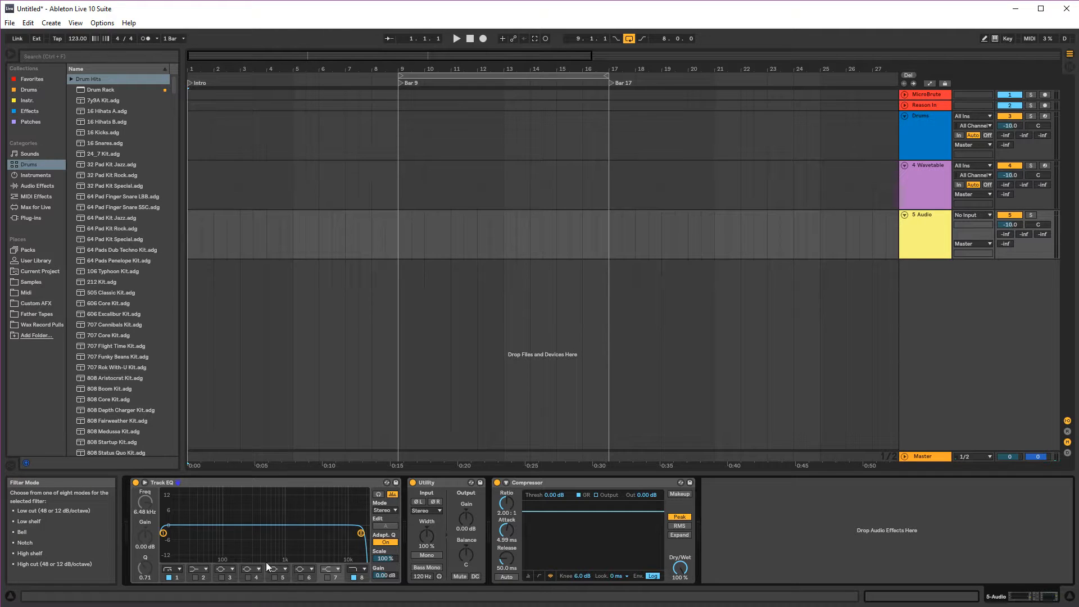
- Select filter 1 in the Track EQ and save the device's settings as the default preset
{"action": "left_click", "coordinate": [289, 486]}
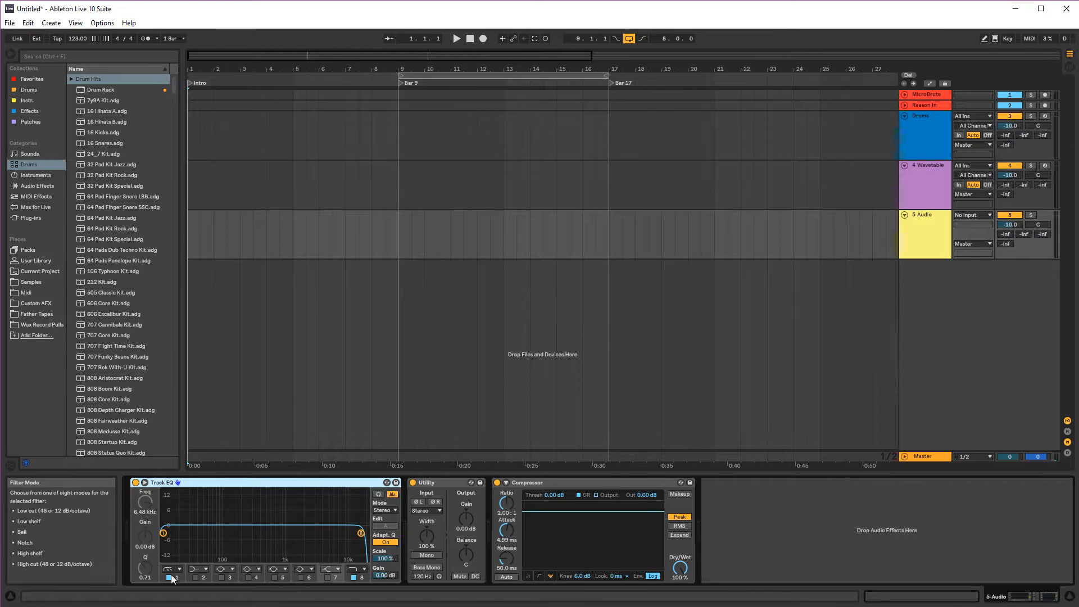
{"action": "right_click", "coordinate": [148, 503]}
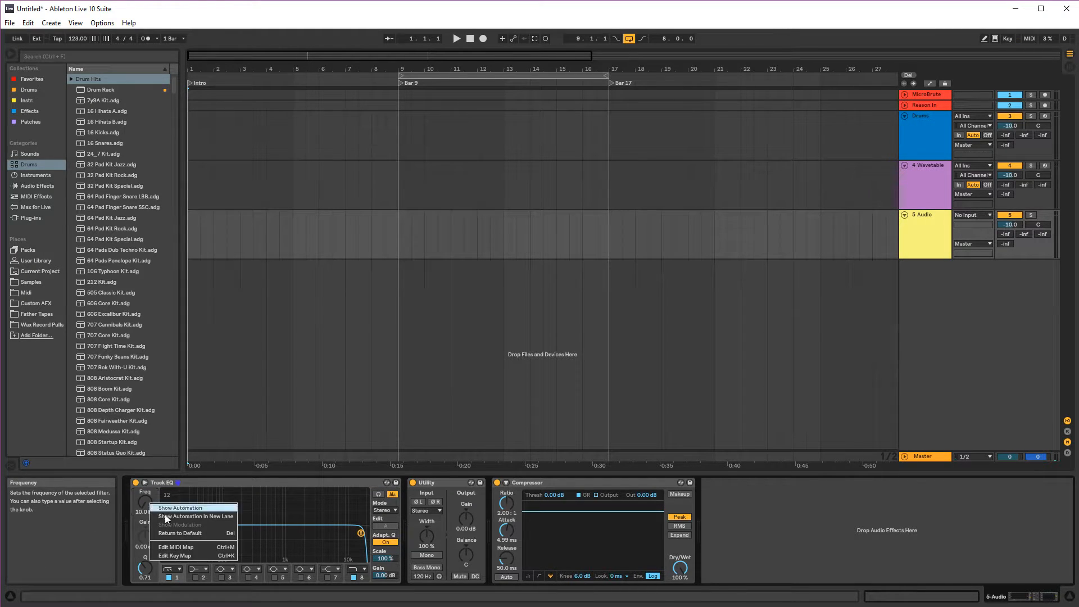
{"action": "left_click", "coordinate": [142, 501]}
{"action": "mouse_move", "coordinate": [137, 513]}
{"action": "left_mouse_down"}
{"action": "mouse_move", "coordinate": [138, 402]}
{"action": "mouse_move", "coordinate": [137, 513]}
{"action": "left_mouse_up"}
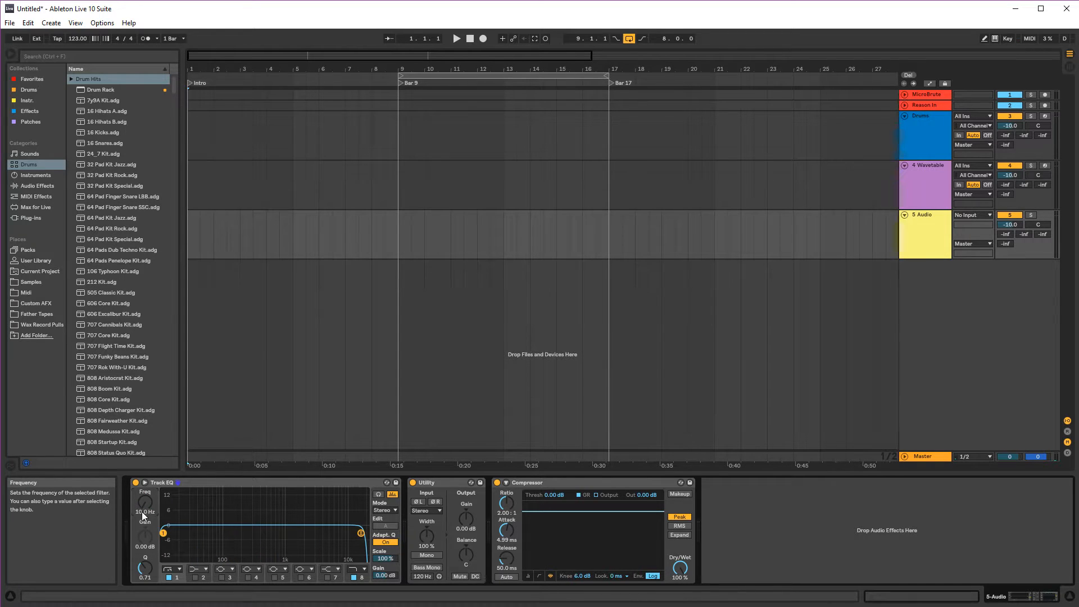
{"action": "left_click", "coordinate": [31, 187]}
{"action": "left_click", "coordinate": [72, 120]}
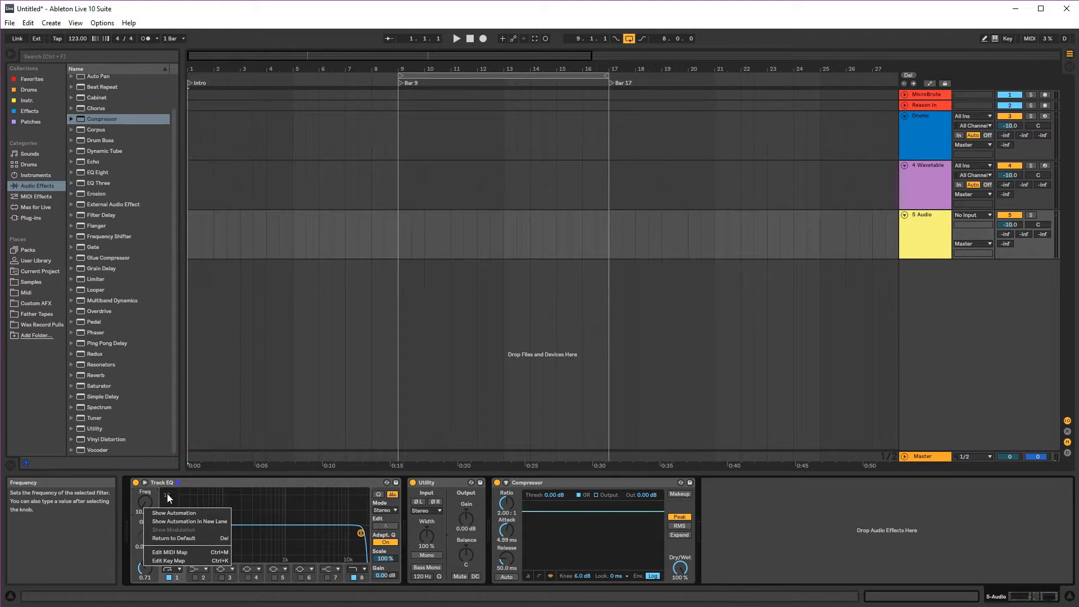
{"action": "right_click", "coordinate": [258, 483]}
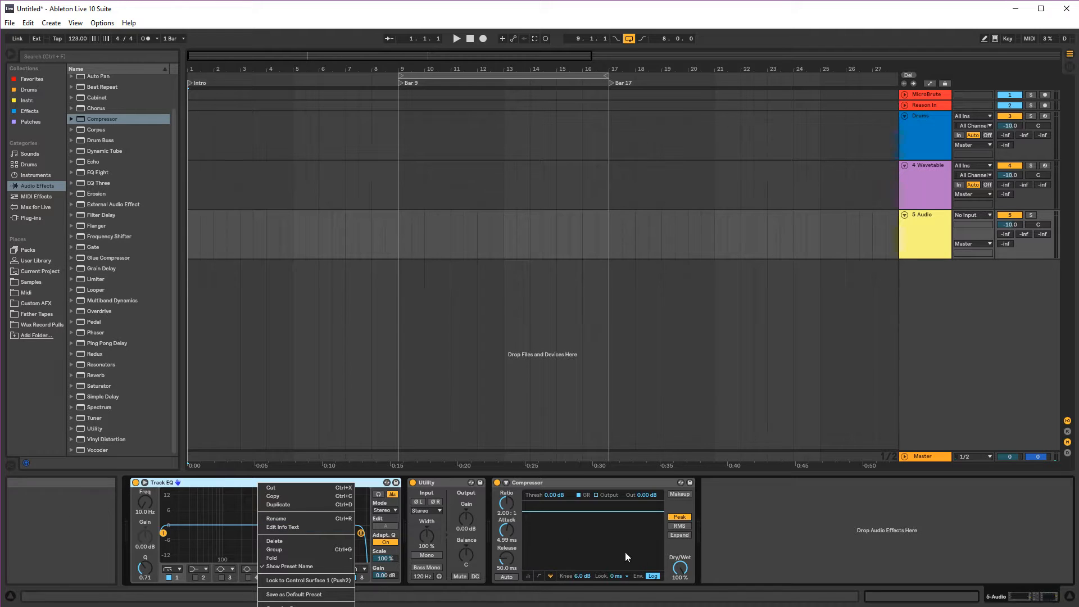
{"action": "left_click", "coordinate": [292, 595]}
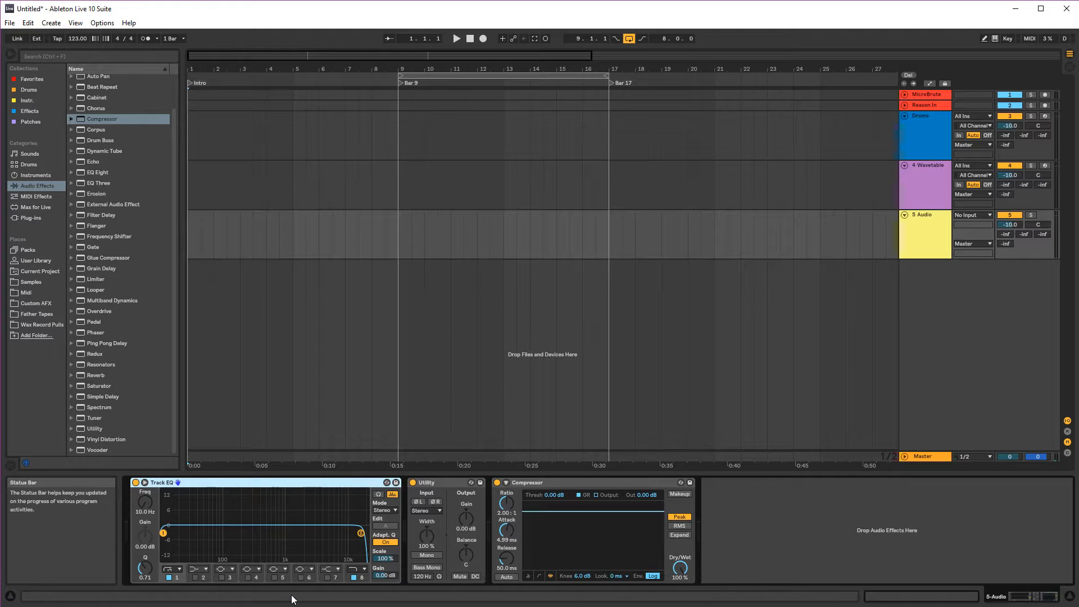
- Add an EQ Eight after the Compressor to check its default preset, and delete that copy
{"action": "left_click_drag", "start_coordinate": [73, 172], "coordinate": [706, 532]}
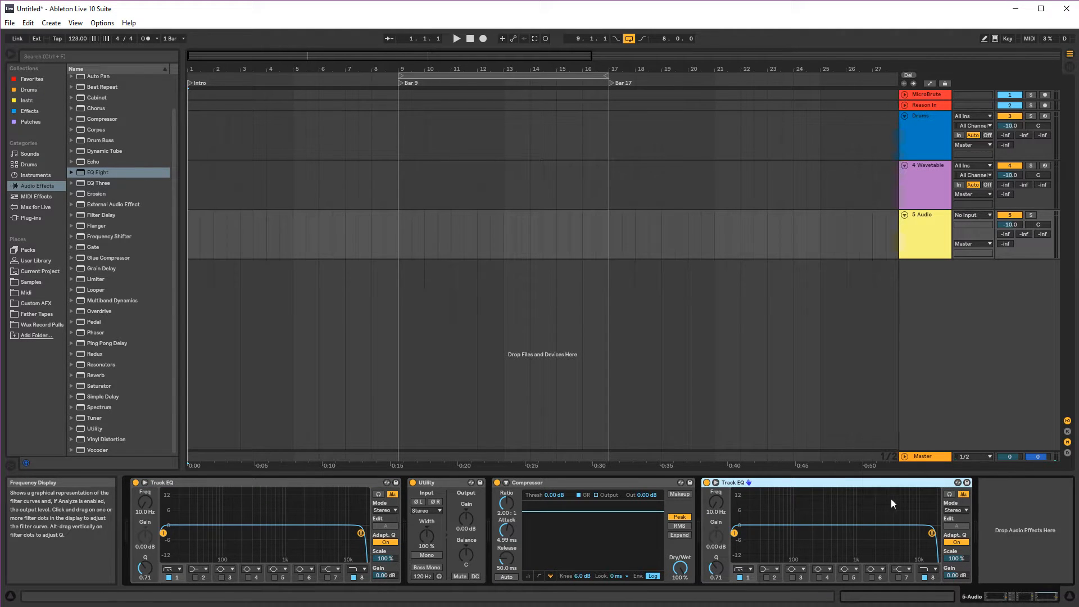
{"action": "key", "text": "Delete"}
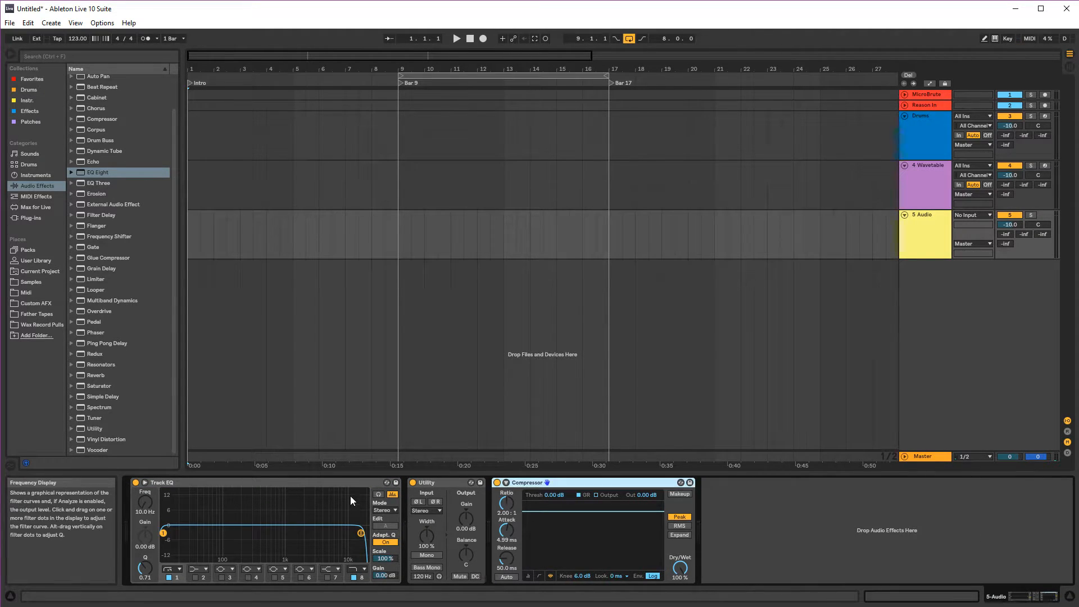
{"action": "left_click", "coordinate": [351, 487]}
{"action": "left_click", "coordinate": [423, 486]}
{"action": "left_click", "coordinate": [534, 487]}
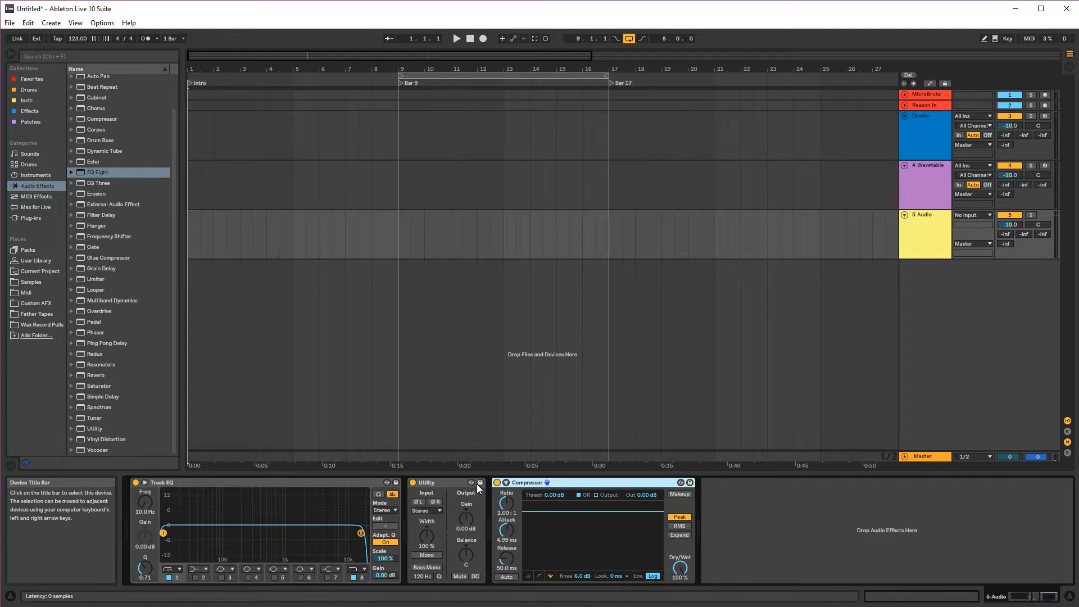
{"action": "left_click", "coordinate": [436, 482]}
{"action": "left_click", "coordinate": [351, 487]}
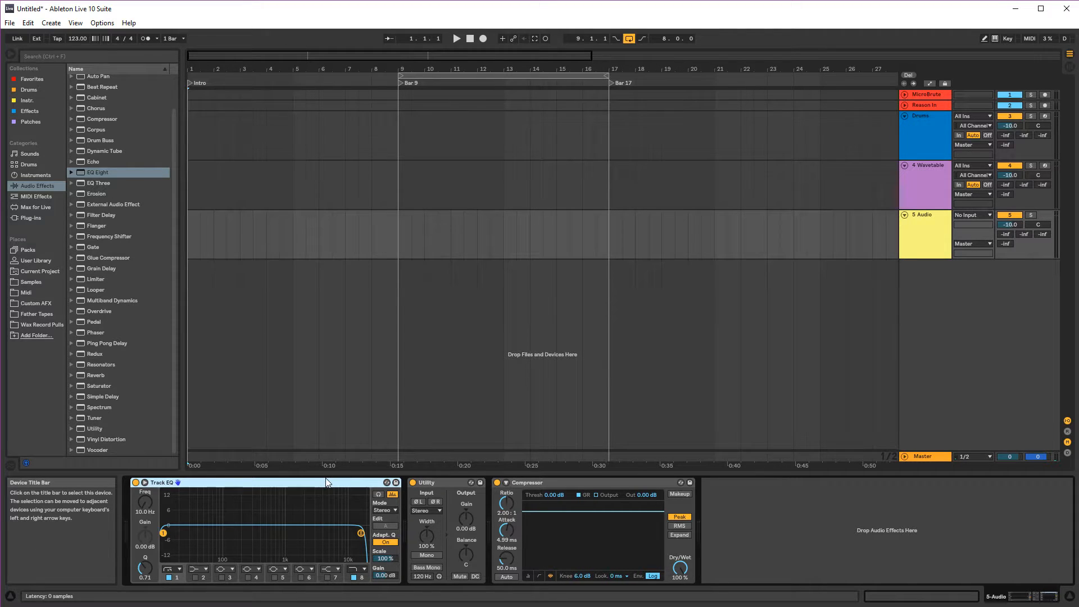
- Save the Compressor on the 5 Audio track as the default preset
{"action": "left_click", "coordinate": [511, 484]}
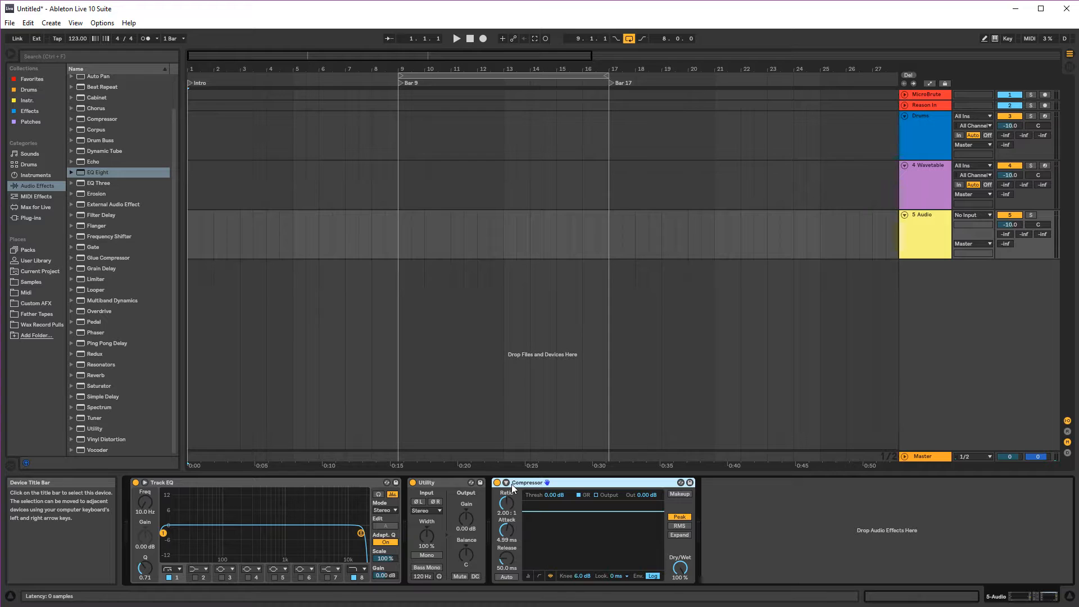
{"action": "right_click", "coordinate": [572, 483]}
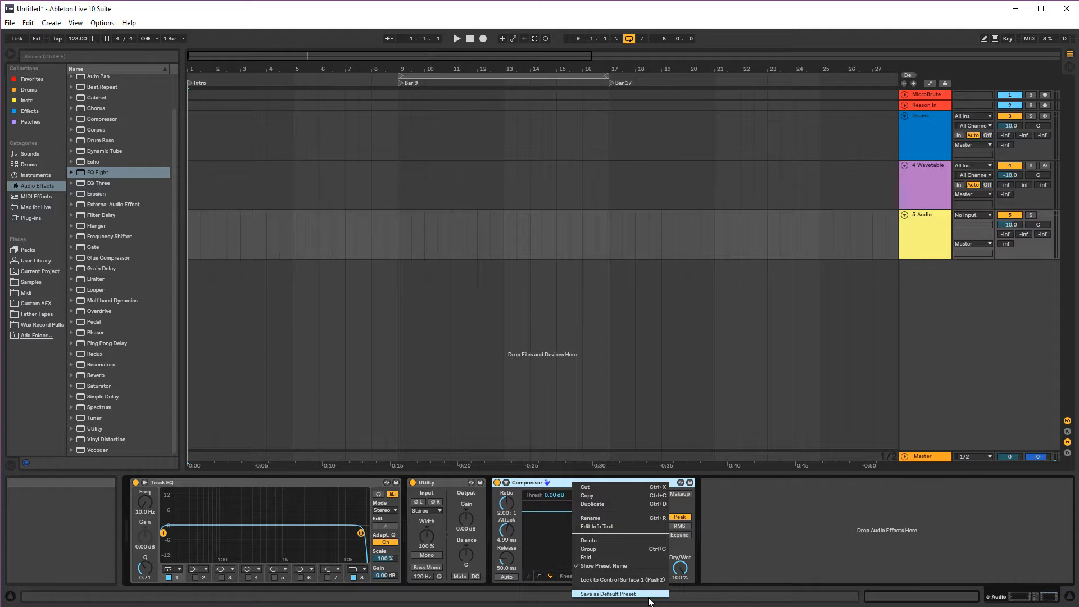
{"action": "left_click", "coordinate": [650, 596]}
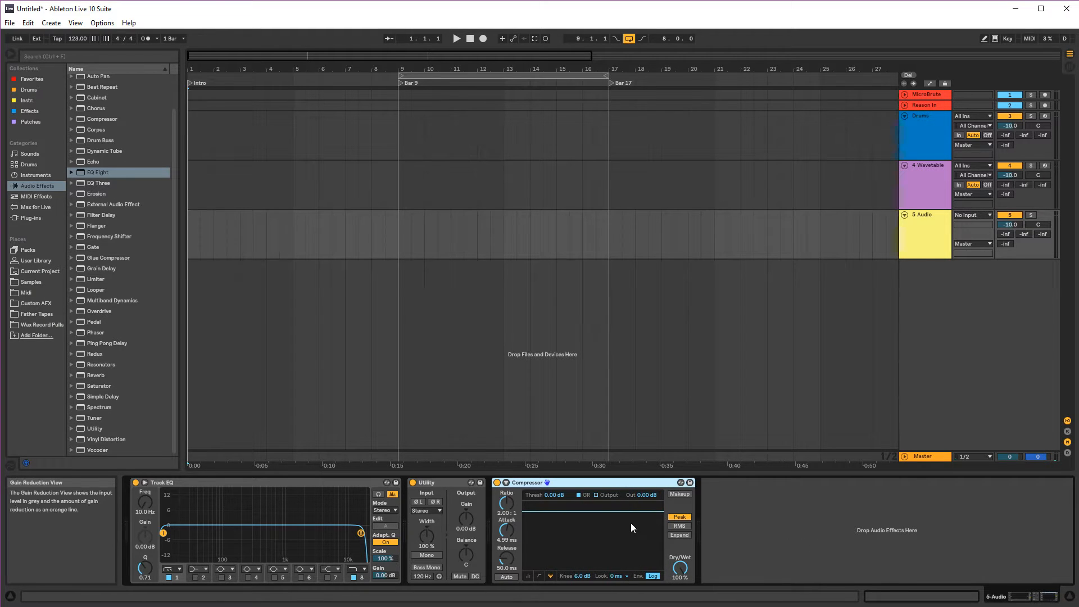
- View the command for saving the 5 Audio track as the default audio track, without applying it
{"action": "right_click", "coordinate": [891, 224]}
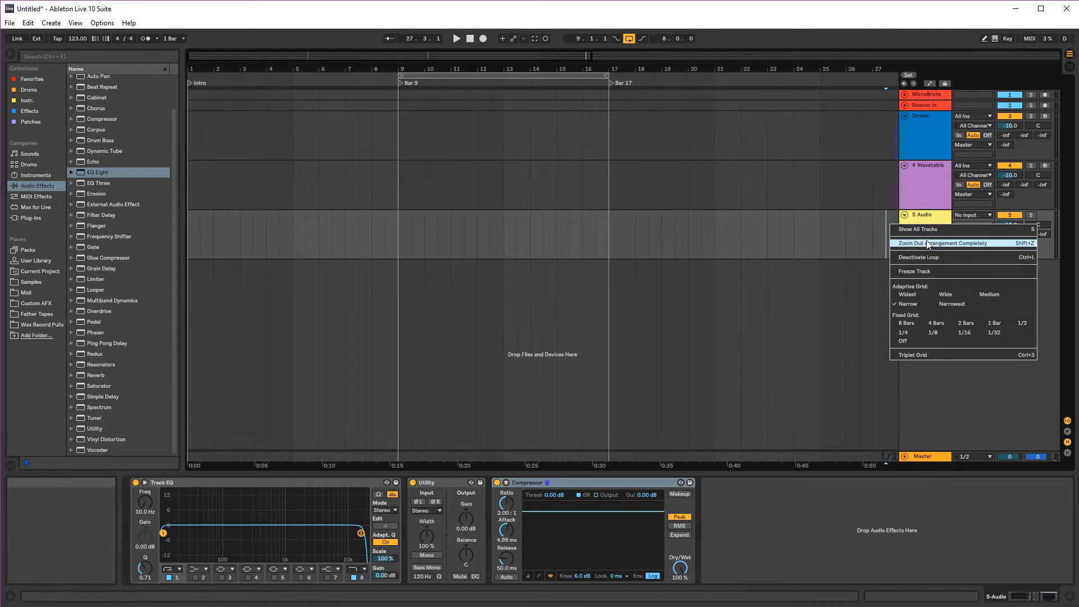
{"action": "right_click", "coordinate": [932, 215]}
{"action": "right_click", "coordinate": [933, 215]}
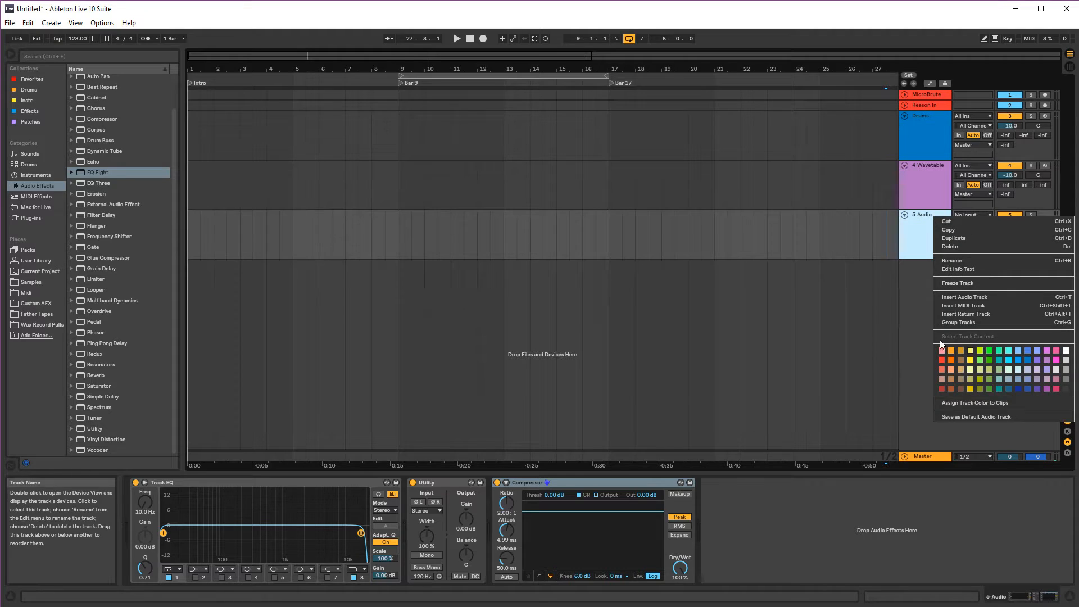
{"action": "left_click", "coordinate": [929, 379]}
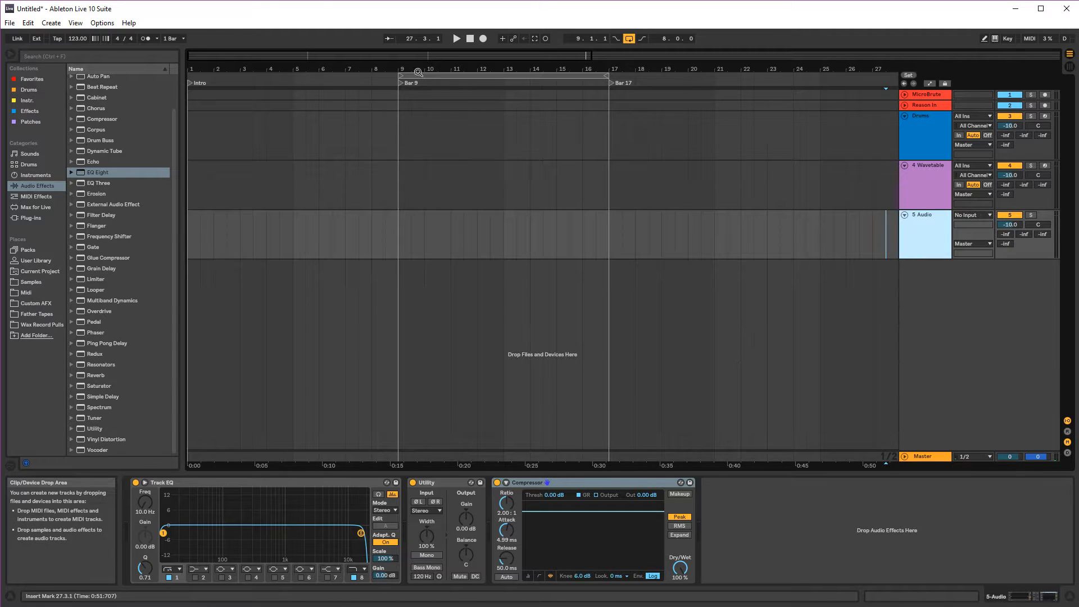
- View the preference for saving the current set as default, and close the preferences
{"action": "left_click", "coordinate": [103, 23]}
{"action": "left_click", "coordinate": [137, 315]}
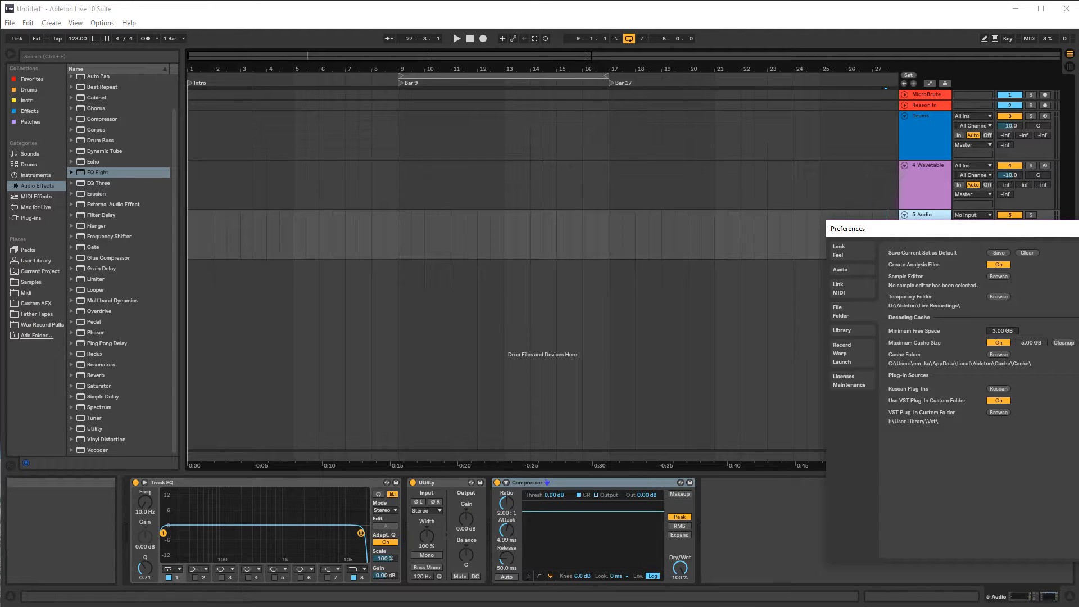
{"action": "key", "text": "Escape"}
{"action": "left_click", "coordinate": [564, 347]}
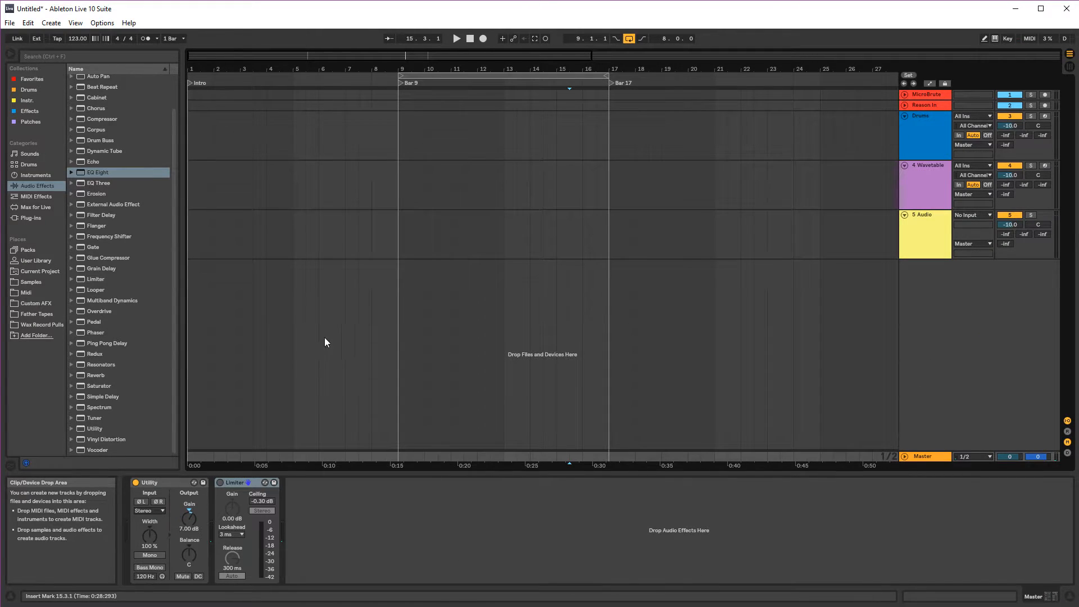
- Load the clap sample 866DCOLD.WAV from the Drums collection onto the C1 pad of the Drums track's Drum Rack
{"action": "left_click", "coordinate": [923, 153]}
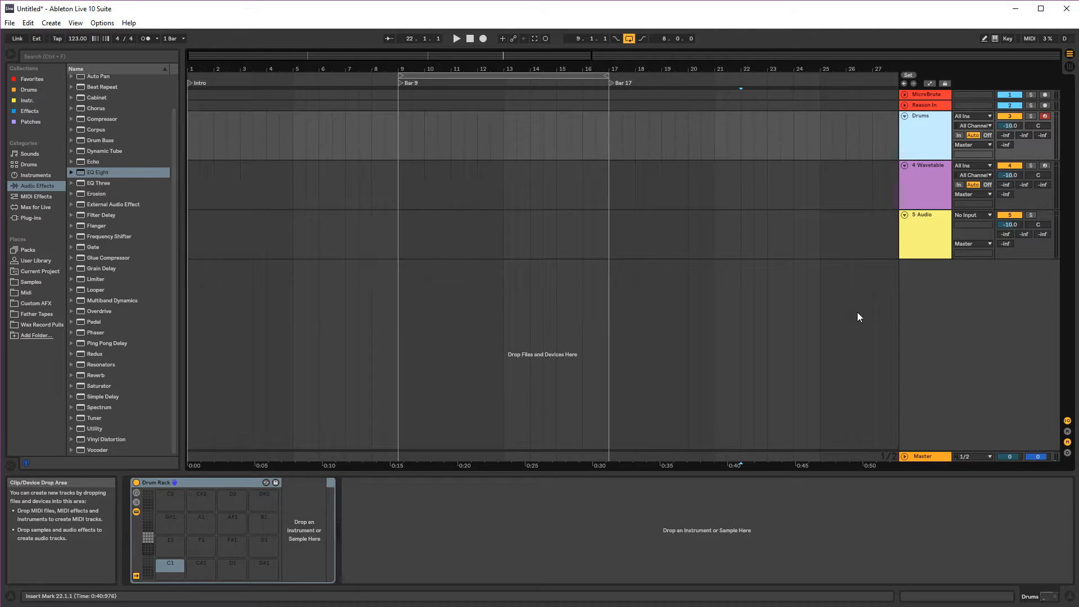
{"action": "left_click", "coordinate": [173, 570]}
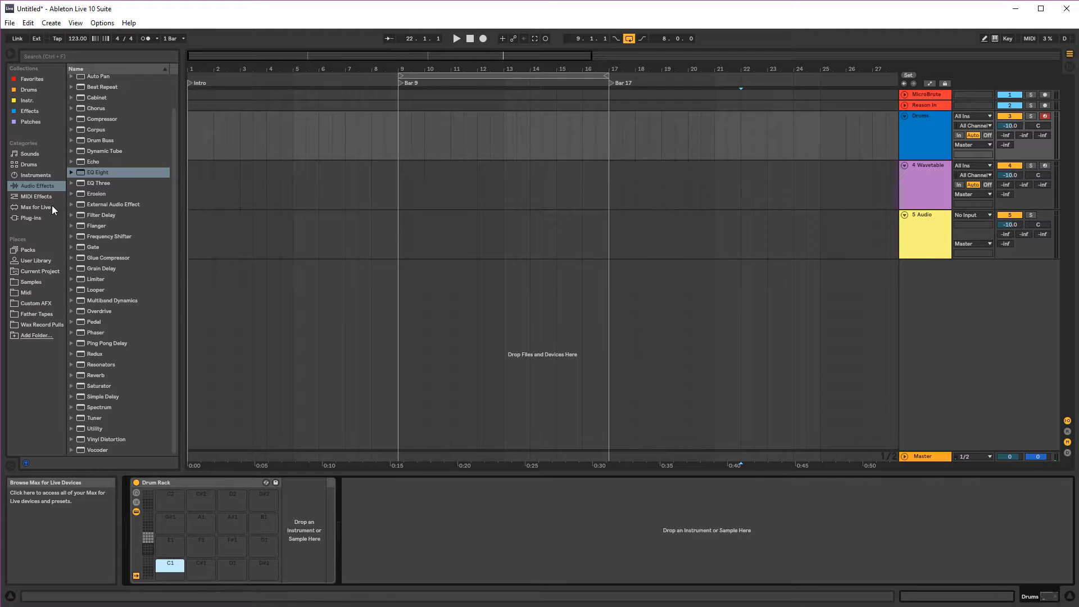
{"action": "left_click", "coordinate": [94, 175]}
{"action": "scroll", "coordinate": [94, 175], "scroll_direction": "up", "scroll_amount": 3}
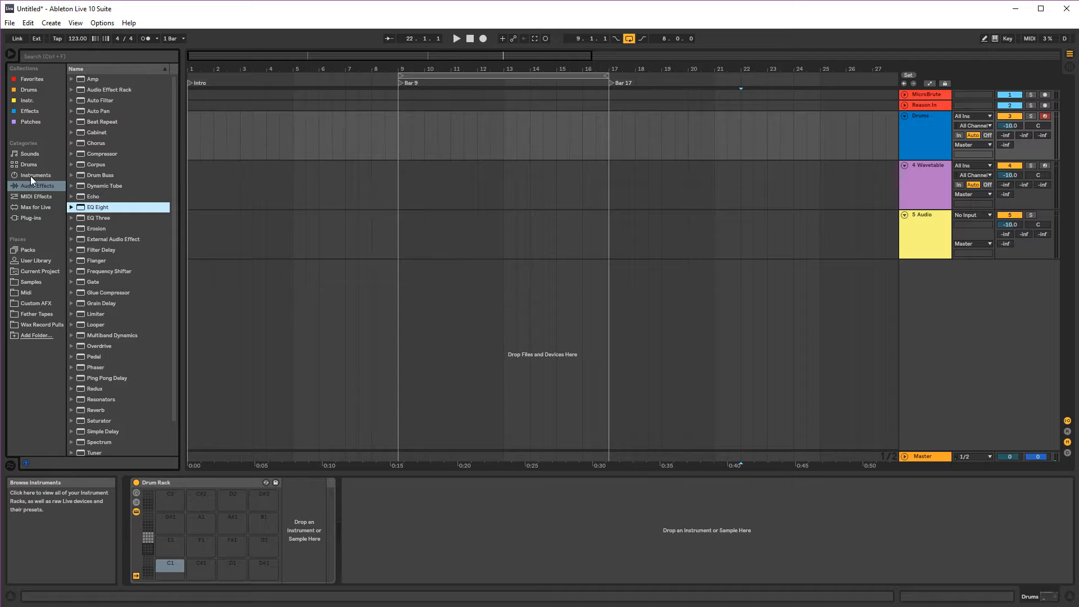
{"action": "left_click", "coordinate": [28, 90]}
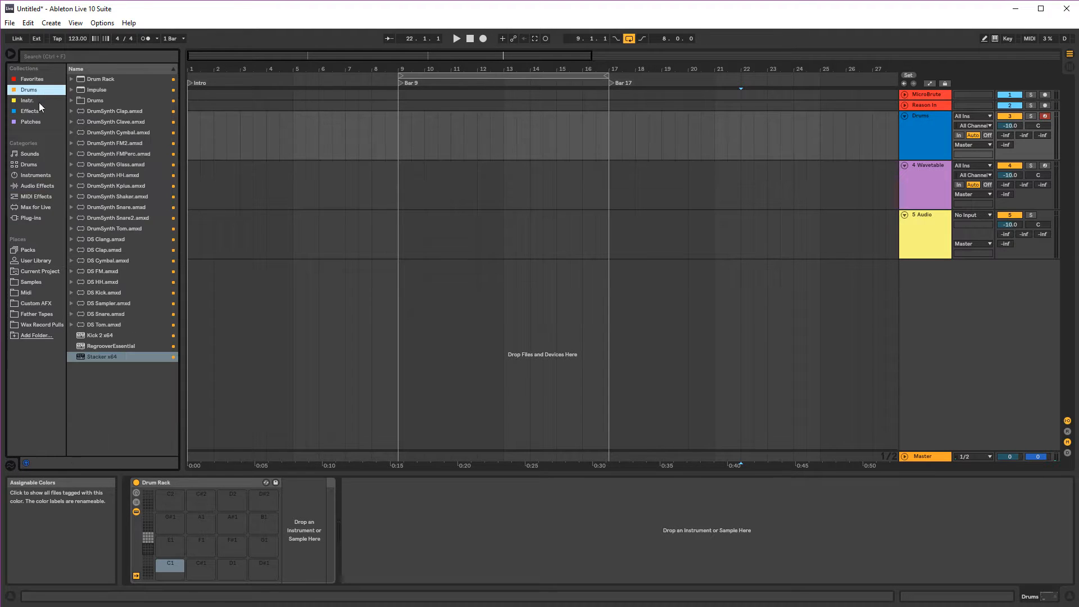
{"action": "left_click", "coordinate": [80, 101]}
{"action": "left_click", "coordinate": [80, 121]}
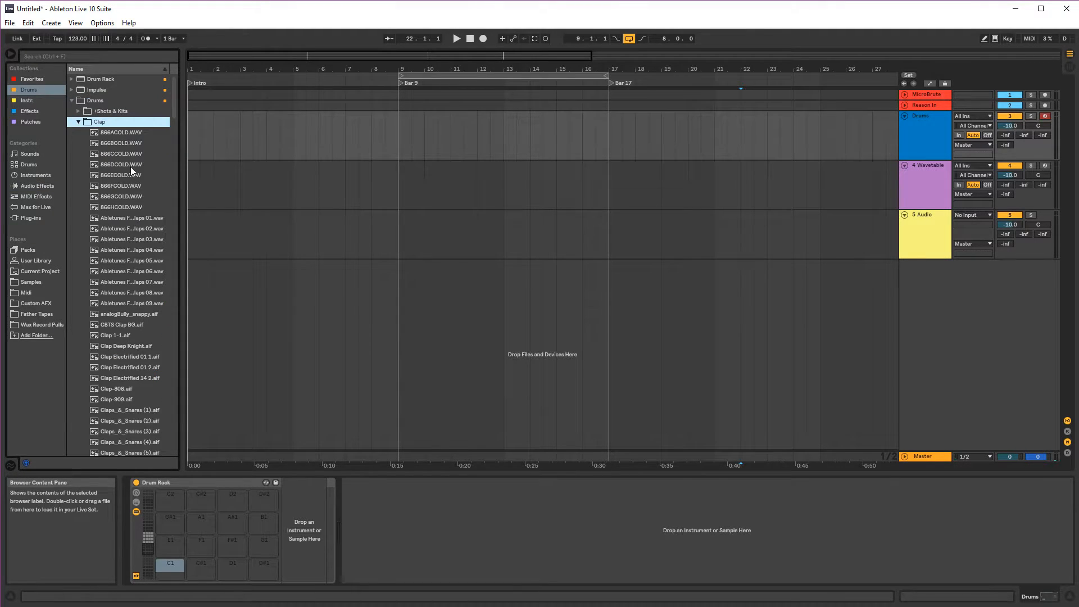
{"action": "left_click", "coordinate": [131, 165]}
{"action": "left_click_drag", "start_coordinate": [125, 168], "coordinate": [207, 571]}
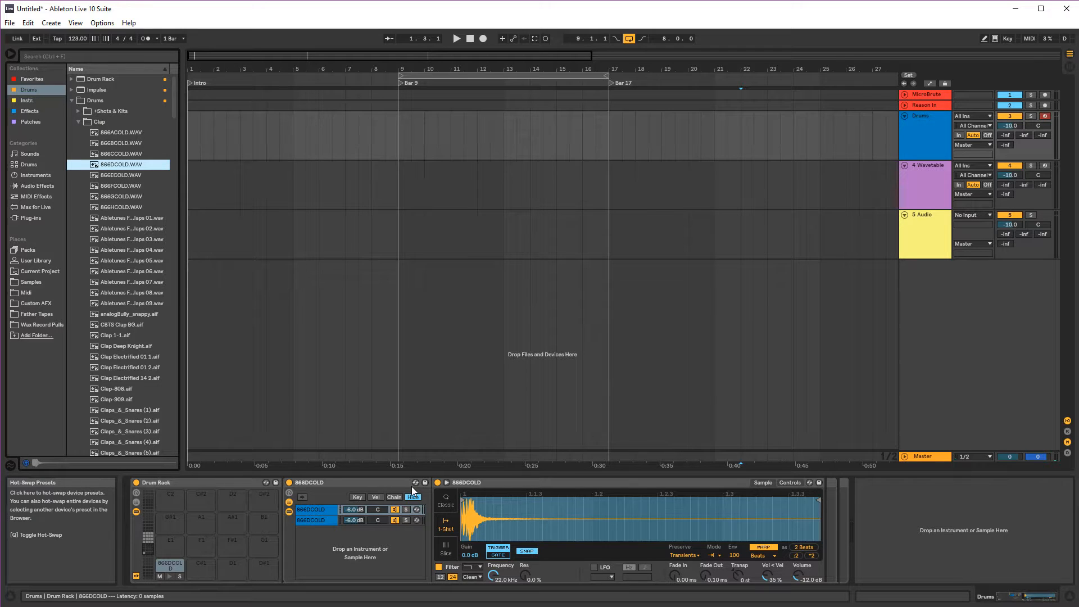
- Examine the device chains on the Drums, 5 Audio and 4 Wavetable tracks in turn
{"action": "left_click", "coordinate": [362, 485]}
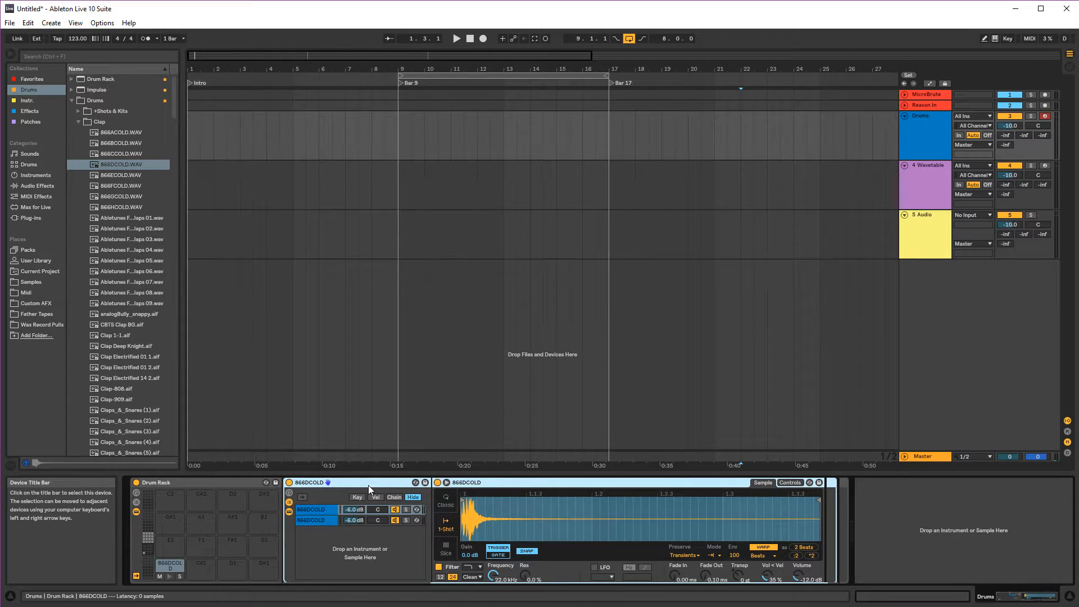
{"action": "left_click", "coordinate": [932, 194]}
{"action": "left_click", "coordinate": [929, 243]}
{"action": "left_click", "coordinate": [295, 484]}
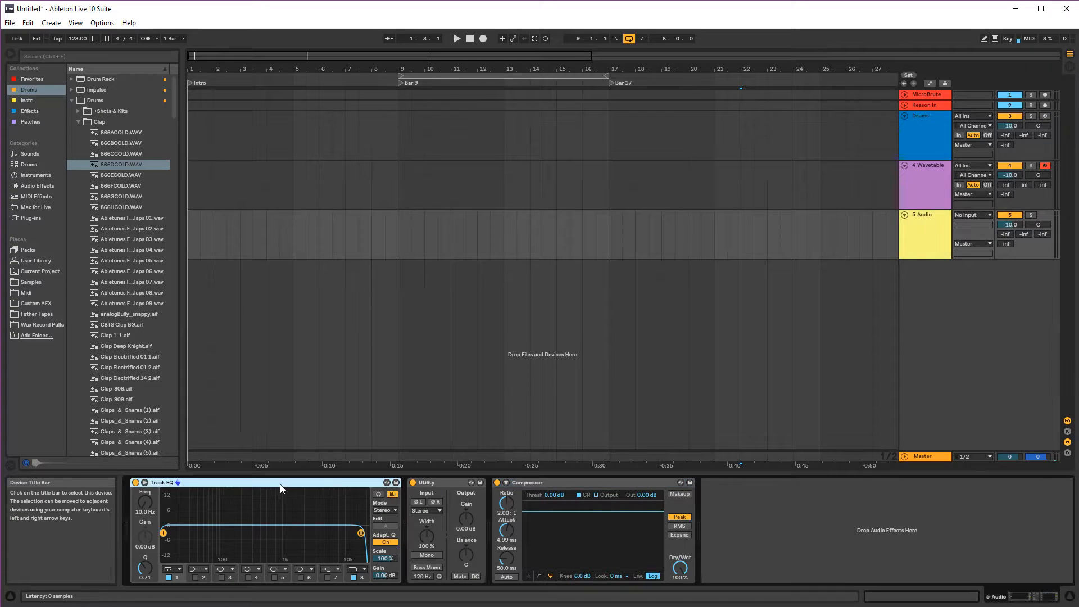
{"action": "left_click", "coordinate": [933, 249]}
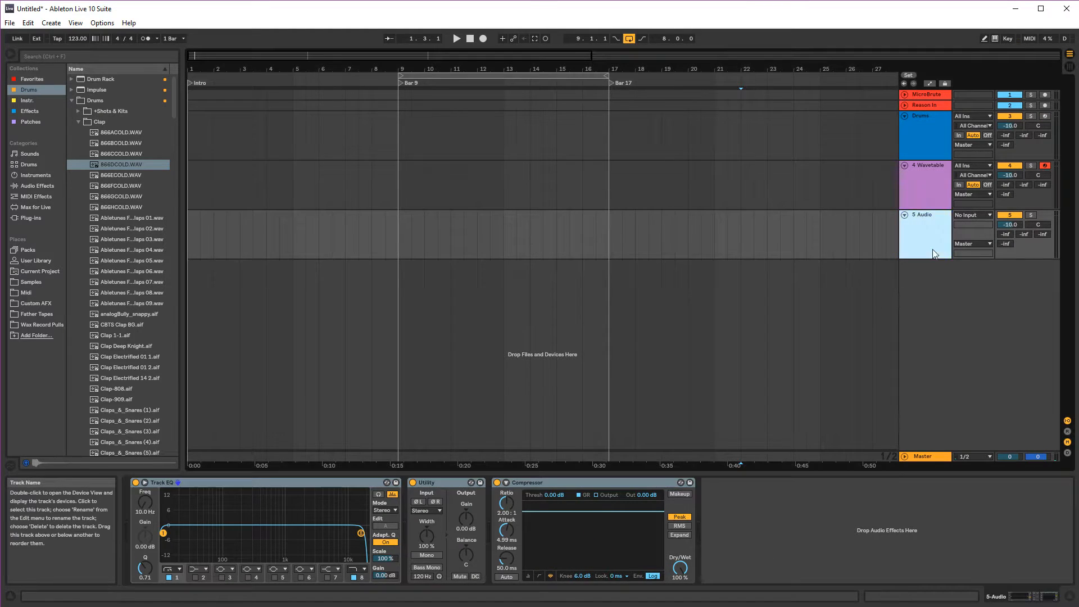
{"action": "left_click", "coordinate": [931, 191]}
{"action": "left_click", "coordinate": [190, 541]}
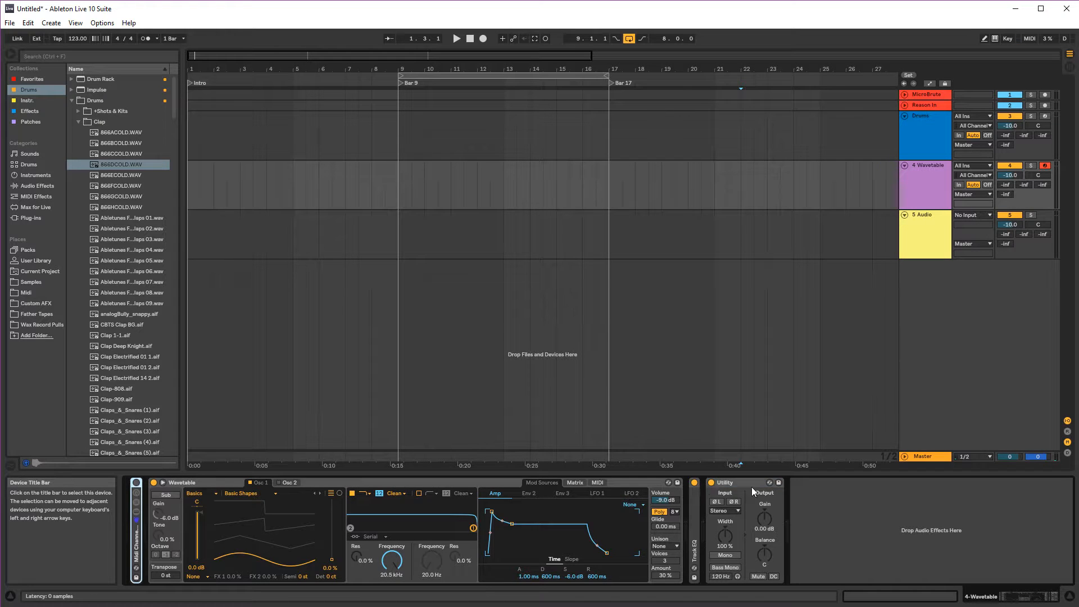
- Delete all devices from the 4 Wavetable track and bring the Drums track's 866DCOLD rack onto it
{"action": "key", "text": "ctrl+a"}
{"action": "key", "text": "Delete"}
{"action": "left_click", "coordinate": [924, 145]}
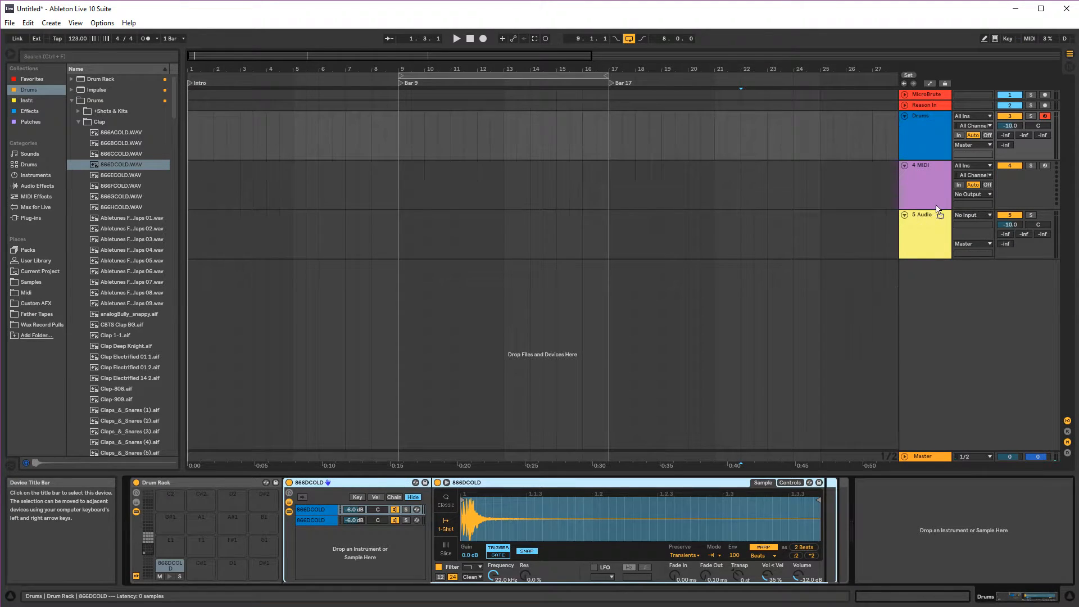
{"action": "left_click_drag", "start_coordinate": [930, 180], "coordinate": [929, 180]}
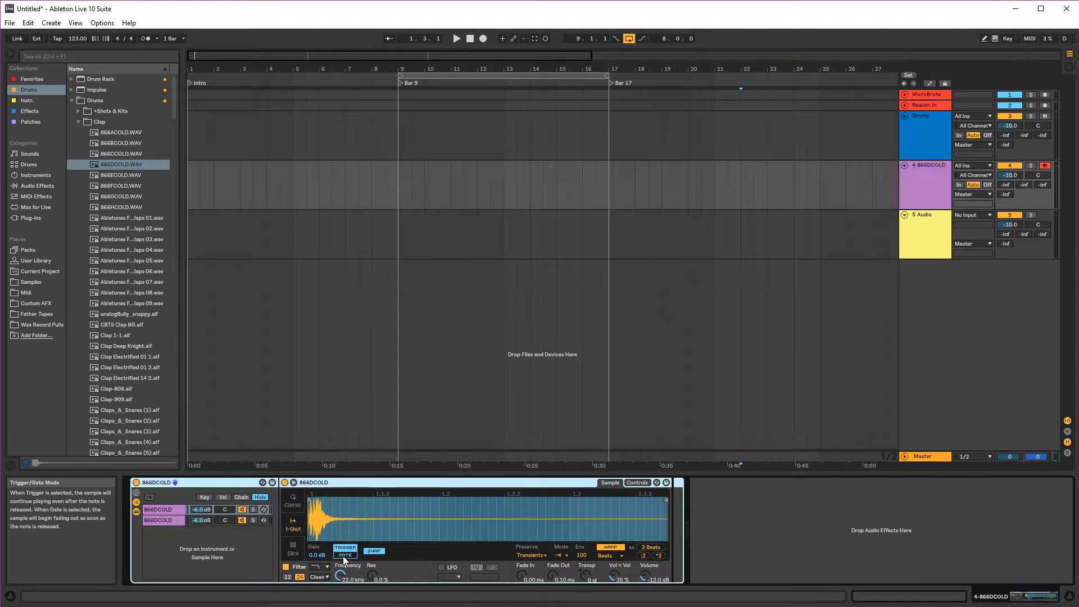
- Delete the second chain of the 866DCOLD rack on the purple MIDI track and select the rack
{"action": "left_click", "coordinate": [166, 520]}
{"action": "key", "text": "Delete"}
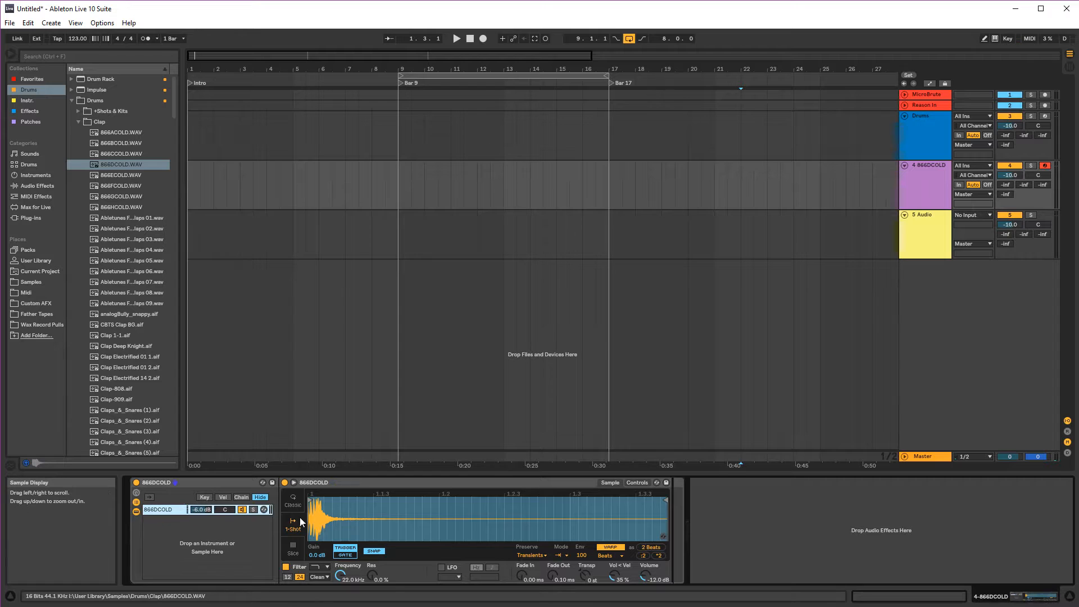
{"action": "left_click", "coordinate": [240, 480]}
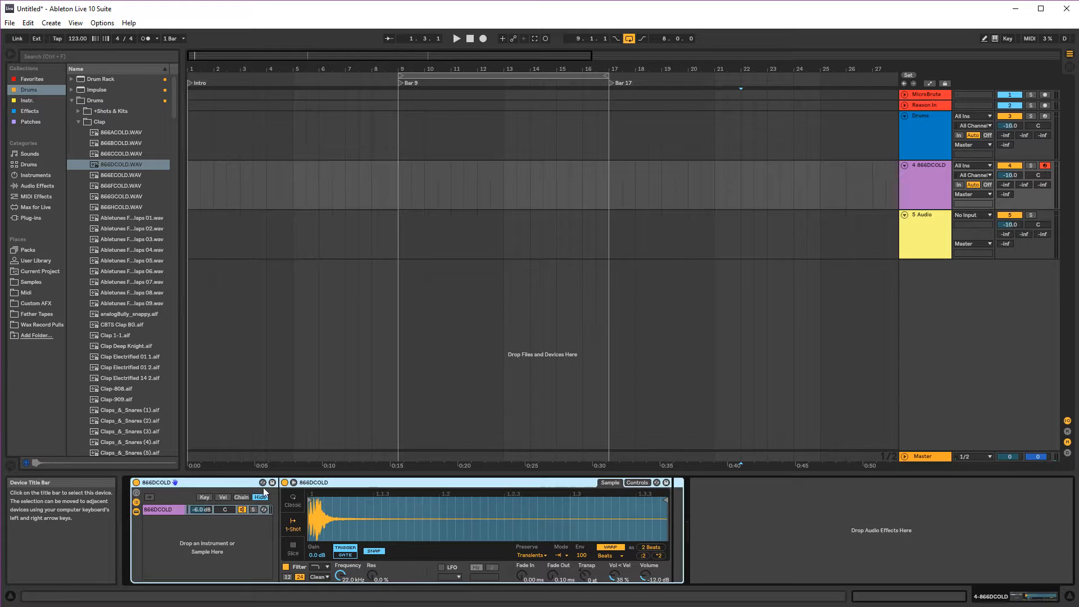
{"action": "right_click", "coordinate": [312, 482]}
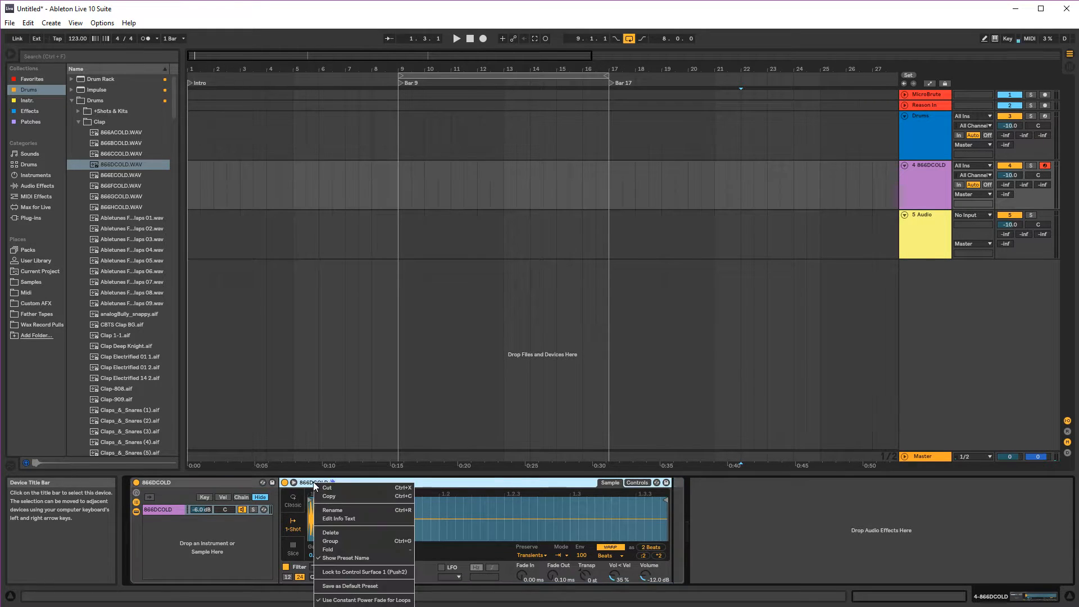
{"action": "left_click", "coordinate": [375, 544]}
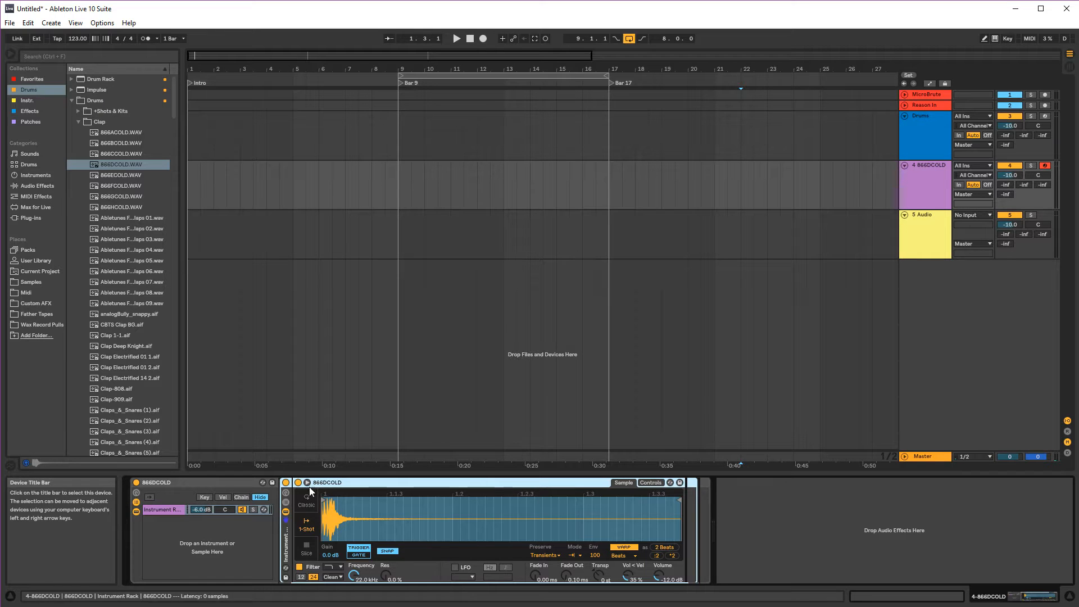
{"action": "right_click", "coordinate": [356, 482]}
{"action": "left_click", "coordinate": [391, 541]}
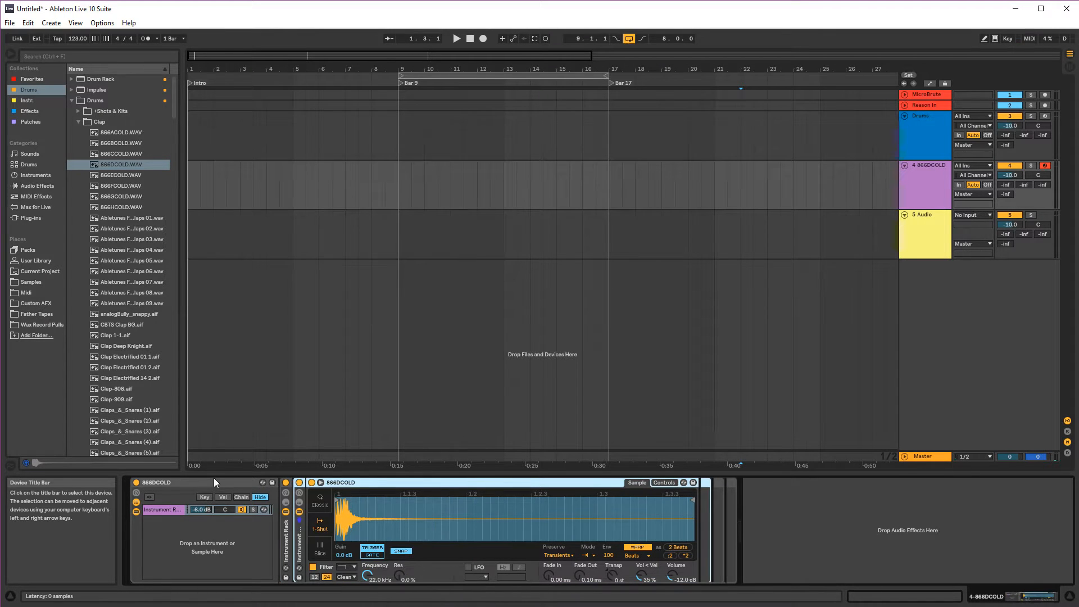
- Ungroup every nested rack on the purple MIDI track so only the 866DCOLD Simpler is left
{"action": "right_click", "coordinate": [213, 482]}
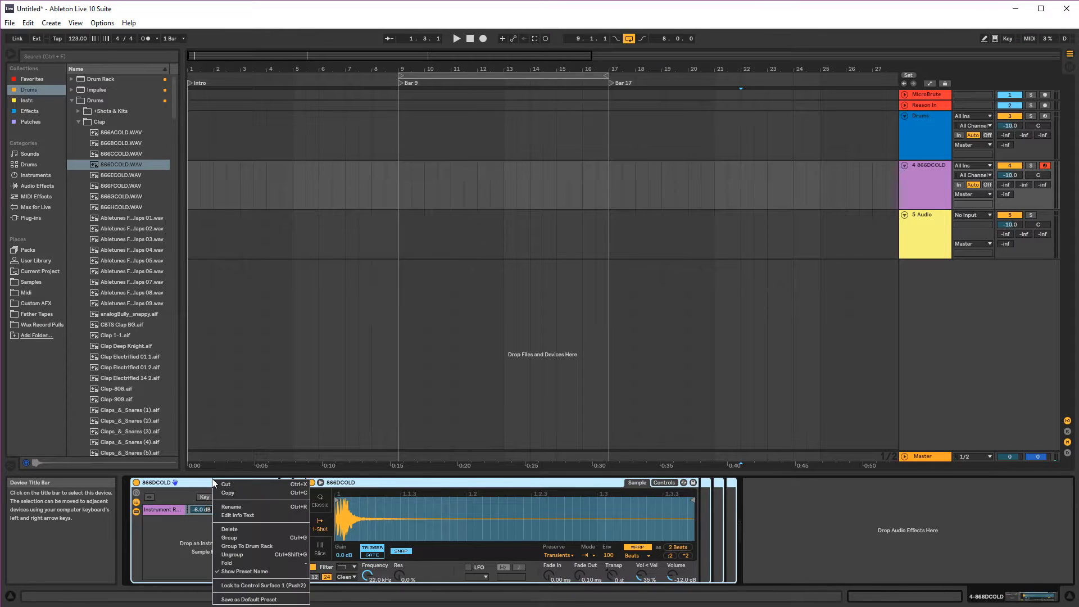
{"action": "left_click", "coordinate": [256, 555]}
{"action": "right_click", "coordinate": [136, 544]}
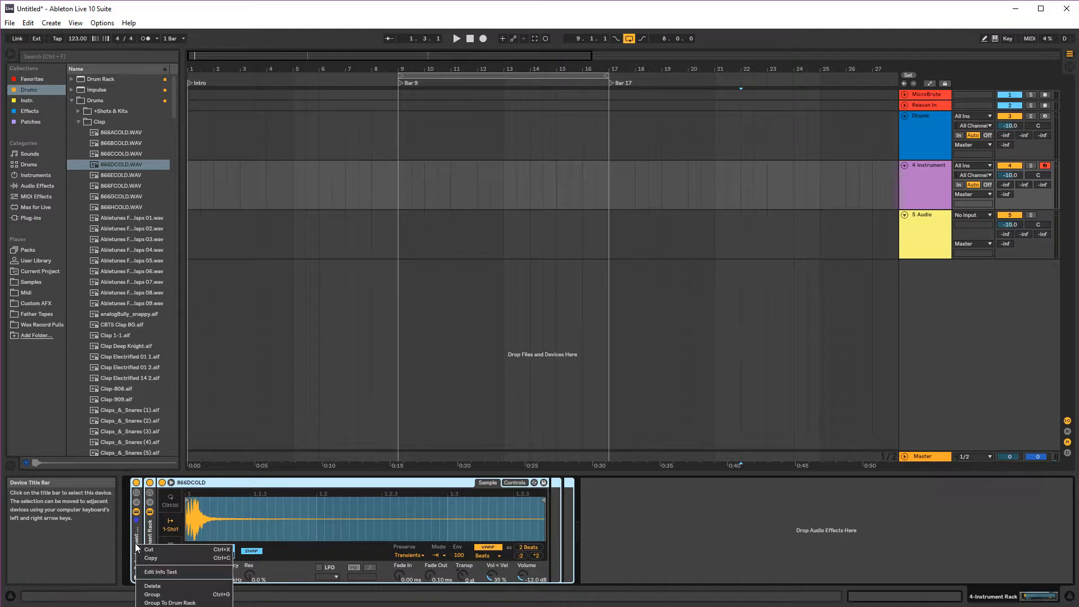
{"action": "left_click", "coordinate": [169, 606]}
{"action": "right_click", "coordinate": [140, 549]}
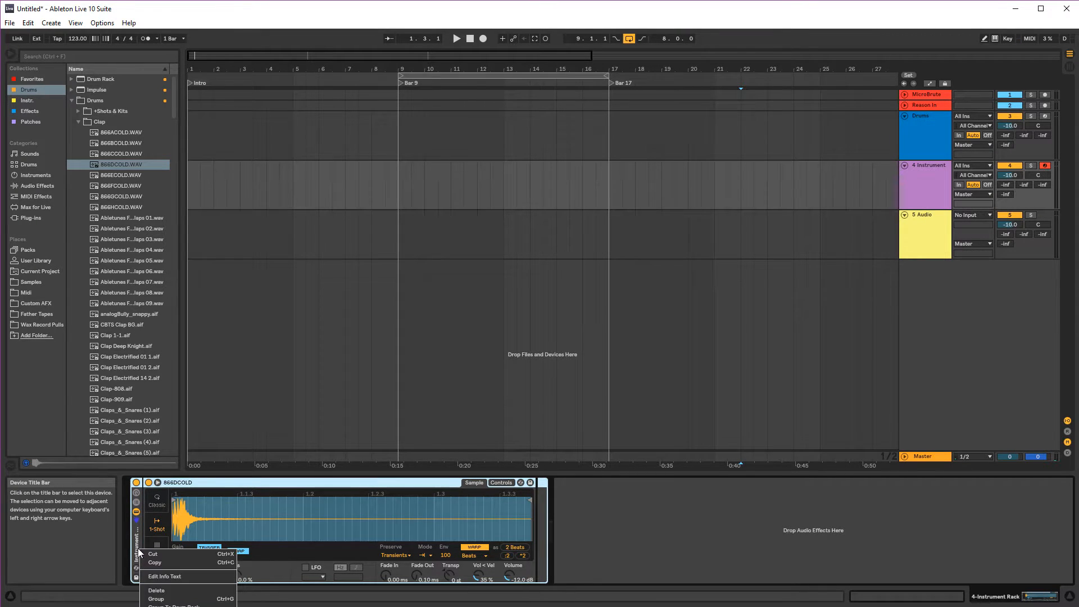
{"action": "left_click", "coordinate": [169, 606]}
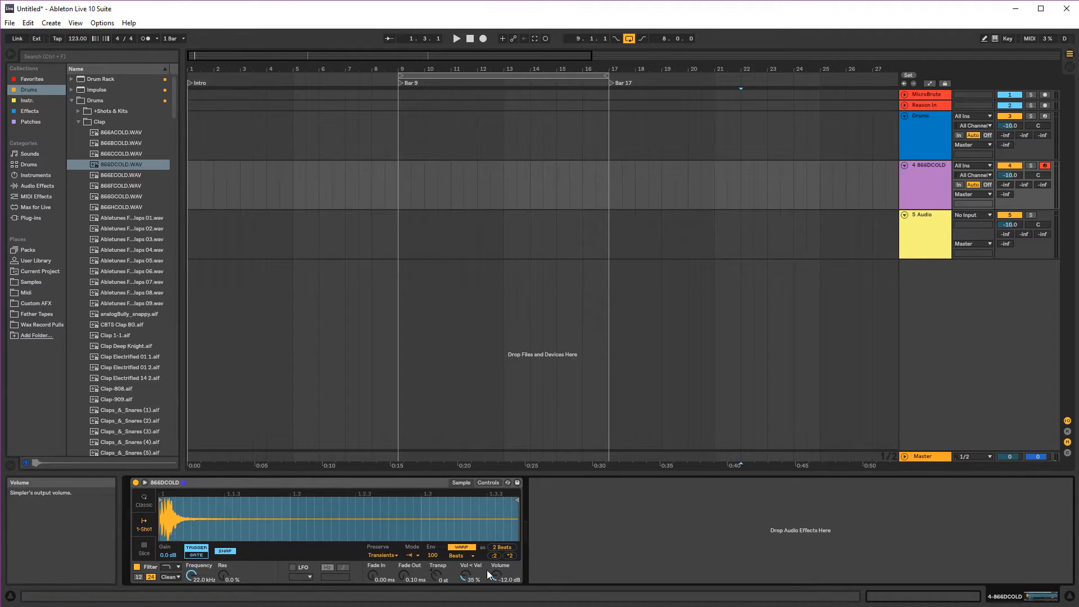
- Try out Simpler's gain and transient loop mode, and lower the transient envelope to about 36 before returning it to 100
{"action": "mouse_move", "coordinate": [168, 555]}
{"action": "left_mouse_down"}
{"action": "mouse_move", "coordinate": [168, 574]}
{"action": "mouse_move", "coordinate": [168, 552]}
{"action": "left_mouse_up"}
{"action": "key", "text": "Delete"}
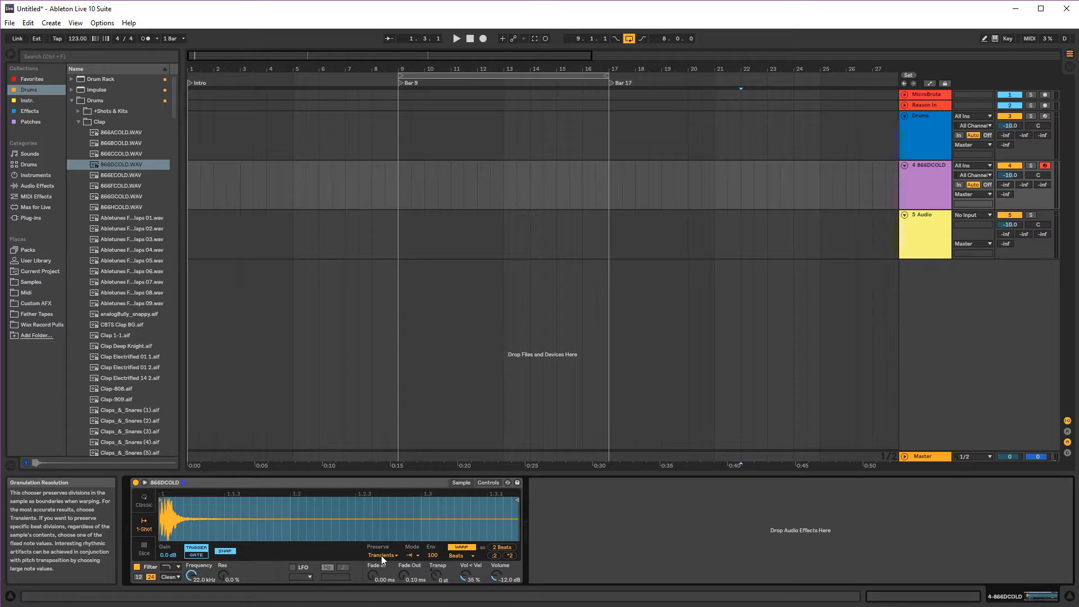
{"action": "left_click", "coordinate": [412, 555]}
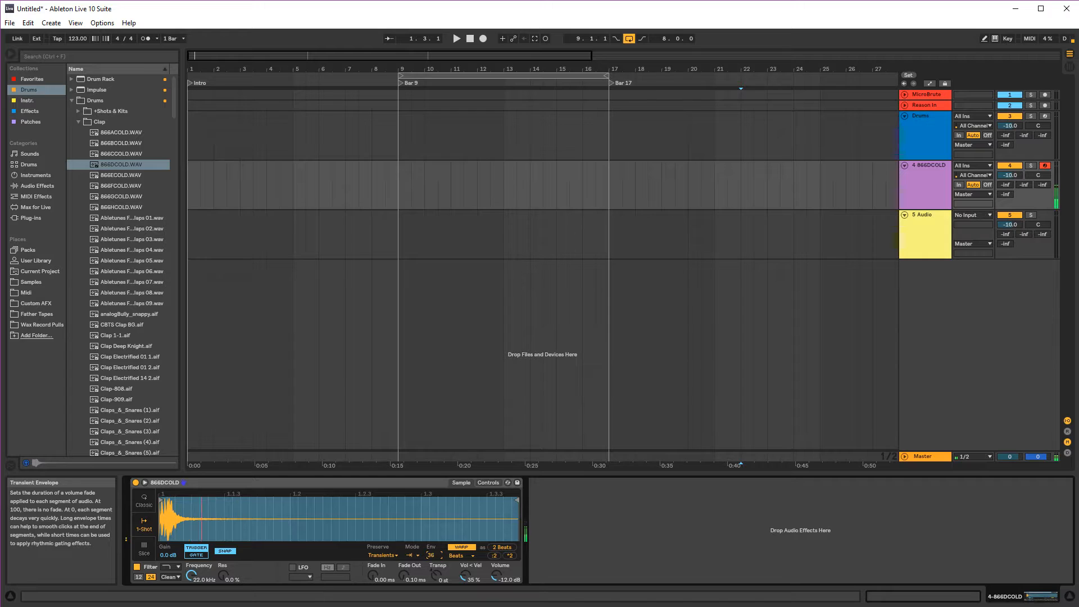
{"action": "left_click_drag", "start_coordinate": [430, 555], "coordinate": [432, 506]}
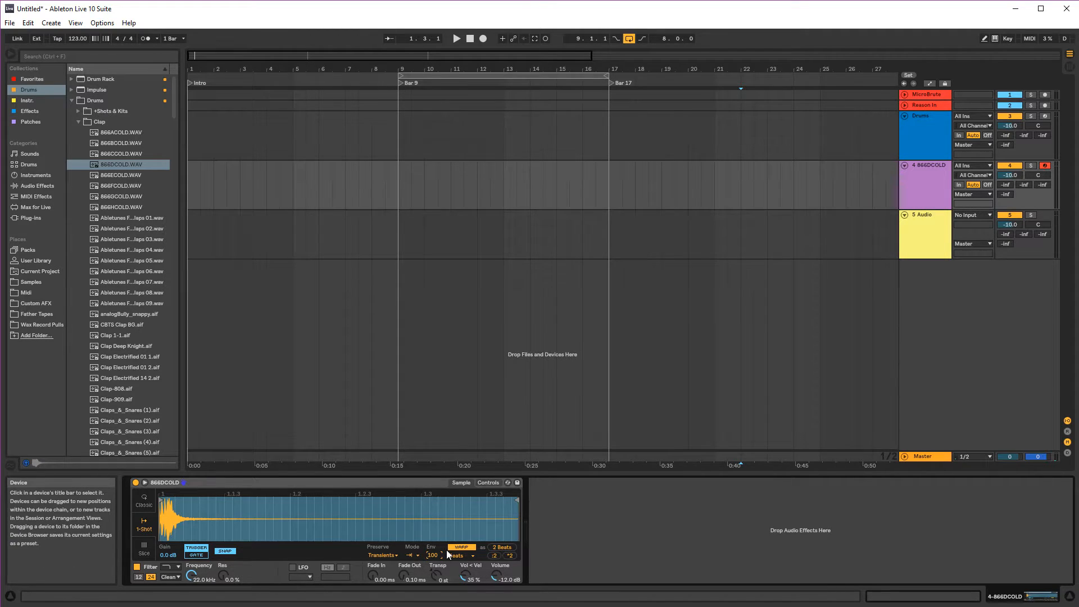
- Group the 866DCOLD Simpler into an Instrument Rack and show the rack's chain list
{"action": "left_click", "coordinate": [295, 487]}
{"action": "right_click", "coordinate": [295, 487]}
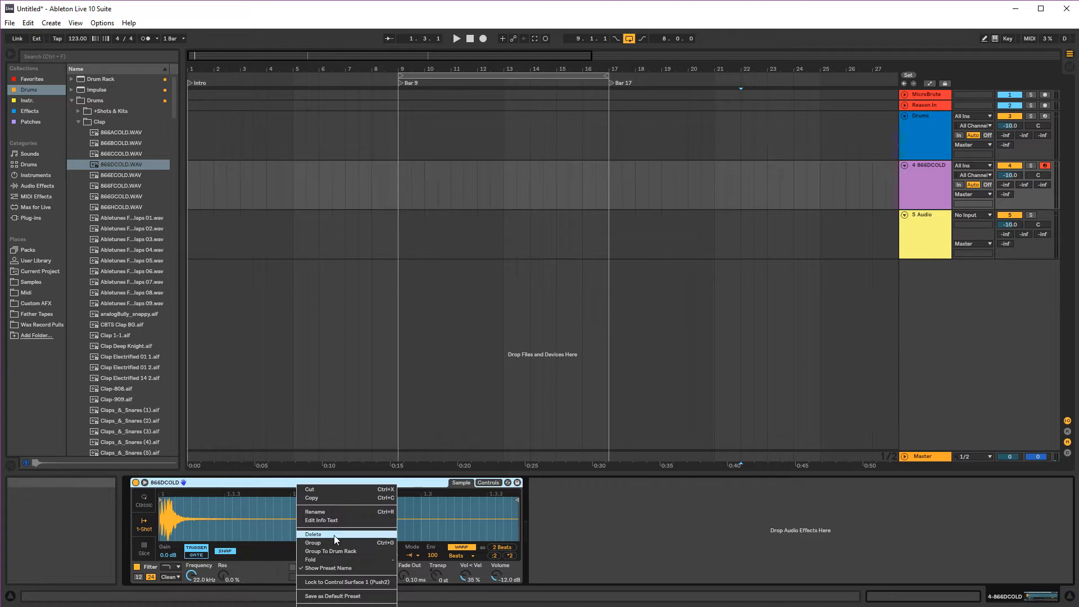
{"action": "left_click", "coordinate": [333, 545]}
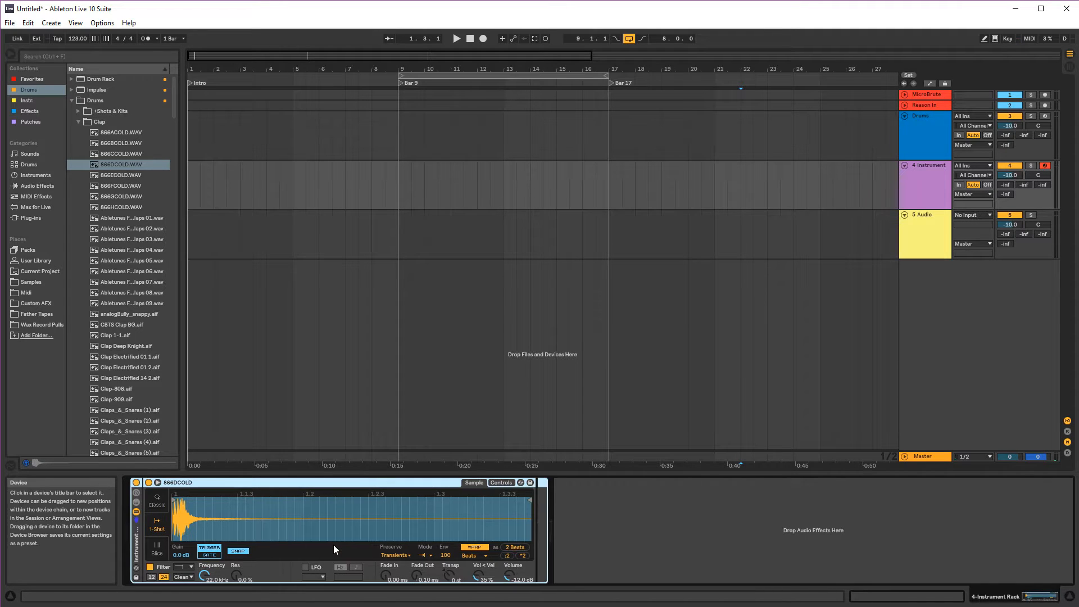
{"action": "left_click", "coordinate": [136, 502]}
{"action": "right_click", "coordinate": [171, 510]}
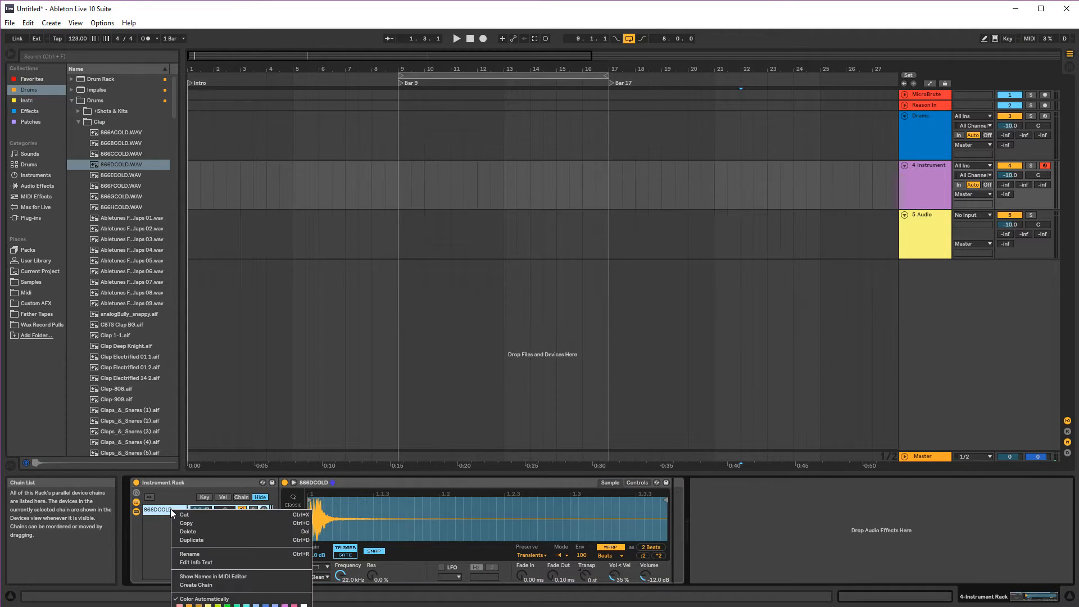
{"action": "left_click", "coordinate": [207, 534]}
{"action": "key", "text": "ctrl+z"}
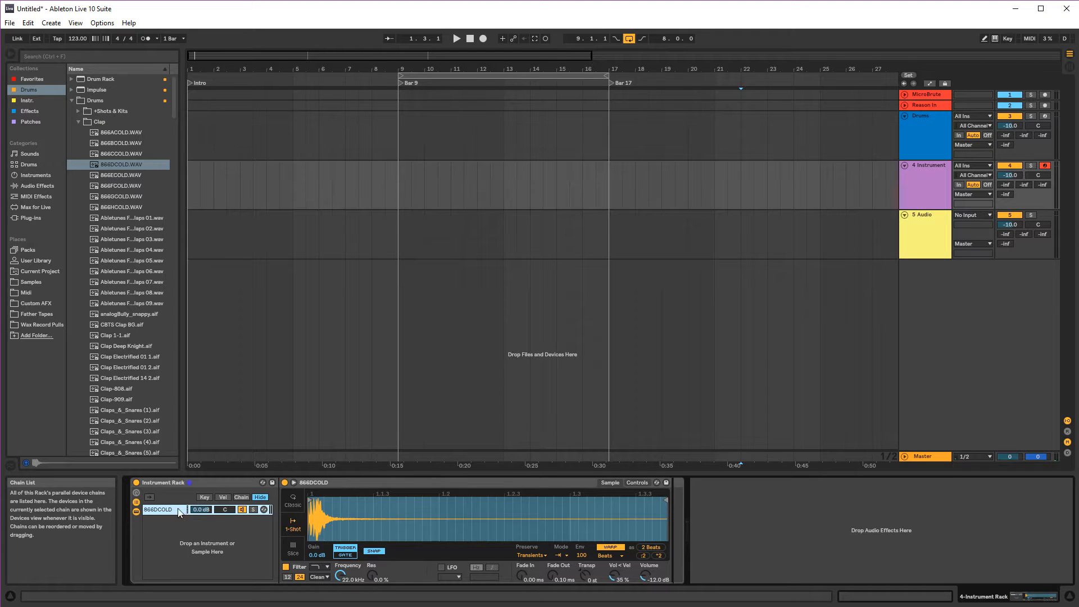
- Duplicate the 866DCOLD chain in the Instrument Rack and set both chain volumes to -6.0 dB
{"action": "right_click", "coordinate": [192, 525]}
{"action": "left_click", "coordinate": [191, 551]}
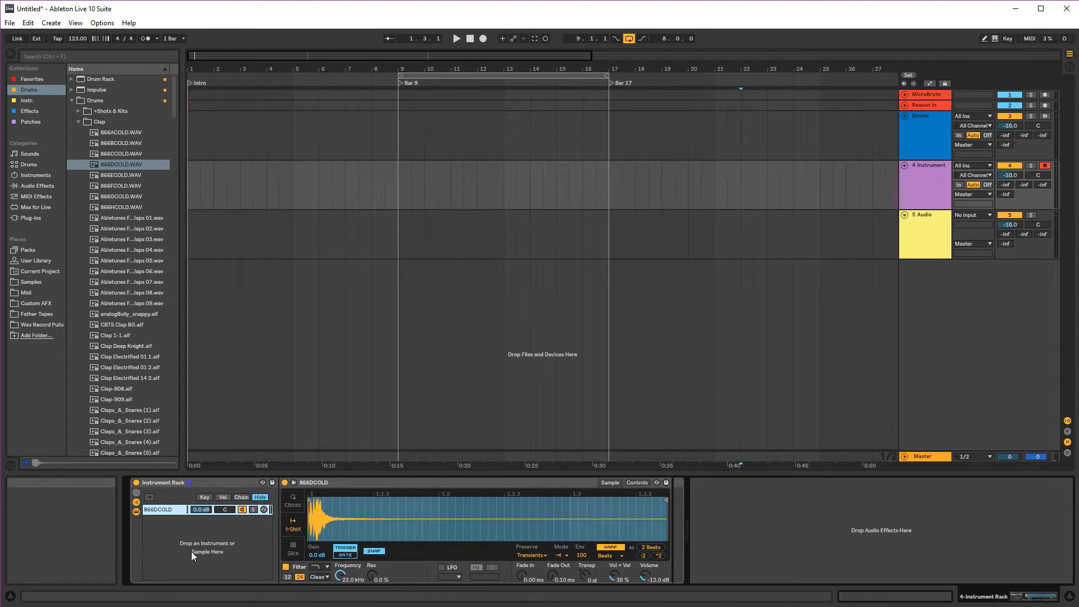
{"action": "left_click", "coordinate": [206, 509]}
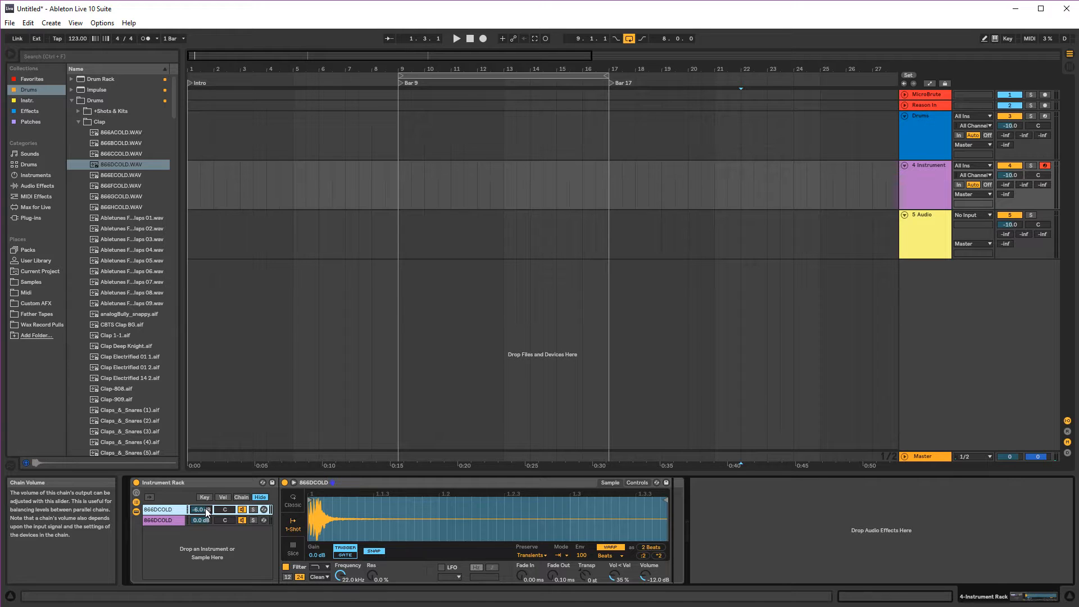
{"action": "left_click", "coordinate": [203, 521]}
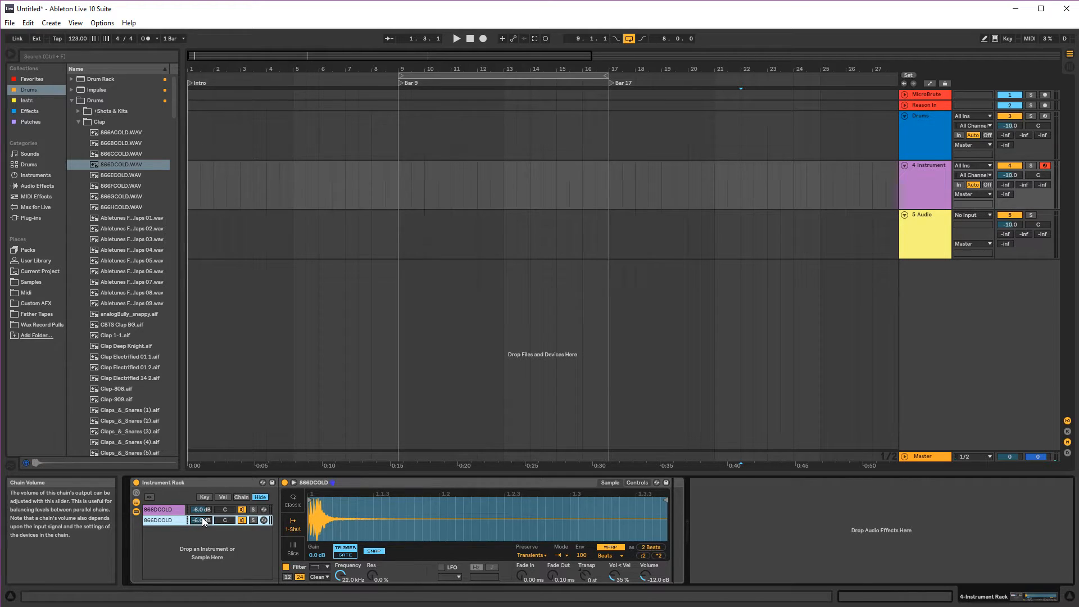
{"action": "key", "text": "Up"}
- Select the two 866DCOLD chains in turn and show the Instrument Rack's macro controls
{"action": "left_click", "coordinate": [163, 523]}
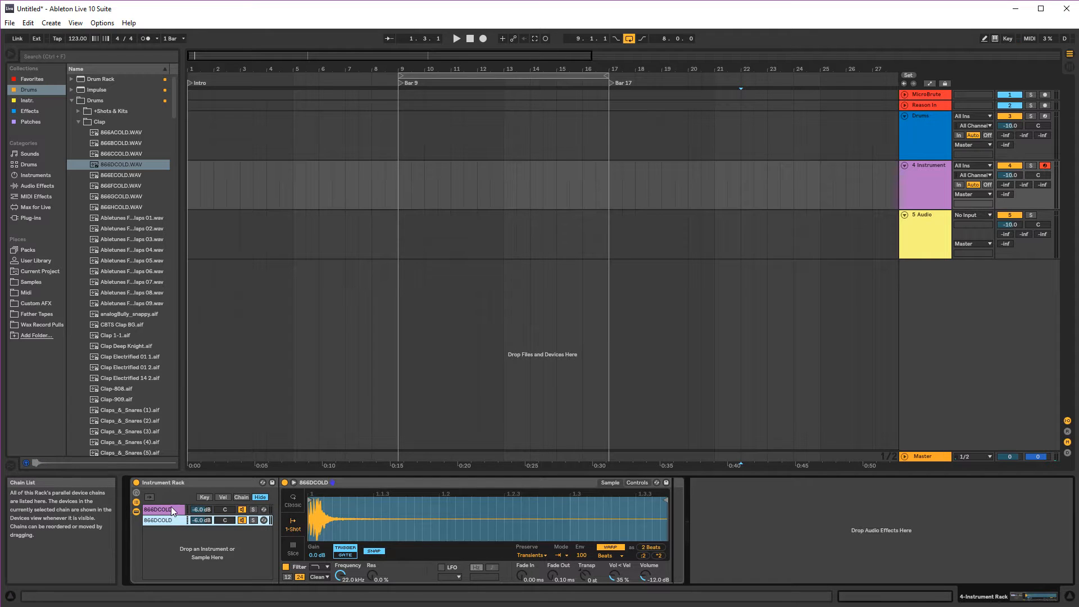
{"action": "left_click", "coordinate": [171, 508]}
{"action": "left_click", "coordinate": [171, 521]}
{"action": "left_click", "coordinate": [140, 494]}
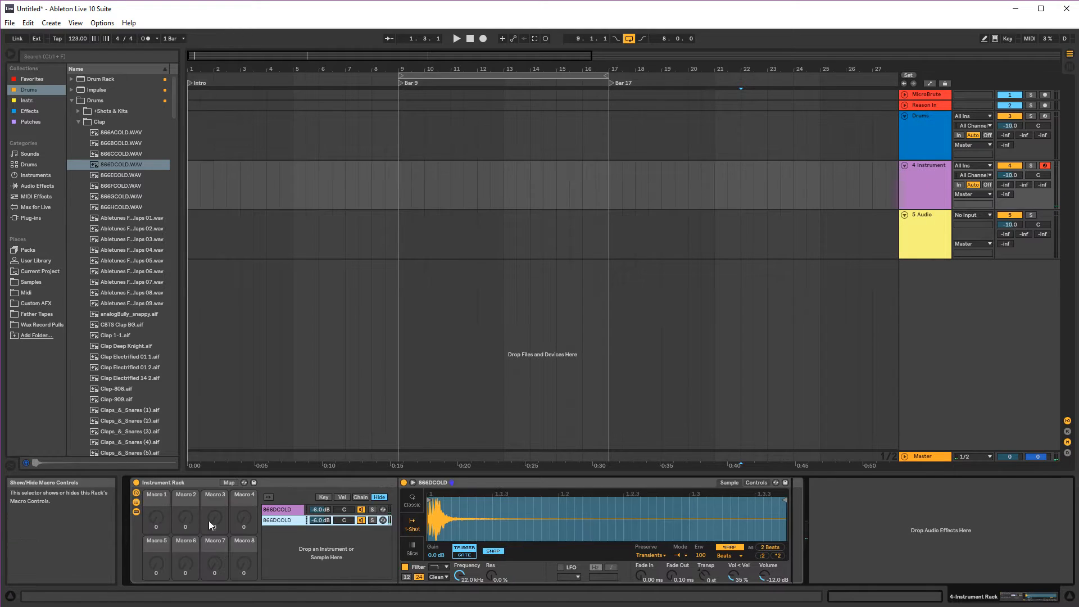
- Map the volumes of both 866DCOLD chains to Macro 1
{"action": "left_click", "coordinate": [159, 518]}
{"action": "right_click", "coordinate": [157, 518]}
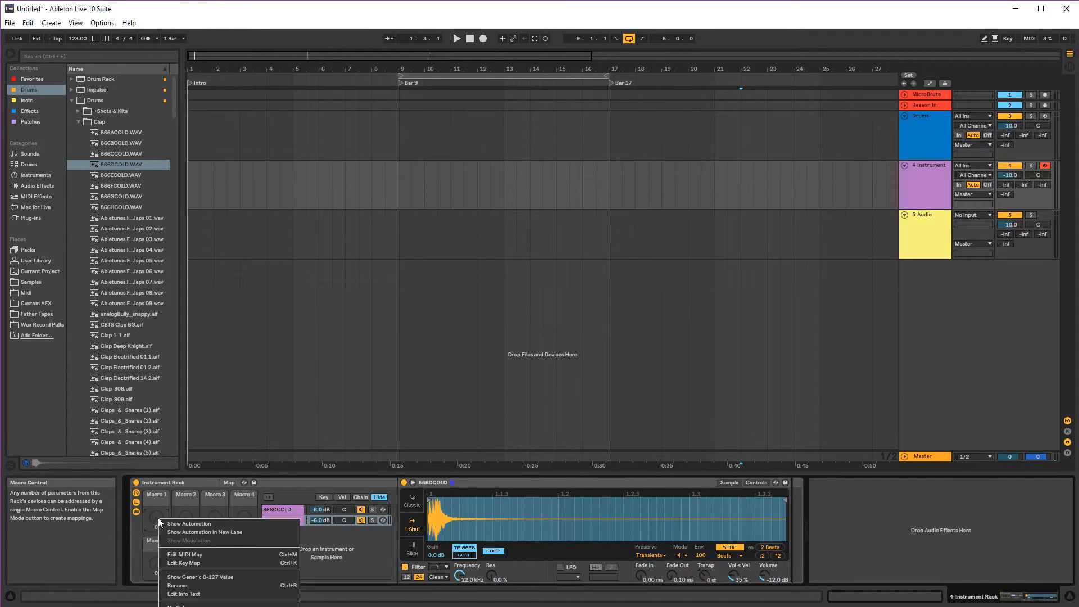
{"action": "left_click", "coordinate": [331, 541]}
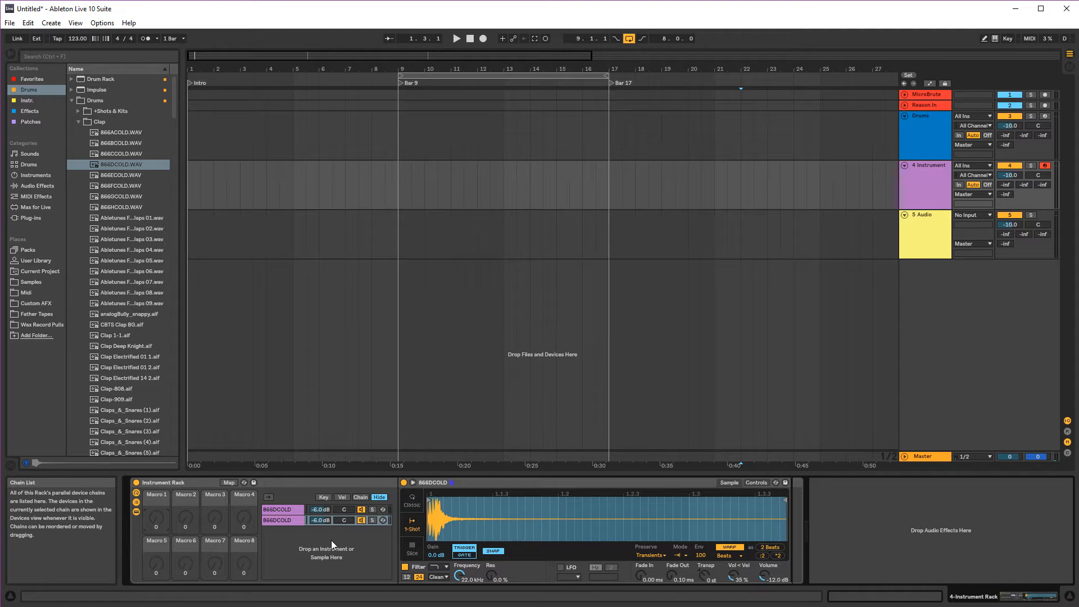
{"action": "right_click", "coordinate": [319, 509]}
{"action": "left_click", "coordinate": [370, 593]}
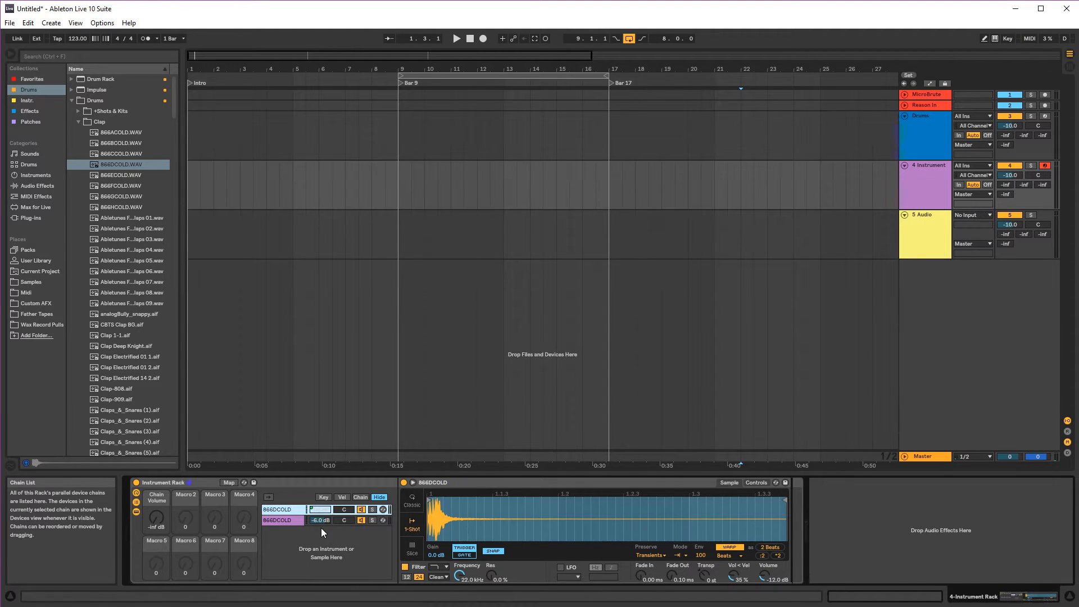
{"action": "right_click", "coordinate": [321, 520]}
{"action": "left_click", "coordinate": [355, 597]}
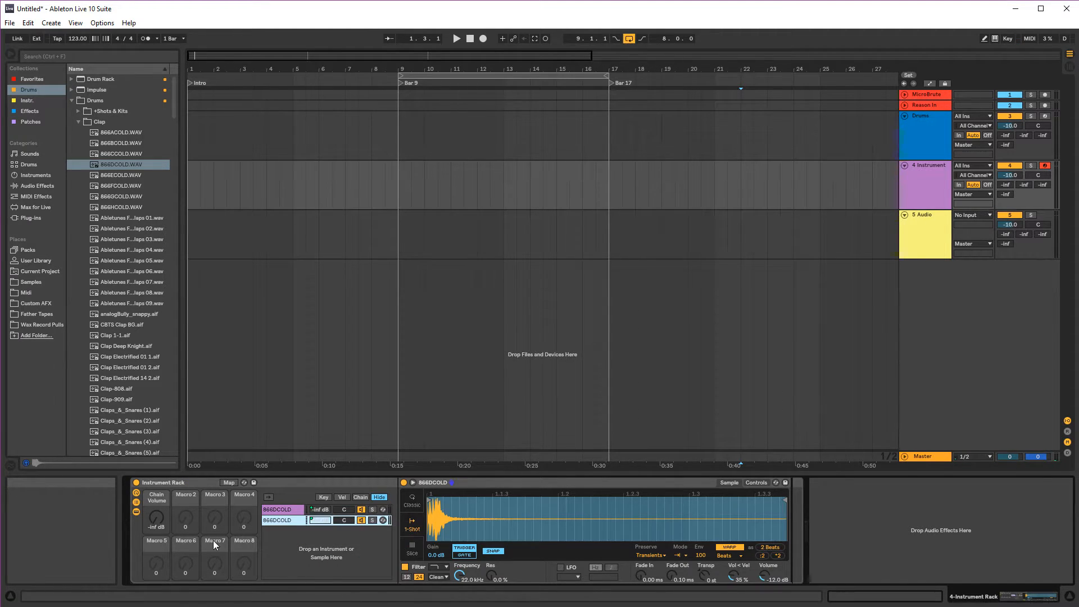
- Set the Chain Volume macro to -6 dB and raise it to about -4.4 dB
{"action": "left_click_drag", "start_coordinate": [160, 527], "coordinate": [159, 498]}
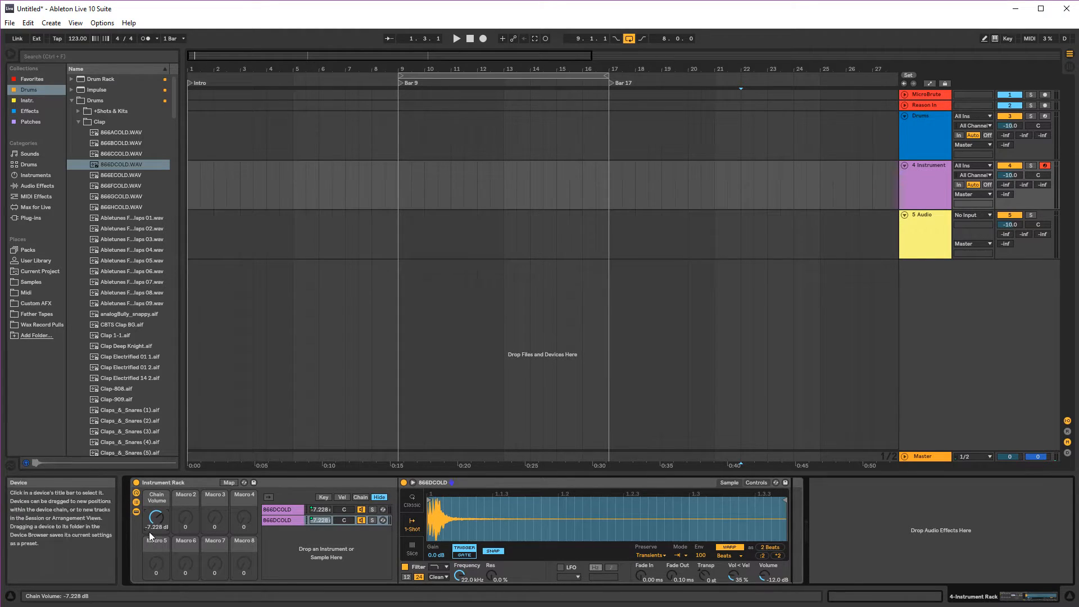
{"action": "type", "text": "-6"}
{"action": "key", "text": "Return"}
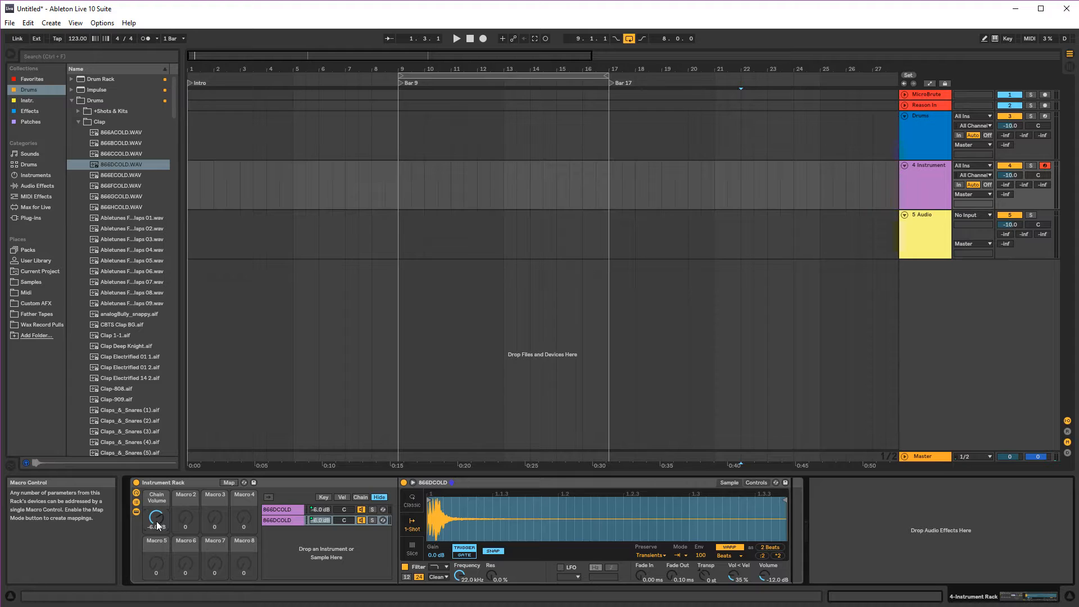
{"action": "left_click_drag", "start_coordinate": [156, 521], "coordinate": [156, 519]}
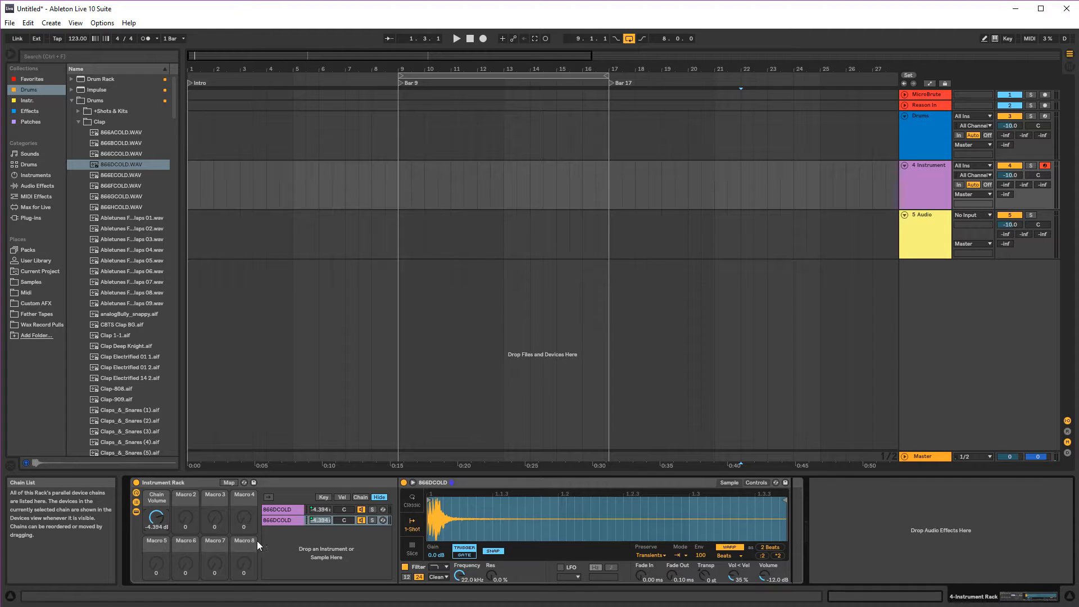
- Unmap both chain volumes from the Chain Volume macro, set them to -6.0 dB, and turn Macro 1 down to 0
{"action": "right_click", "coordinate": [326, 520]}
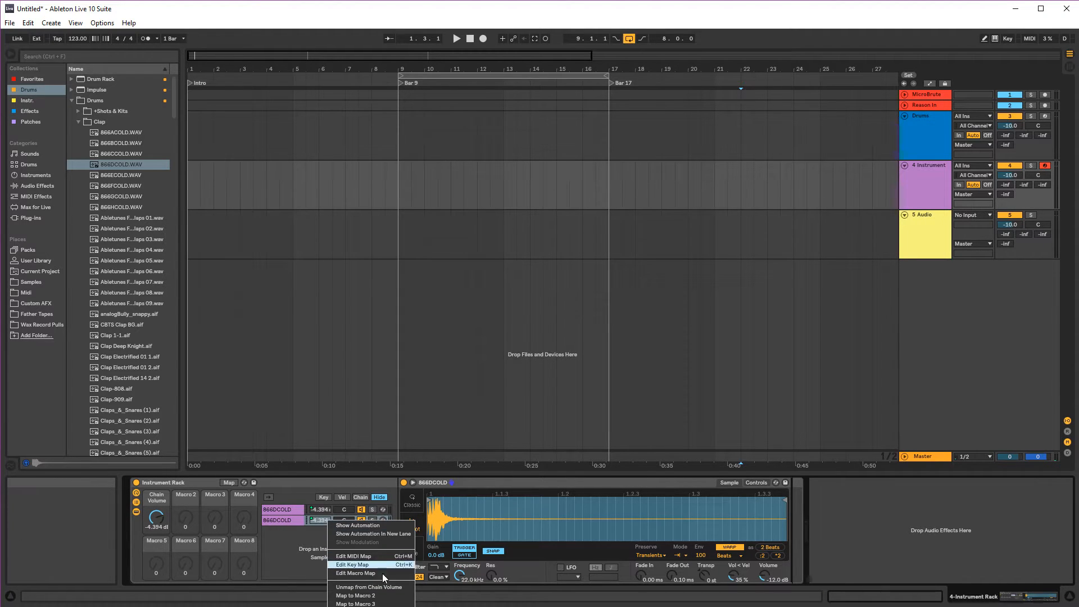
{"action": "left_click", "coordinate": [326, 512]}
{"action": "right_click", "coordinate": [325, 510]}
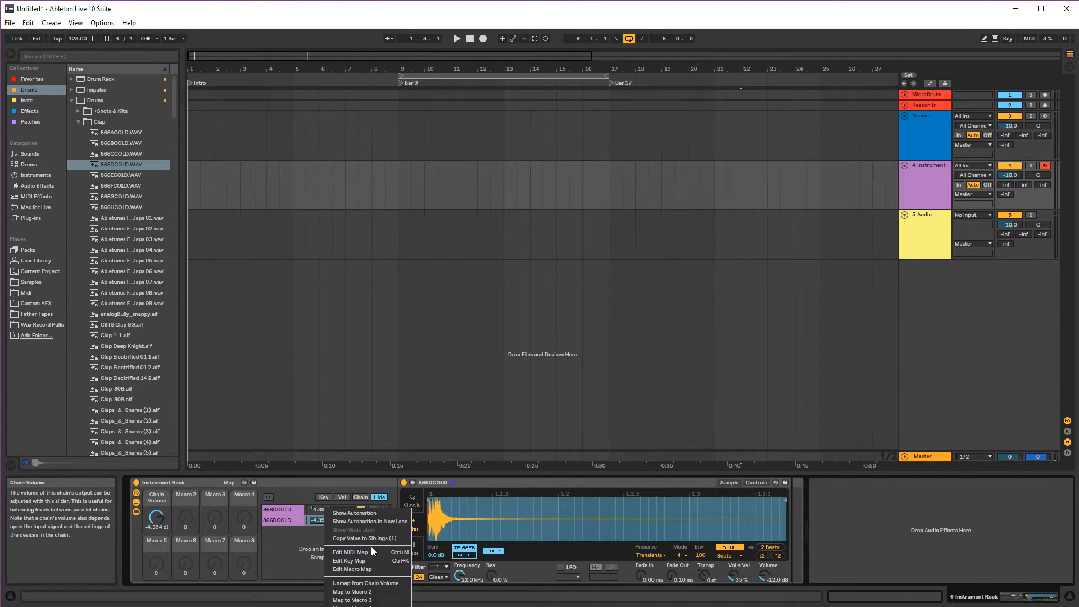
{"action": "left_click", "coordinate": [371, 583]}
{"action": "left_click", "coordinate": [315, 511]}
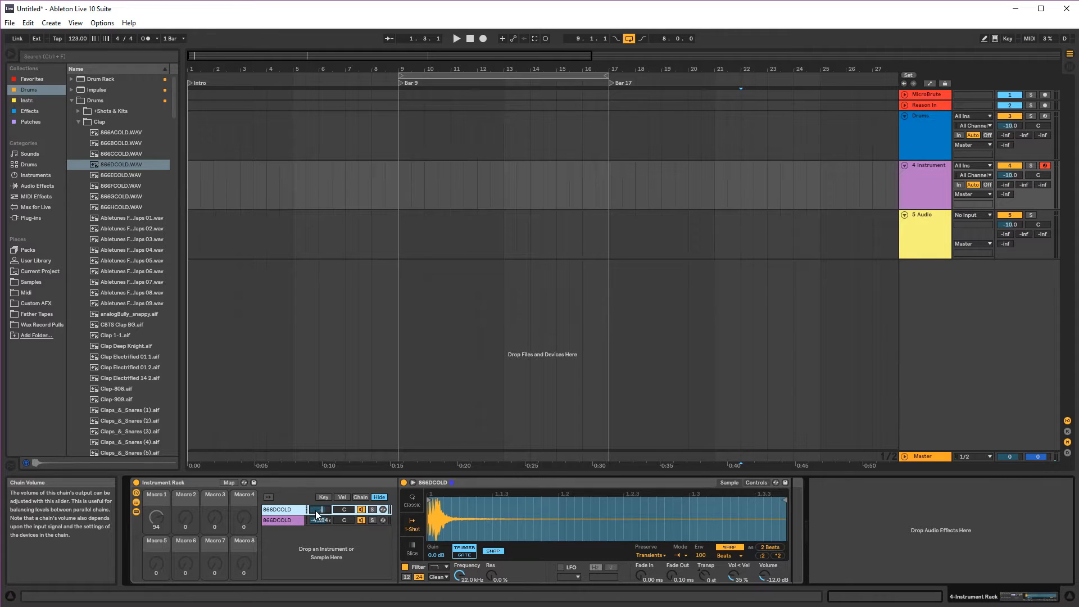
{"action": "left_click", "coordinate": [310, 521]}
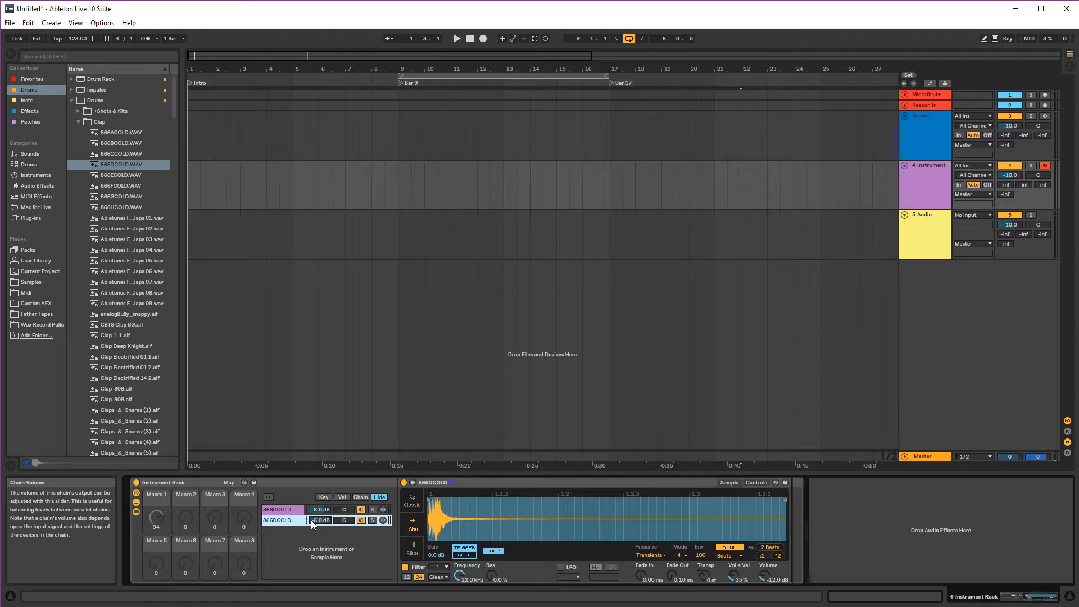
{"action": "left_click_drag", "start_coordinate": [163, 519], "coordinate": [163, 539]}
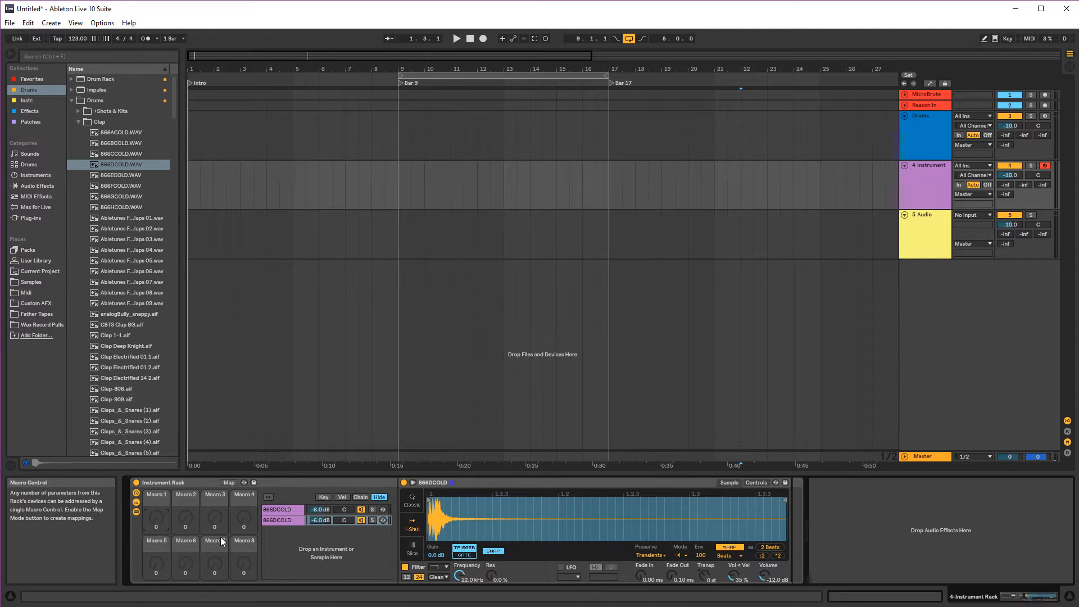
- Map the Simpler filter frequency of both 866DCOLD chains to Macro 1 of the Instrument Rack
{"action": "left_click", "coordinate": [335, 512]}
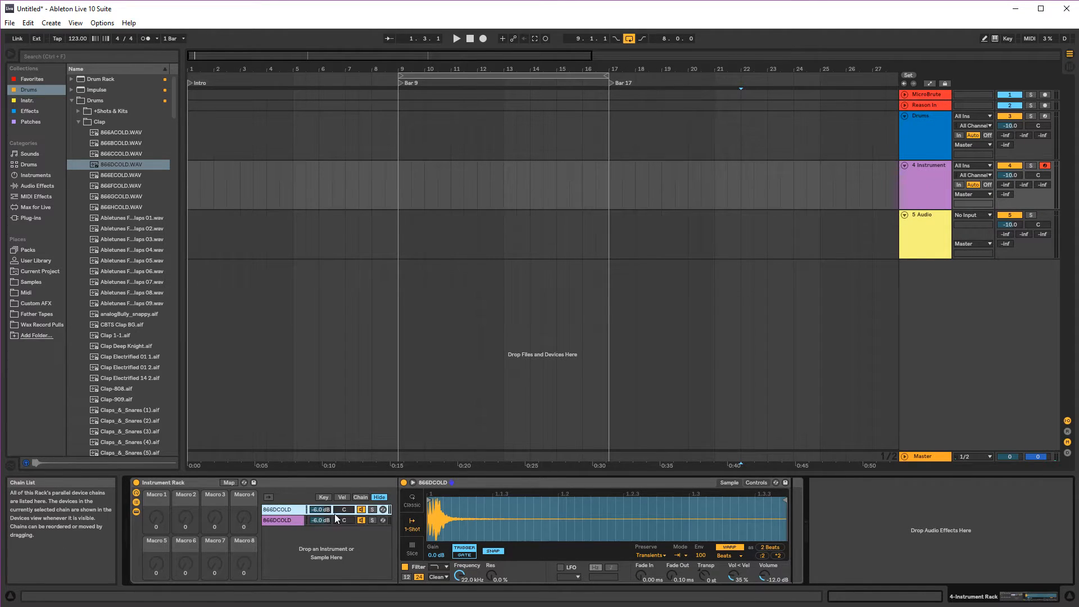
{"action": "left_click", "coordinate": [701, 555]}
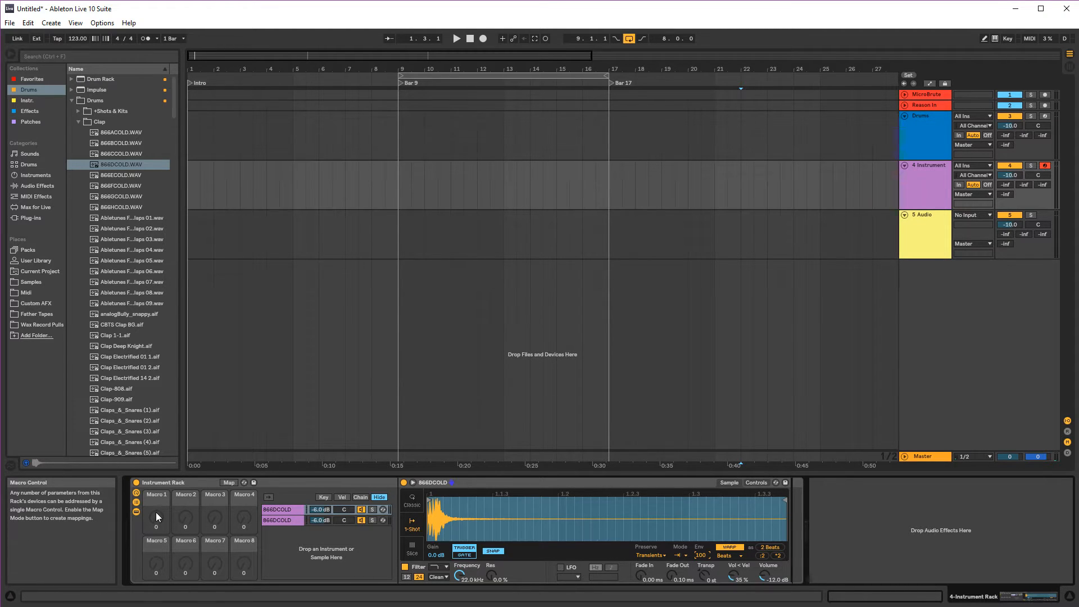
{"action": "left_click", "coordinate": [229, 482]}
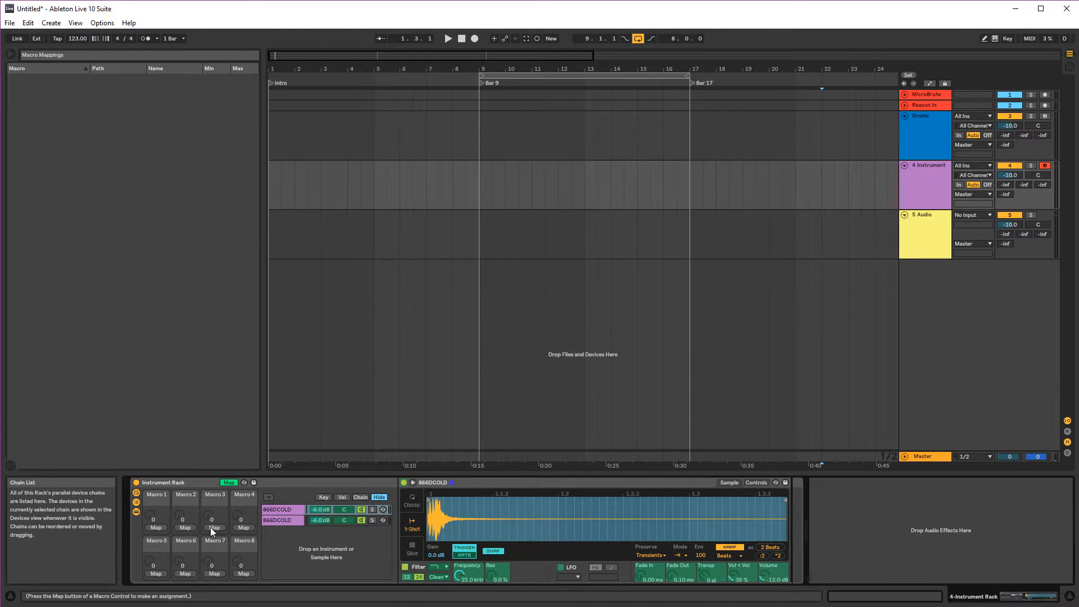
{"action": "left_click", "coordinate": [156, 528]}
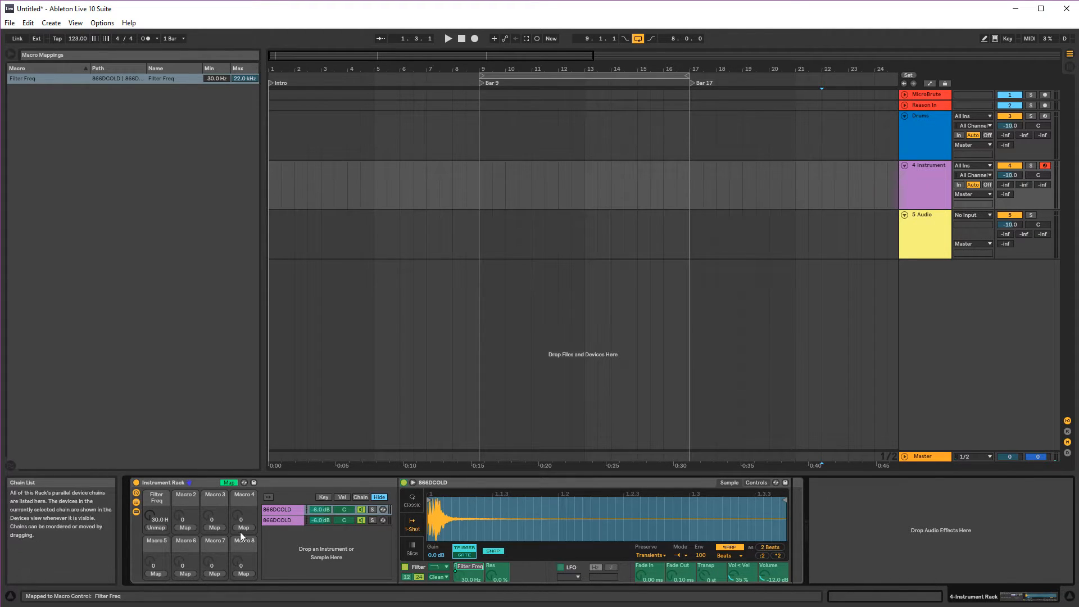
{"action": "left_click", "coordinate": [281, 520]}
{"action": "left_click", "coordinate": [462, 575]}
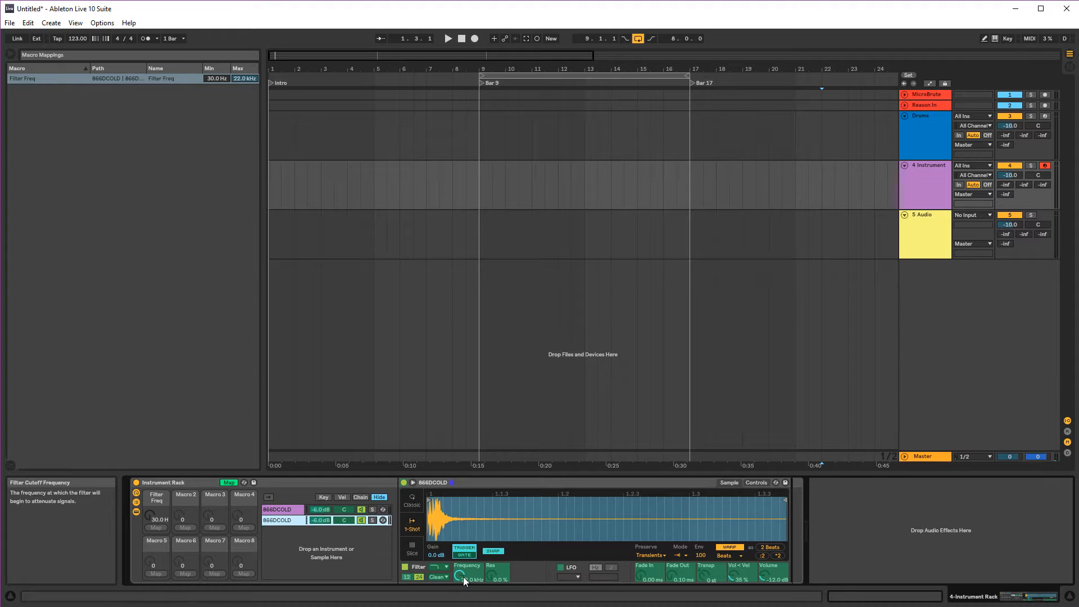
{"action": "left_click", "coordinate": [161, 528]}
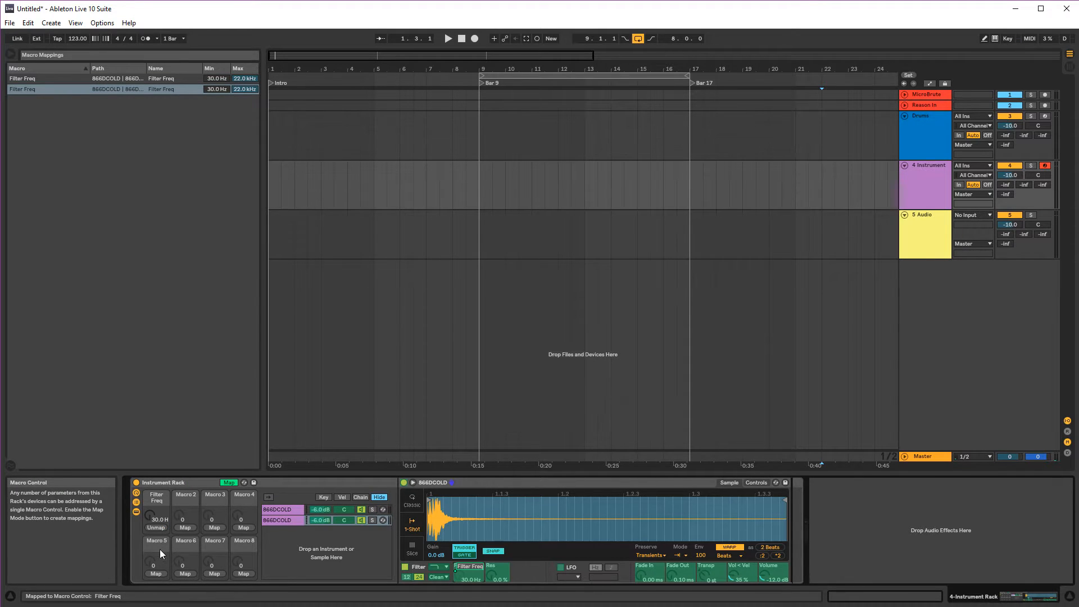
- Set the Filter Freq macro to 22.0 kHz and leave macro mapping mode
{"action": "left_click_drag", "start_coordinate": [151, 519], "coordinate": [151, 478]}
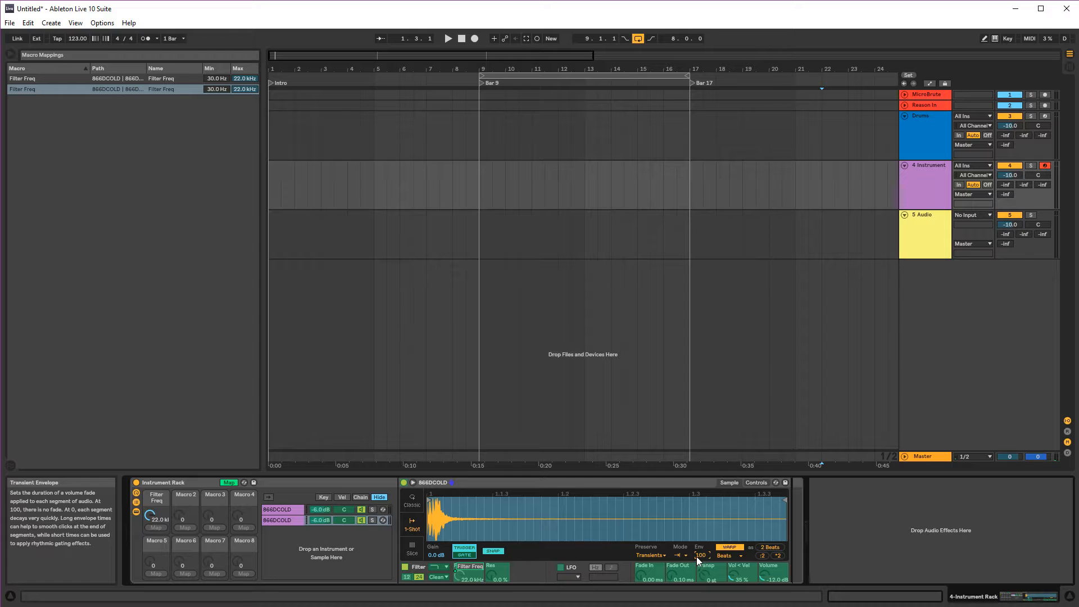
{"action": "left_click", "coordinate": [283, 520]}
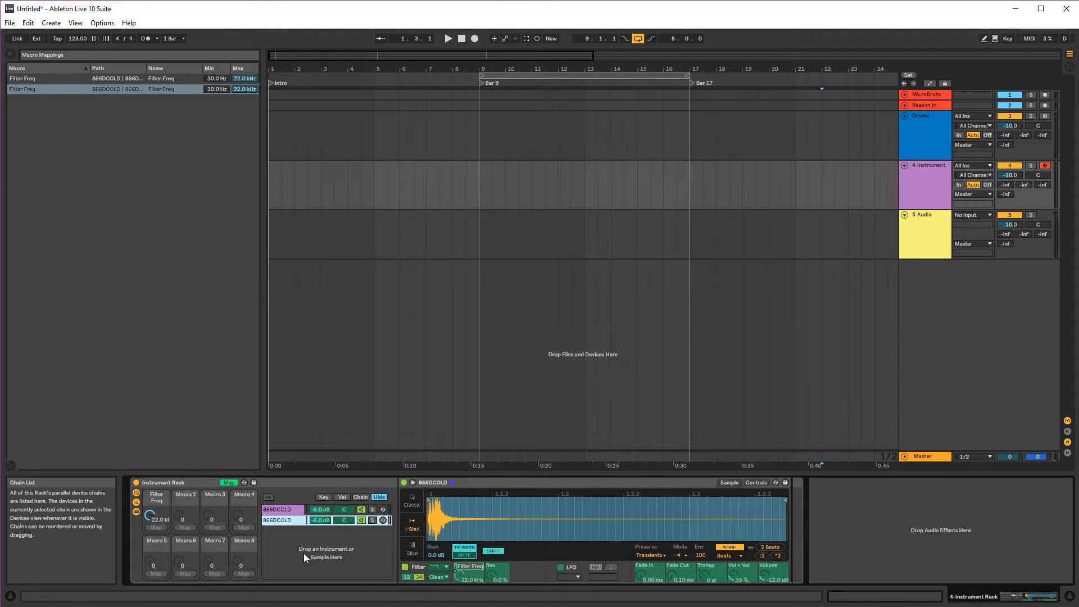
{"action": "left_click", "coordinate": [234, 481]}
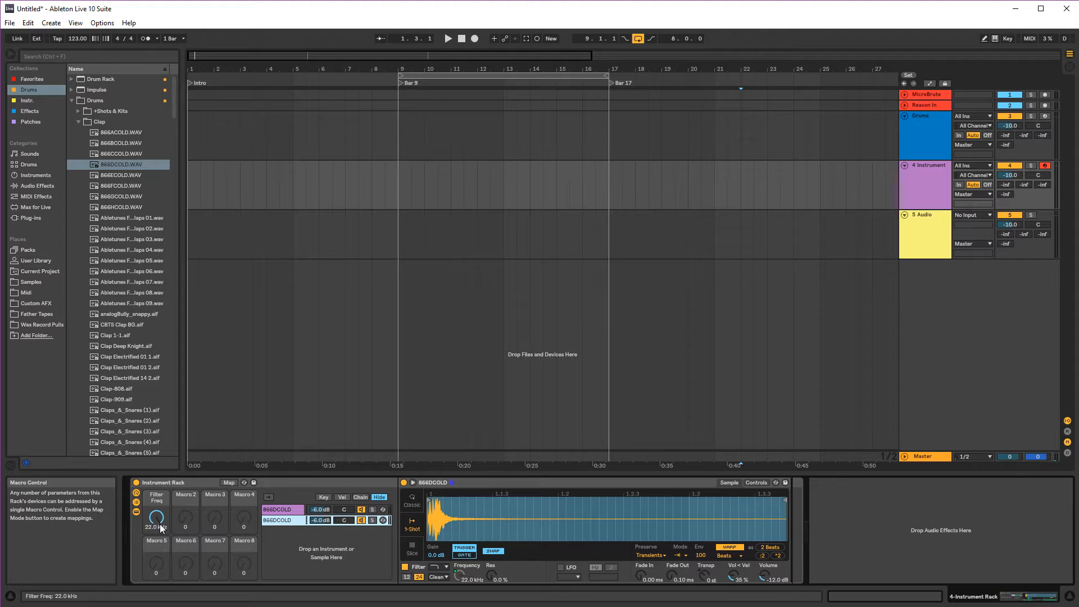
{"action": "mouse_move", "coordinate": [157, 517]}
{"action": "left_mouse_down"}
{"action": "mouse_move", "coordinate": [156, 573]}
{"action": "mouse_move", "coordinate": [157, 511]}
{"action": "left_mouse_up"}
- Hide and show the Instrument Rack's chain list, devices and macro controls to examine its view options
{"action": "left_click", "coordinate": [336, 482]}
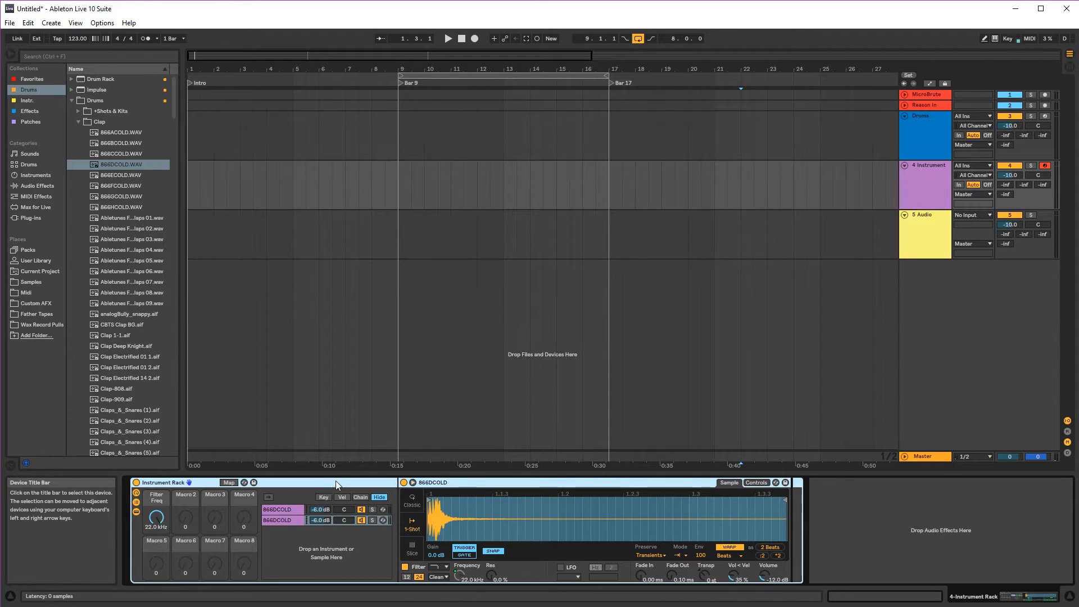
{"action": "left_click", "coordinate": [137, 503]}
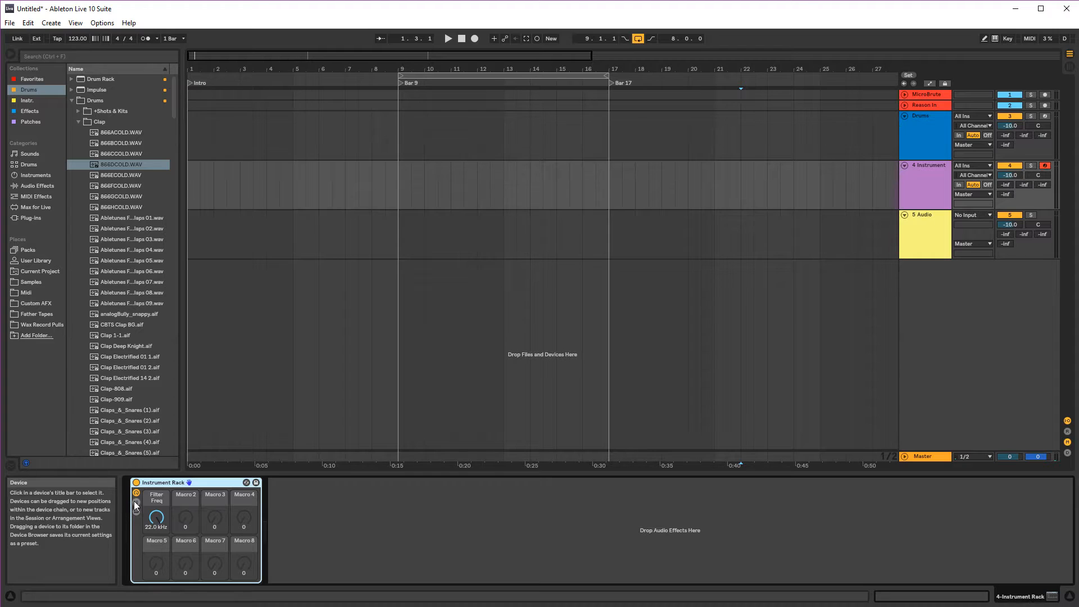
{"action": "left_click", "coordinate": [135, 503]}
{"action": "left_click", "coordinate": [137, 512]}
{"action": "left_click", "coordinate": [137, 511]}
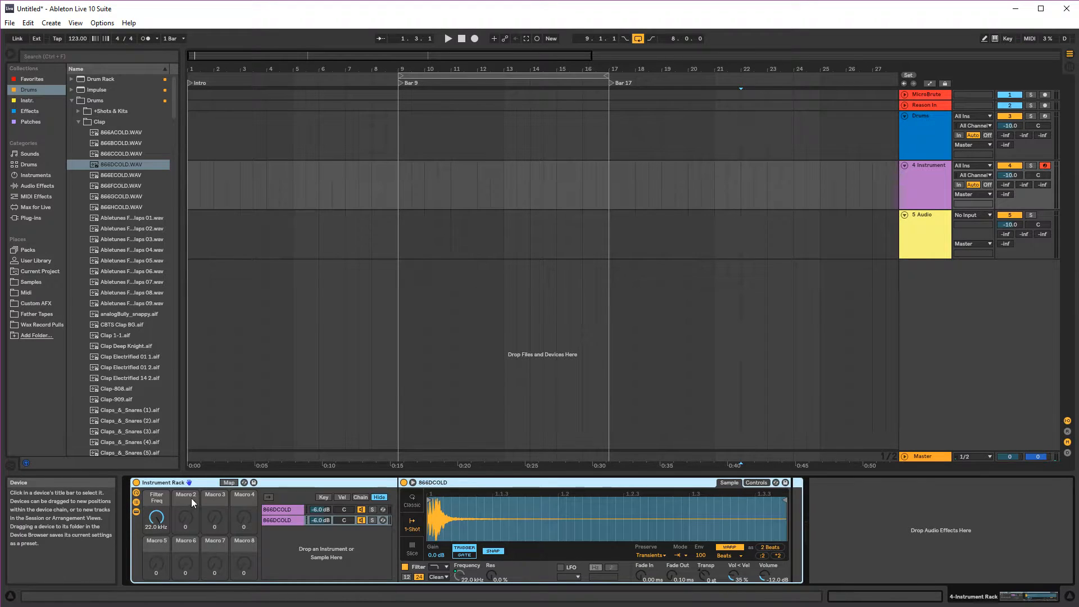
{"action": "left_click", "coordinate": [135, 503]}
{"action": "left_click", "coordinate": [136, 512]}
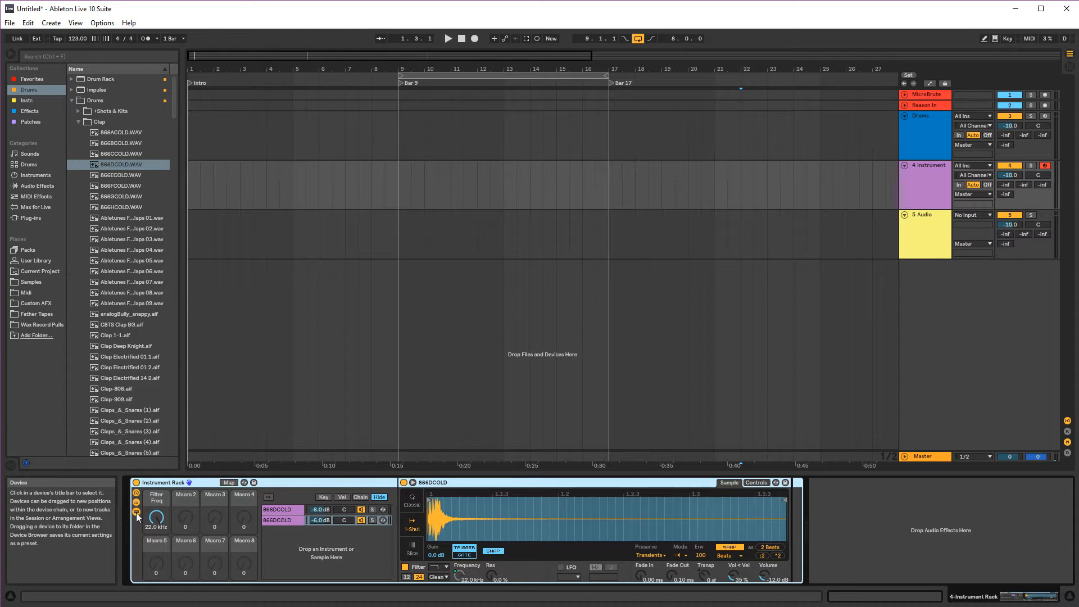
{"action": "left_click", "coordinate": [136, 493]}
{"action": "left_click", "coordinate": [136, 502]}
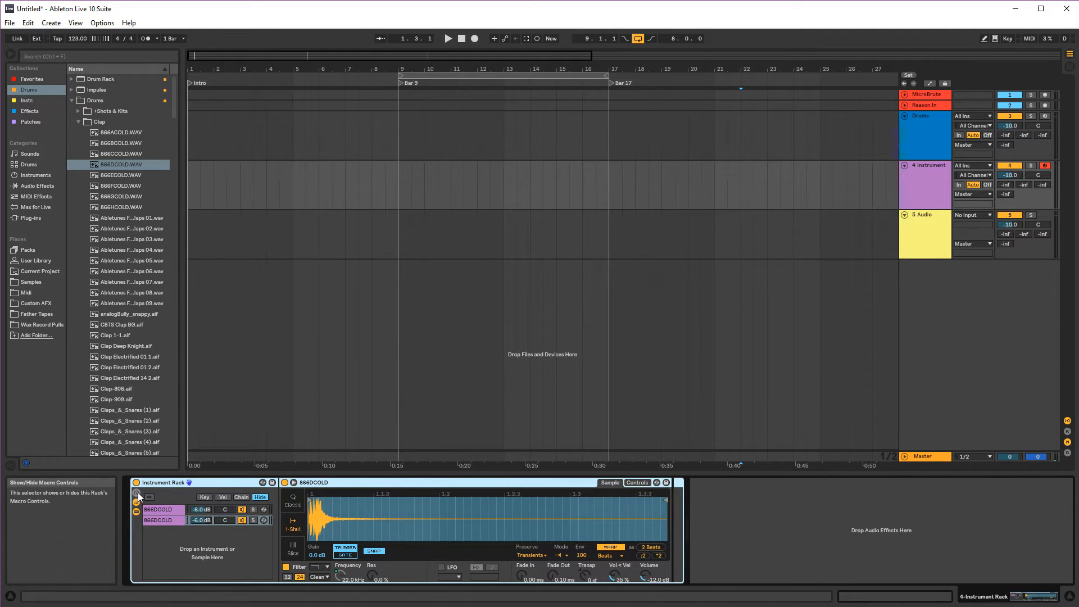
{"action": "left_click", "coordinate": [138, 492]}
{"action": "left_click", "coordinate": [137, 493]}
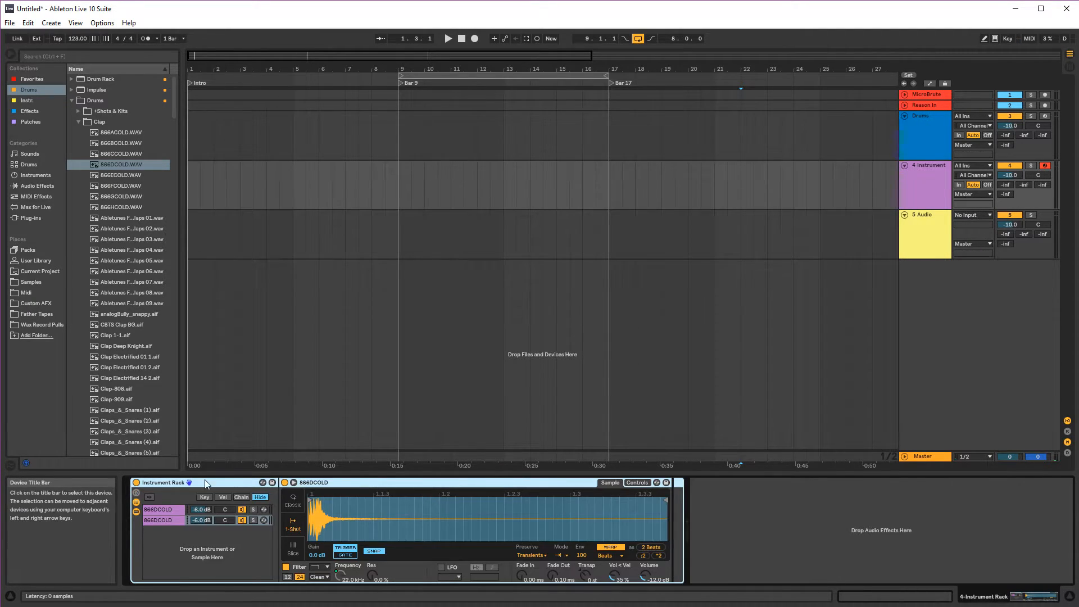
{"action": "left_click", "coordinate": [137, 497]}
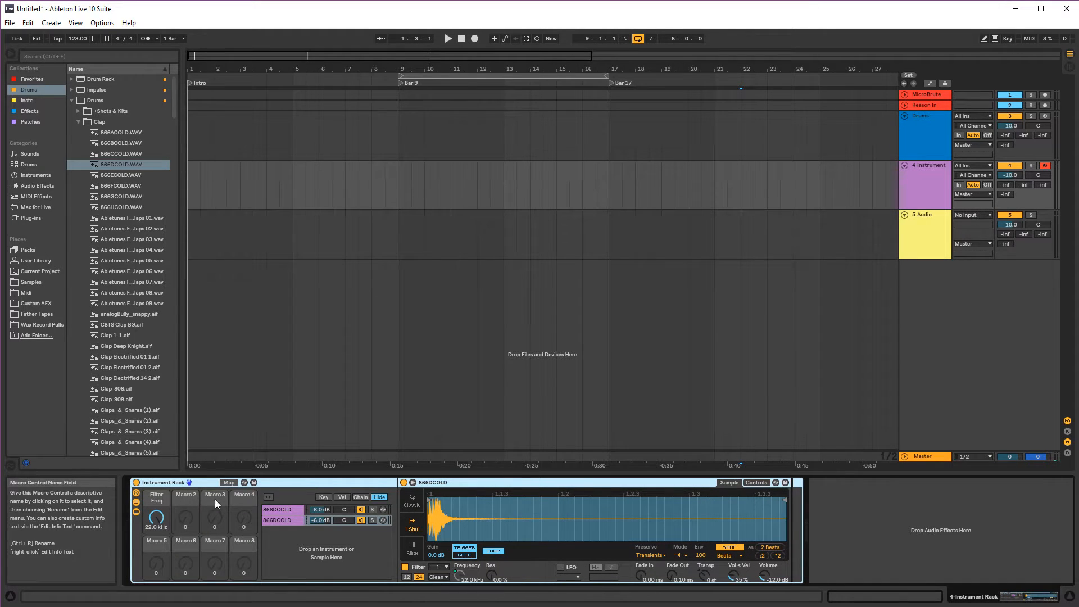
- Delete Instrument Rack.adg from the User Library folder Defaults > Dropping Samples > On Drum Rack
{"action": "left_click", "coordinate": [35, 260]}
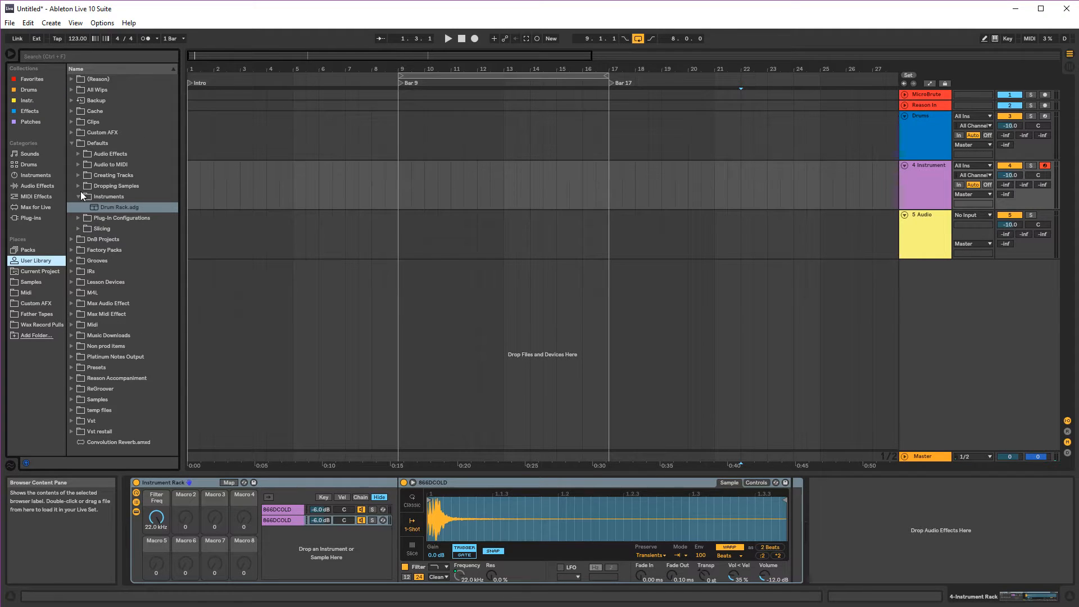
{"action": "left_click", "coordinate": [79, 195]}
{"action": "left_click", "coordinate": [79, 186]}
{"action": "left_click", "coordinate": [85, 207]}
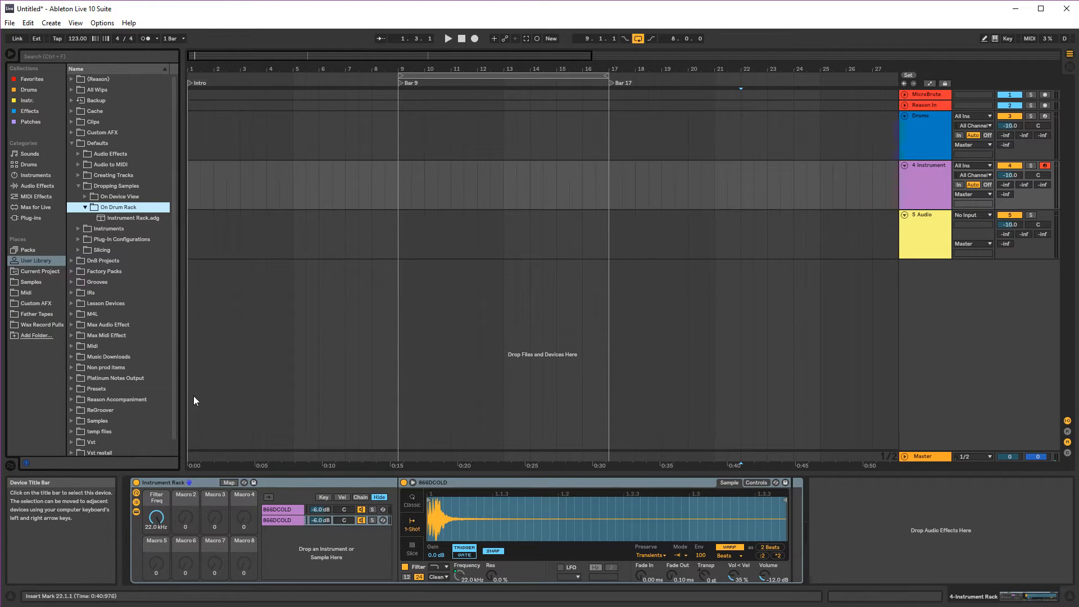
{"action": "left_click", "coordinate": [110, 218]}
{"action": "right_click", "coordinate": [110, 218]}
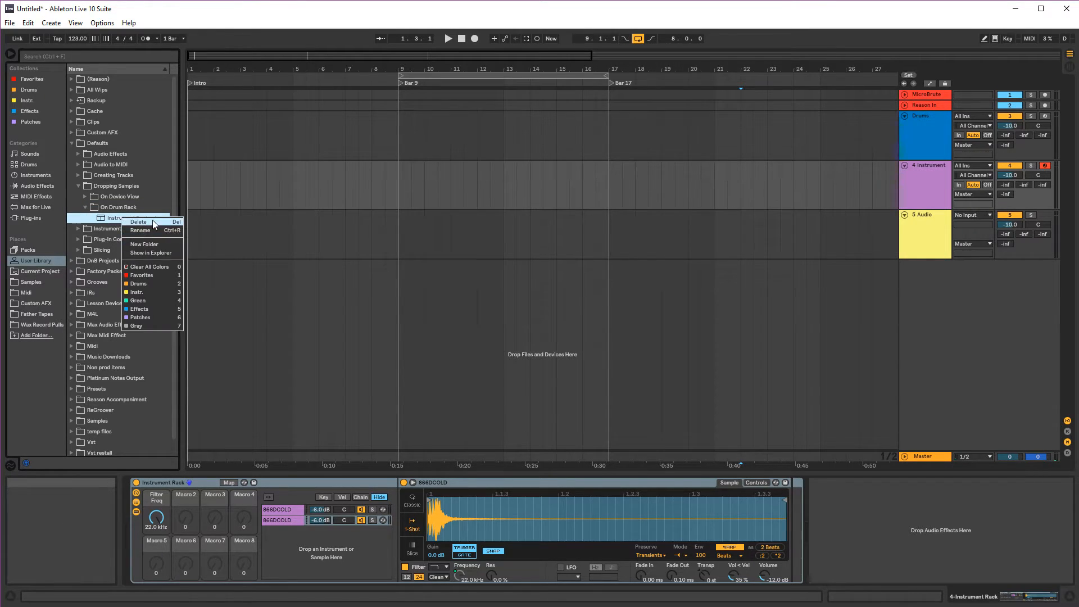
{"action": "key", "text": "Delete"}
{"action": "left_click", "coordinate": [931, 416]}
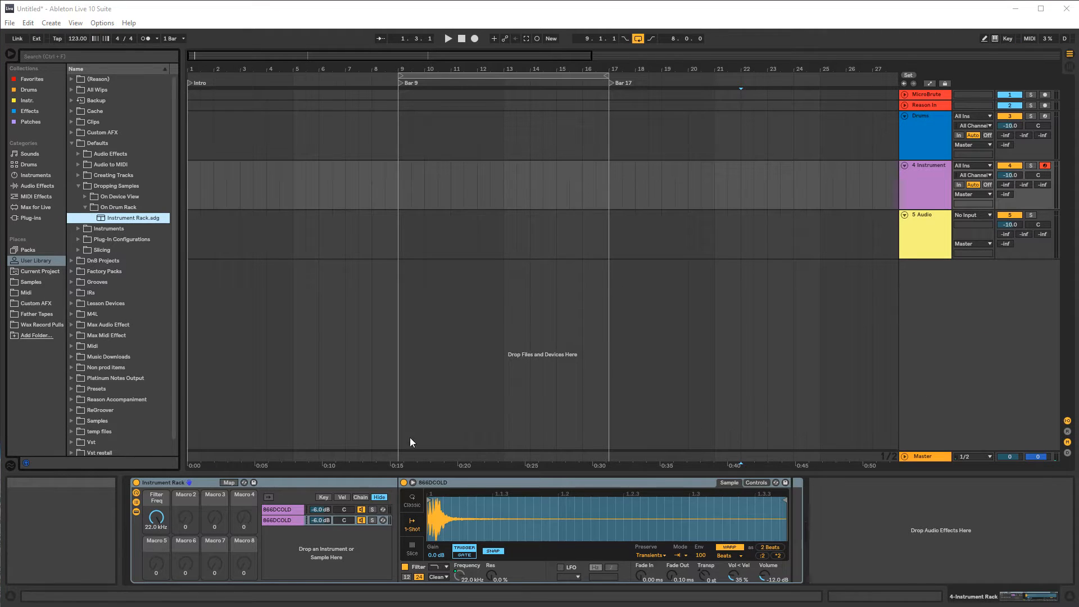
- Save the Instrument Rack with its Filter Freq macro into the On Drum Rack defaults folder as Instrument Rack.adg
{"action": "left_click", "coordinate": [196, 487]}
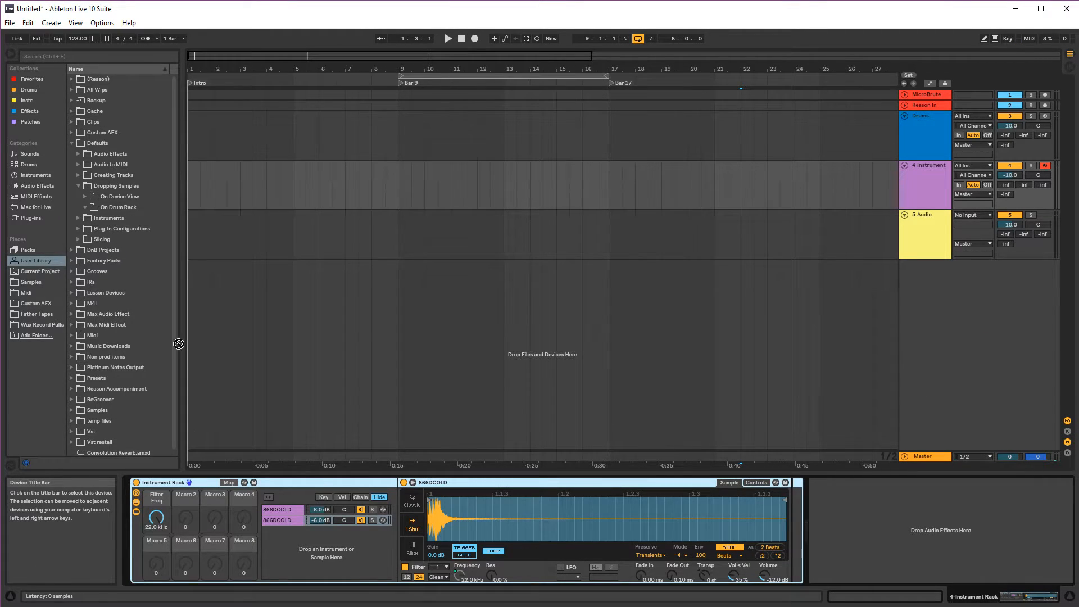
{"action": "left_click", "coordinate": [133, 209]}
{"action": "left_click_drag", "start_coordinate": [133, 212], "coordinate": [133, 211]}
{"action": "left_click", "coordinate": [131, 238]}
{"action": "left_click", "coordinate": [133, 219]}
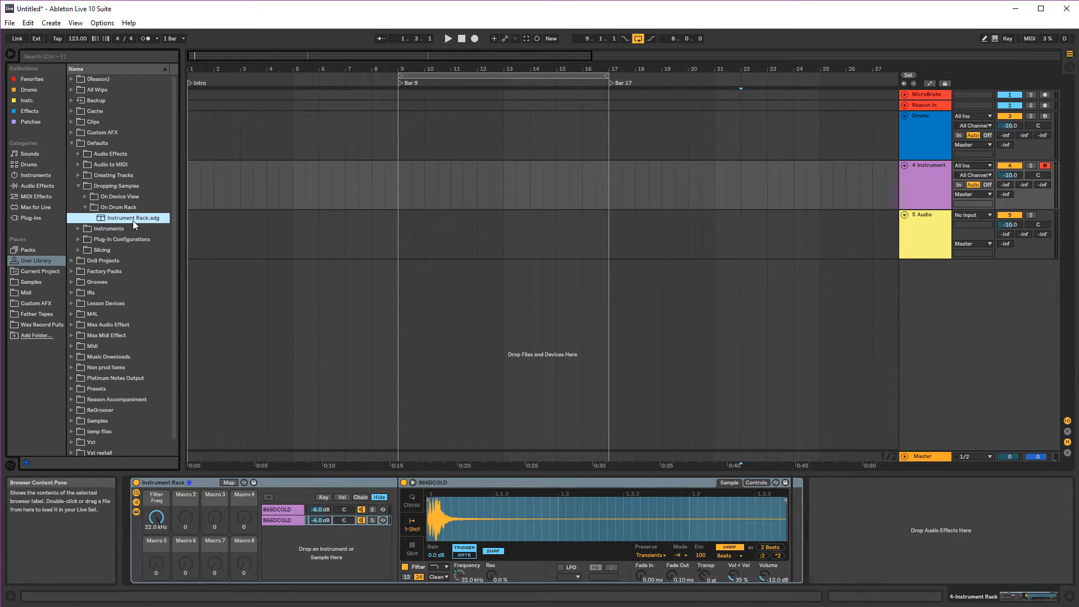
{"action": "left_click", "coordinate": [125, 238]}
{"action": "left_click", "coordinate": [127, 209]}
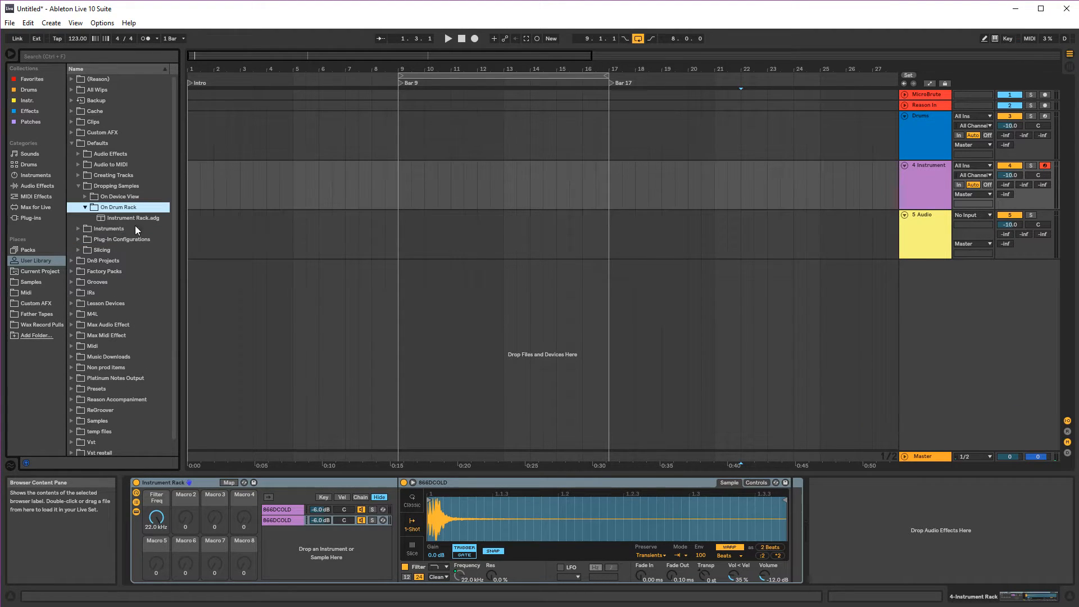
- Delete the Instrument Rack from track 4 and clear the chain on the C1 pad of the Drums track's Drum Rack
{"action": "left_click", "coordinate": [293, 486]}
{"action": "key", "text": "Delete"}
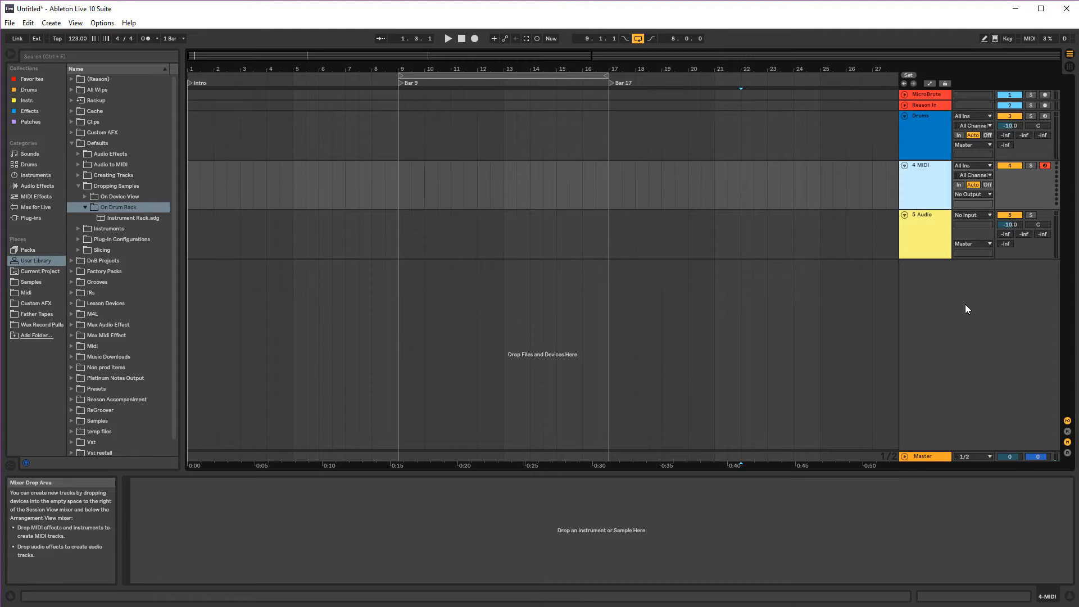
{"action": "left_click", "coordinate": [931, 140]}
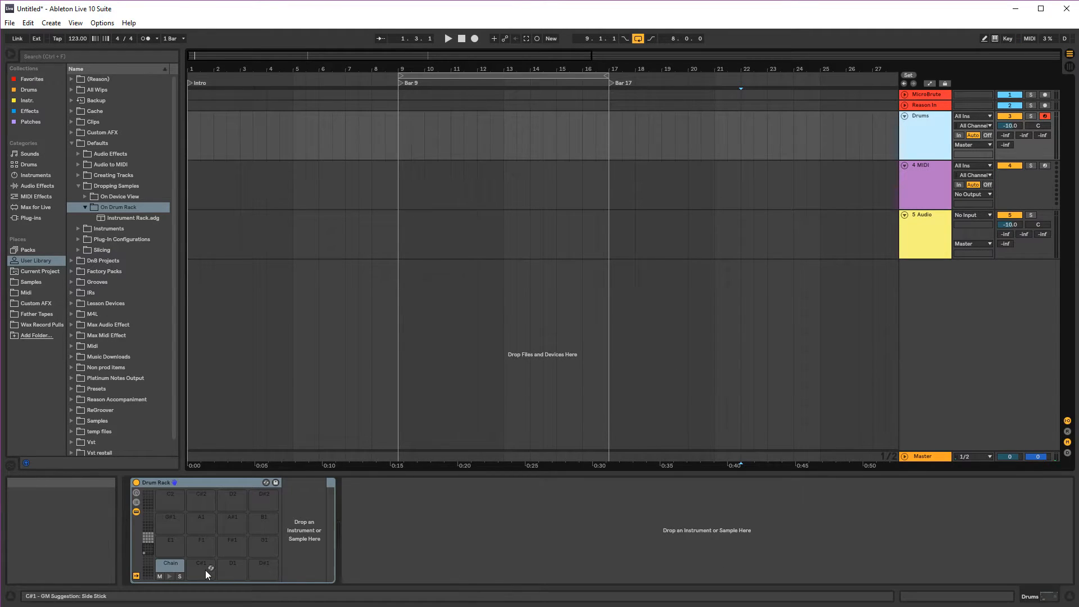
{"action": "left_click", "coordinate": [170, 567]}
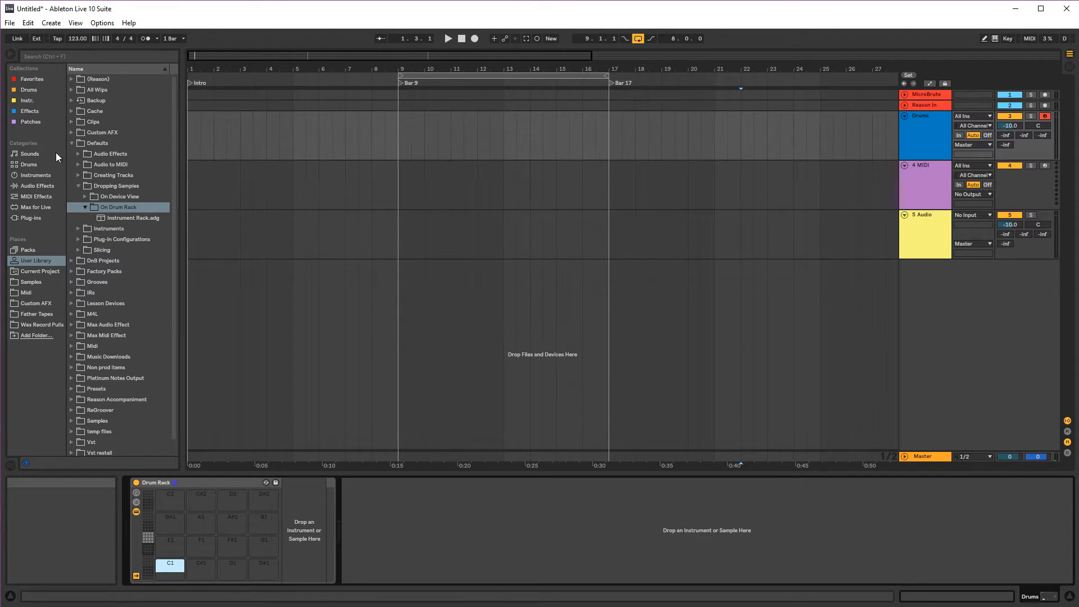
- Load the sample CBTS Clap BG.aif from the Drums collection's Clap folder onto the Drum Rack's C1 pad
{"action": "left_click", "coordinate": [43, 280]}
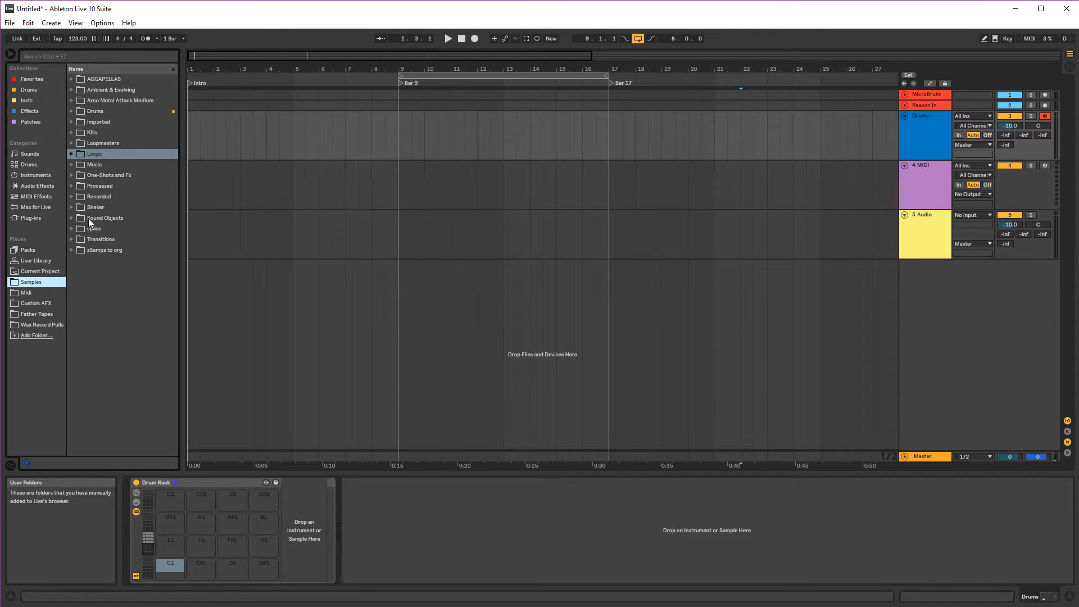
{"action": "left_click", "coordinate": [76, 156]}
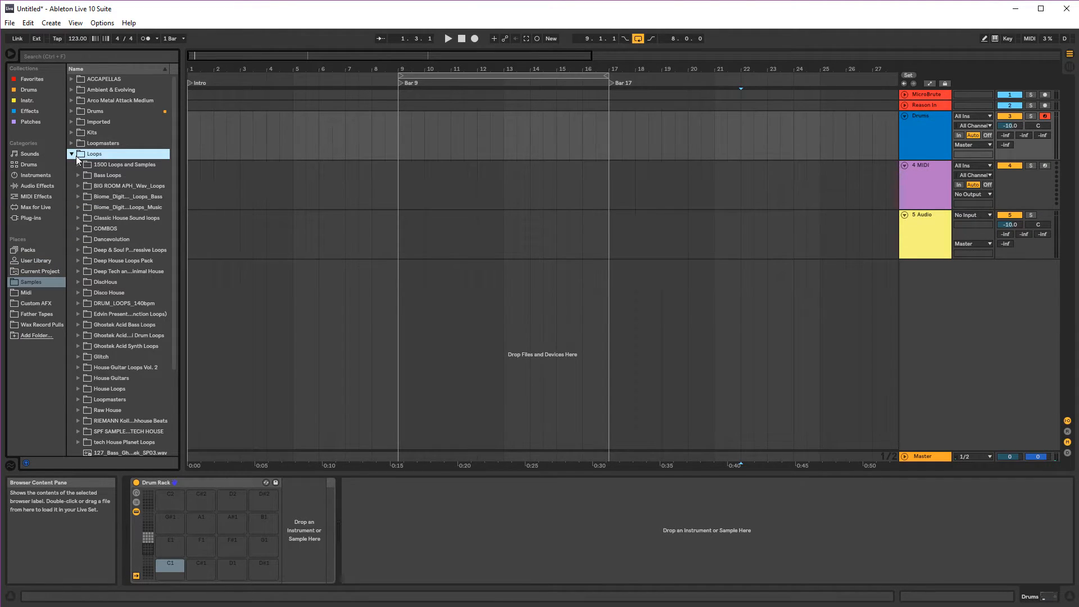
{"action": "left_click", "coordinate": [75, 157]}
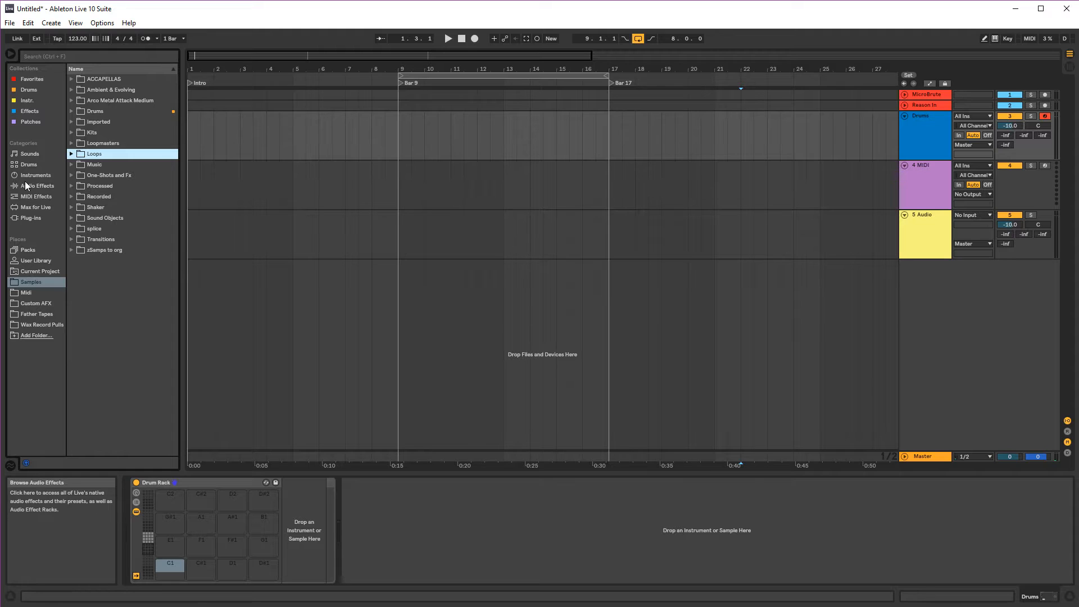
{"action": "left_click", "coordinate": [31, 90]}
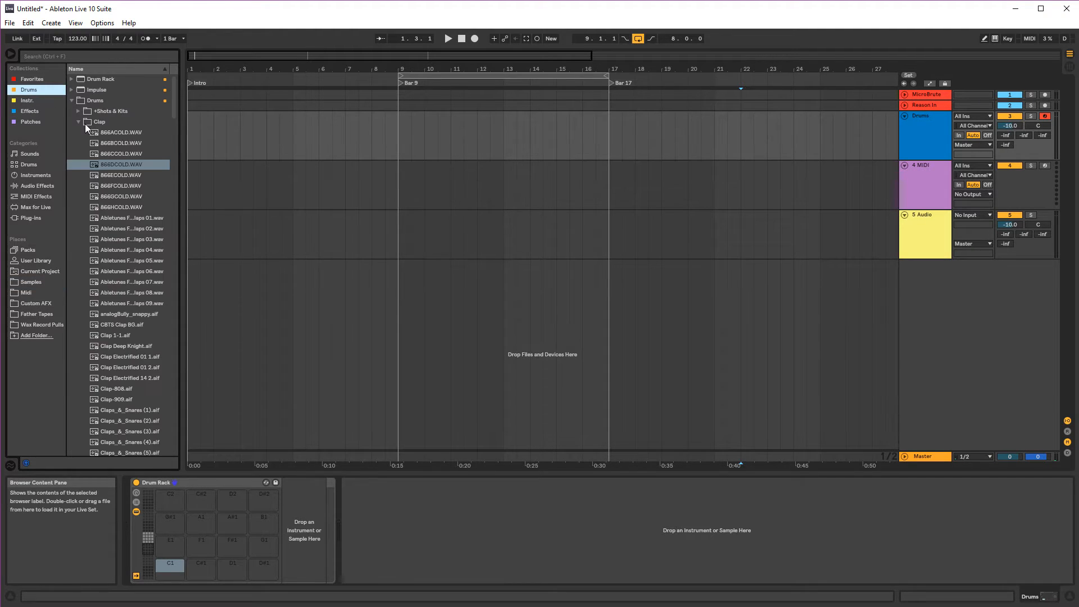
{"action": "left_click_drag", "start_coordinate": [117, 324], "coordinate": [170, 570]}
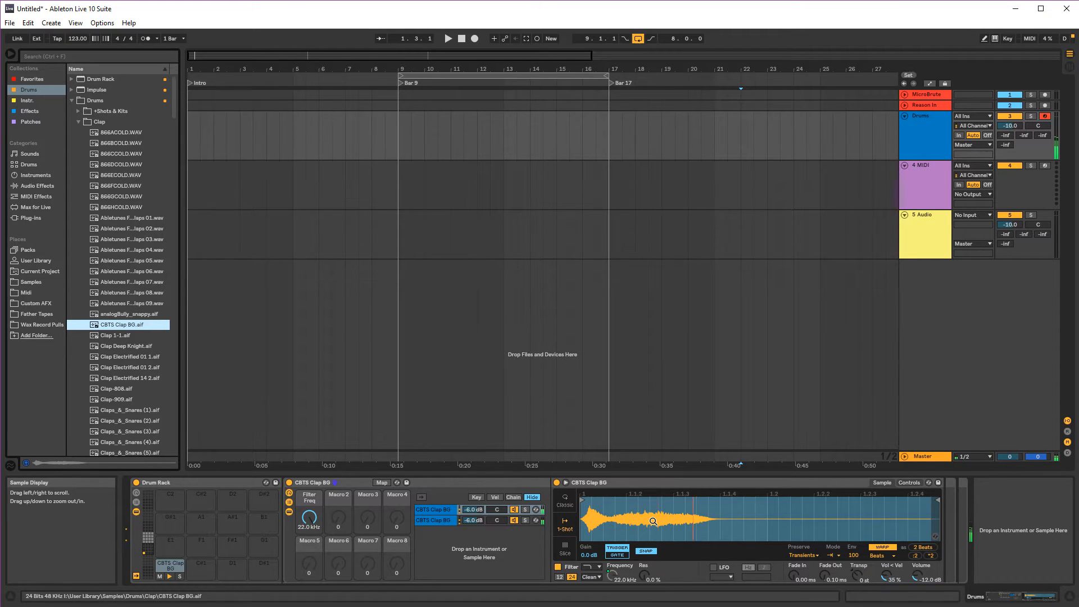
- Try the Filter Freq macro of the CBTS Clap BG rack and examine its two chains in turn
{"action": "left_click_drag", "start_coordinate": [307, 521], "coordinate": [376, 519]}
{"action": "left_click_drag", "start_coordinate": [308, 520], "coordinate": [308, 498]}
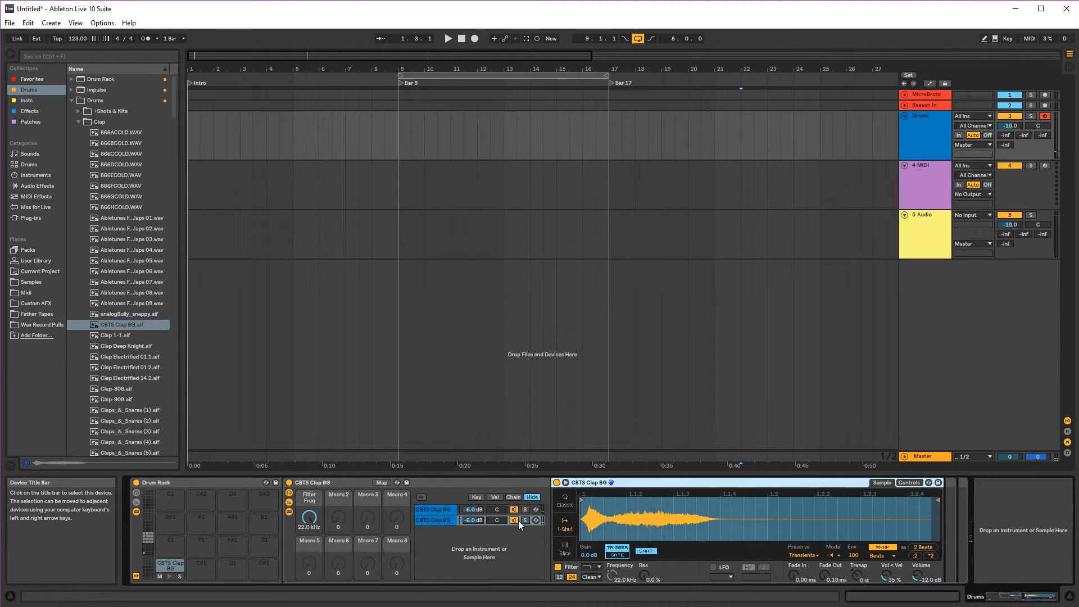
{"action": "left_click", "coordinate": [431, 522]}
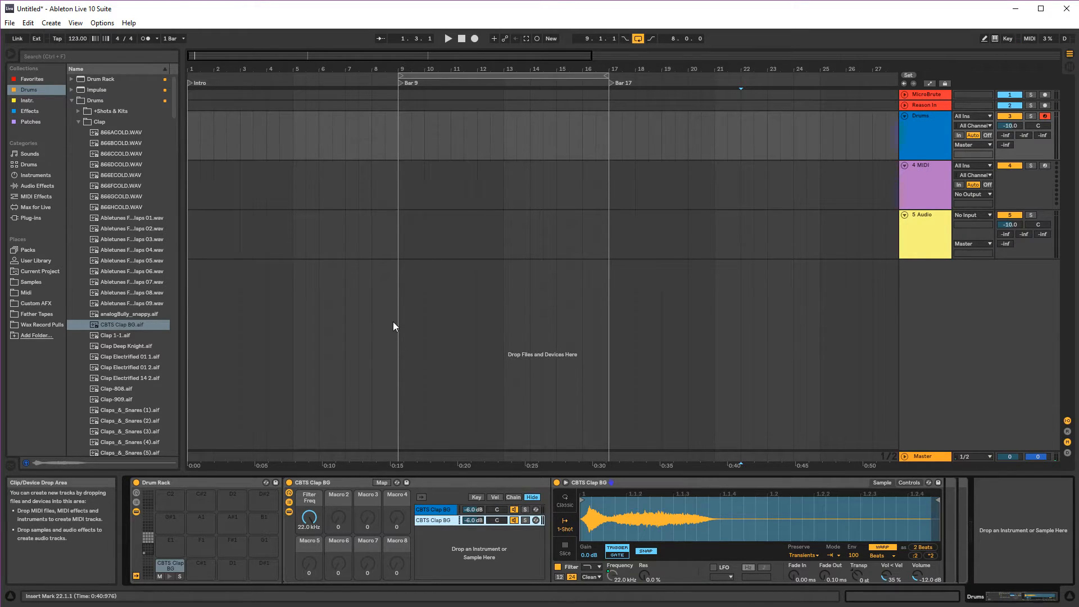
{"action": "left_click", "coordinate": [444, 510]}
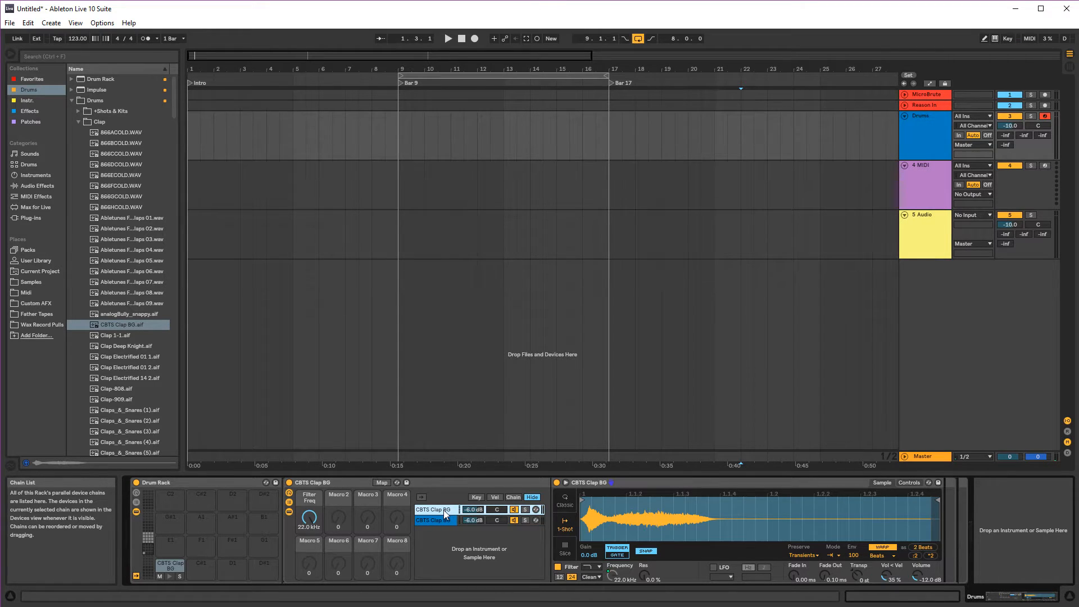
{"action": "left_click", "coordinate": [440, 518]}
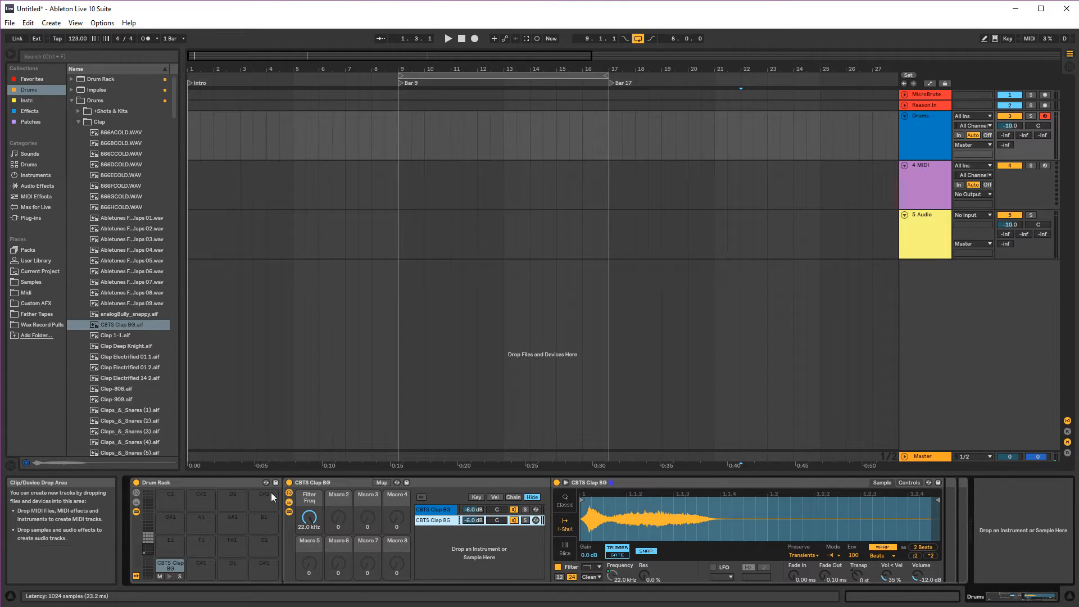
- Replace the sample on the Drum Rack's C1 pad with Clap Electrified 14 2.aif from the Clap folder
{"action": "left_click", "coordinate": [174, 566]}
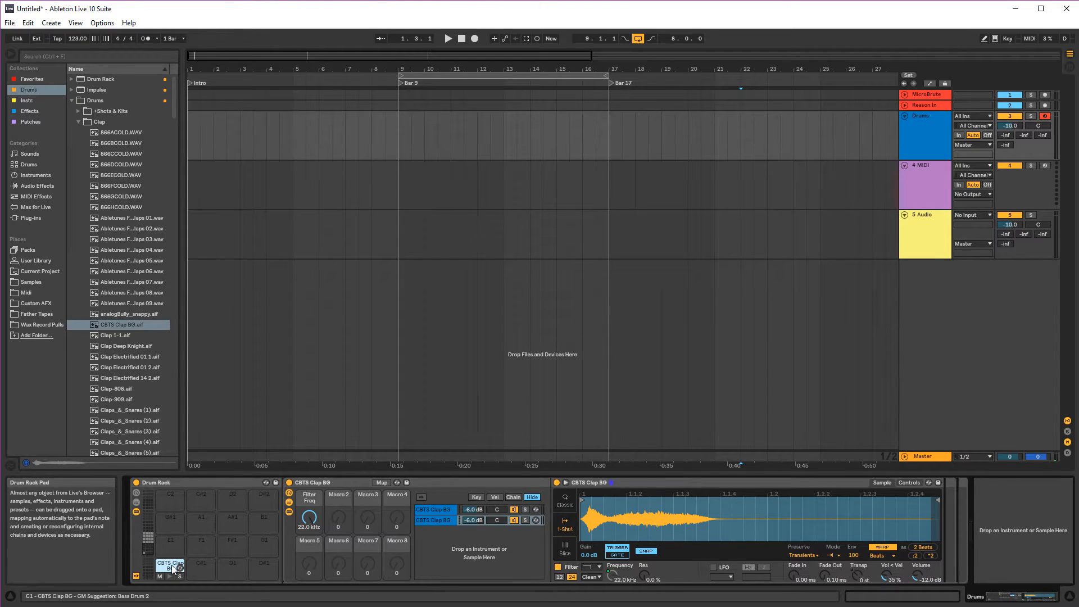
{"action": "left_click", "coordinate": [117, 378]}
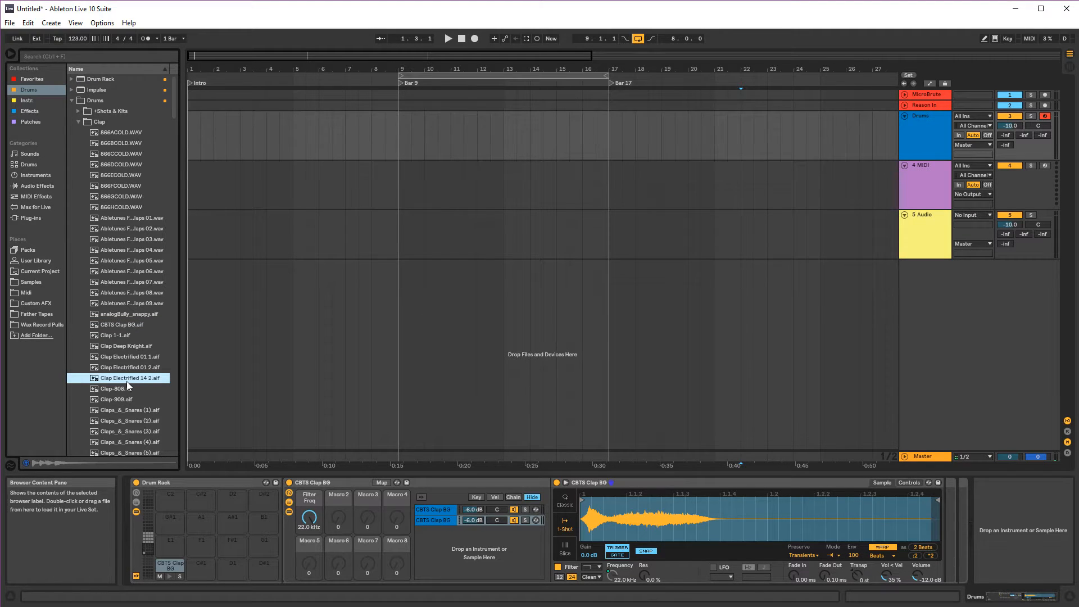
{"action": "left_click_drag", "start_coordinate": [129, 380], "coordinate": [174, 567]}
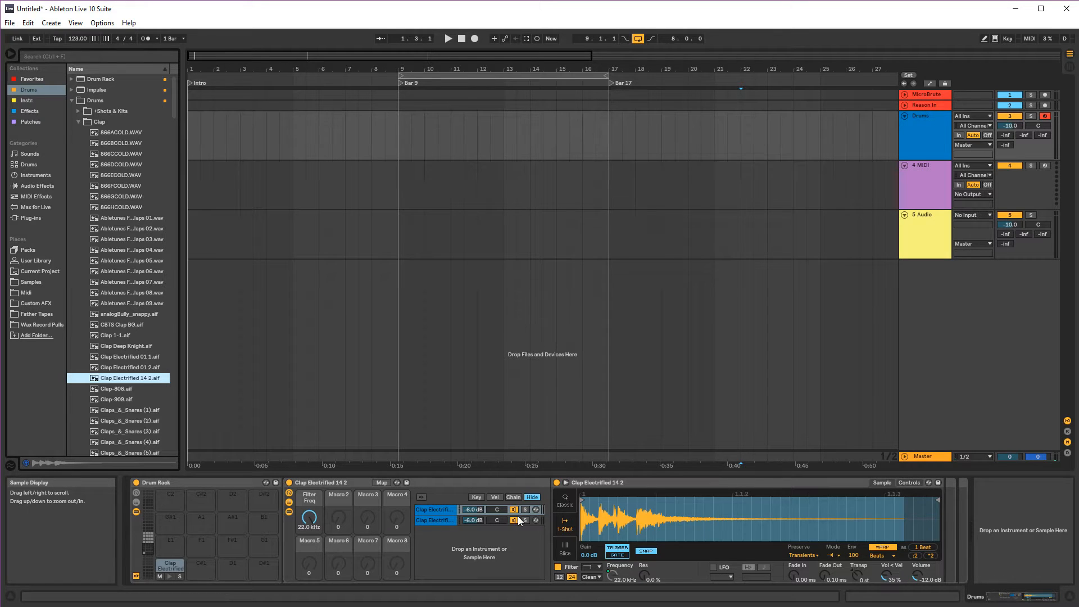
- Load Clap Electrified 01 2.aif into the first chain's Simpler only and compare the rack's two chains in turn
{"action": "key", "text": "Up"}
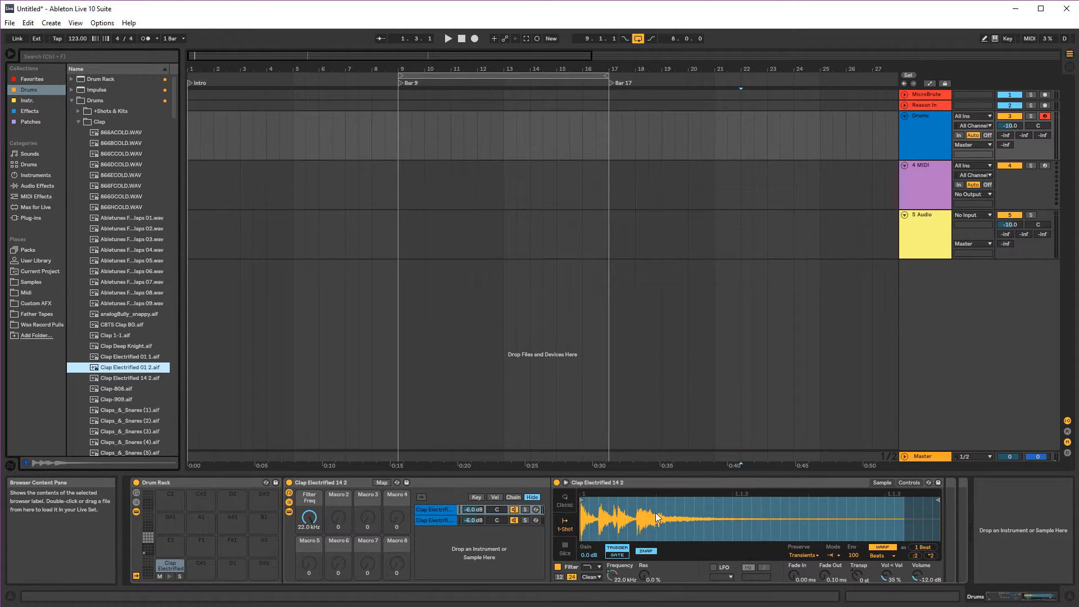
{"action": "left_click", "coordinate": [443, 521]}
{"action": "left_click", "coordinate": [443, 510]}
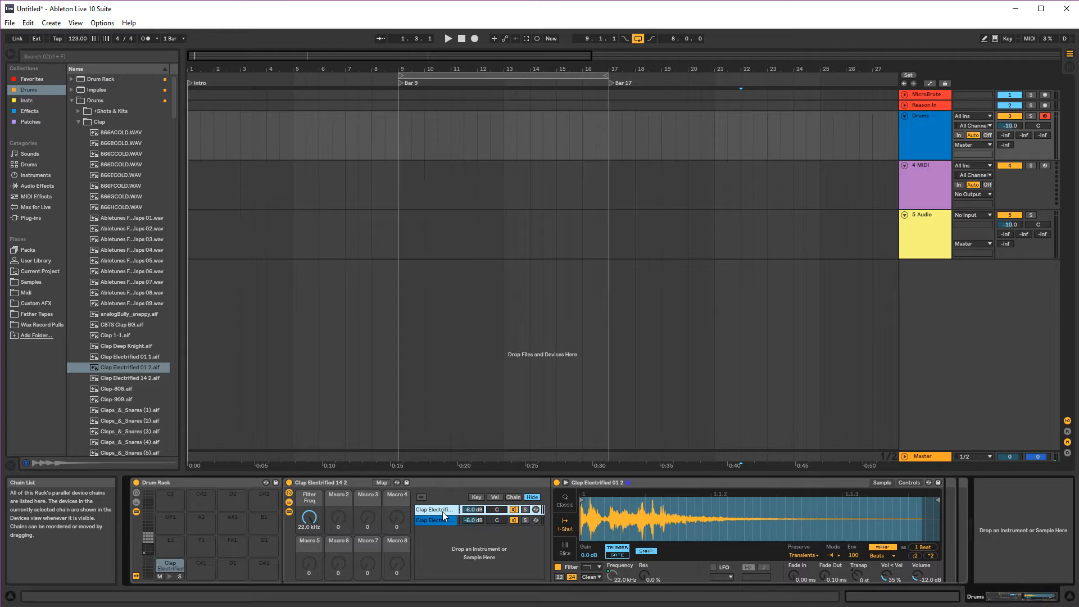
{"action": "left_click", "coordinate": [443, 520]}
{"action": "left_click", "coordinate": [443, 510]}
{"action": "left_click", "coordinate": [441, 521]}
{"action": "left_click", "coordinate": [440, 510]}
{"action": "left_click", "coordinate": [440, 521]}
{"action": "left_click", "coordinate": [442, 510]}
{"action": "left_click", "coordinate": [428, 520]}
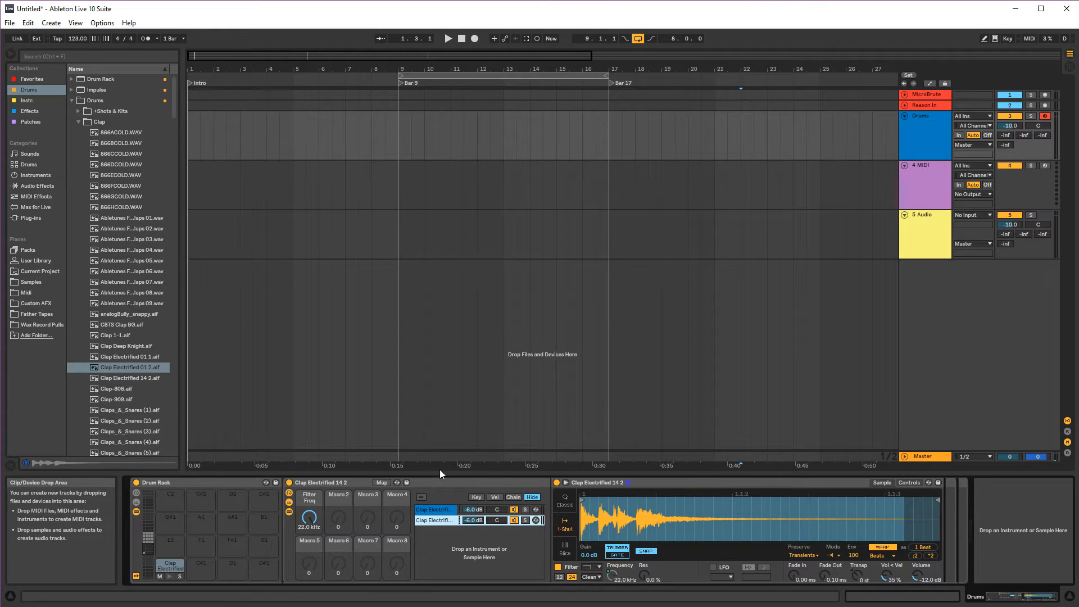
- Examine the Audio to MIDI defaults in the User Library, including the Drums to MIDI and Melody to MIDI folders
{"action": "left_click", "coordinate": [228, 482]}
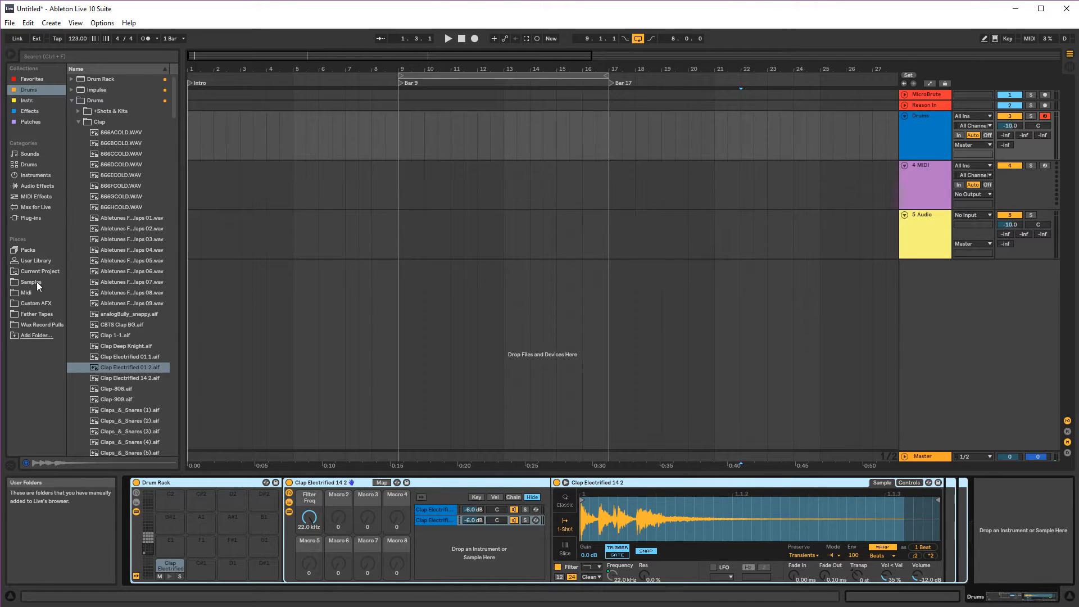
{"action": "left_click", "coordinate": [31, 260]}
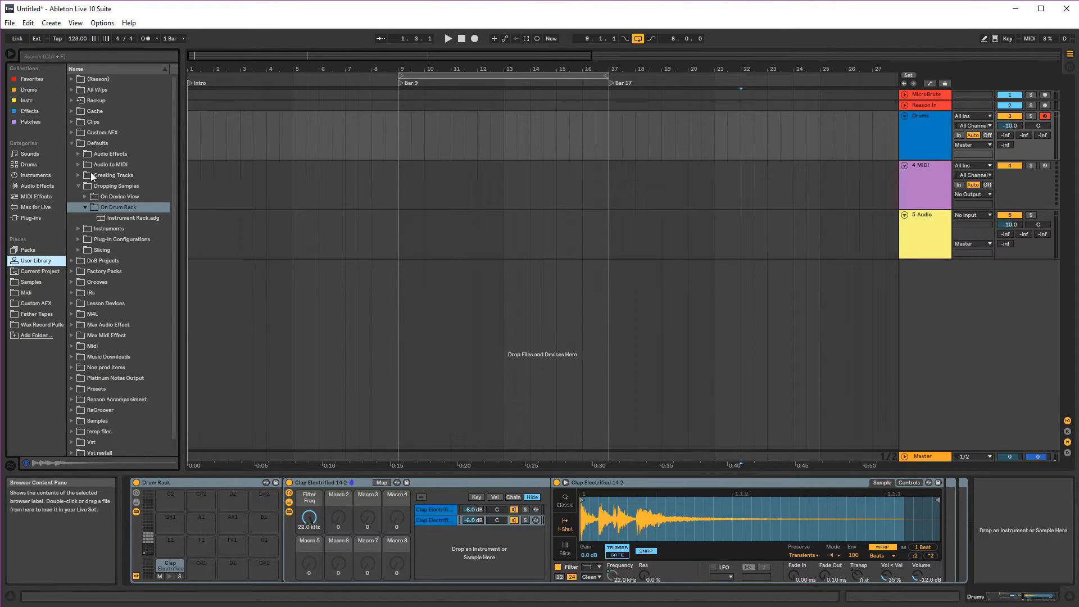
{"action": "left_click", "coordinate": [79, 186]}
{"action": "left_click", "coordinate": [78, 164]}
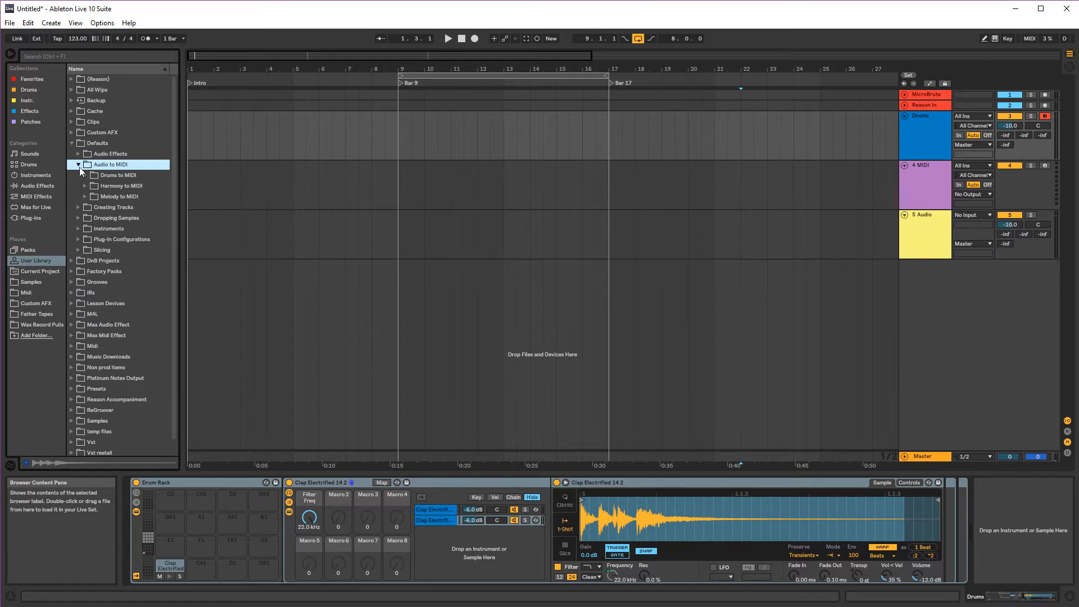
{"action": "left_click", "coordinate": [83, 175]}
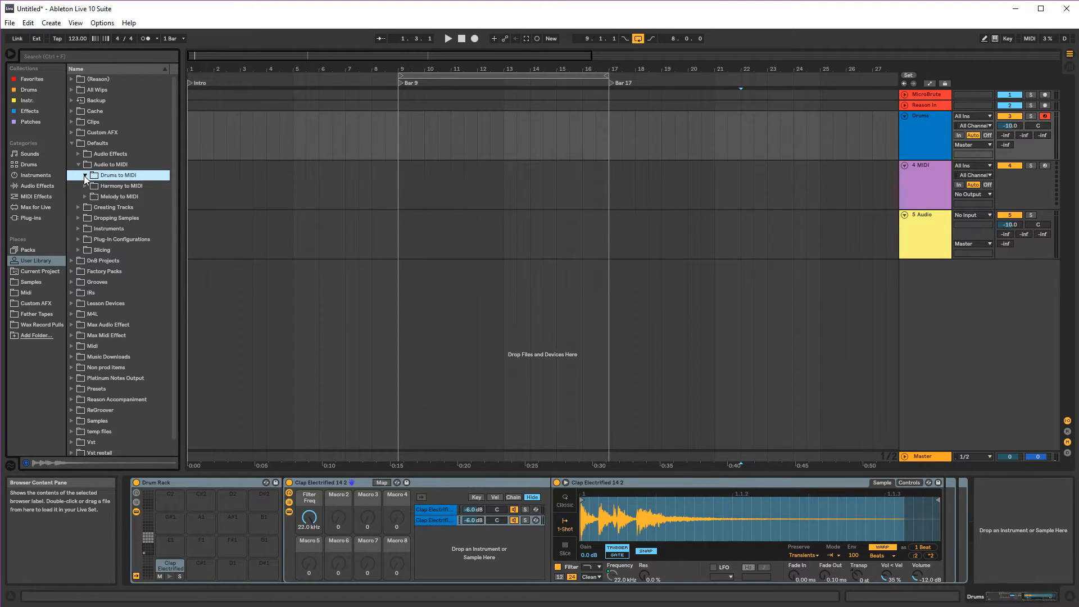
{"action": "key", "text": "Delete"}
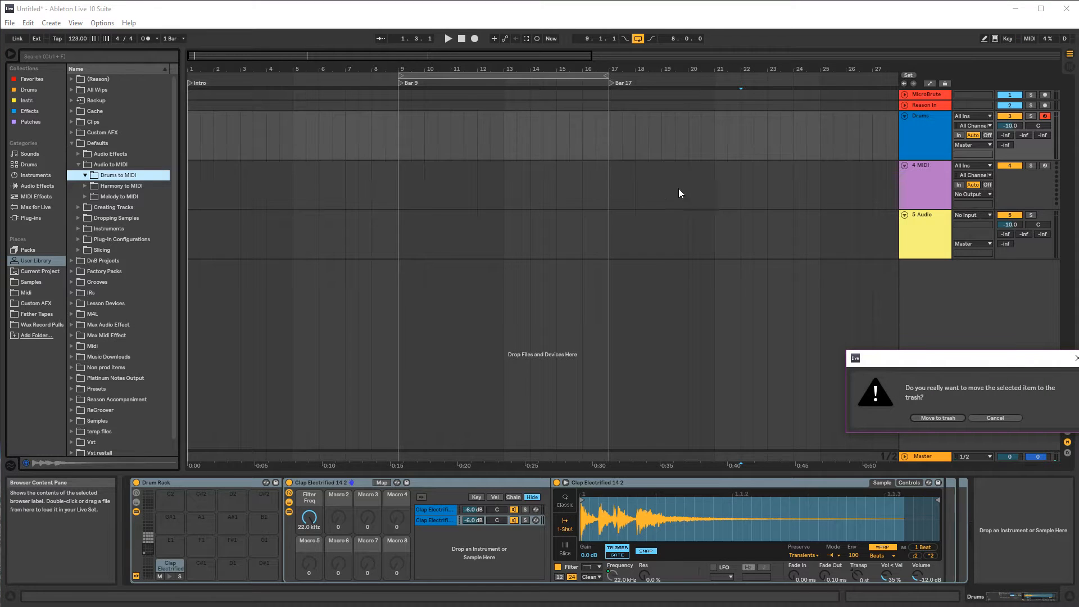
{"action": "left_click", "coordinate": [998, 419]}
{"action": "left_click", "coordinate": [87, 198]}
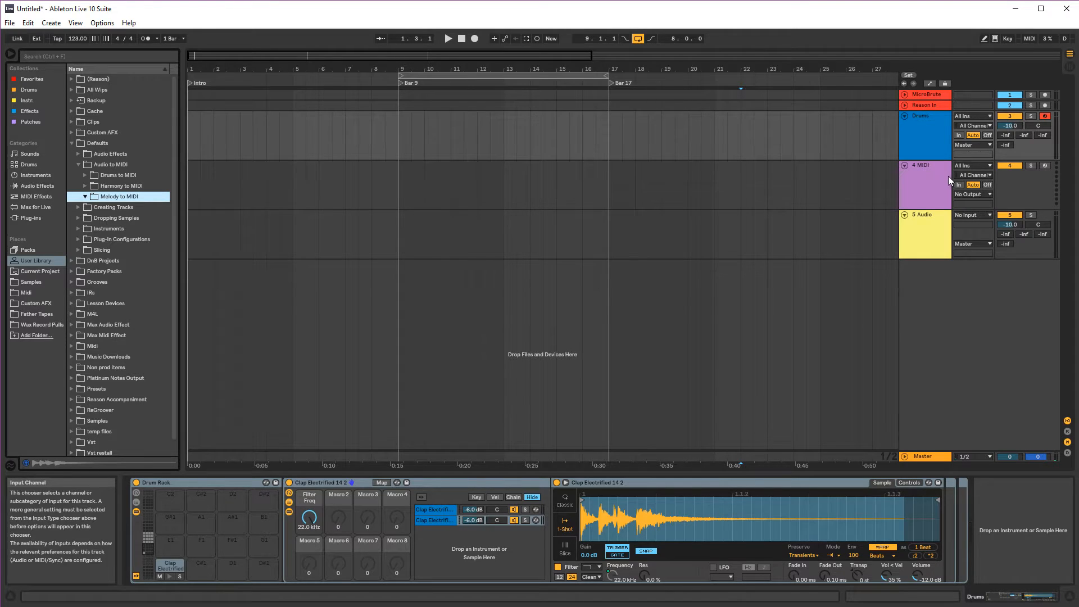
- Add the LC House Electric Piano sample from the Favorites collection to a new audio track at bar 9
{"action": "left_click", "coordinate": [723, 176]}
{"action": "left_click", "coordinate": [31, 79]}
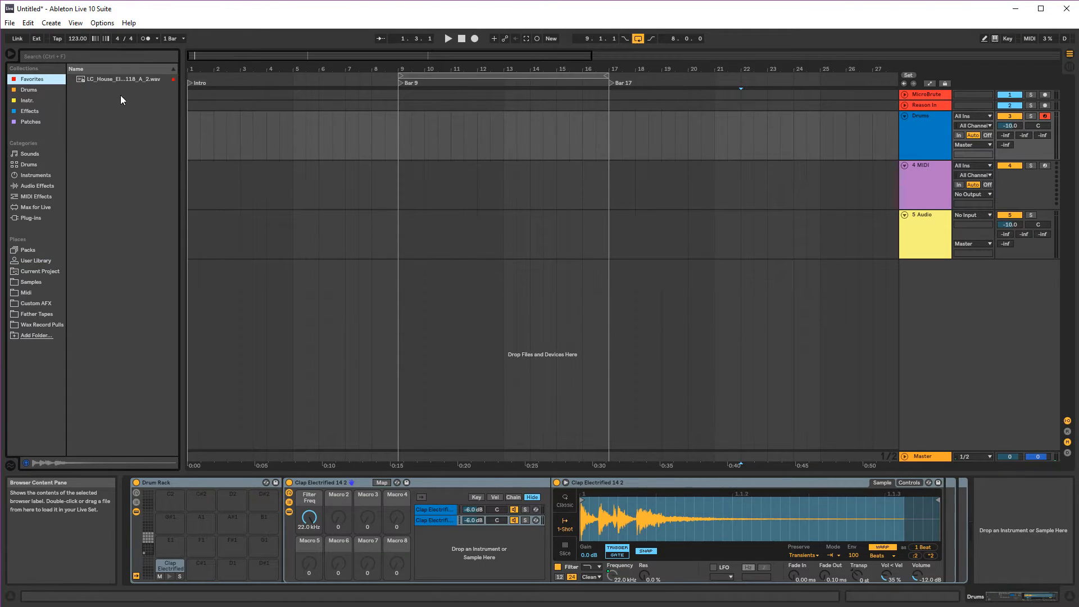
{"action": "left_click_drag", "start_coordinate": [124, 83], "coordinate": [400, 299]}
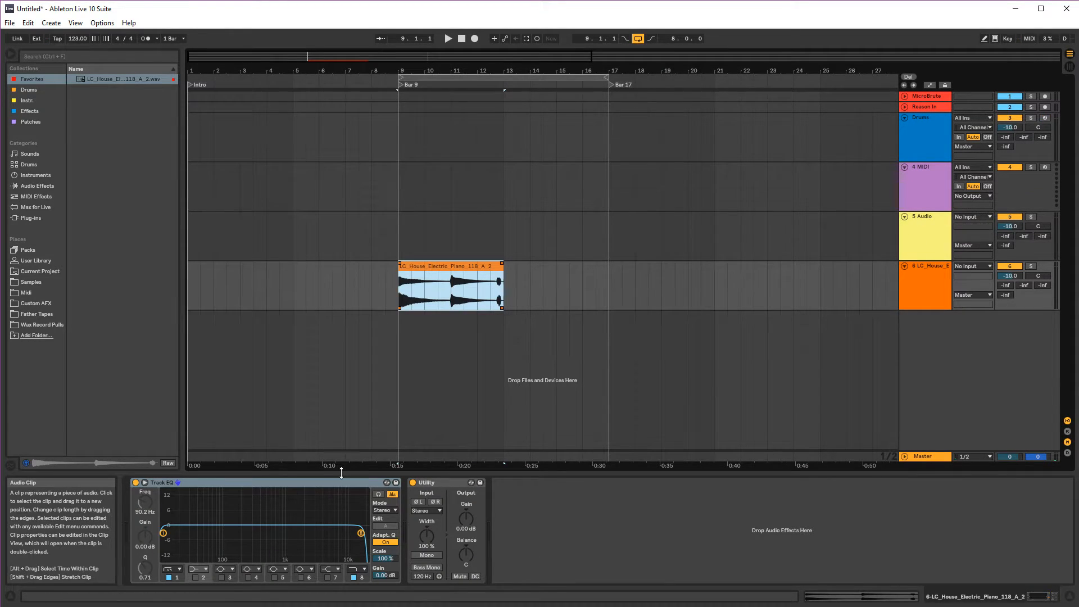
{"action": "right_click", "coordinate": [475, 304]}
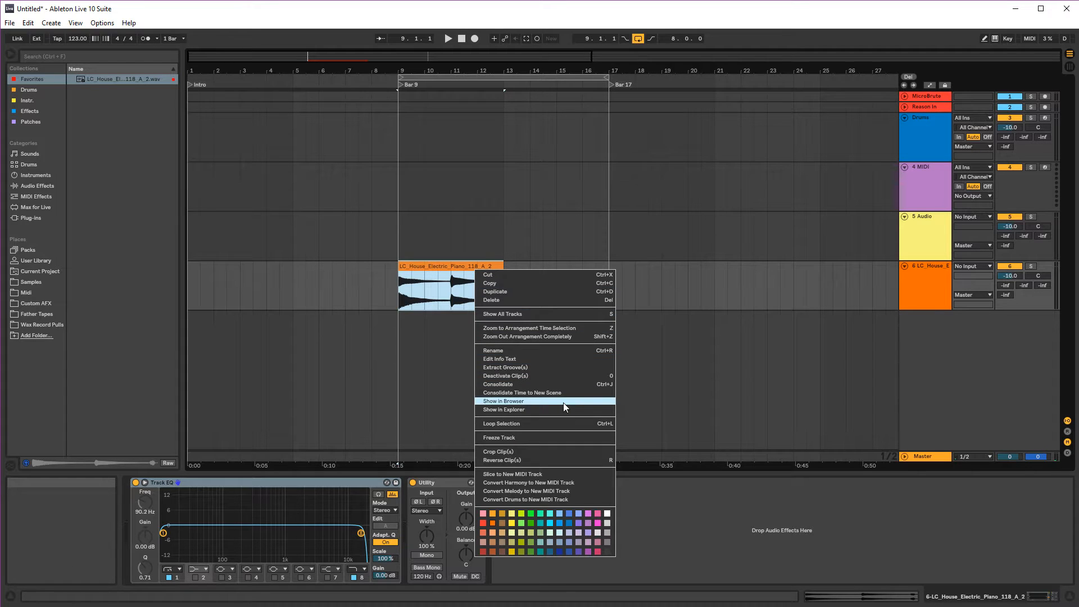
{"action": "left_click", "coordinate": [513, 474]}
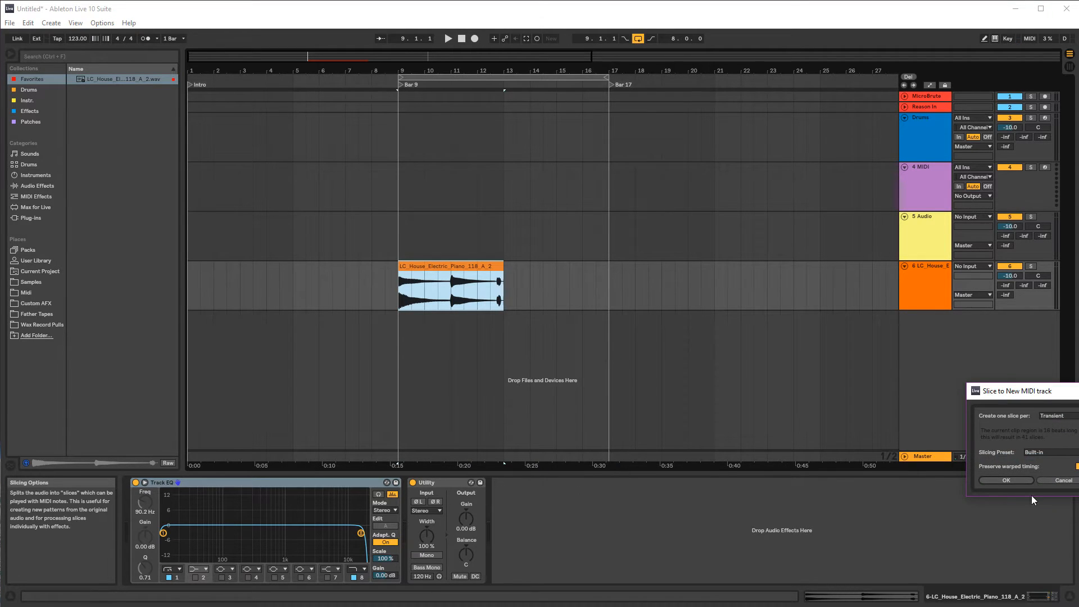
{"action": "left_click", "coordinate": [1049, 482]}
- Convert the electric piano clip's melody to a new MIDI track and examine the devices in its Melody to MIDI rack
{"action": "right_click", "coordinate": [471, 266]}
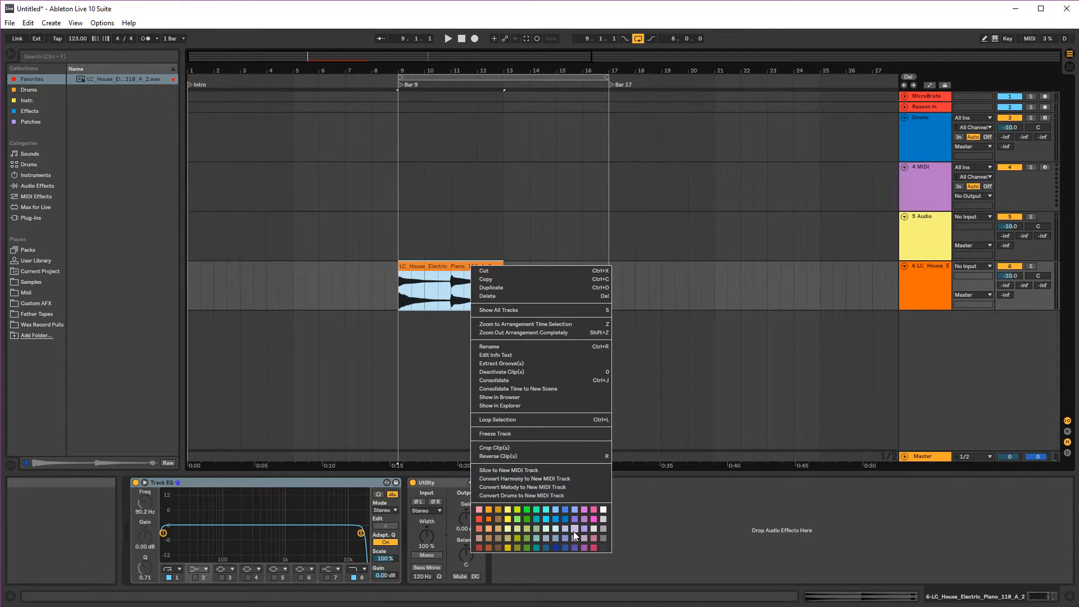
{"action": "left_click", "coordinate": [559, 487]}
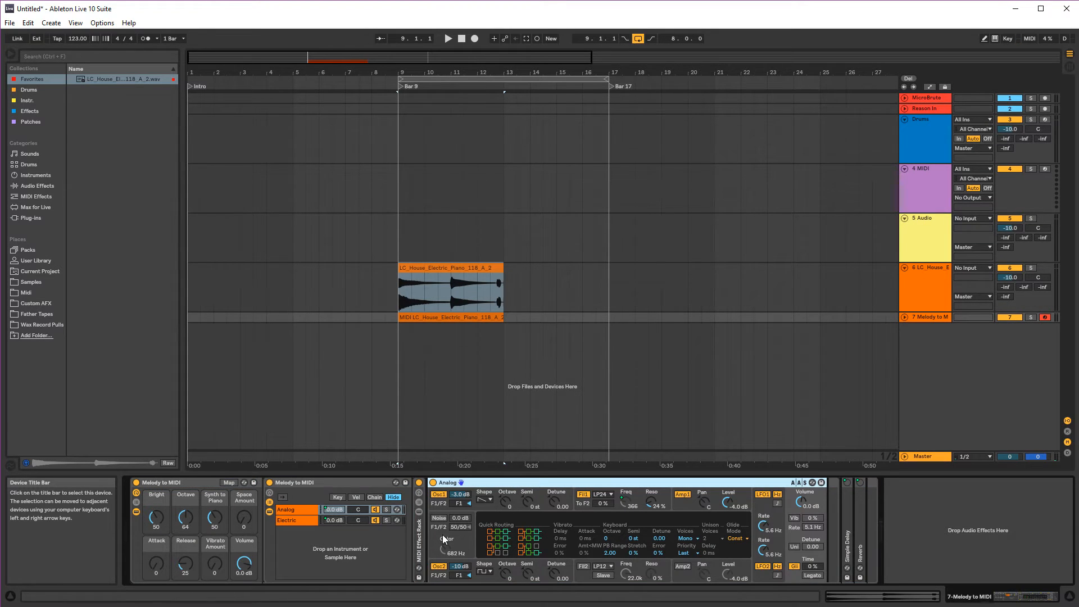
{"action": "left_click", "coordinate": [419, 542]}
{"action": "double_click", "coordinate": [419, 543]}
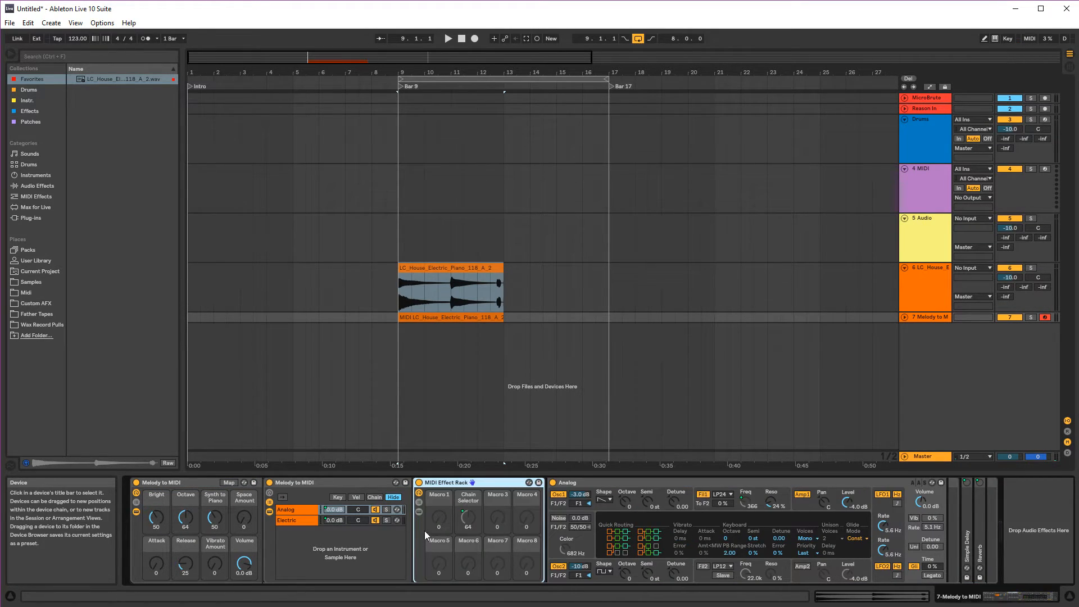
{"action": "double_click", "coordinate": [487, 484]}
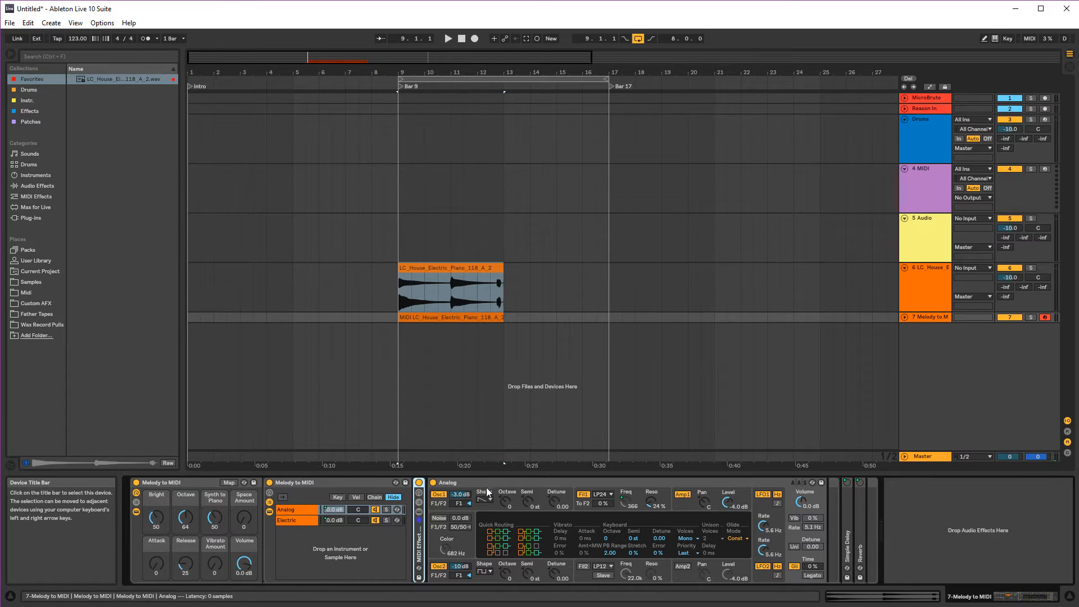
{"action": "left_click", "coordinate": [850, 557]}
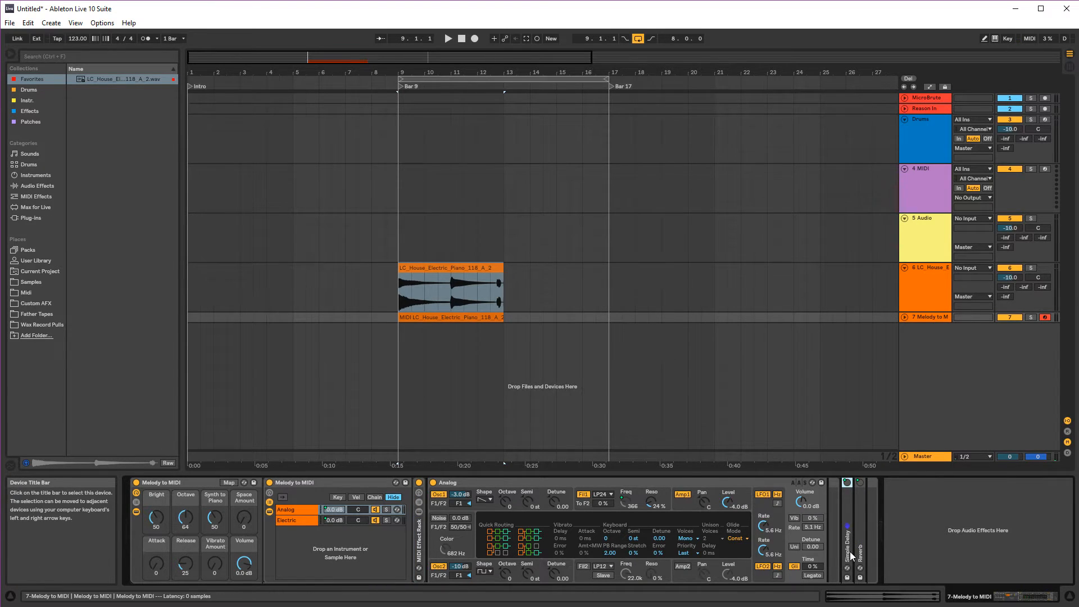
{"action": "left_click", "coordinate": [162, 494]}
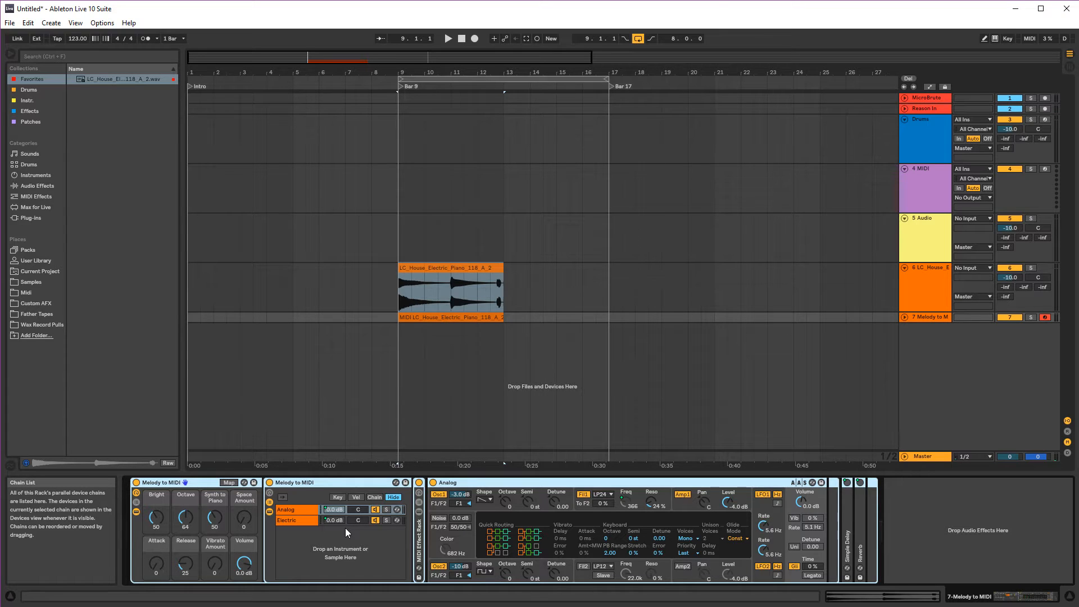
- Play the converted MIDI clip together with the source audio clip, stop playback and return to the arrangement's start
{"action": "left_click", "coordinate": [447, 318]}
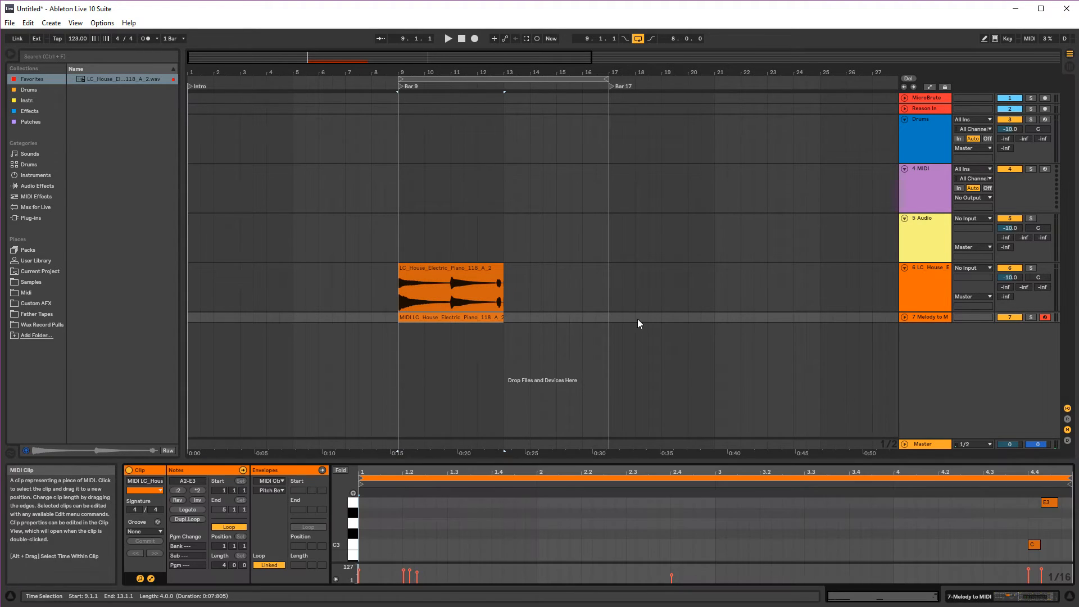
{"action": "left_click", "coordinate": [449, 39]}
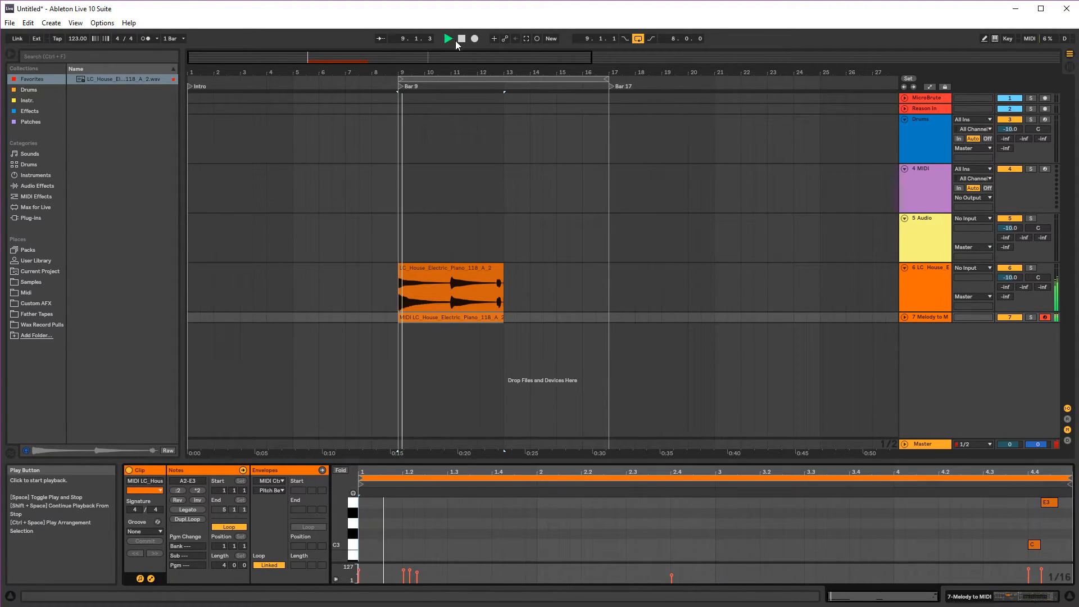
{"action": "double_click", "coordinate": [462, 38]}
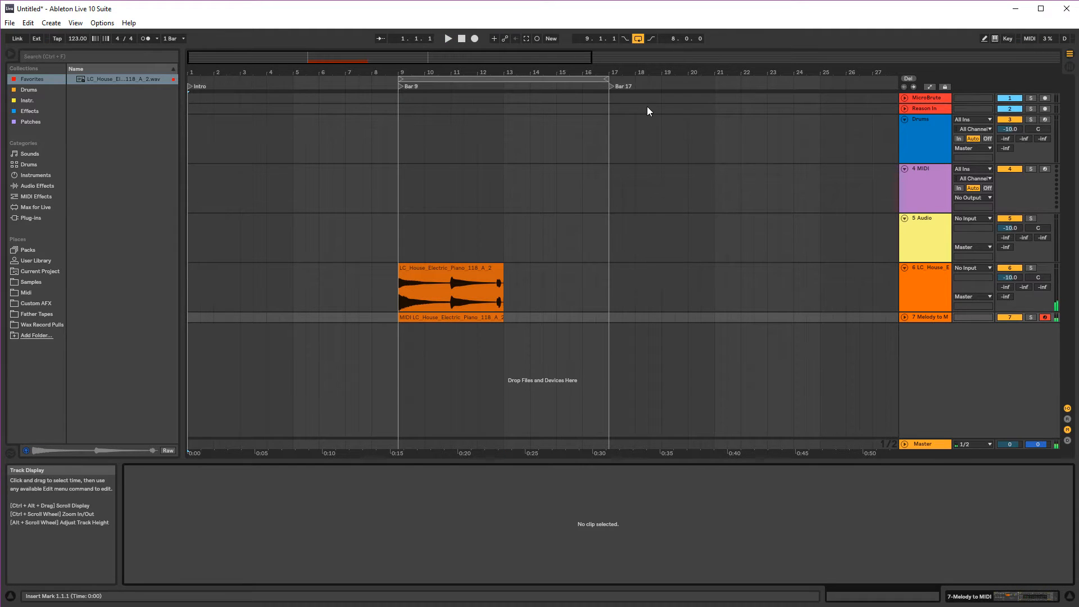
- Unfold the Melody to MIDI track, set its volume to -10 dB and select its MIDI clip
{"action": "left_click", "coordinate": [905, 317]}
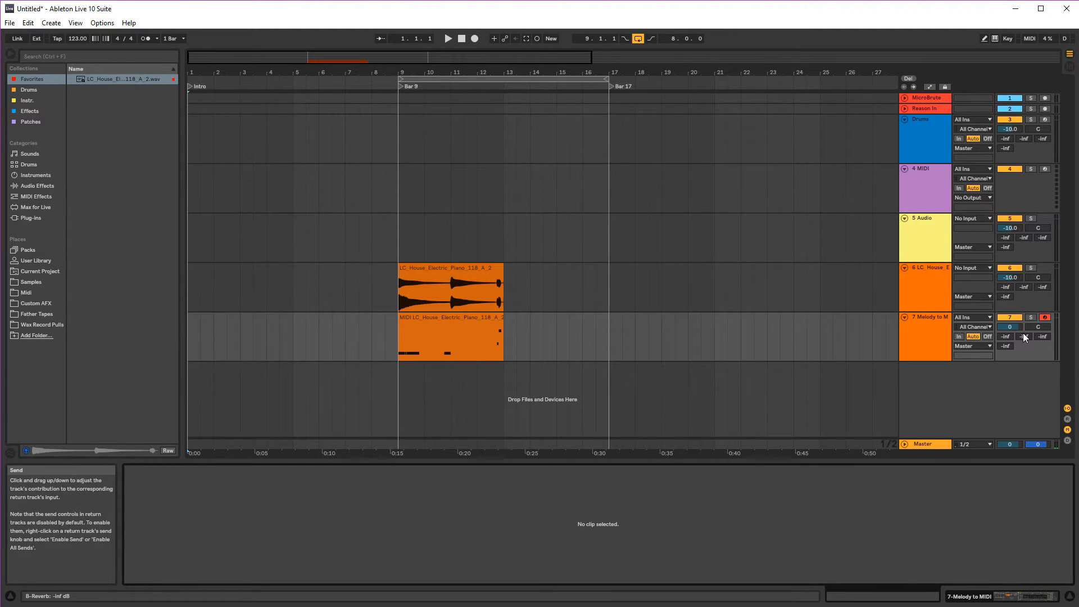
{"action": "left_click_drag", "start_coordinate": [1012, 327], "coordinate": [1012, 345]}
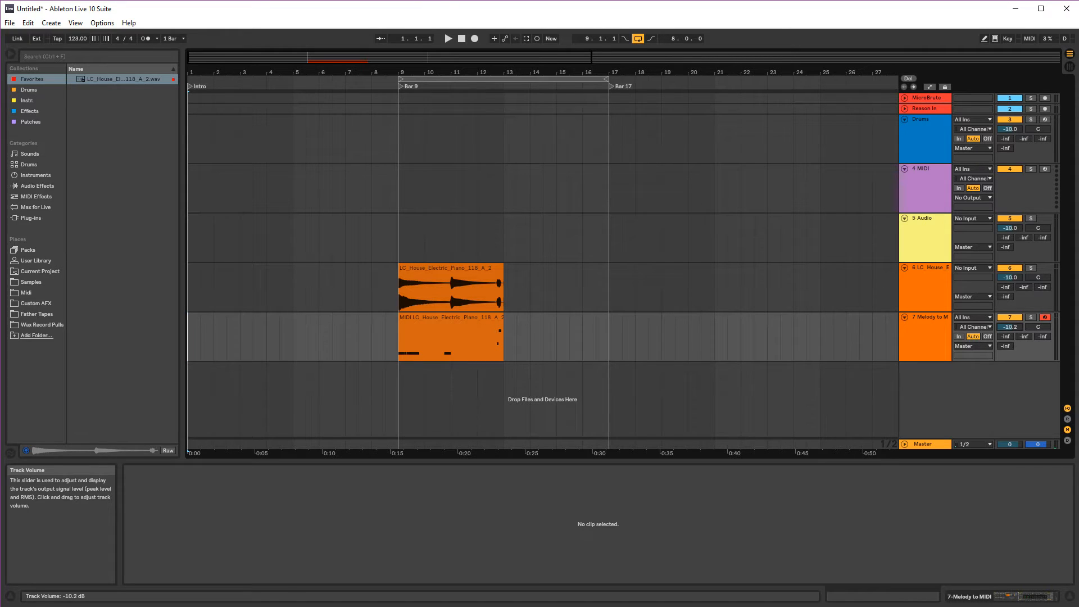
{"action": "left_click", "coordinate": [464, 326]}
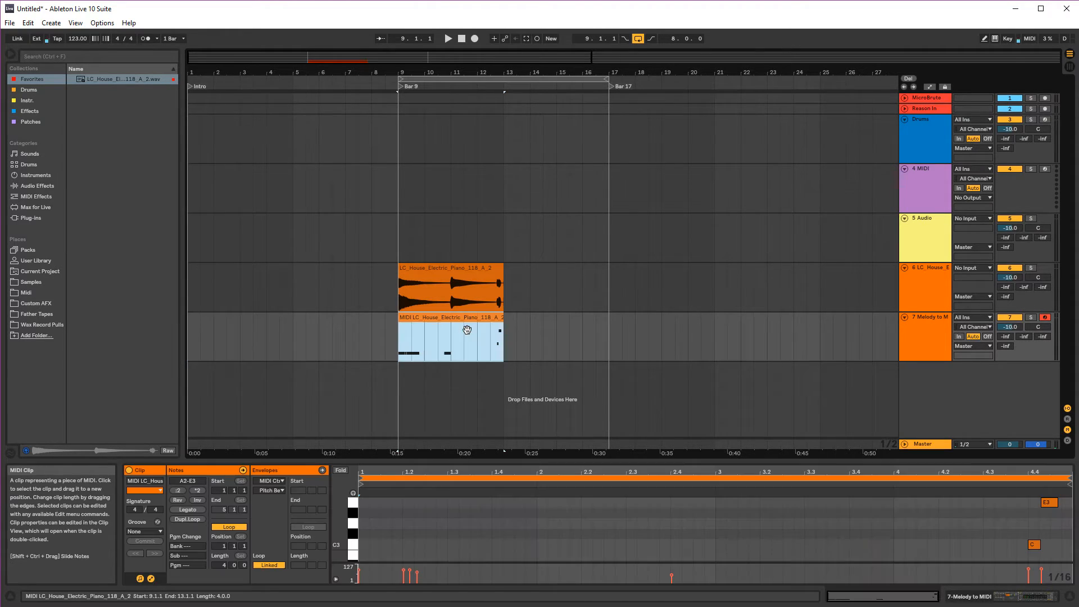
- Delete the electric piano audio clip from track 6 and play the converted MIDI clip alone from bar 9
{"action": "left_click", "coordinate": [446, 273]}
{"action": "key", "text": "Delete"}
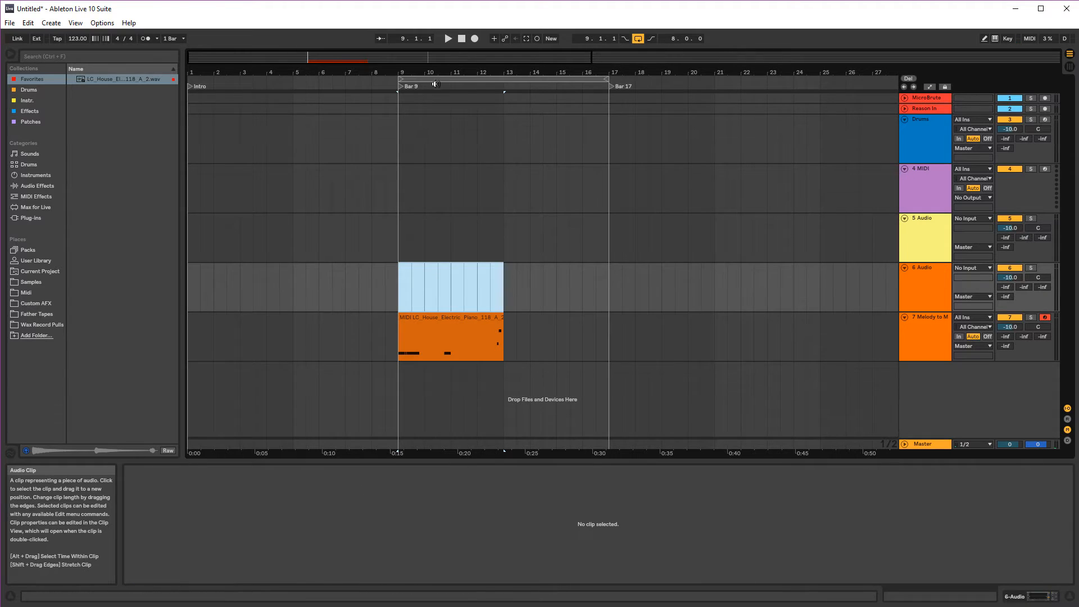
{"action": "left_click", "coordinate": [448, 38]}
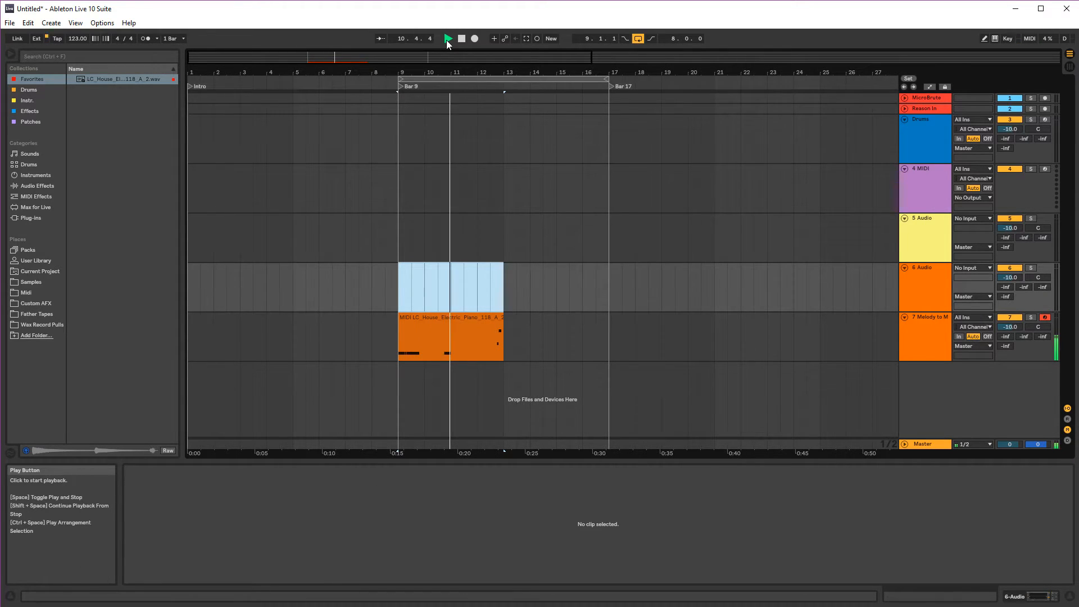
{"action": "left_click", "coordinate": [904, 444]}
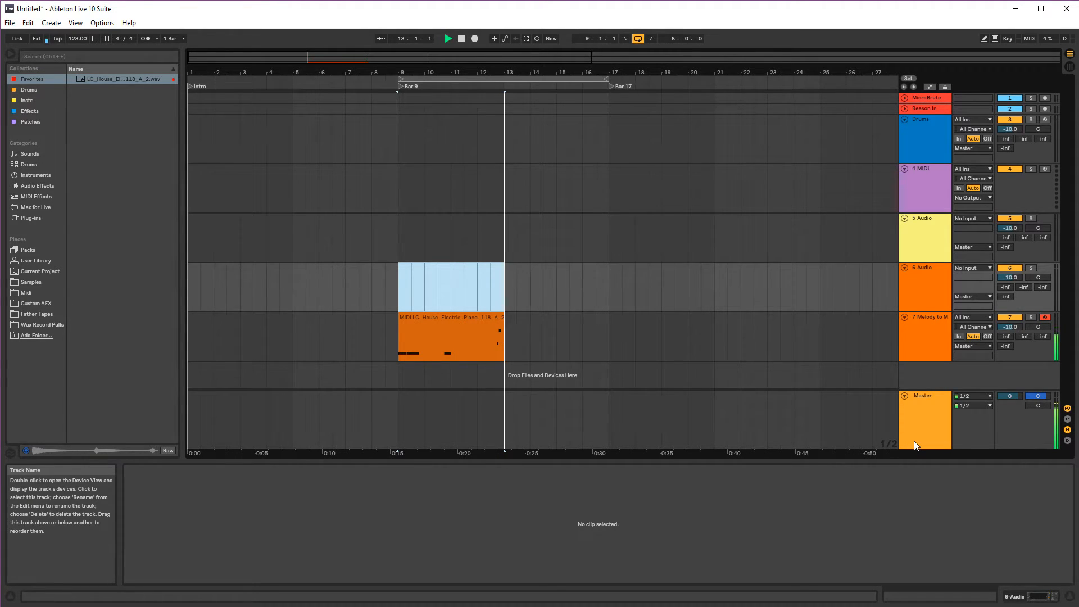
{"action": "left_click", "coordinate": [401, 86]}
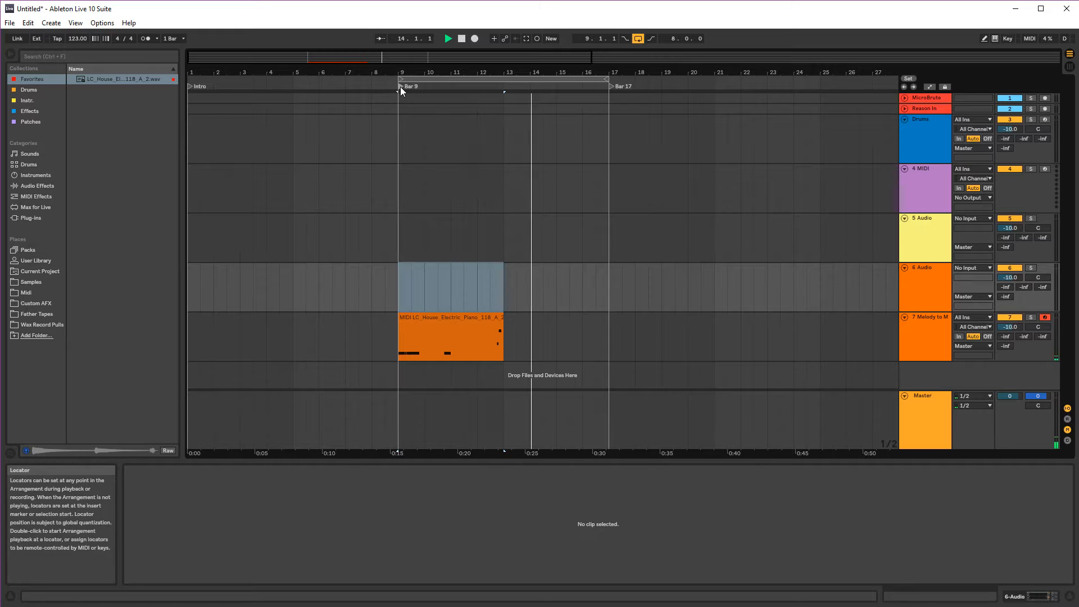
{"action": "left_click", "coordinate": [461, 39]}
- Delete the MIDI clip from the Melody to MIDI track and move the eight-bar loop brace to start at bar 1
{"action": "left_click", "coordinate": [473, 329]}
{"action": "key", "text": "Delete"}
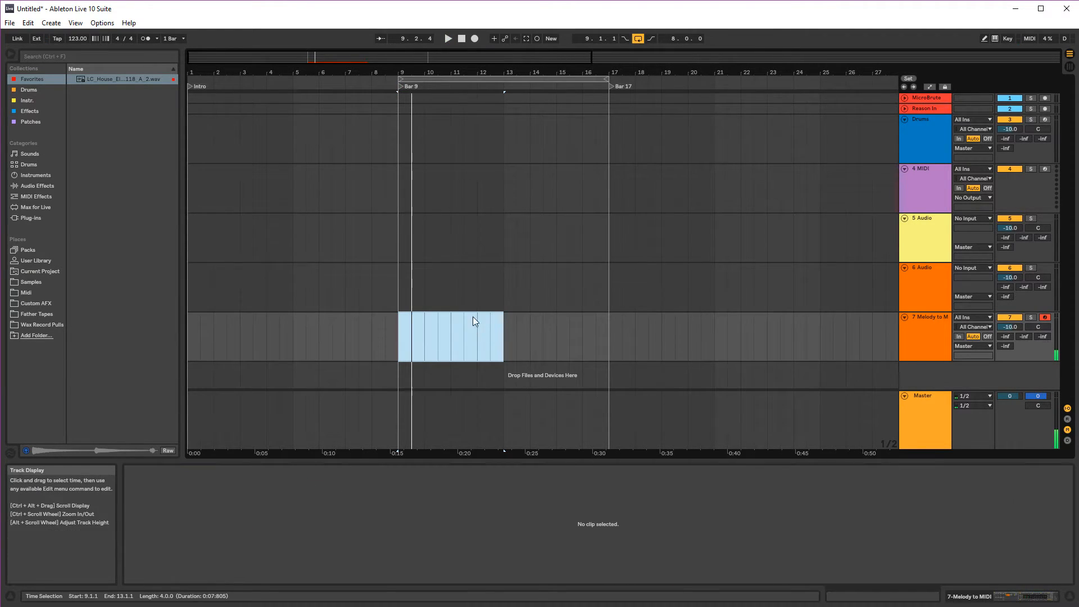
{"action": "key", "text": "space"}
{"action": "left_click_drag", "start_coordinate": [426, 89], "coordinate": [285, 89]}
{"action": "double_click", "coordinate": [466, 41]}
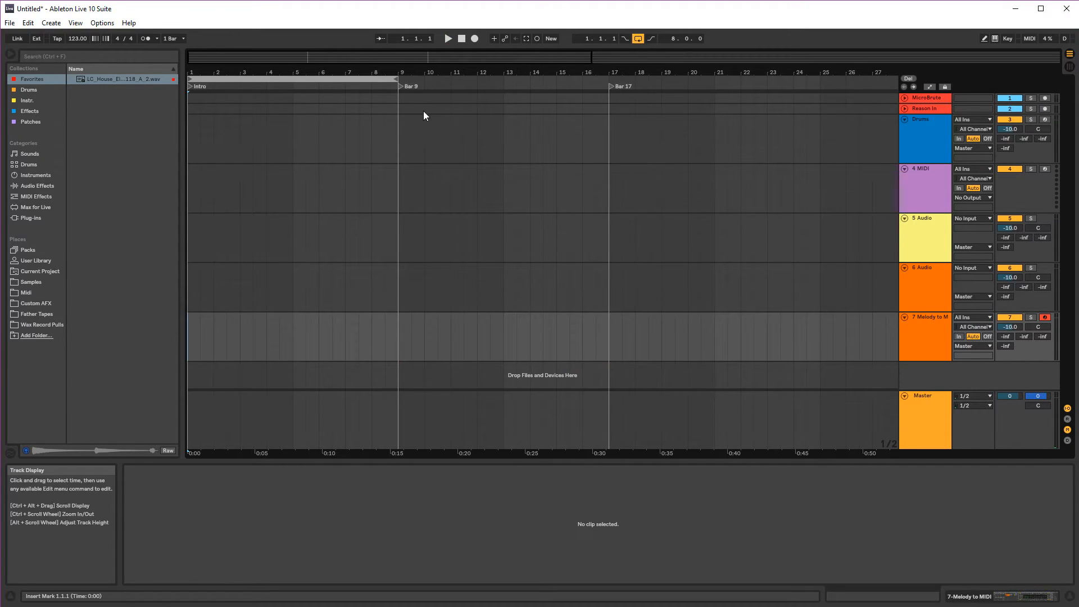
- Delete the Melody to MIDI track and place the favourite LC_House electric piano loop on track 6 at bar 1
{"action": "left_click", "coordinate": [923, 338]}
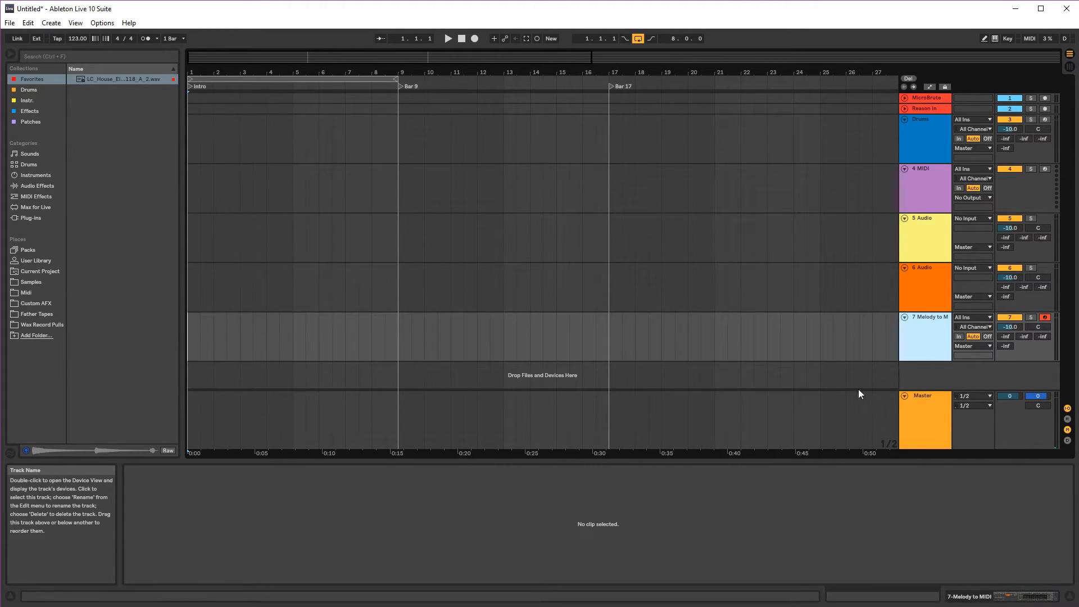
{"action": "key", "text": "Delete"}
{"action": "left_click_drag", "start_coordinate": [85, 76], "coordinate": [190, 288]}
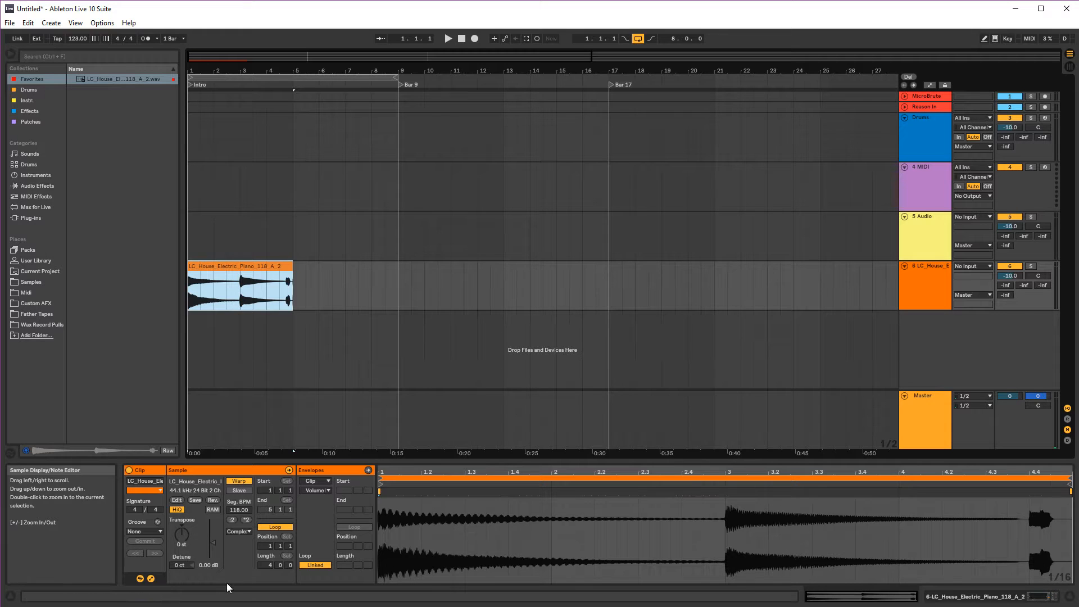
- Show the electric piano sample in File Explorer, inspect the audio and analysis files in its Keys folder, and widen the Name column
{"action": "key", "text": "super+e"}
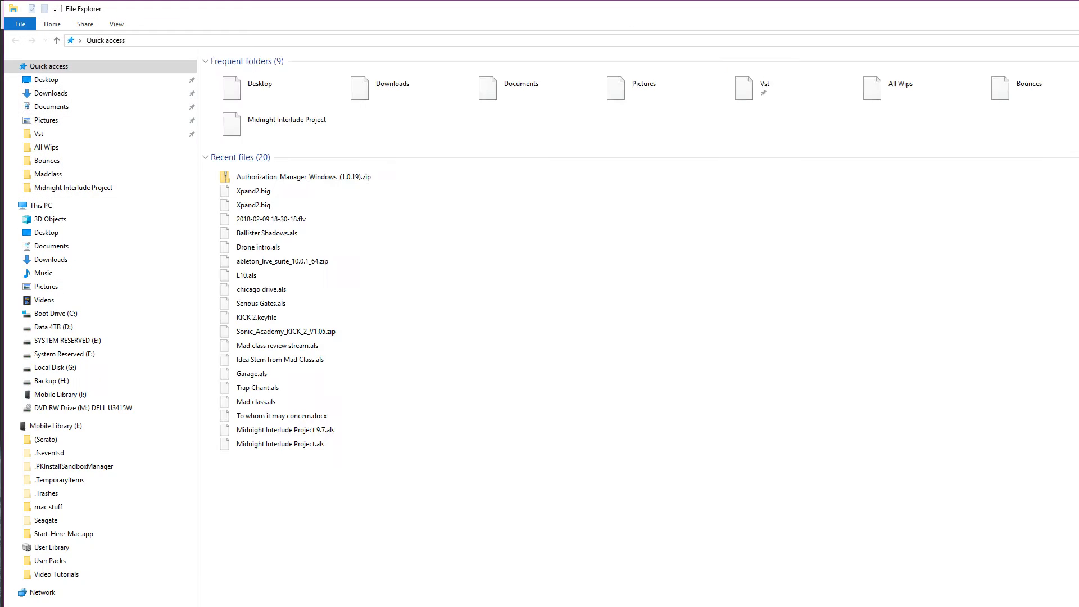
{"action": "key", "text": "alt+F4"}
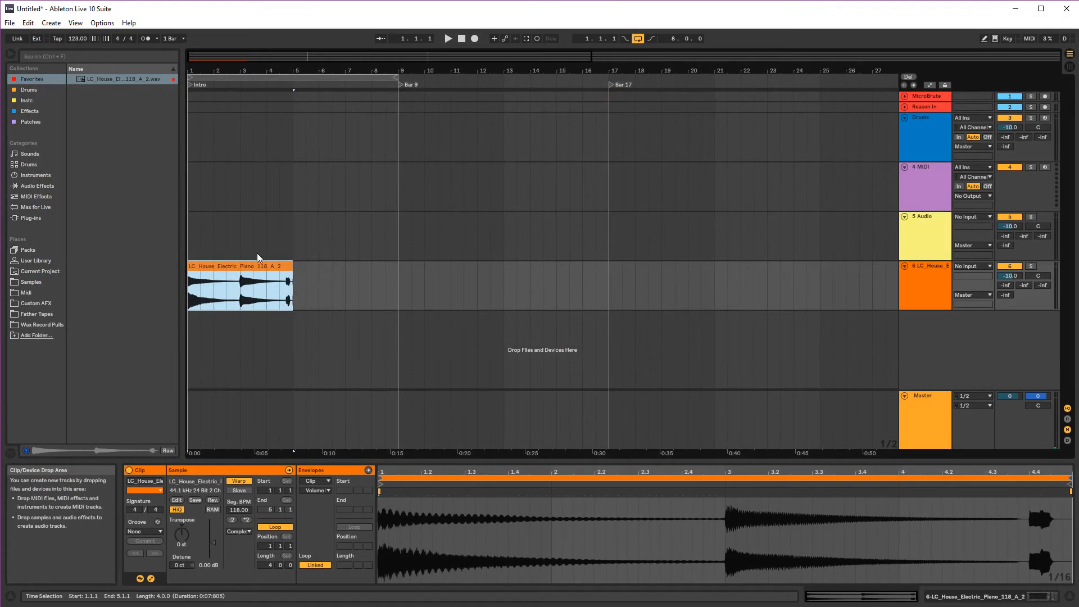
{"action": "right_click", "coordinate": [137, 79]}
{"action": "left_click", "coordinate": [191, 148]}
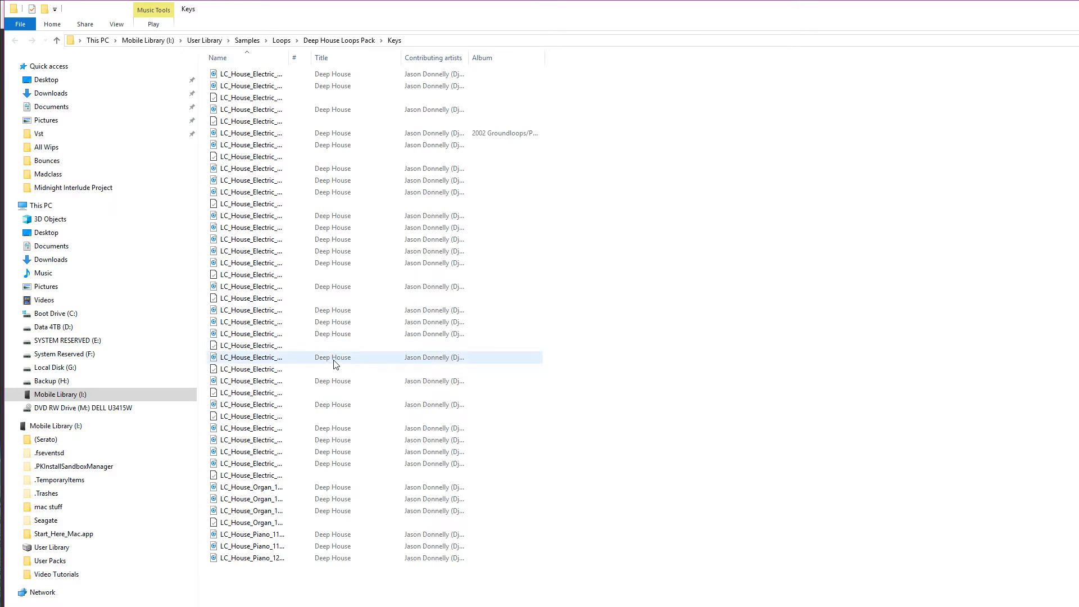
{"action": "left_click", "coordinate": [262, 88]}
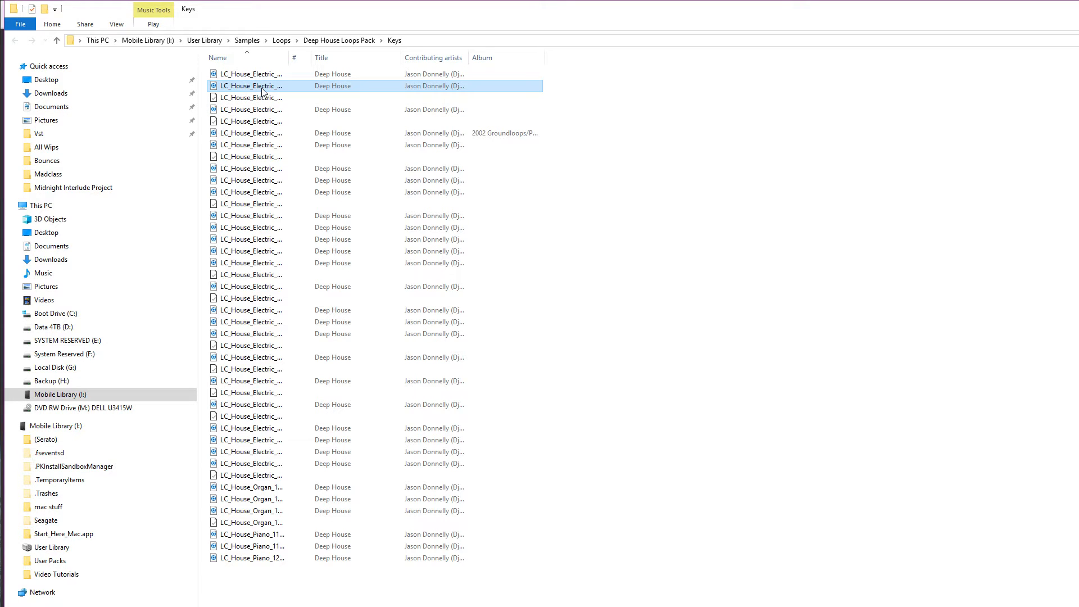
{"action": "left_click", "coordinate": [262, 101]}
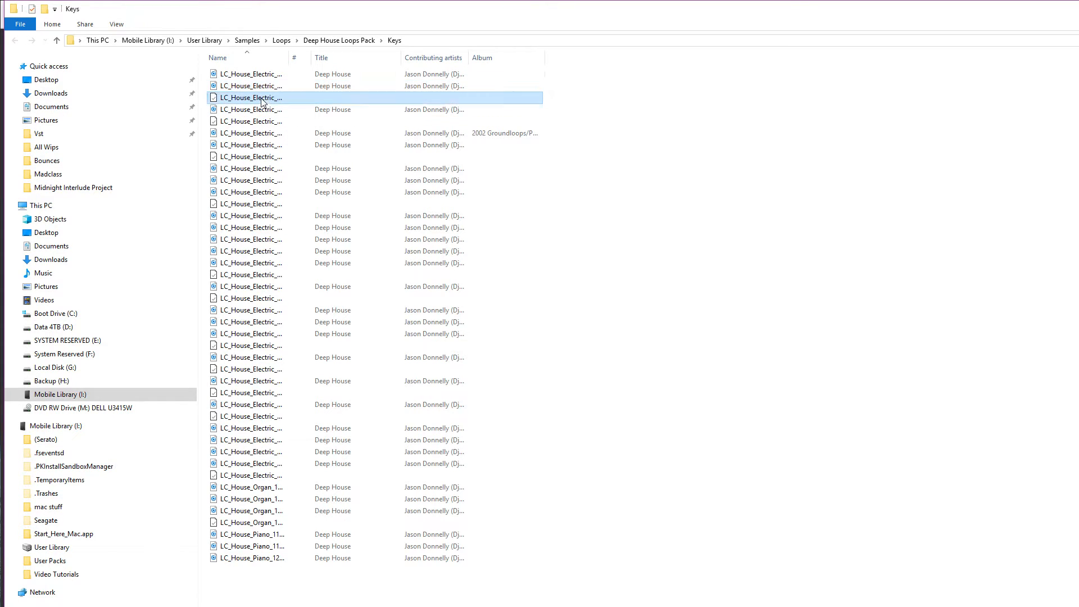
{"action": "left_click_drag", "start_coordinate": [289, 56], "coordinate": [391, 56]}
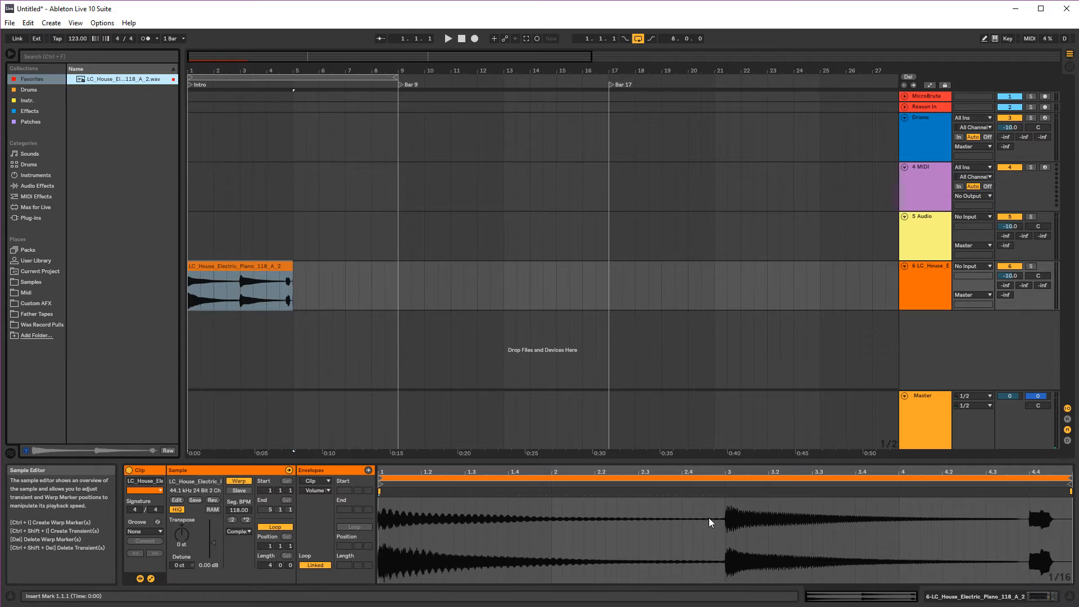
- Mark the second chord at bar 3 in the electric piano sample, play the clip, and return playback to the start
{"action": "left_click", "coordinate": [723, 495]}
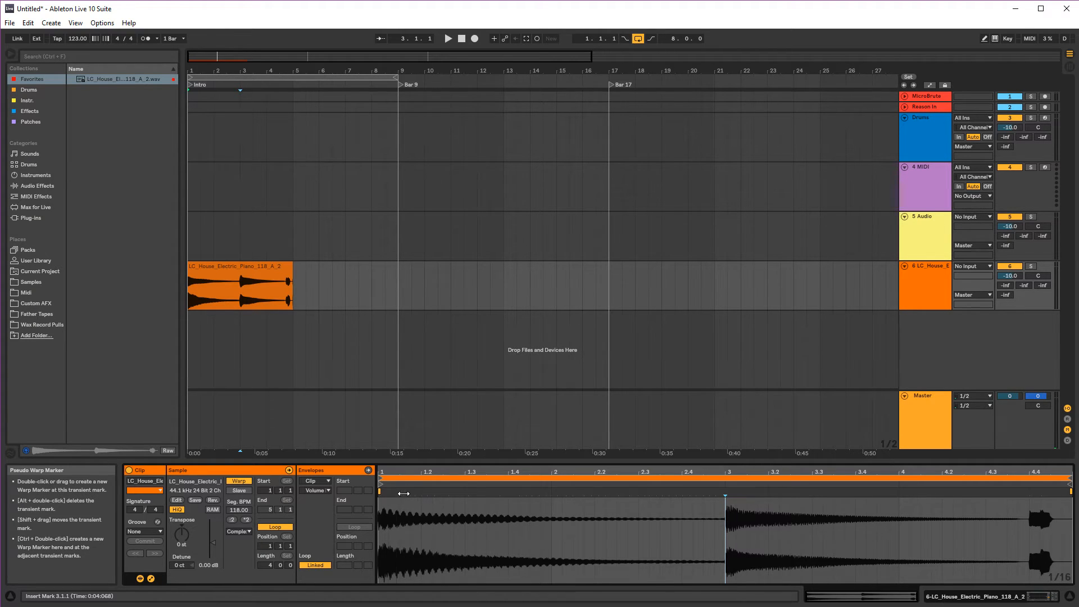
{"action": "key", "text": "space"}
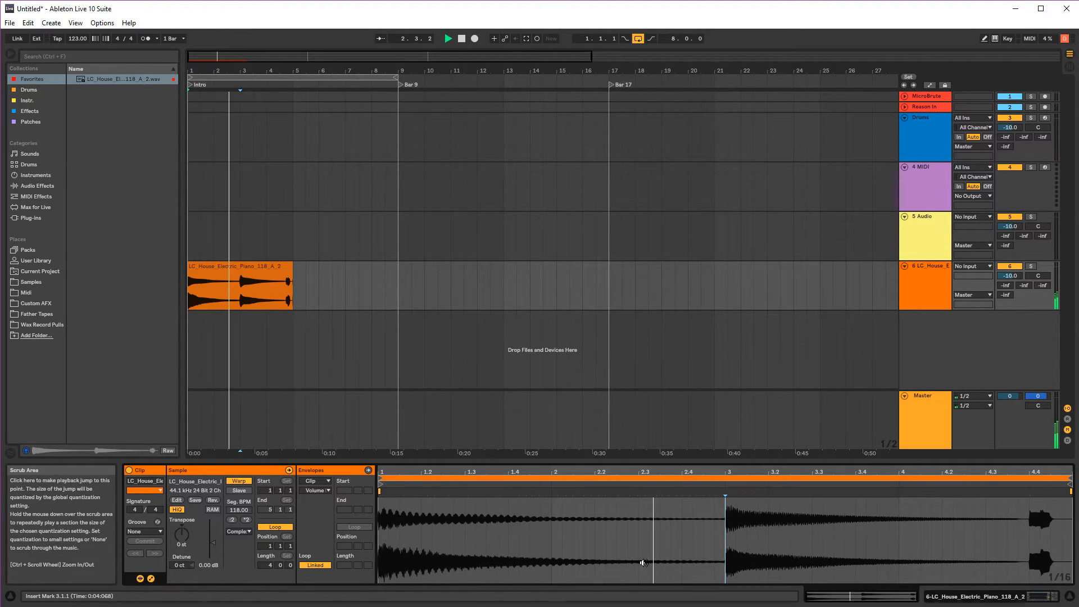
{"action": "double_click", "coordinate": [461, 38]}
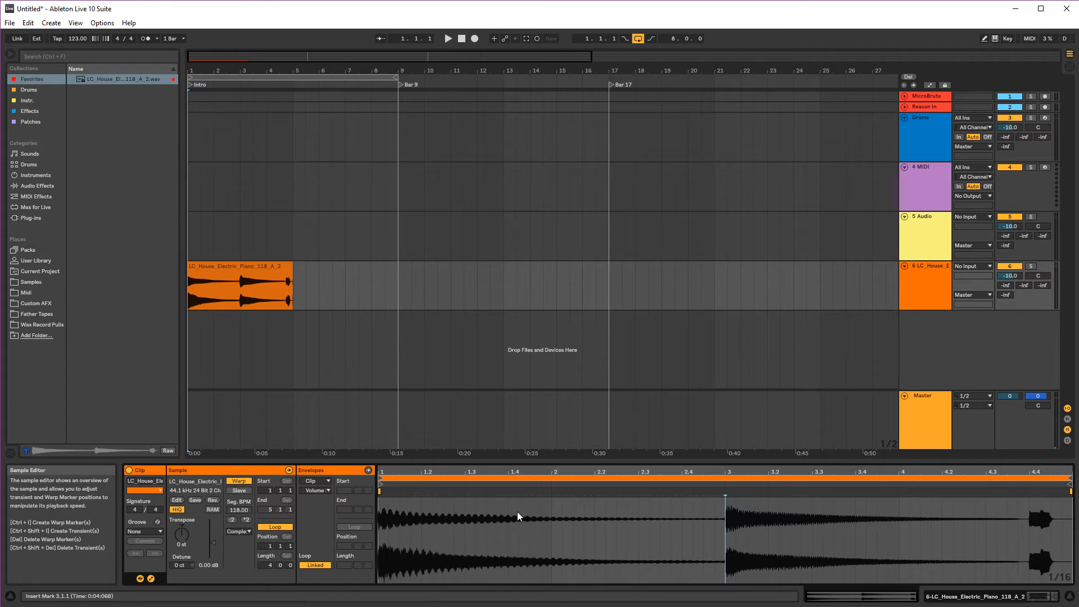
- Slice the electric piano clip to a new MIDI track with one slice per transient and the Built-in slicing preset
{"action": "left_click", "coordinate": [247, 267]}
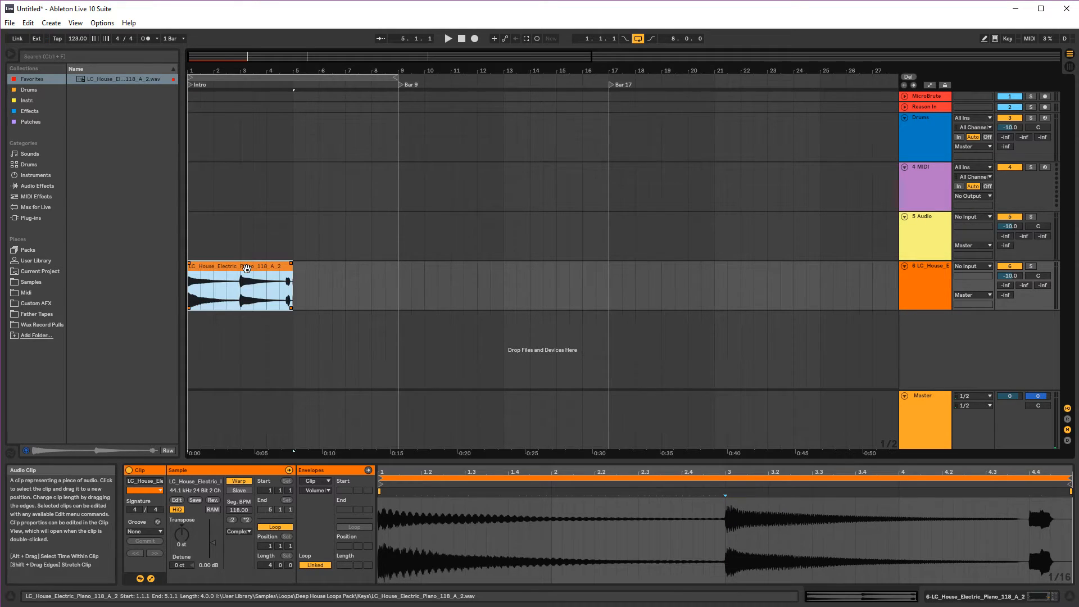
{"action": "right_click", "coordinate": [246, 269]}
{"action": "left_click", "coordinate": [315, 477]}
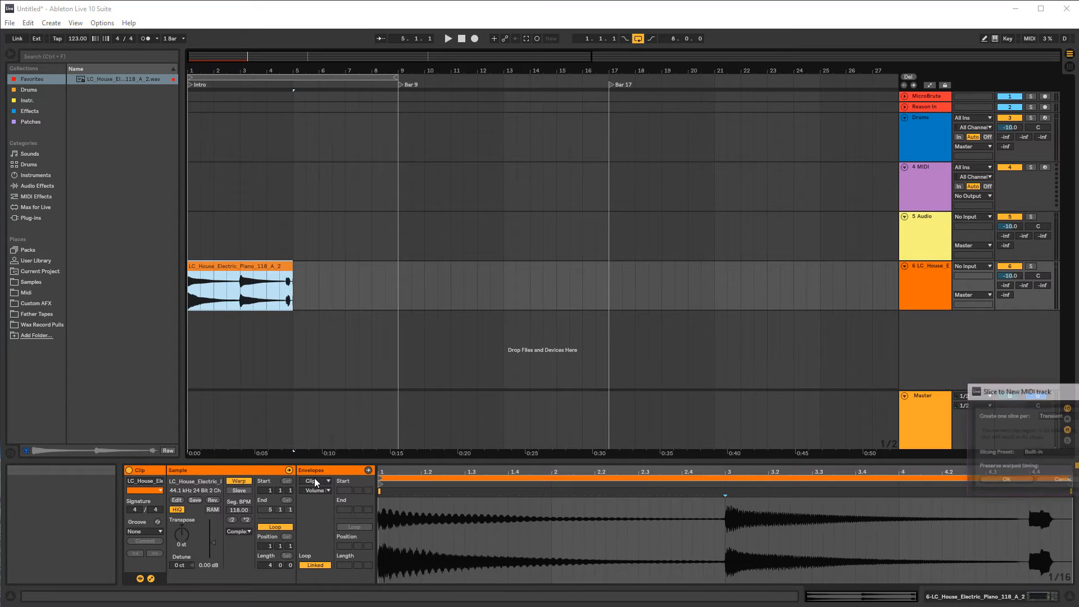
{"action": "left_click", "coordinate": [1021, 479]}
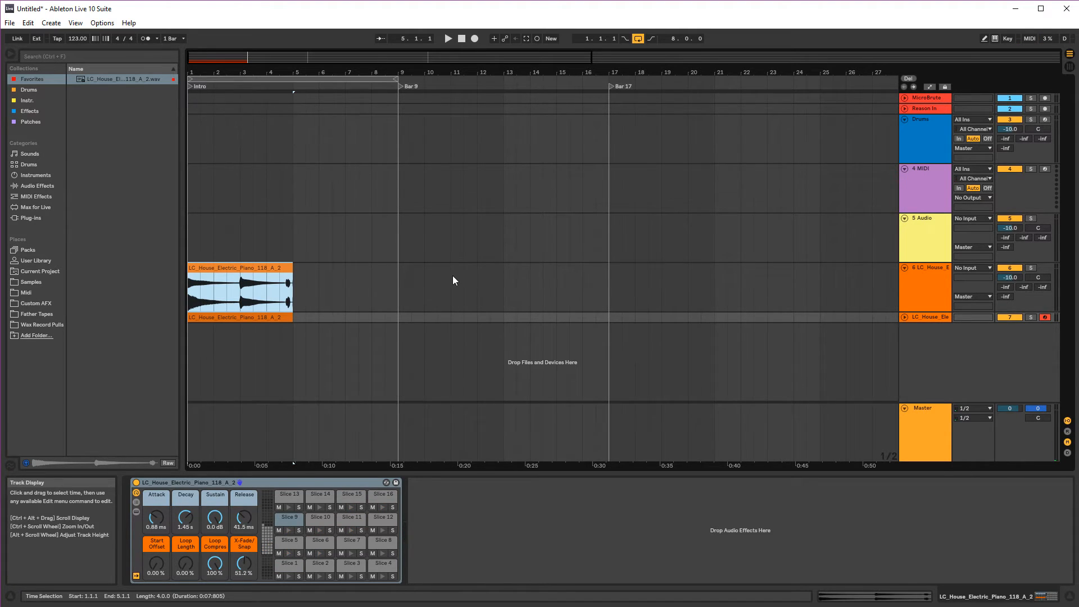
- Delete the sliced MIDI track and show the electric piano clip's sample view again
{"action": "left_click", "coordinate": [945, 318]}
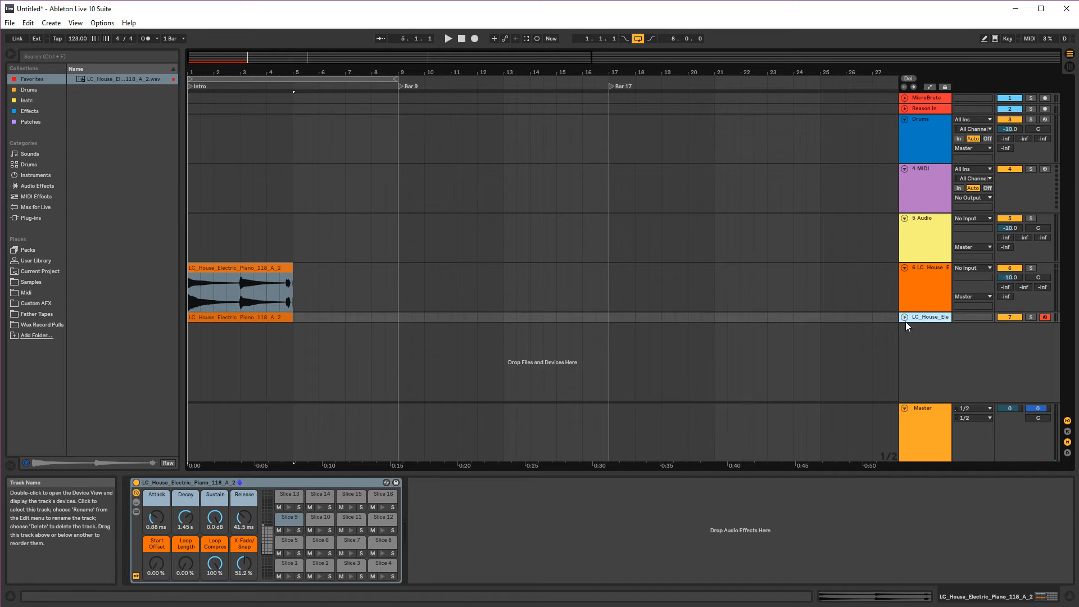
{"action": "key", "text": "Delete"}
{"action": "left_click", "coordinate": [236, 262]}
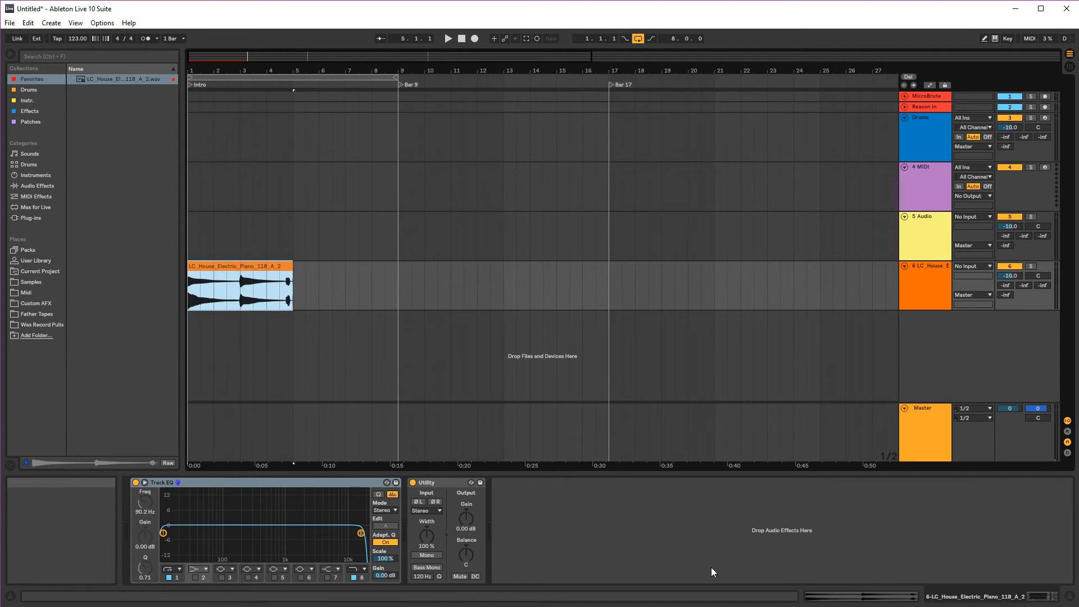
{"action": "left_click", "coordinate": [900, 597]}
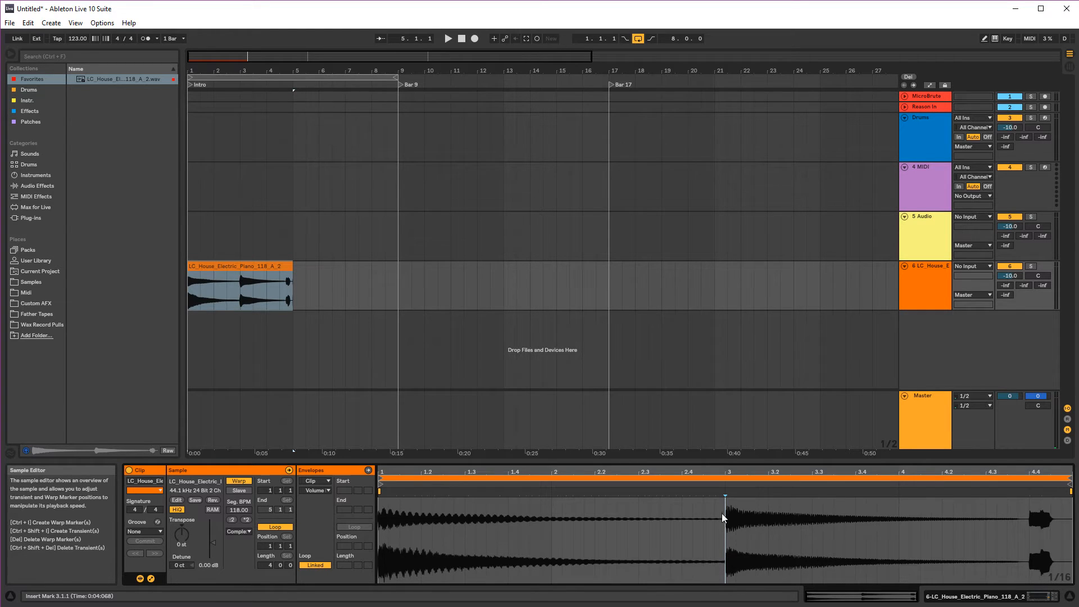
- Inspect the transient positions across the electric piano sample, from the opening chord to the short hit near its end
{"action": "left_click_drag", "start_coordinate": [725, 509], "coordinate": [391, 516]}
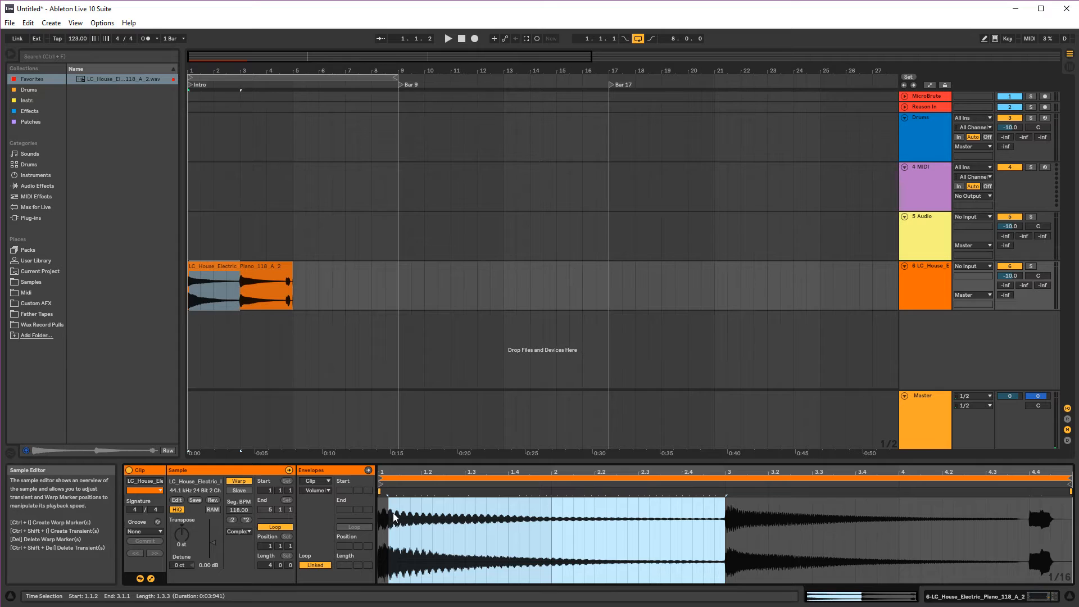
{"action": "left_click", "coordinate": [758, 506]}
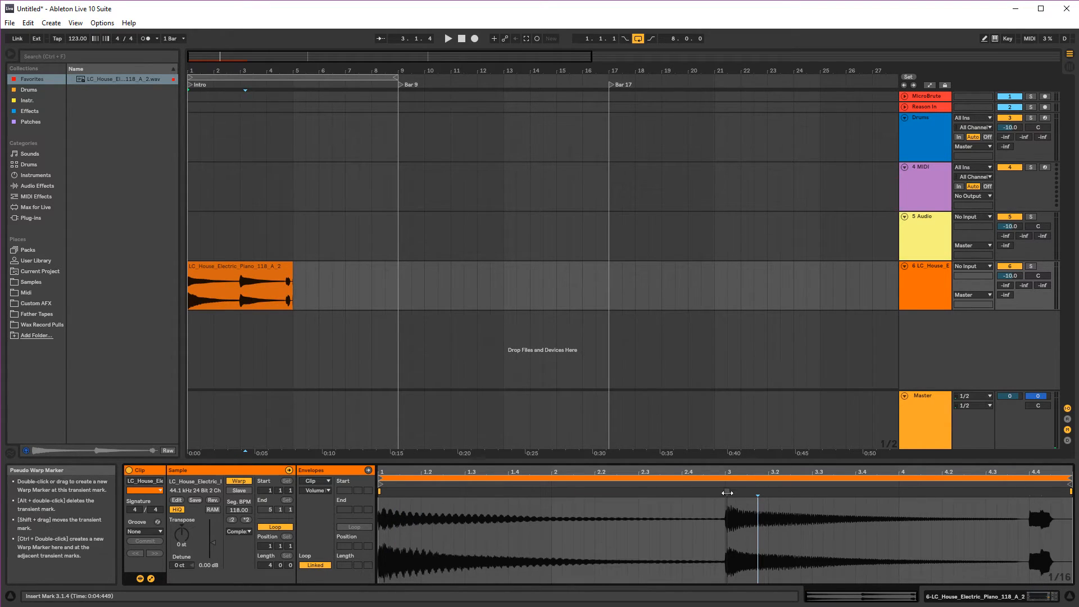
{"action": "left_click", "coordinate": [528, 505]}
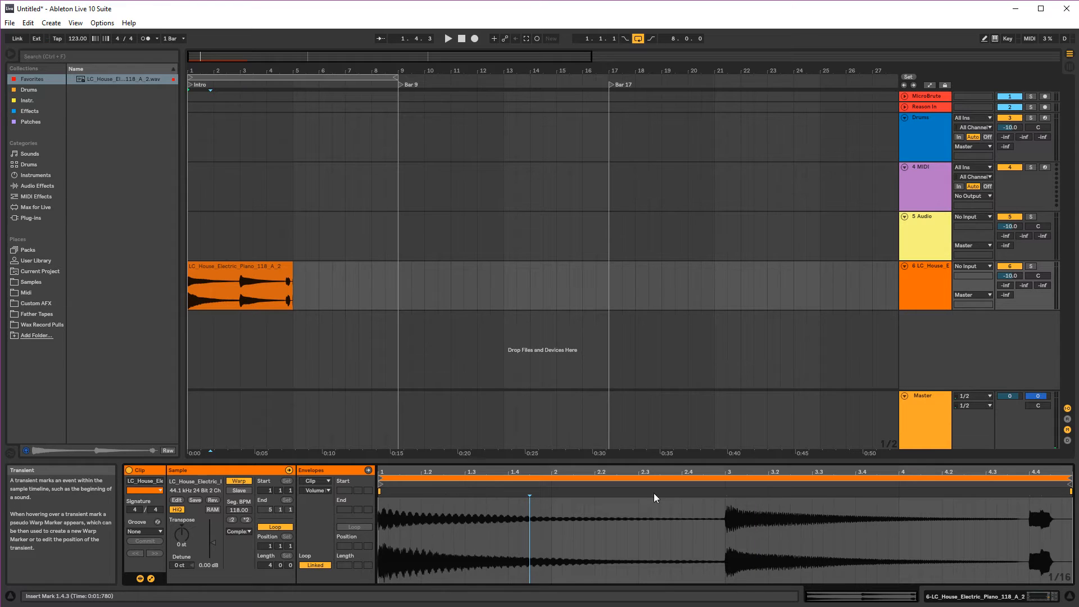
{"action": "left_click", "coordinate": [594, 509]}
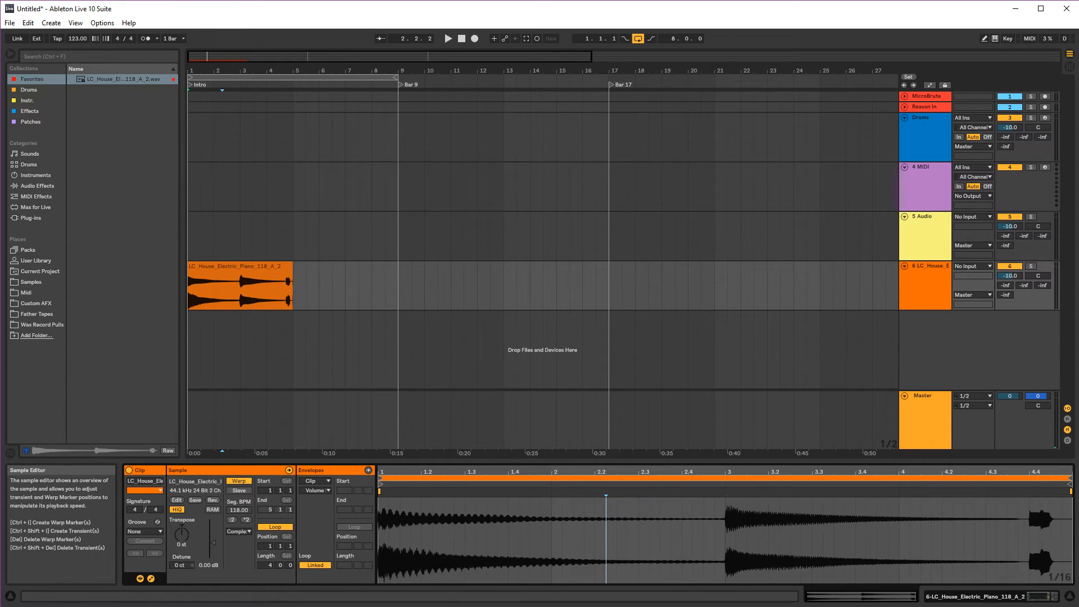
{"action": "left_click_drag", "start_coordinate": [1051, 498], "coordinate": [1039, 501]}
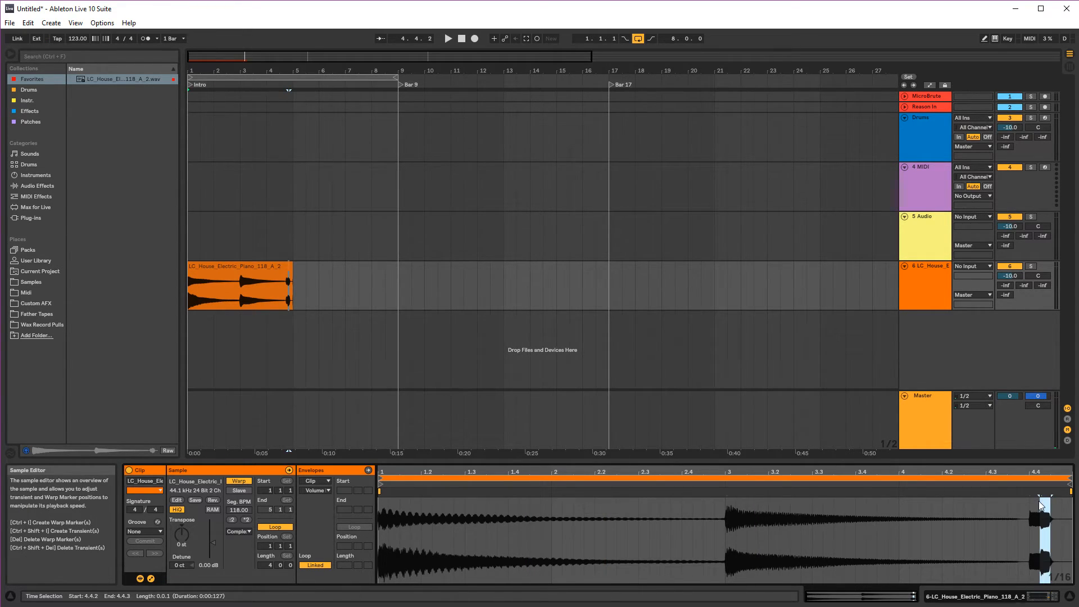
{"action": "left_click", "coordinate": [985, 512]}
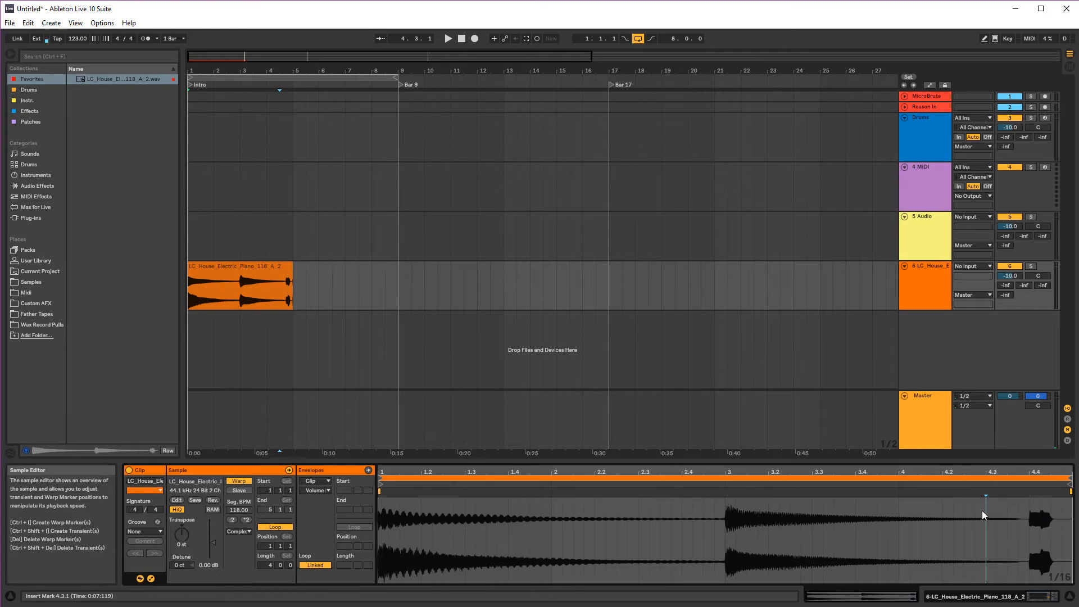
{"action": "left_click", "coordinate": [540, 530]}
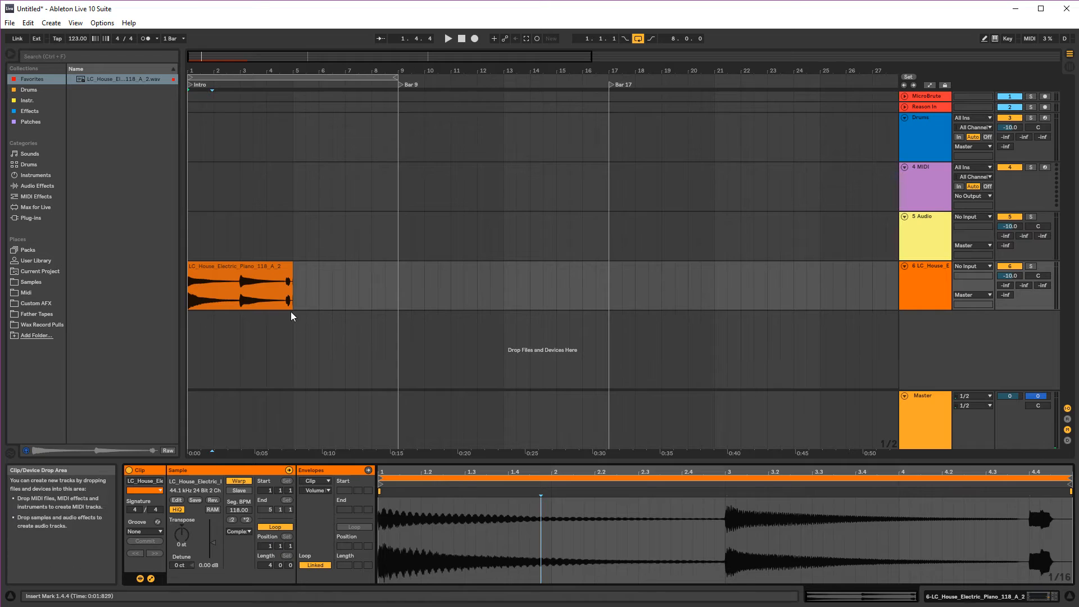
- Delete the electric piano clip from track 6 and place a fresh copy of the favourite loop at bar 1
{"action": "left_click", "coordinate": [272, 269]}
{"action": "key", "text": "Delete"}
{"action": "left_click_drag", "start_coordinate": [104, 80], "coordinate": [188, 292]}
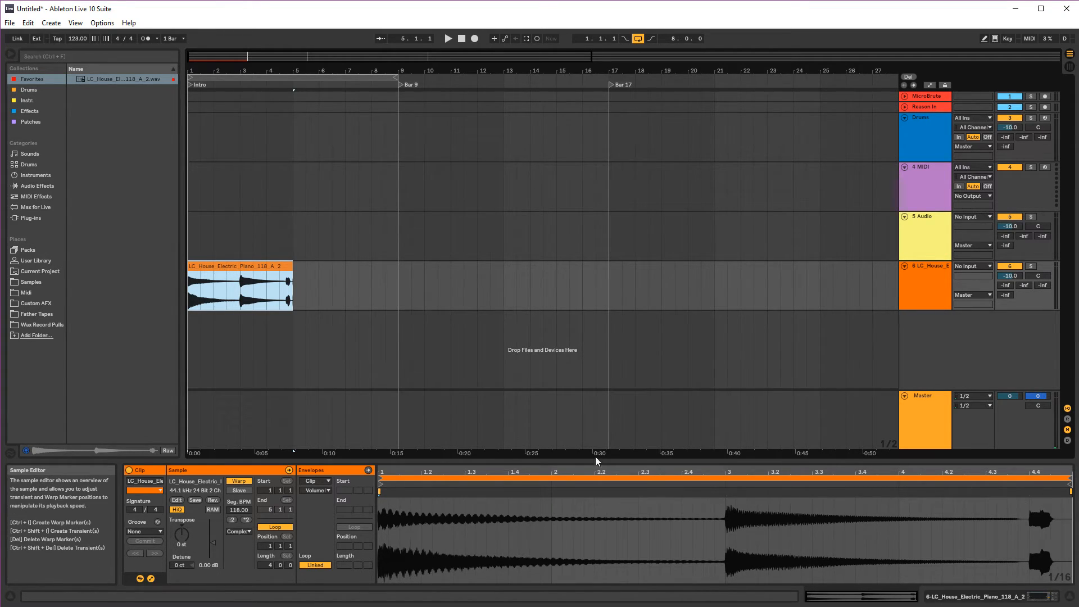
- Slice the fresh electric piano clip to a new MIDI track per transient with the Built-in slicing preset
{"action": "right_click", "coordinate": [248, 269]}
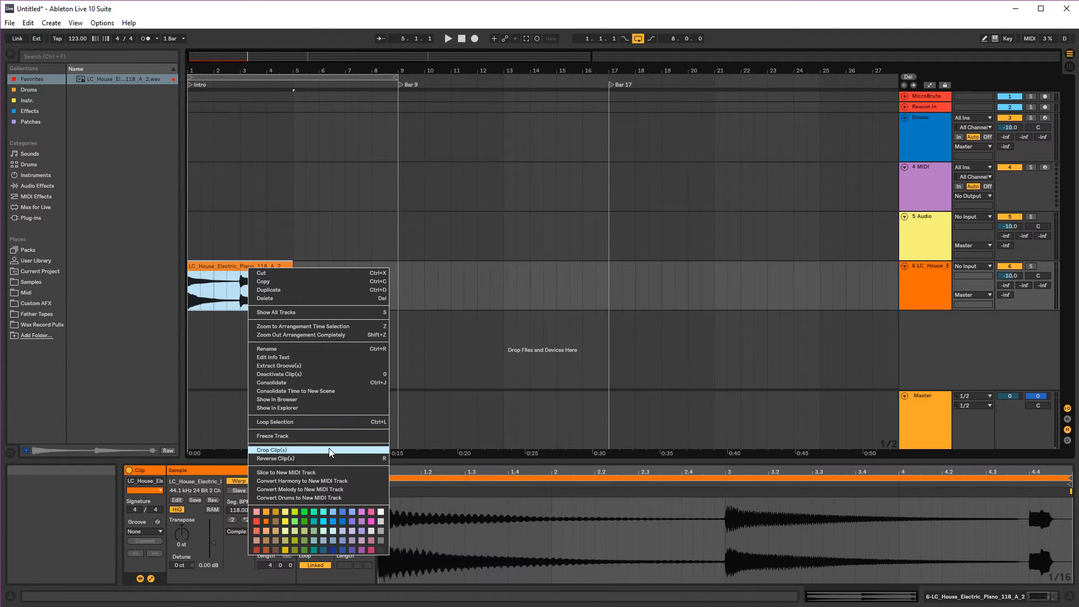
{"action": "left_click", "coordinate": [315, 476]}
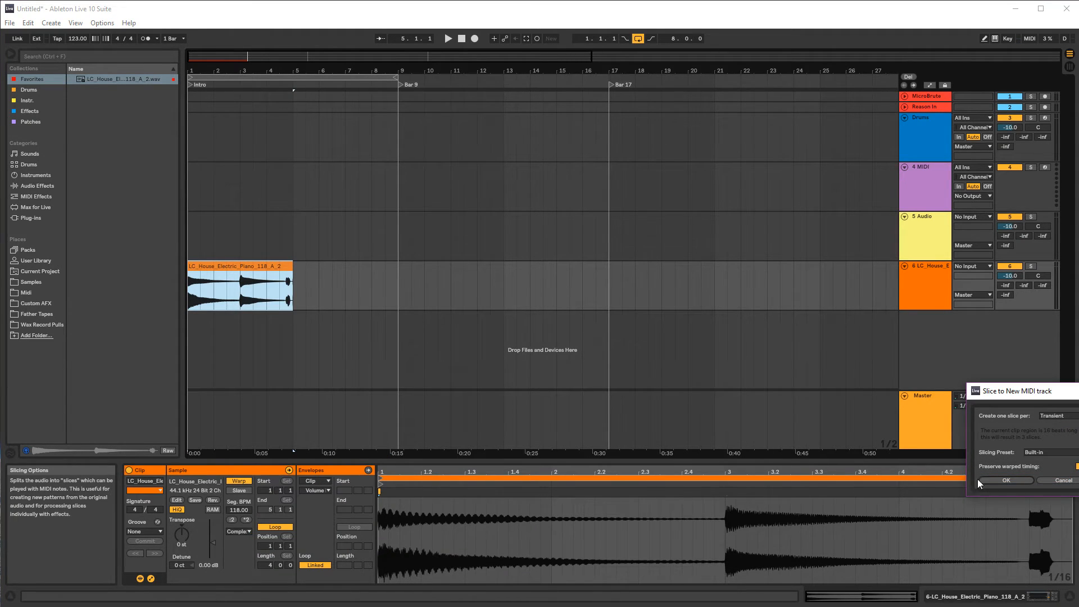
{"action": "left_click", "coordinate": [1014, 479]}
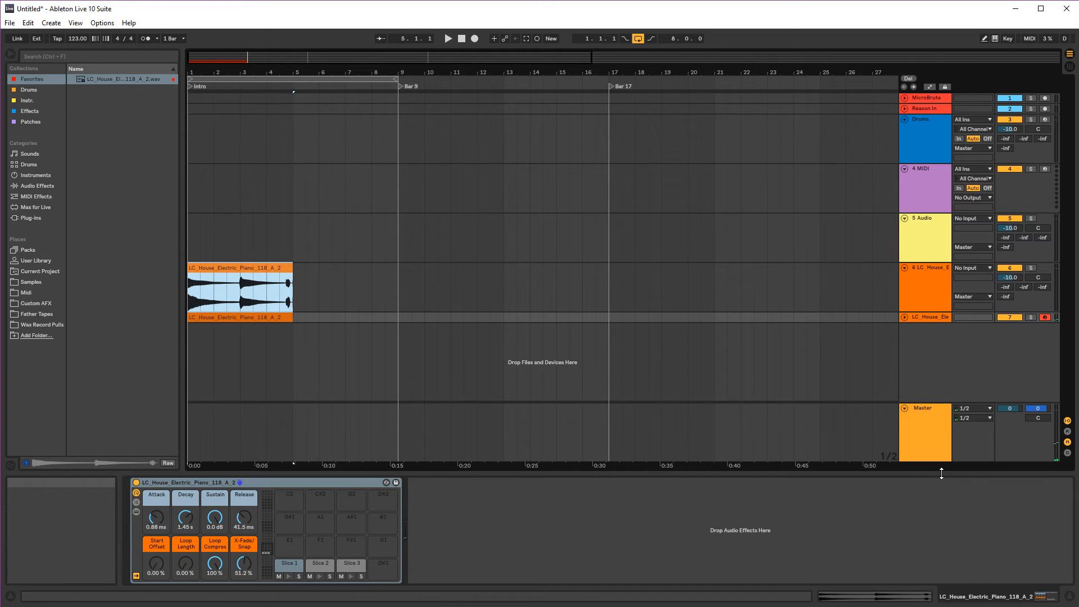
{"action": "mouse_move", "coordinate": [246, 72]}
{"action": "left_mouse_down"}
{"action": "mouse_move", "coordinate": [246, 116]}
{"action": "mouse_move", "coordinate": [245, 101]}
{"action": "left_mouse_up"}
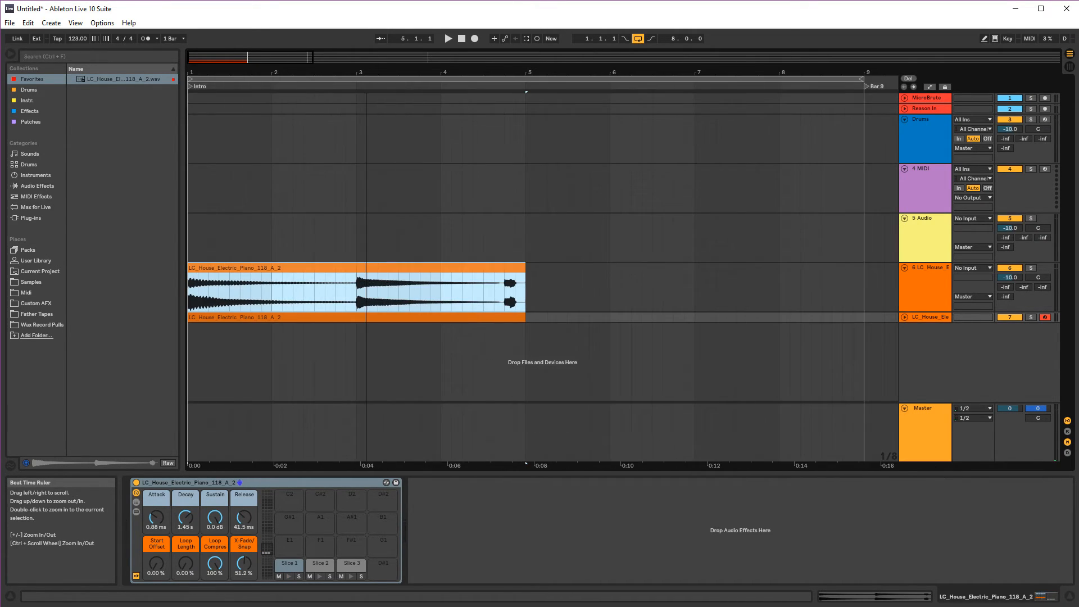
- Show the Simpler device for Slice 1 in the Drum Rack and examine where its sample region ends
{"action": "left_click", "coordinate": [289, 564]}
{"action": "left_click", "coordinate": [135, 512]}
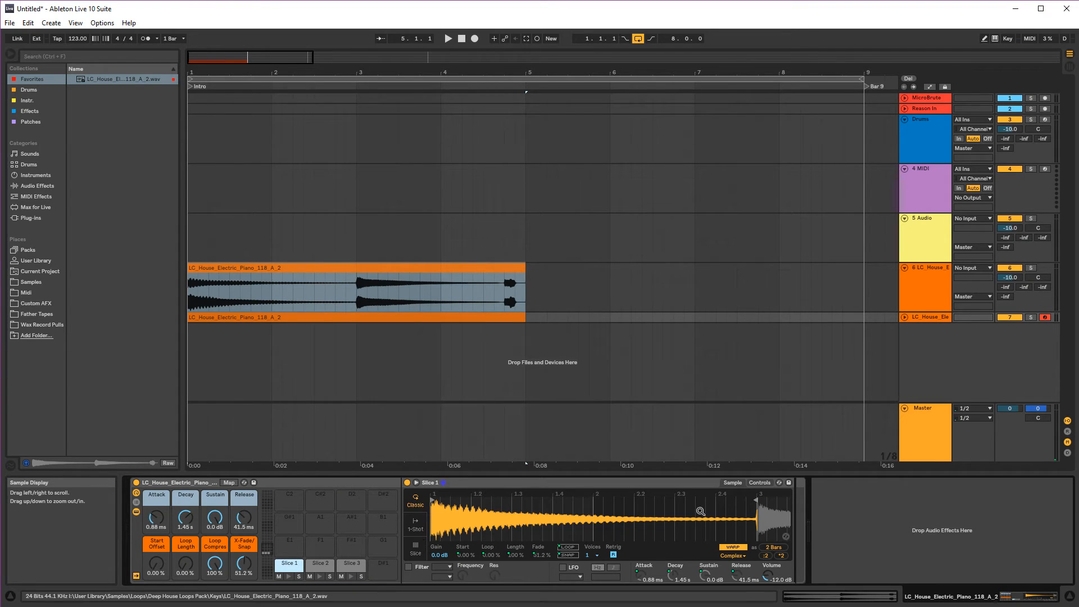
{"action": "left_click_drag", "start_coordinate": [758, 493], "coordinate": [751, 500]}
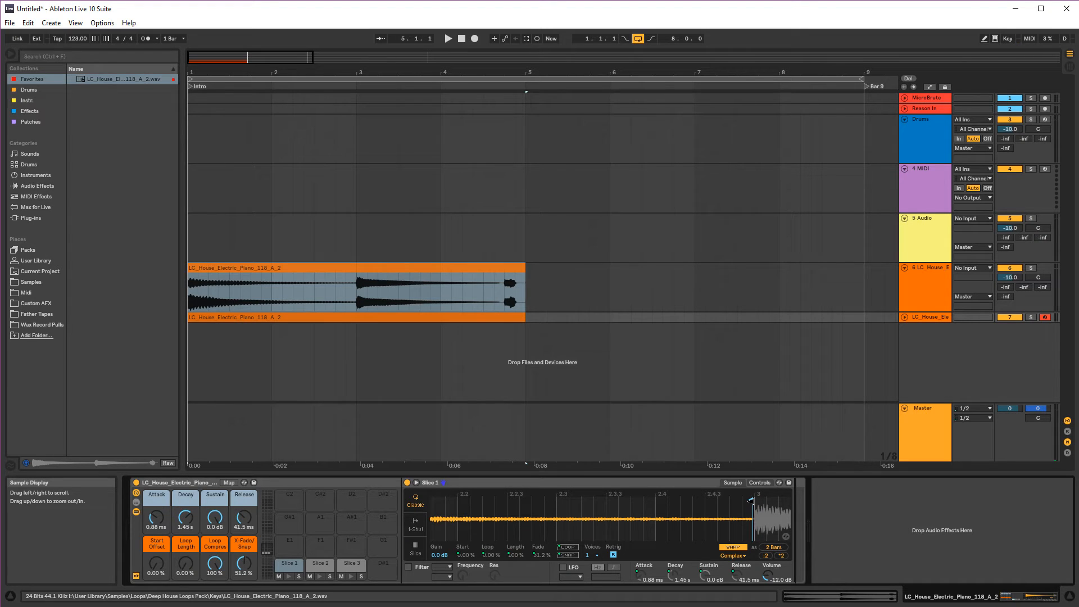
- Select Slice 2 in the Drum Rack and examine its start and end points within the full sample
{"action": "left_click", "coordinate": [320, 564]}
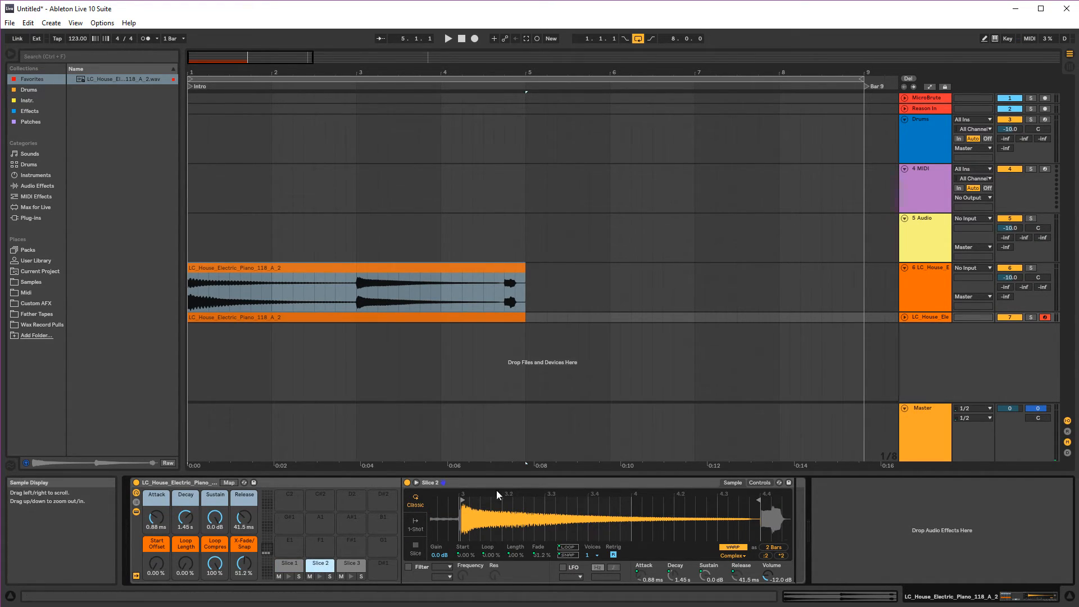
{"action": "scroll", "coordinate": [543, 493], "scroll_direction": "up", "scroll_amount": 8}
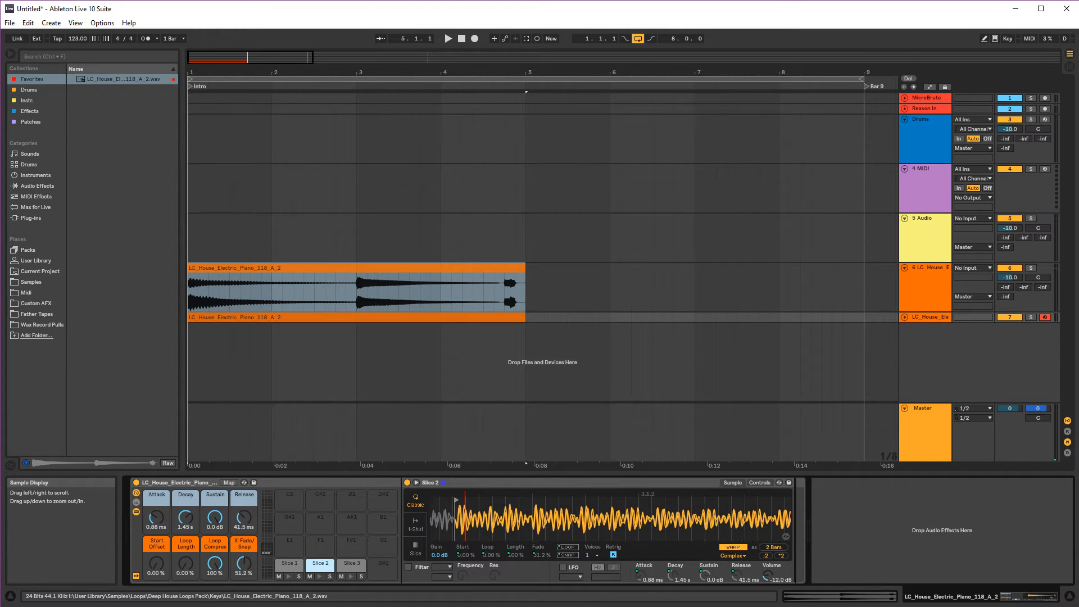
{"action": "mouse_move", "coordinate": [535, 500]}
{"action": "left_mouse_down"}
{"action": "mouse_move", "coordinate": [508, 500]}
{"action": "mouse_move", "coordinate": [545, 487]}
{"action": "mouse_move", "coordinate": [545, 458]}
{"action": "mouse_move", "coordinate": [511, 489]}
{"action": "mouse_move", "coordinate": [486, 492]}
{"action": "mouse_move", "coordinate": [625, 504]}
{"action": "left_mouse_up"}
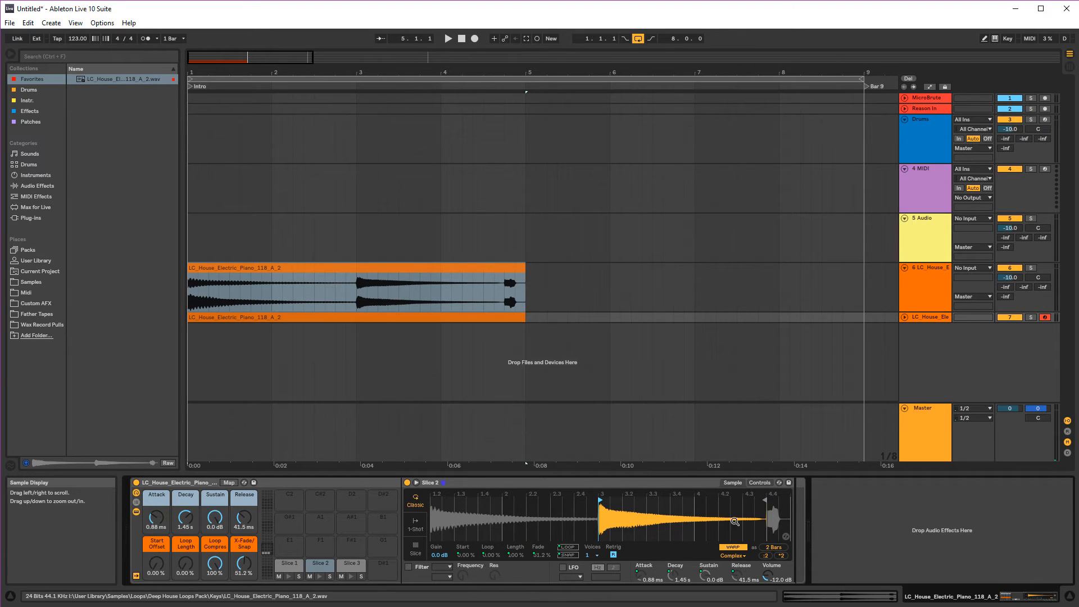
{"action": "left_click_drag", "start_coordinate": [480, 494], "coordinate": [499, 494]}
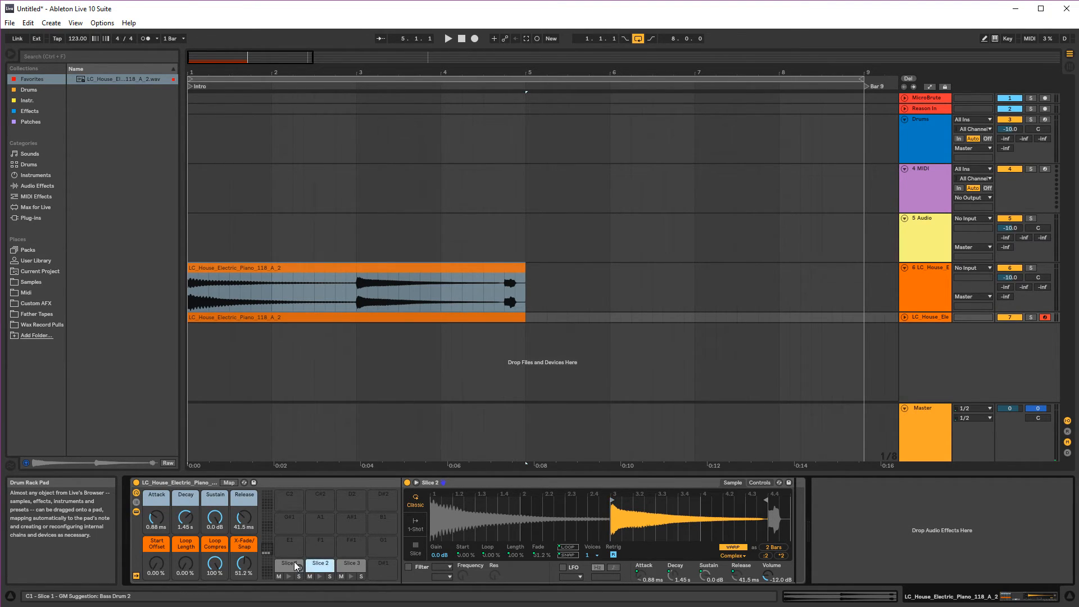
- Save the sliced electric piano Drum Rack as a User Library preset named "LC Epiano Sliced 8_A_2"
{"action": "left_click", "coordinate": [289, 563]}
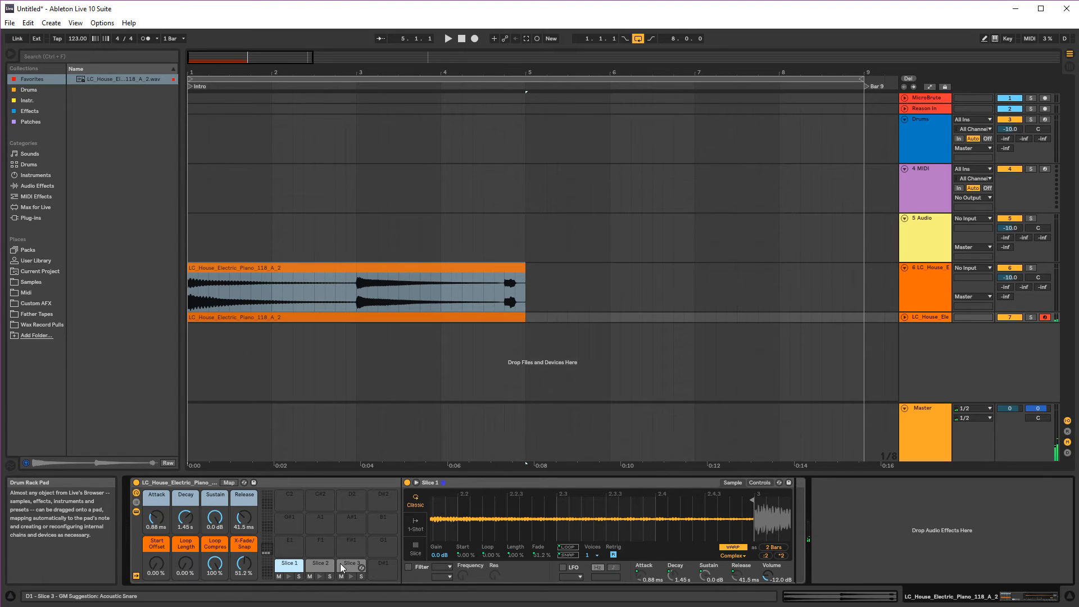
{"action": "left_click", "coordinate": [179, 483]}
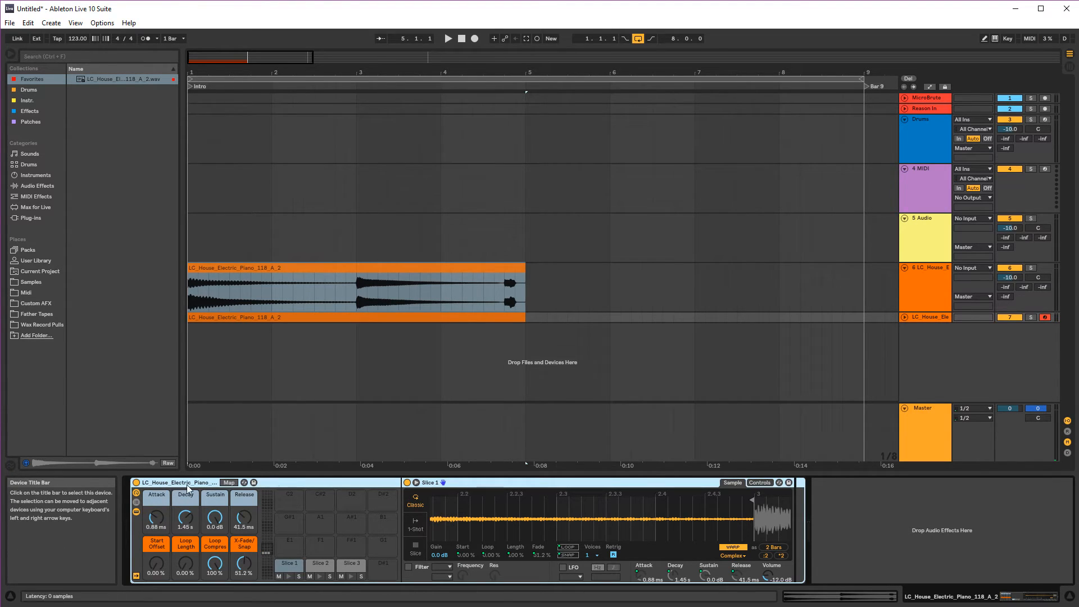
{"action": "left_click", "coordinate": [254, 482]}
{"action": "scroll", "coordinate": [86, 428], "scroll_direction": "down", "scroll_amount": 3}
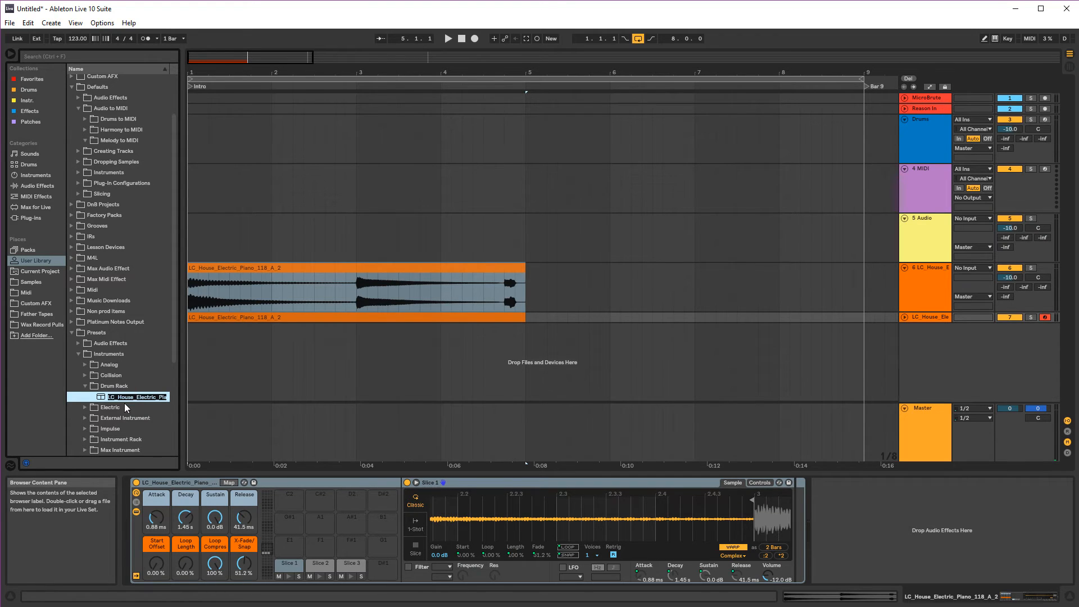
{"action": "key", "text": "Return"}
{"action": "left_click_drag", "start_coordinate": [150, 402], "coordinate": [170, 403]}
{"action": "type", "text": "B"}
{"action": "type", "text": "8"}
{"action": "type", "text": " Epiano"}
{"action": "key", "text": "Return"}
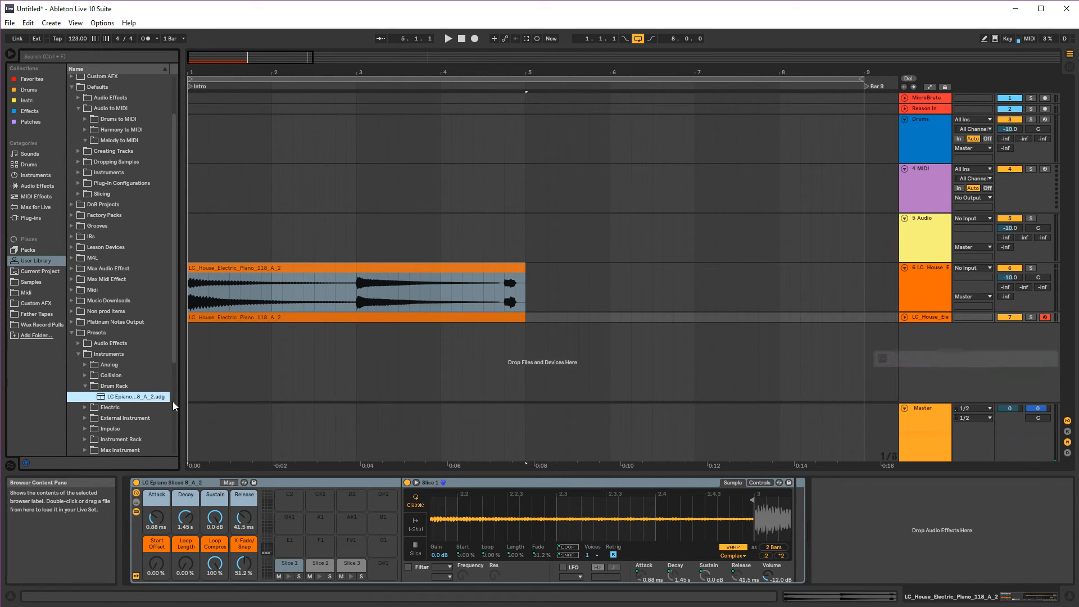
{"action": "left_click", "coordinate": [198, 482]}
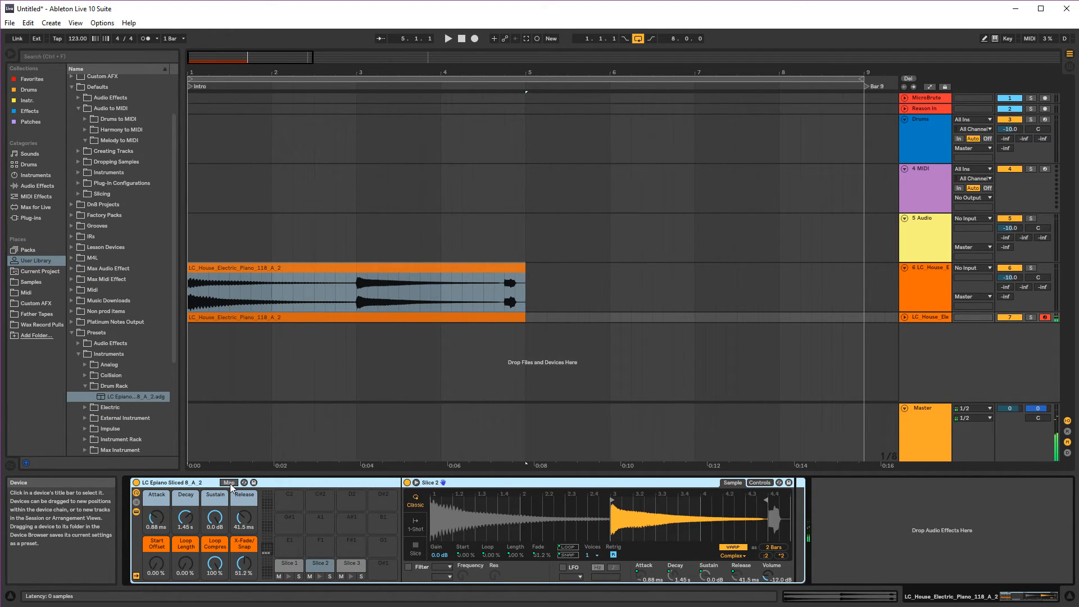
{"action": "right_click", "coordinate": [932, 316]}
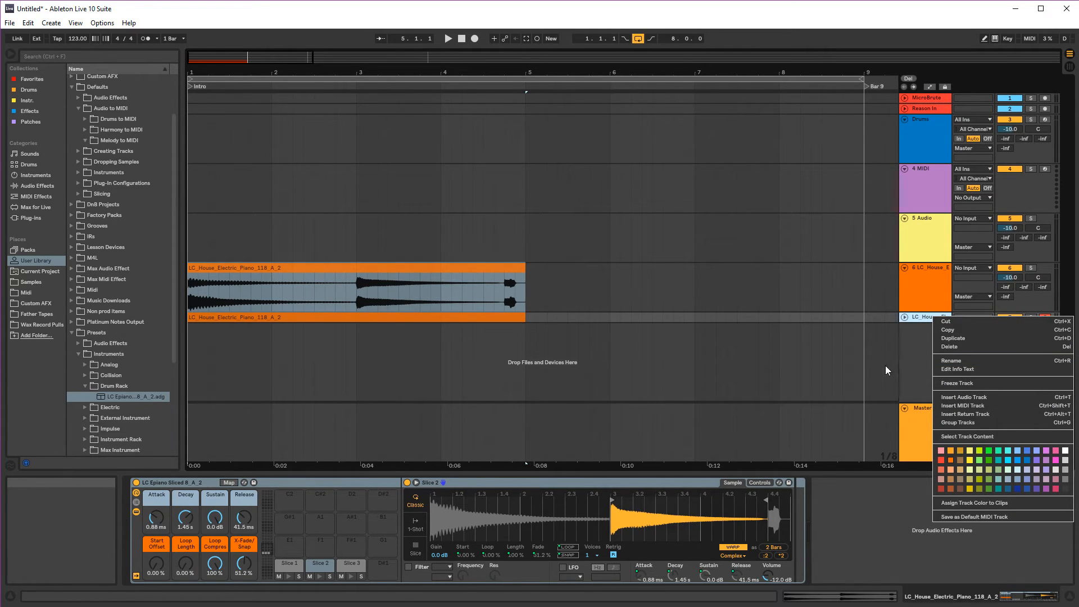
{"action": "left_click", "coordinate": [910, 351]}
- Clear all collection colours from the LC_House_Electric_Piano loop in Favorites
{"action": "left_click", "coordinate": [36, 82]}
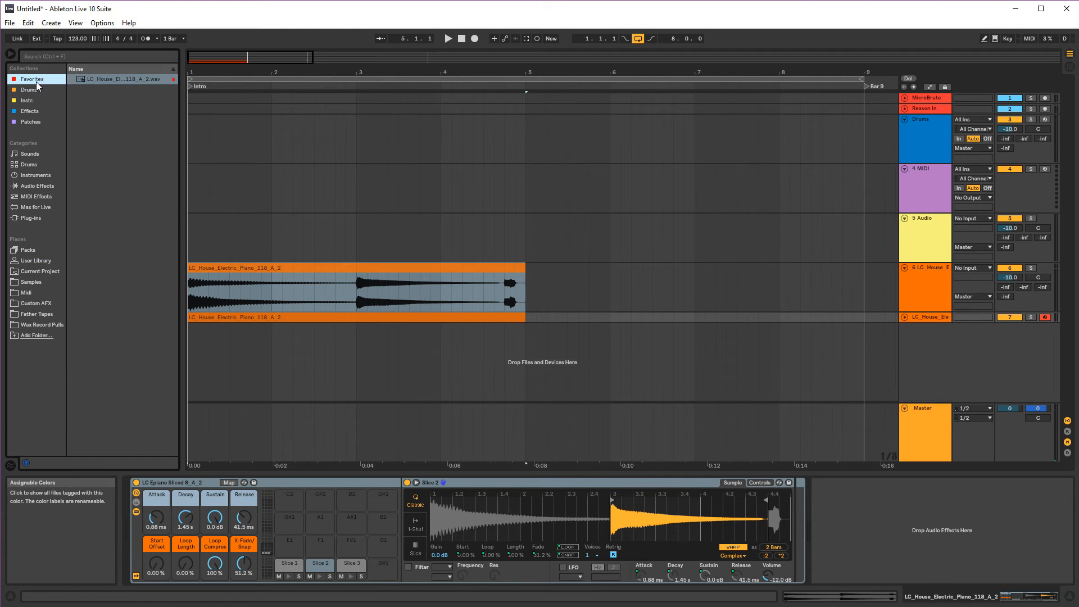
{"action": "right_click", "coordinate": [100, 82]}
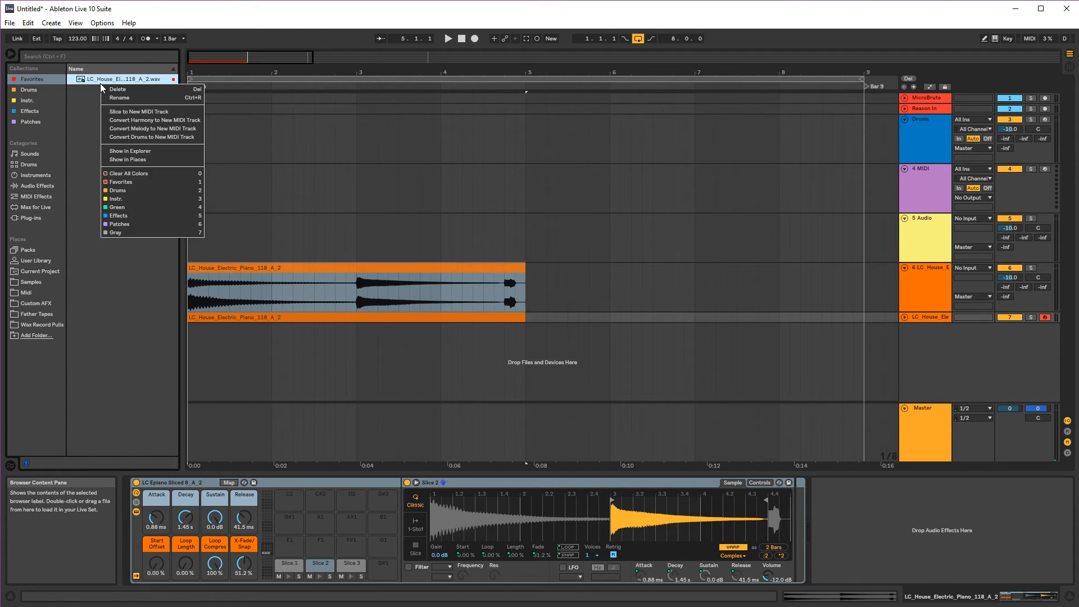
{"action": "left_click", "coordinate": [149, 174]}
- Select the electric piano audio clip on track 6 and show that track's device chain
{"action": "left_click", "coordinate": [360, 269]}
{"action": "left_click", "coordinate": [375, 312]}
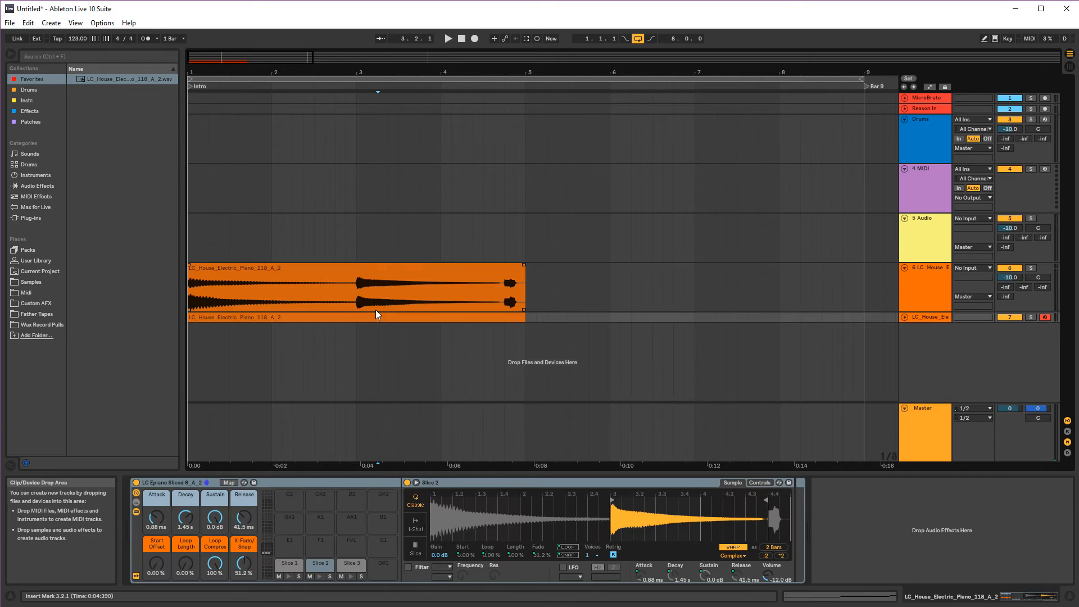
{"action": "left_click", "coordinate": [375, 316]}
{"action": "left_click", "coordinate": [393, 267]}
{"action": "left_click", "coordinate": [394, 285]}
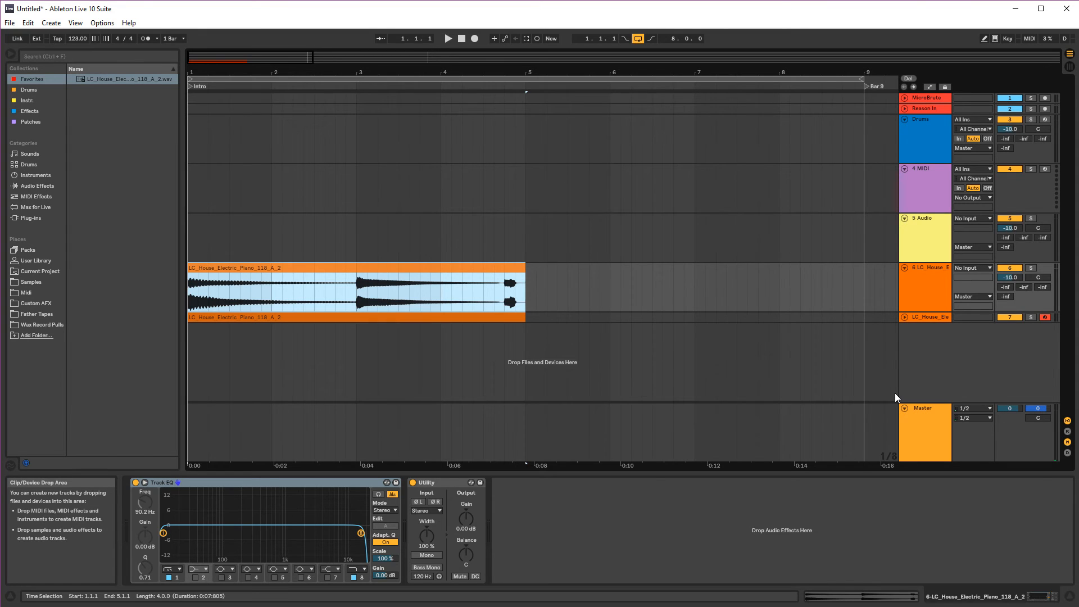
- Check the Track EQ and Utility devices on track 6 and list the Audio Effects in the browser
{"action": "left_click", "coordinate": [214, 487]}
{"action": "left_click", "coordinate": [591, 507]}
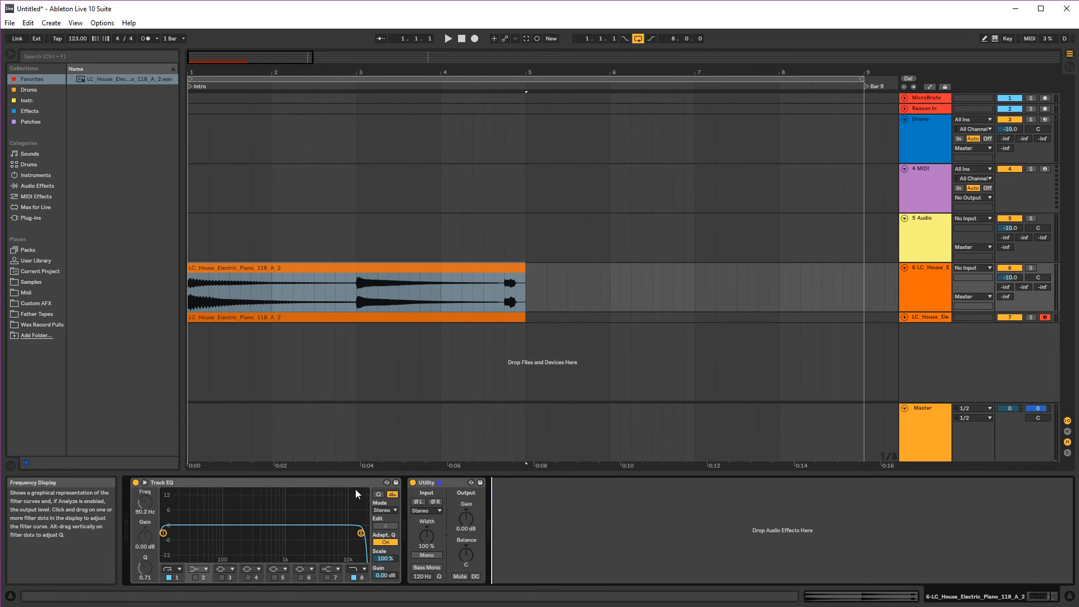
{"action": "left_click", "coordinate": [355, 489]}
{"action": "left_click", "coordinate": [45, 186]}
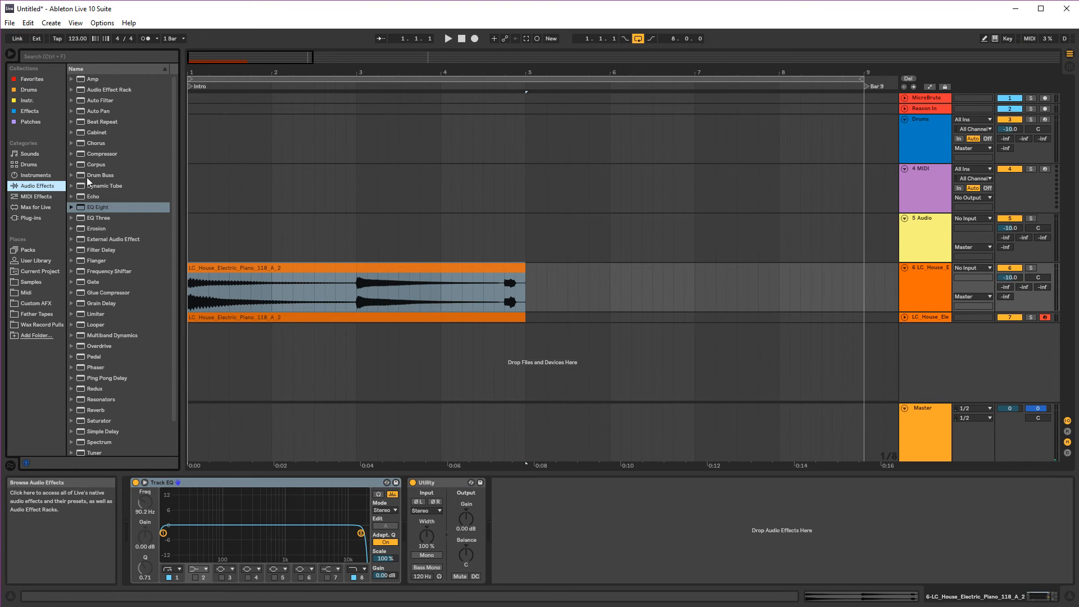